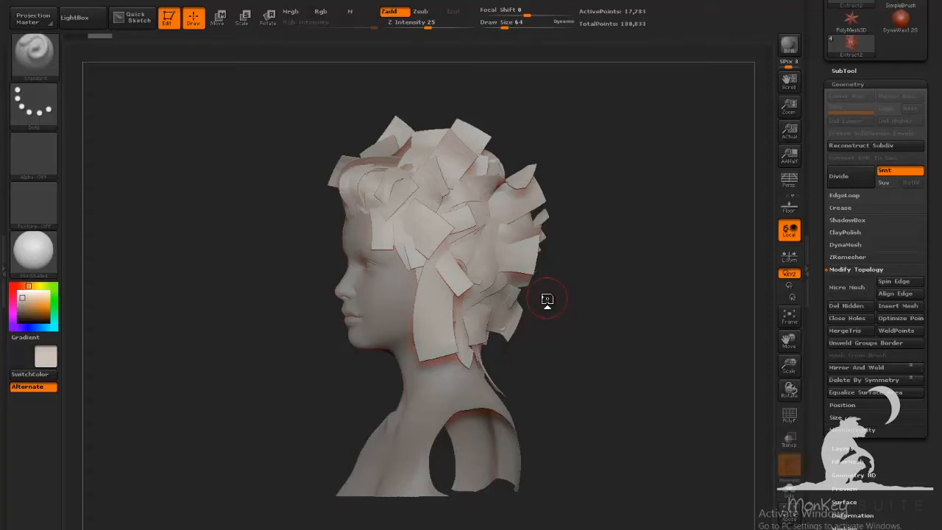
Rotate the head model and turn on the polyframe display to show the hair card polygroups
mouse_move(587, 339)
mouse_down()
mouse_move(683, 347)
mouse_move(587, 343)
mouse_up()
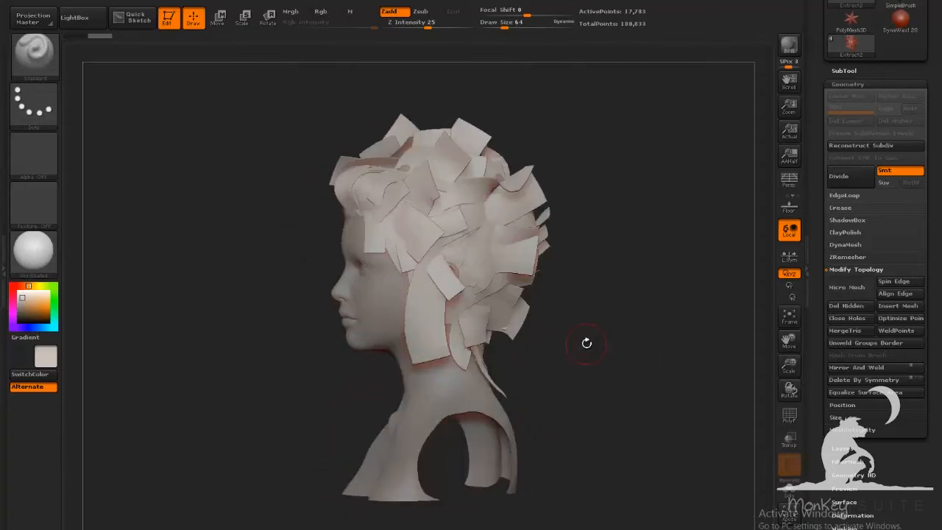
drag(586, 343, 609, 314)
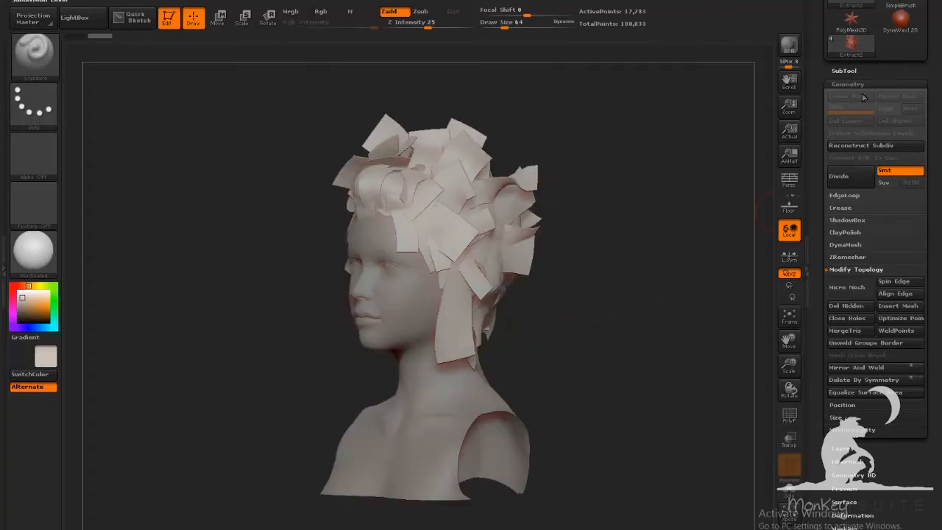
key(shift+f)
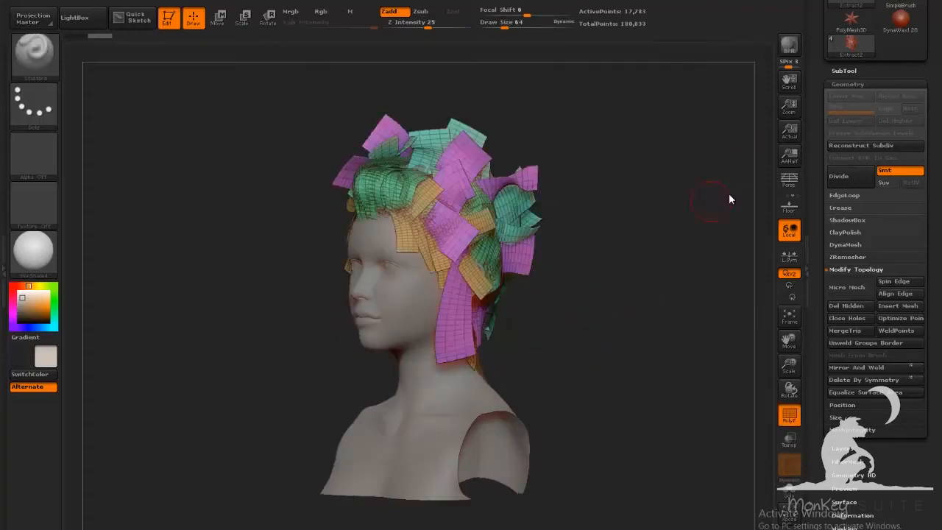
Open the SubTool list and hide the head subtool so only the hair cards remain visible
click(846, 71)
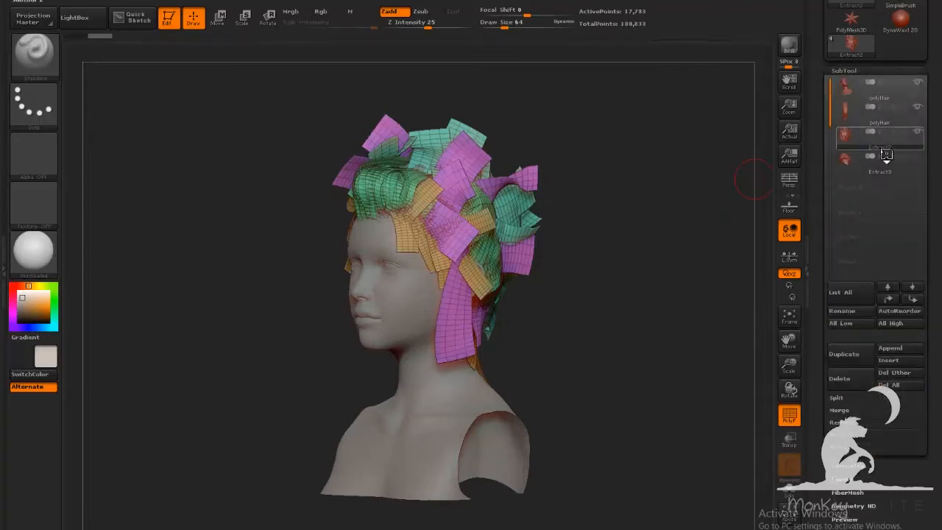
click(918, 108)
click(919, 82)
mouse_move(753, 236)
mouse_down()
mouse_move(658, 258)
mouse_move(742, 246)
mouse_up()
drag(630, 336, 736, 346)
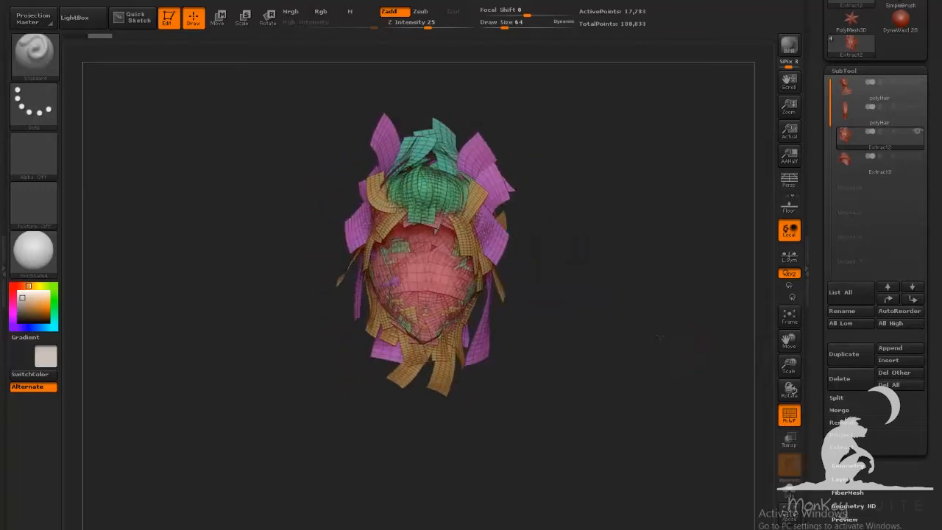
Split the hair subtool into separate subtools by its polygroups using Groups Split
click(837, 397)
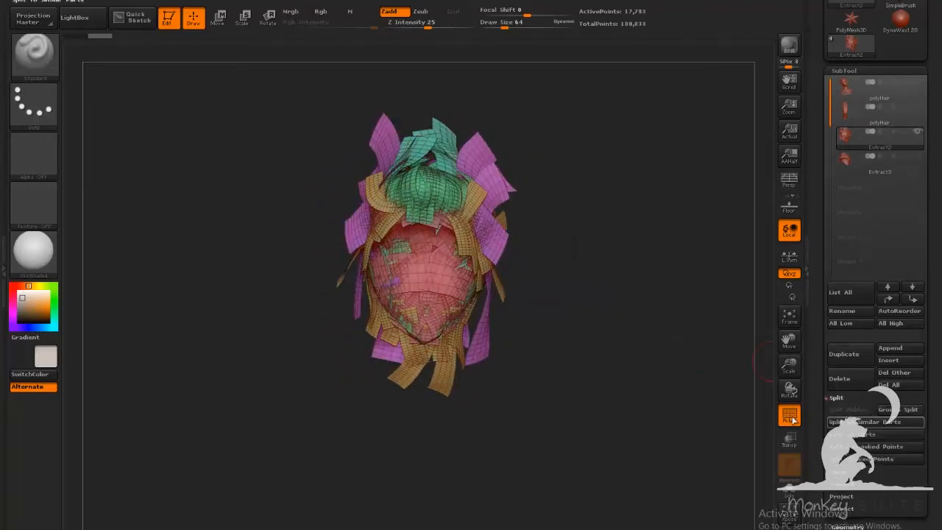
click(898, 412)
click(730, 433)
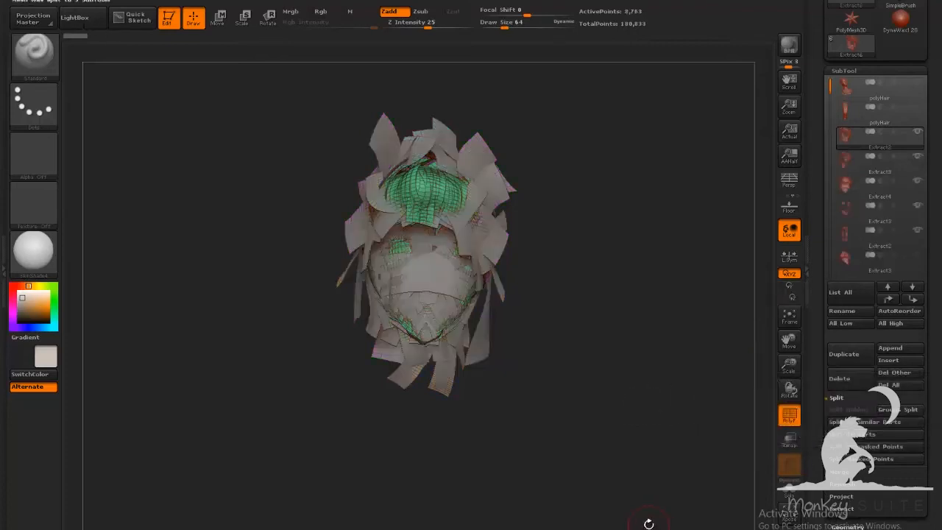
Select each new hair subtool in turn to inspect the split pieces
click(852, 120)
drag(736, 177, 650, 189)
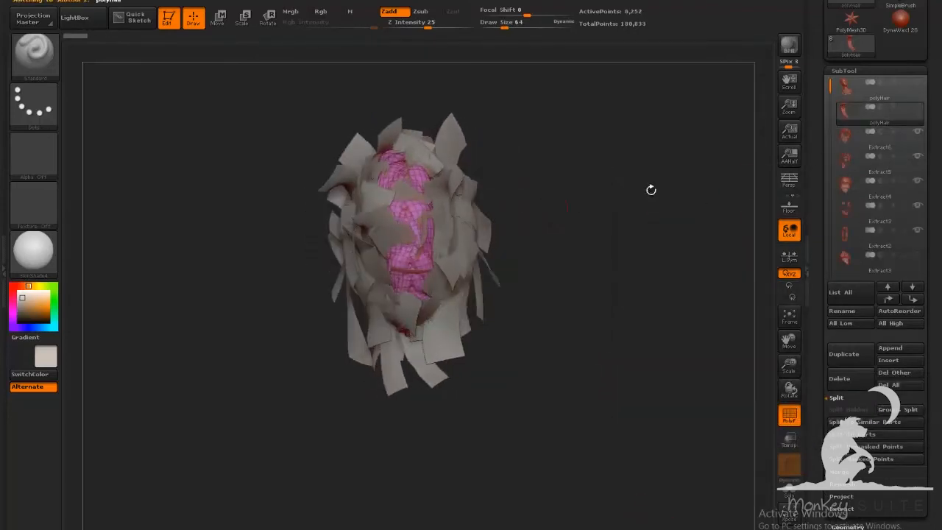
click(857, 137)
click(856, 185)
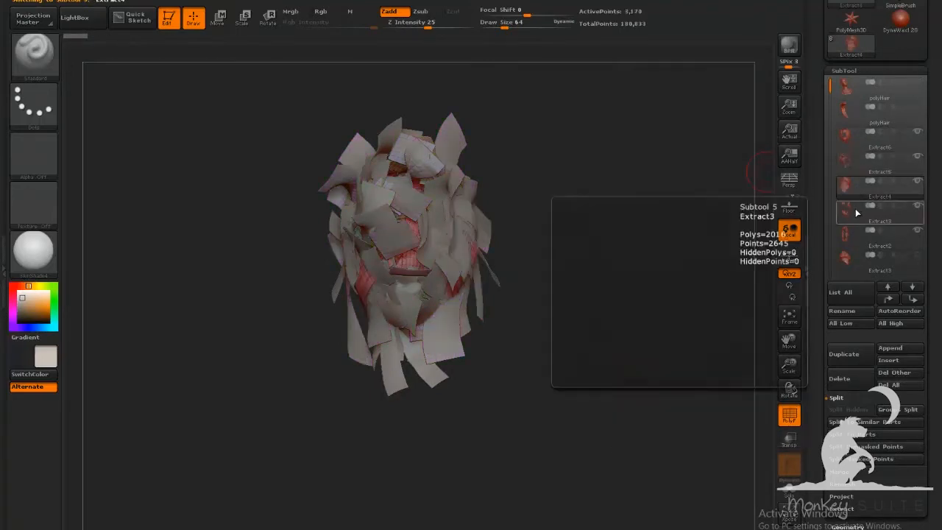
click(855, 208)
click(854, 240)
drag(643, 330, 668, 324)
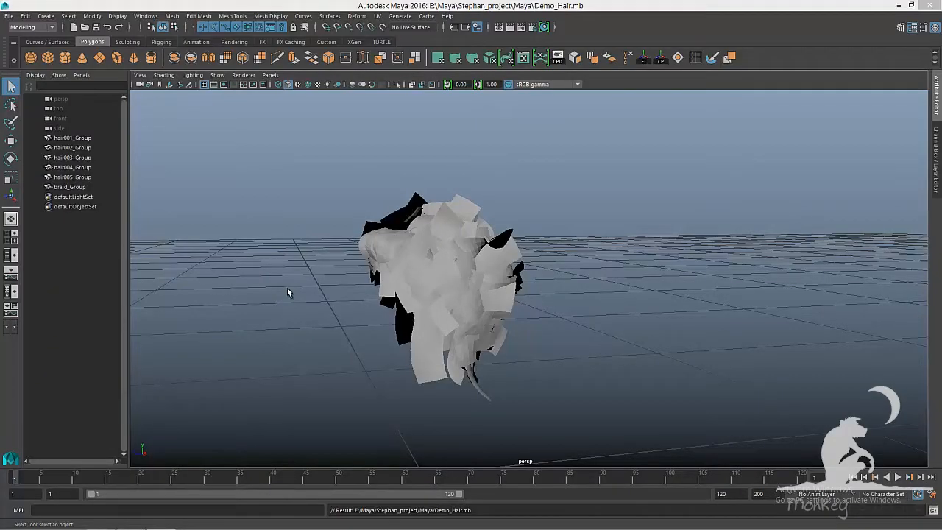
Isolate hair001_Group and hair002_Group one at a time to inspect them in the viewport
click(72, 138)
alt+drag(294, 236, 496, 238)
key(ctrl+1)
key(ctrl+1)
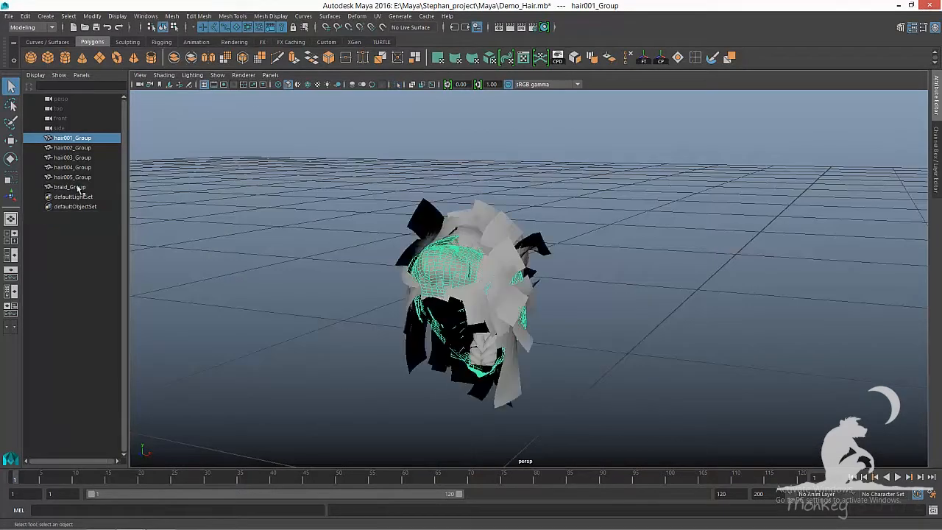
click(72, 148)
alt+drag(243, 242, 323, 240)
key(ctrl+1)
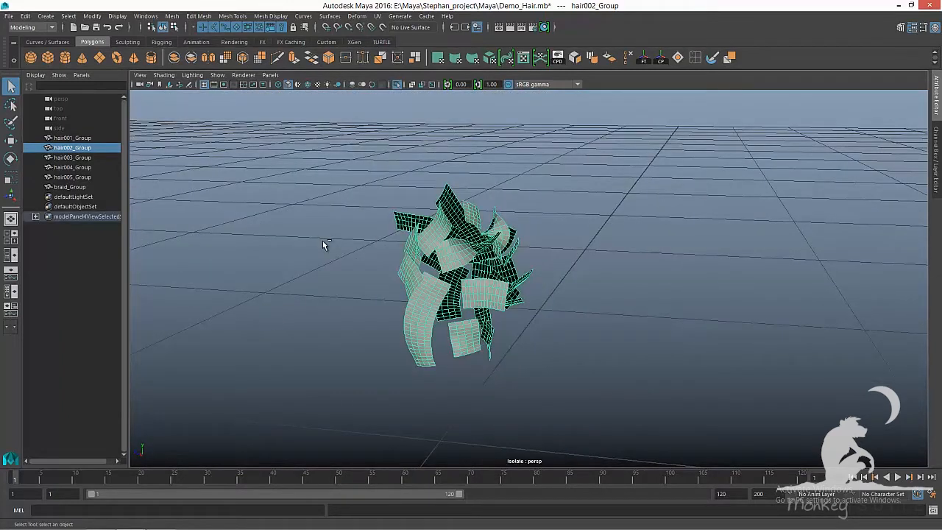
key(ctrl+1)
Isolate hair003_Group and hair004_Group one at a time to inspect them in the viewport
click(72, 158)
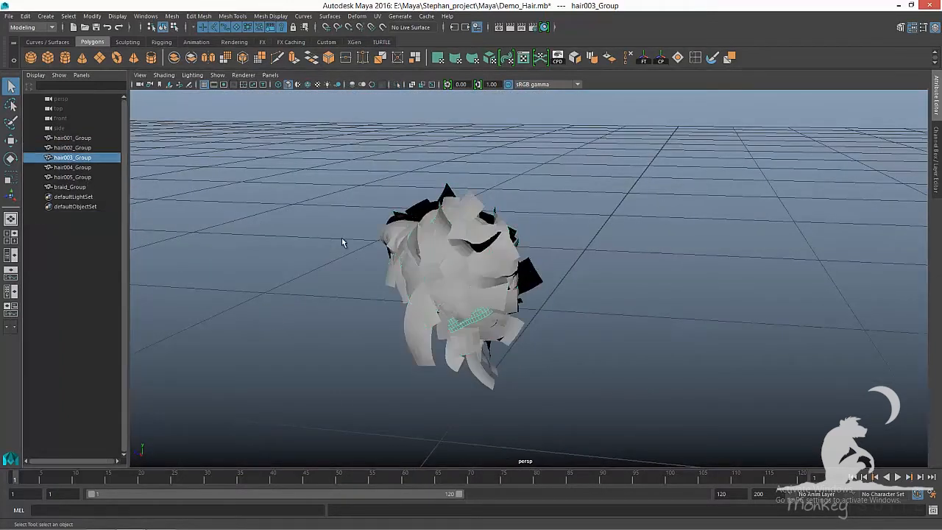
alt+drag(342, 238, 255, 250)
key(ctrl+1)
alt+drag(340, 252, 542, 235)
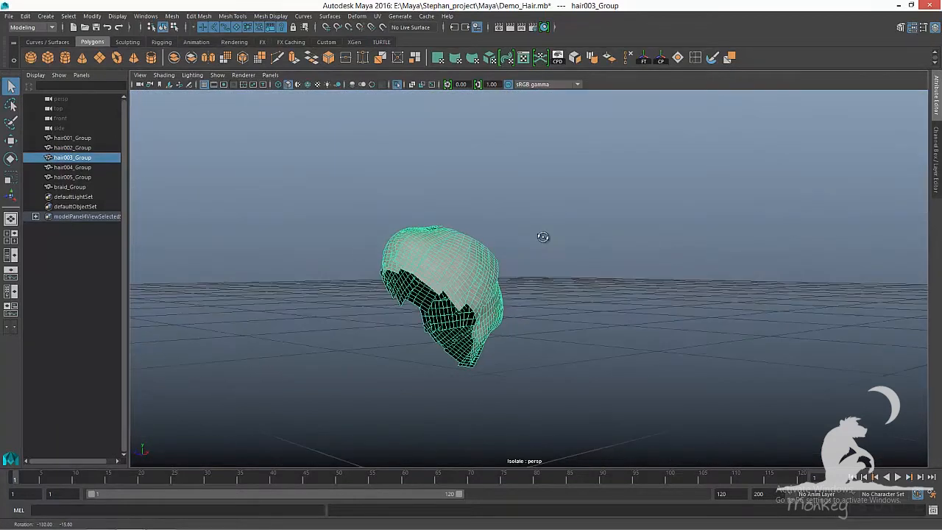
key(ctrl+1)
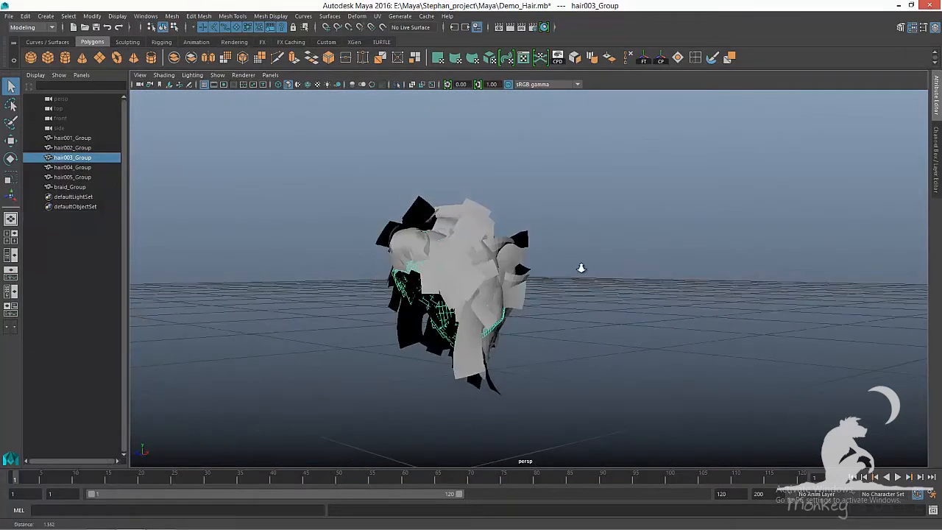
click(82, 168)
alt+drag(264, 232, 197, 235)
key(ctrl+1)
Isolate hair005_Group and braid_Group one at a time to inspect them in the viewport
key(ctrl+1)
click(70, 178)
key(ctrl+1)
alt+drag(332, 236, 184, 199)
key(ctrl+1)
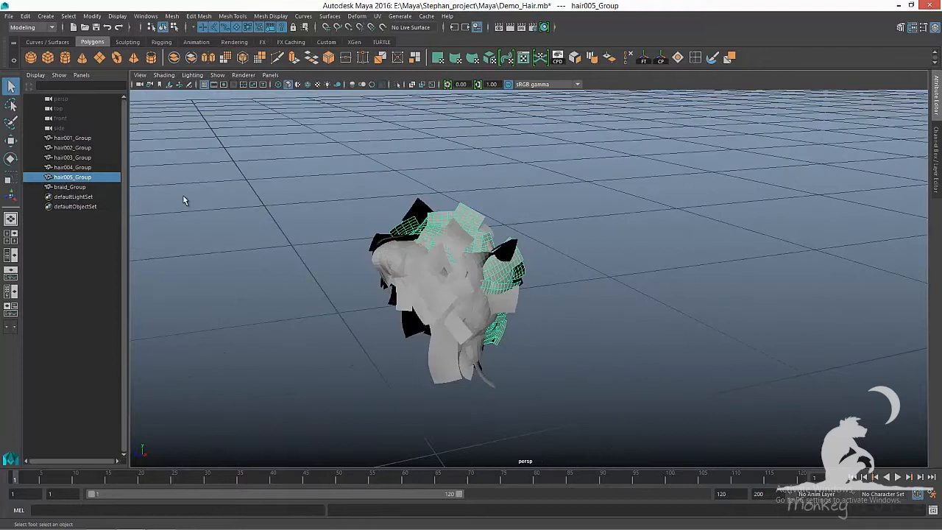
click(79, 188)
key(ctrl+1)
alt+drag(393, 279, 486, 282)
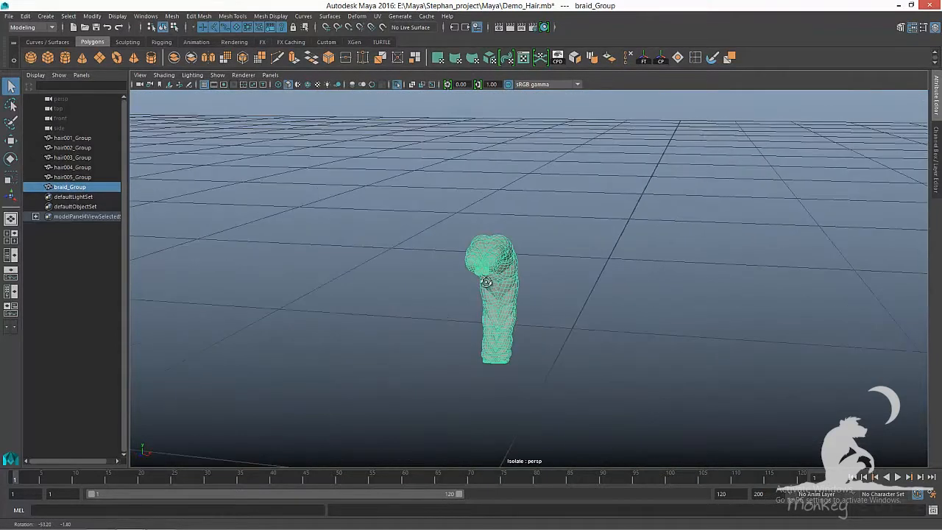
key(ctrl+1)
Isolate hair001_Group and assign it an existing material
click(77, 138)
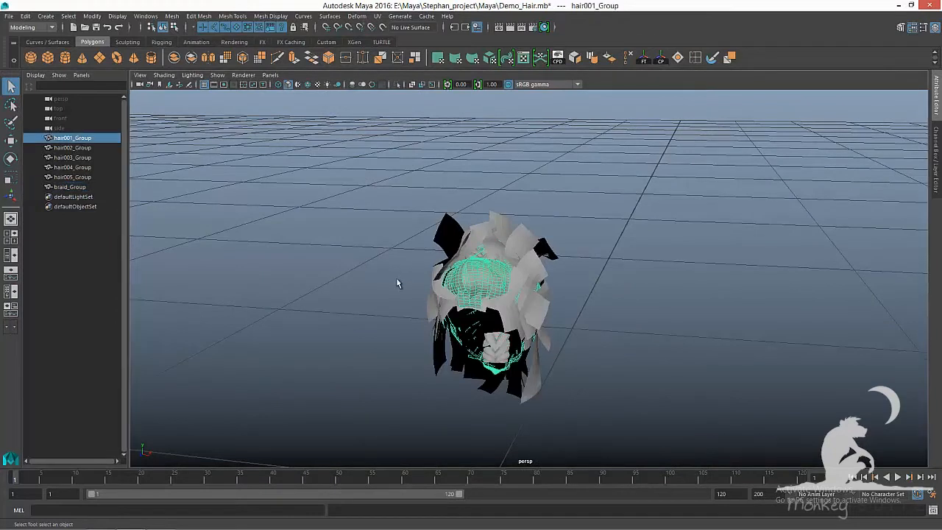
alt+drag(396, 278, 343, 286)
key(ctrl+1)
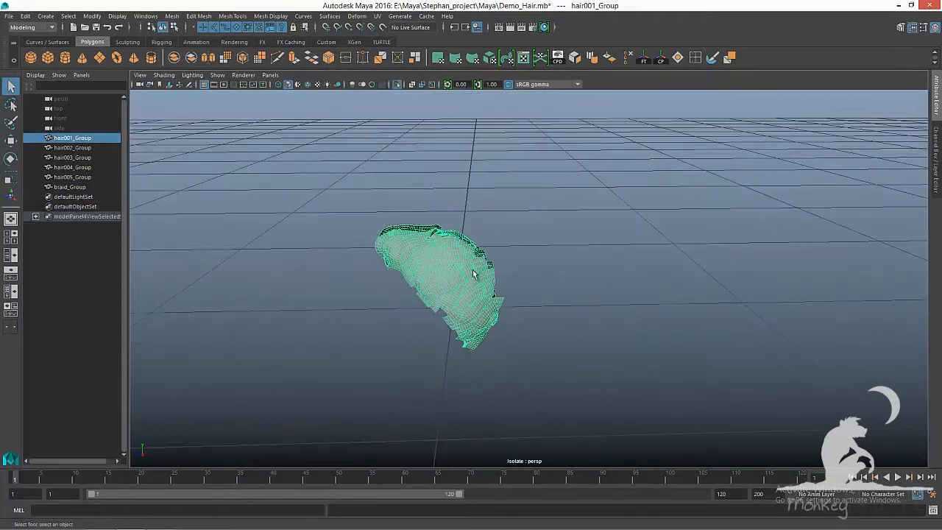
alt+drag(471, 274, 513, 286)
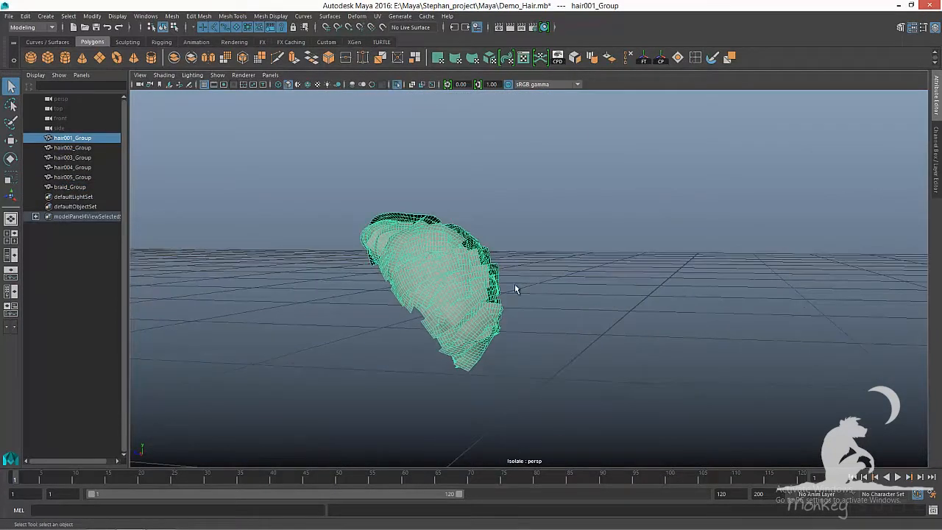
right_click(438, 237)
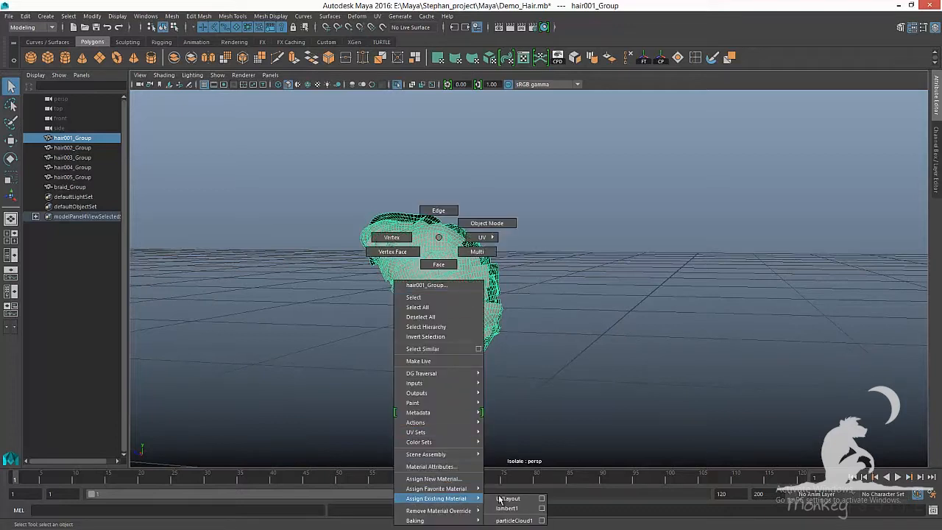
click(513, 490)
Switch the viewport to textured display and then back to plain shaded display
key(6)
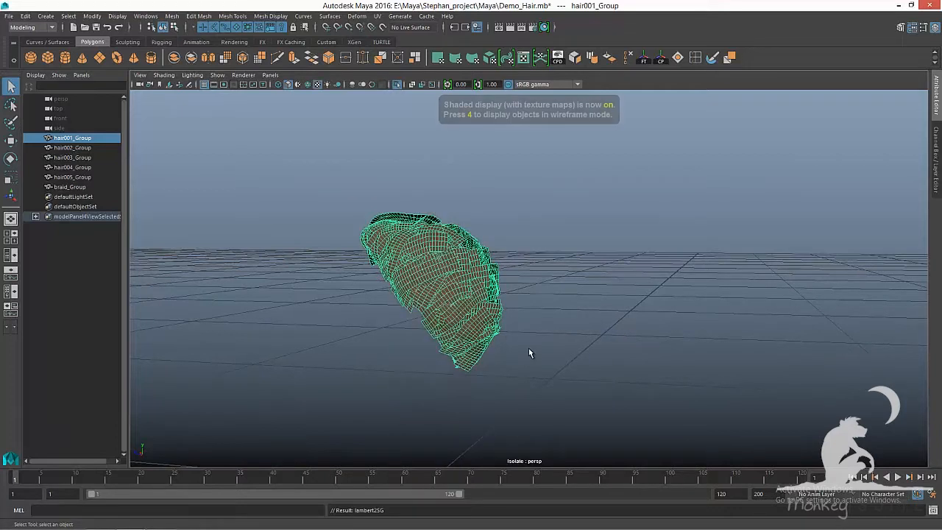
click(586, 313)
key(5)
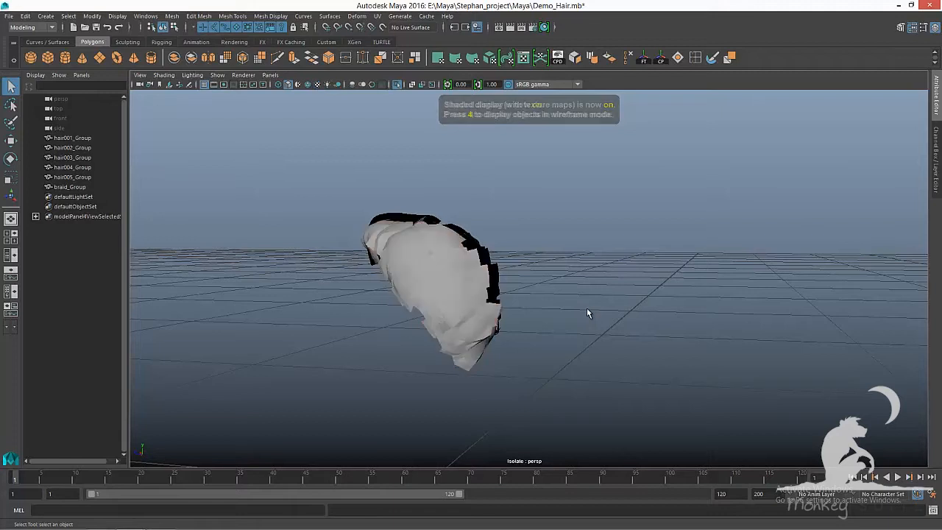
alt+drag(587, 313, 309, 234)
Separate hair001_Group into individual polySurface pieces with Mesh Separate
click(80, 139)
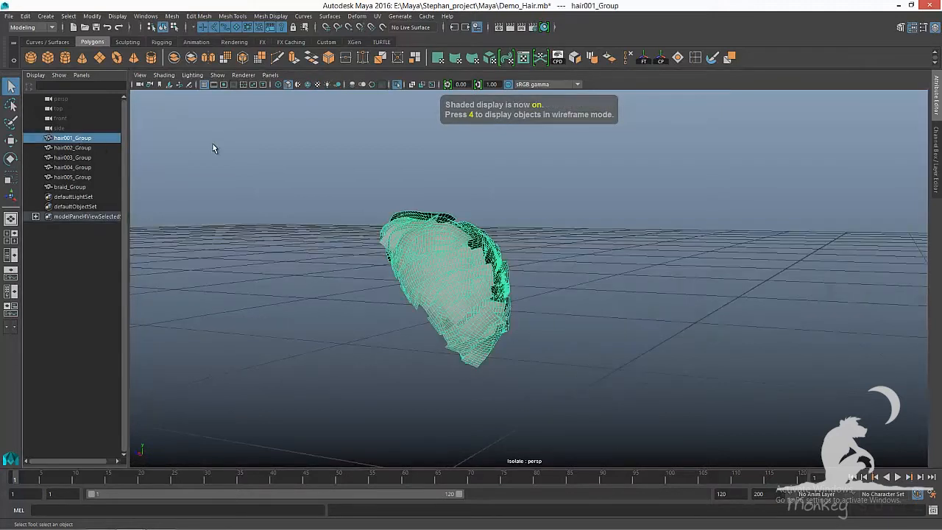
click(172, 15)
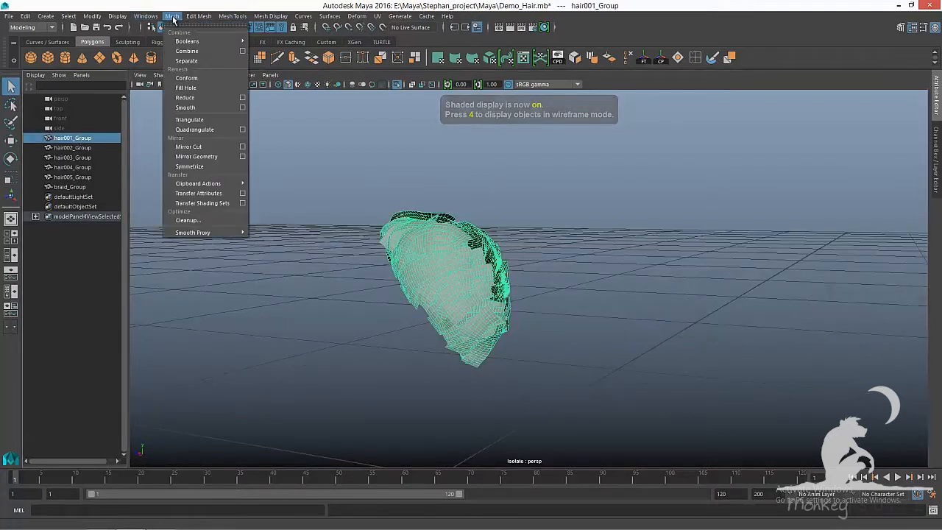
click(185, 61)
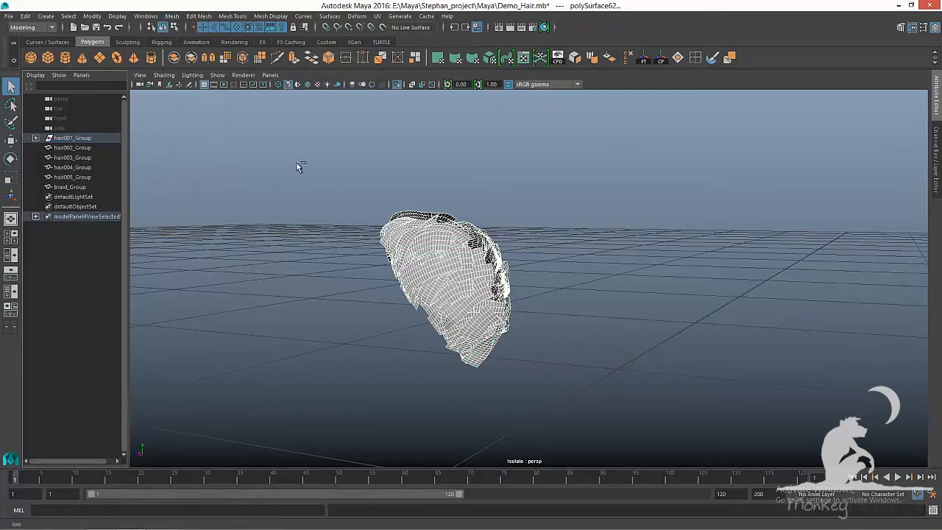
Expand hair001_Group and select all pieces from polySurface1 through polySurface62
click(36, 139)
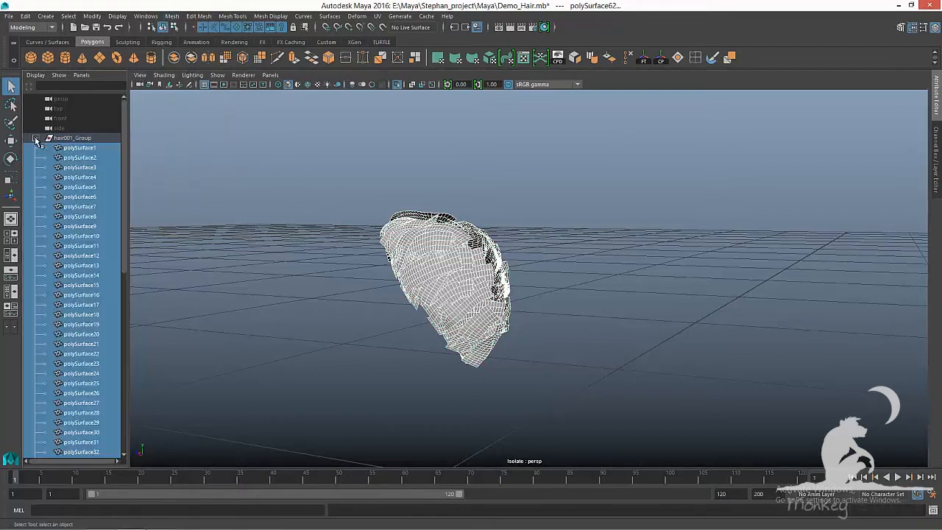
click(88, 148)
scroll(92, 316, down, 4)
scroll(86, 376, up, 2)
scroll(86, 379, down, 5)
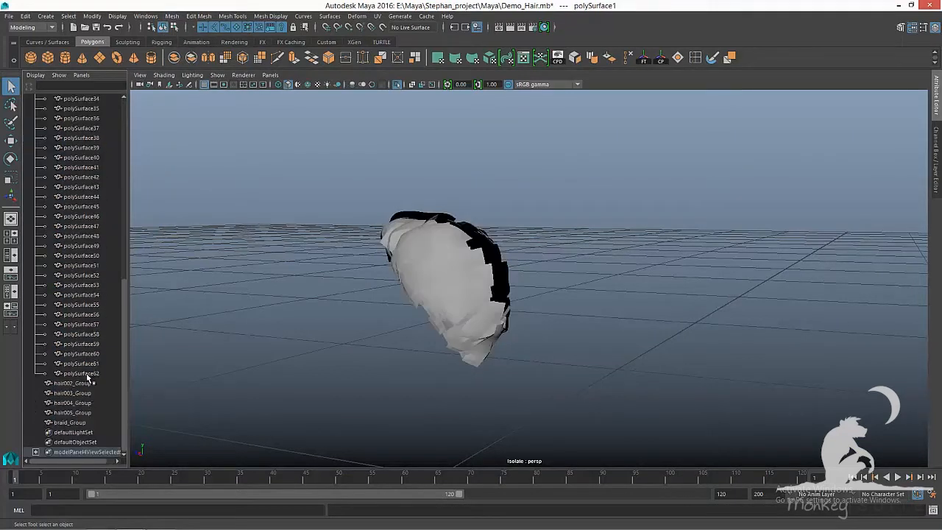
shift+click(87, 373)
Deselect the inner hair pieces at the crown from the current selection
alt+drag(316, 322, 473, 351)
alt+middle_drag(471, 335, 434, 265)
scroll(436, 263, up, 3)
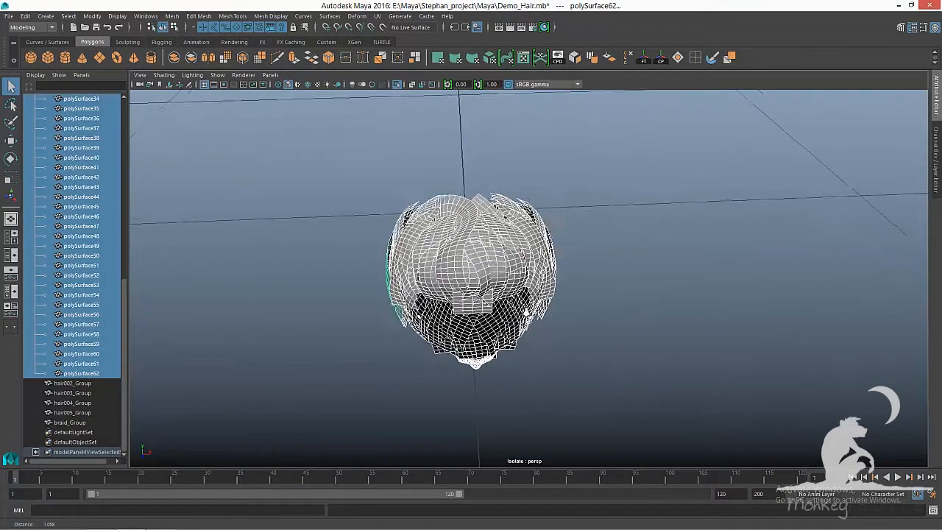
ctrl+click(460, 280)
ctrl+click(478, 274)
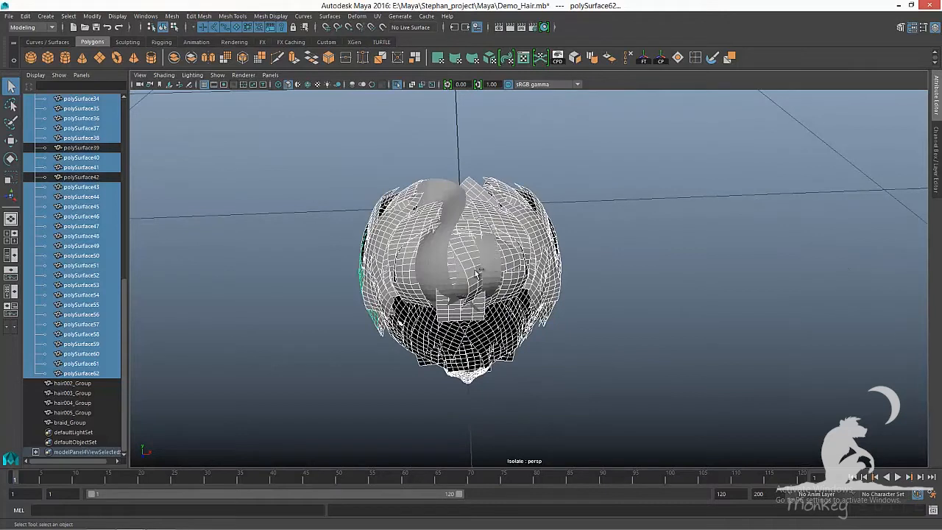
ctrl+click(471, 306)
ctrl+click(467, 315)
Deselect further inner hair pieces on the side of the head from the selection
mouse_move(522, 294)
alt+mouse_down()
mouse_move(498, 277)
mouse_move(496, 285)
mouse_move(564, 255)
alt+mouse_up()
ctrl+click(416, 231)
ctrl+click(424, 259)
ctrl+click(425, 315)
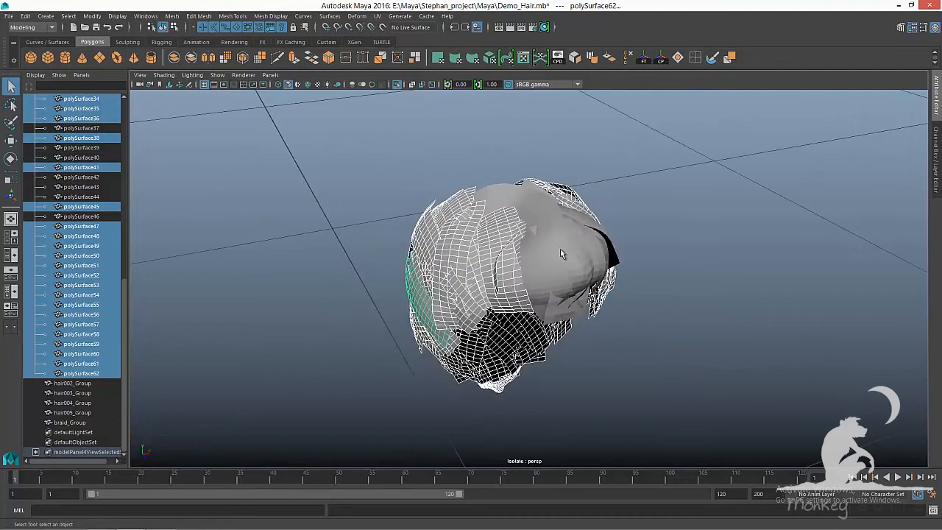
ctrl+click(520, 242)
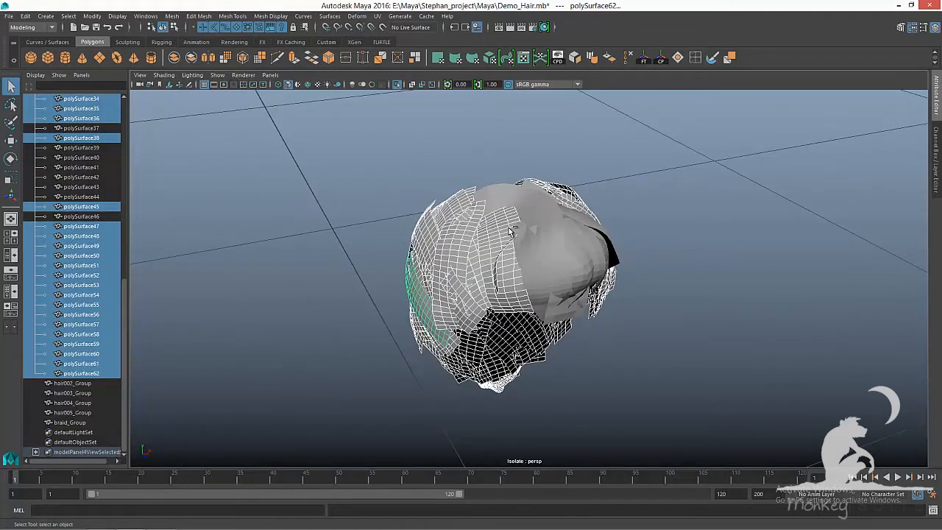
ctrl+click(511, 242)
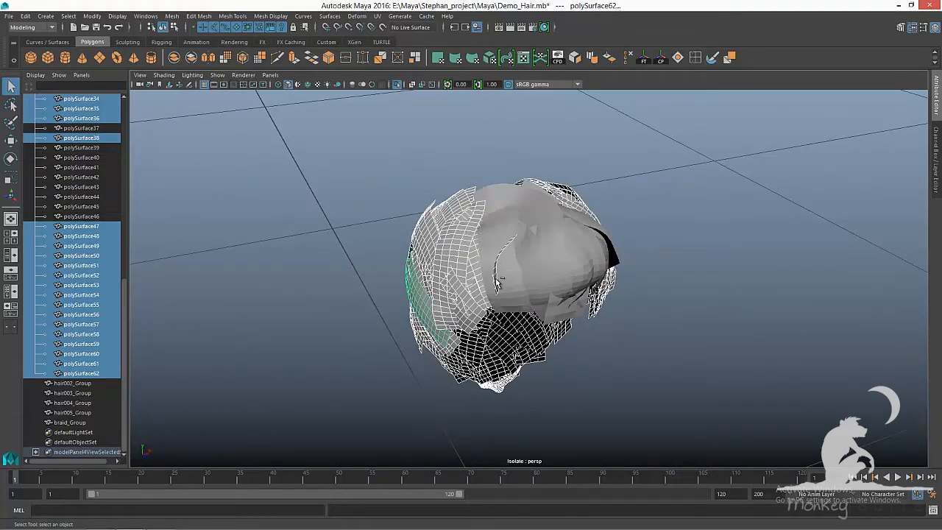
alt+drag(536, 269, 475, 257)
scroll(477, 260, down, 5)
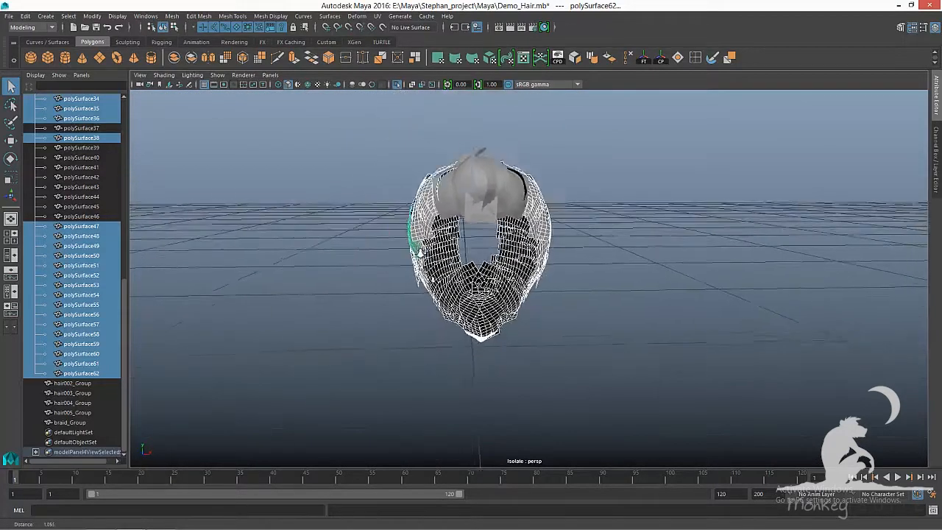
Apply a planar UV mapping projected from the X axis to the selected outer hair pieces
key(w)
click(377, 16)
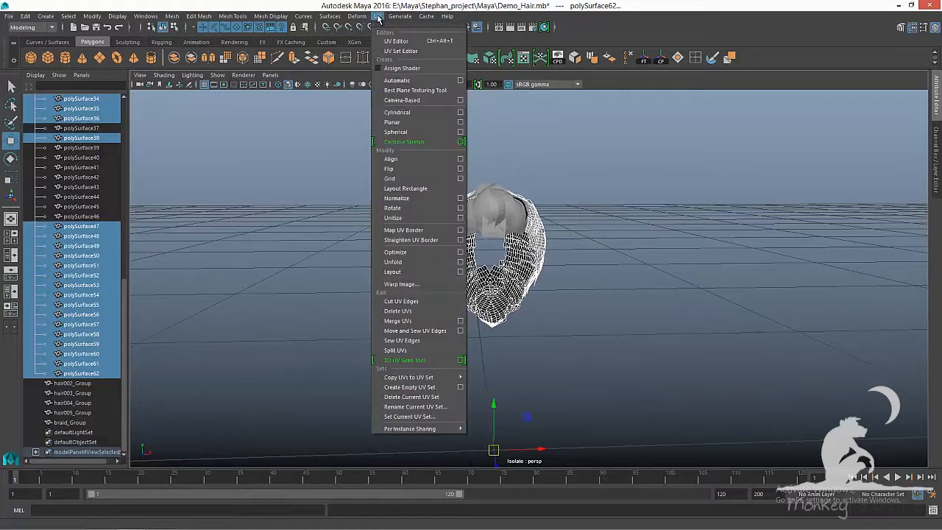
click(460, 121)
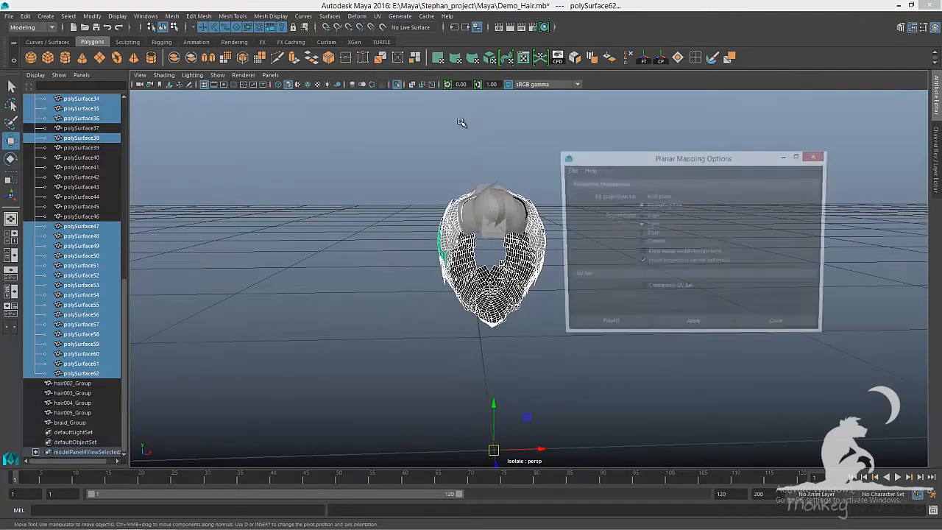
click(703, 330)
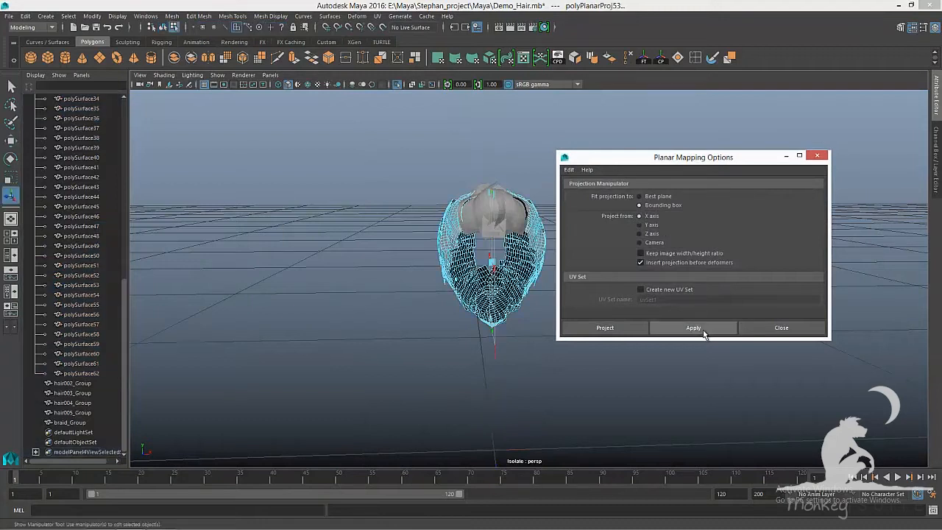
click(782, 328)
Select the crown hair pieces, apply a Y-axis planar UV mapping to them, and save the scene
key(F8)
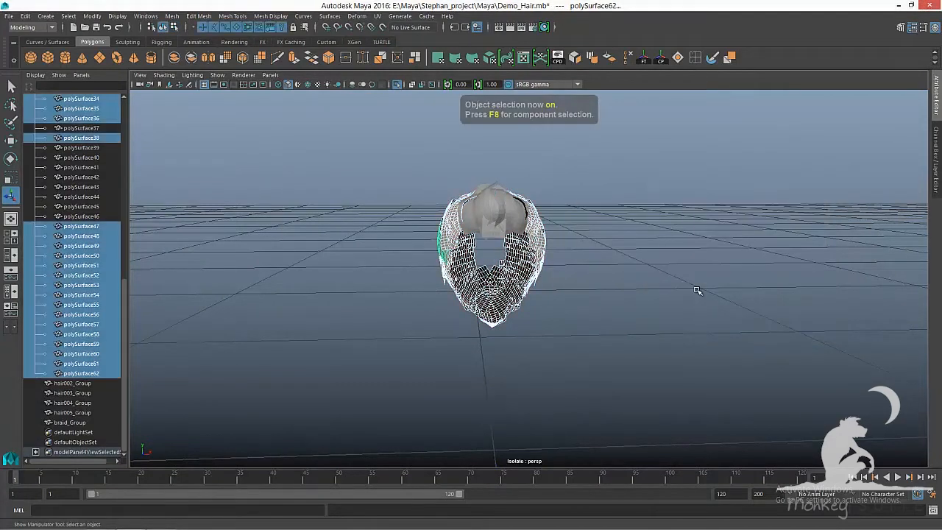
alt+drag(688, 289, 682, 292)
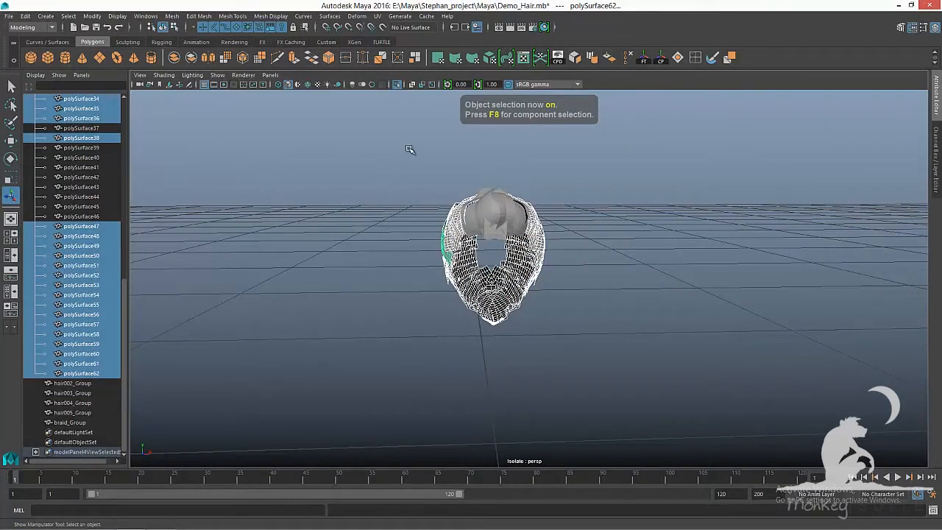
drag(406, 144, 661, 403)
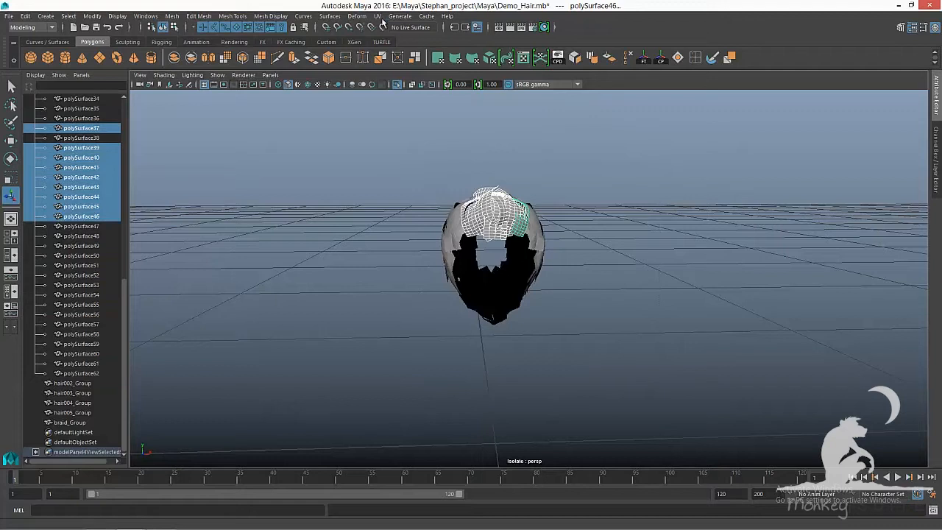
click(377, 15)
click(461, 123)
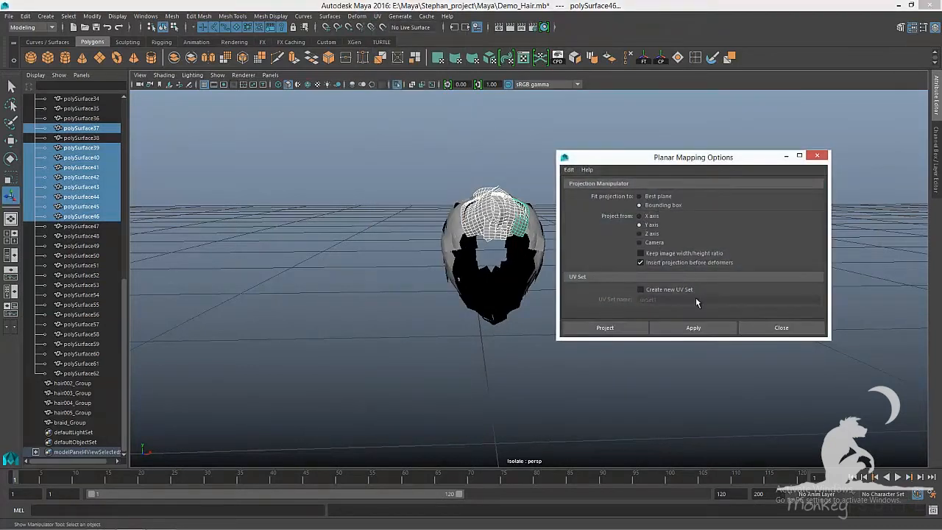
click(703, 328)
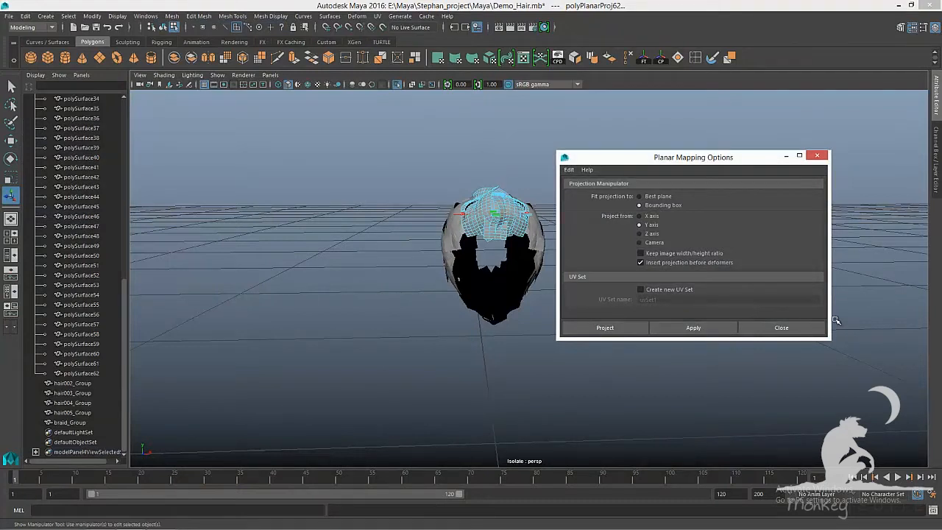
click(806, 328)
key(F8)
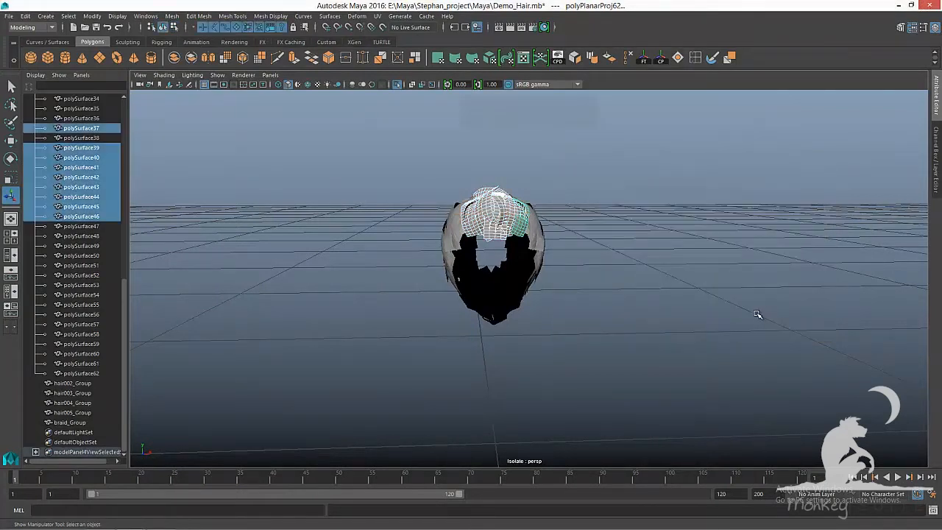
key(ctrl+s)
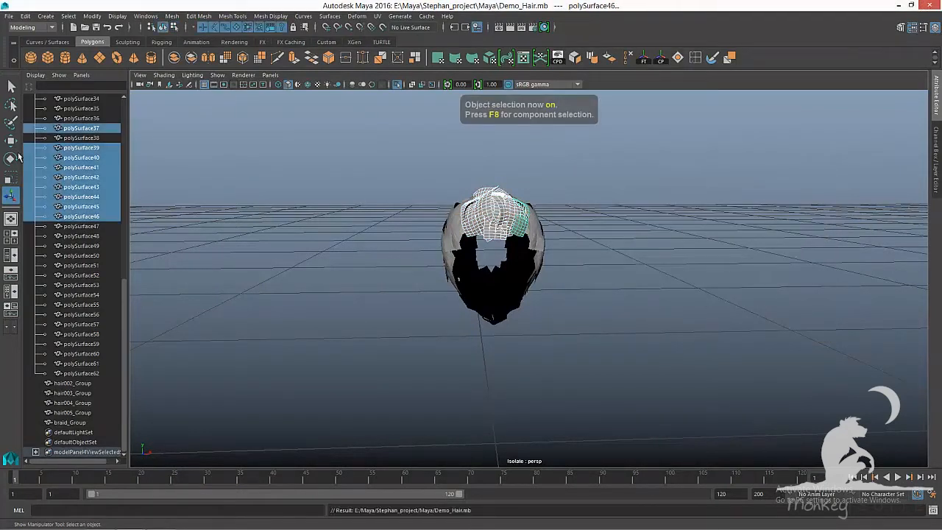
Select all pieces from polySurface1 to polySurface62 and unitize their UVs in the UV Editor
click(82, 373)
scroll(108, 226, up, 5)
scroll(104, 219, up, 5)
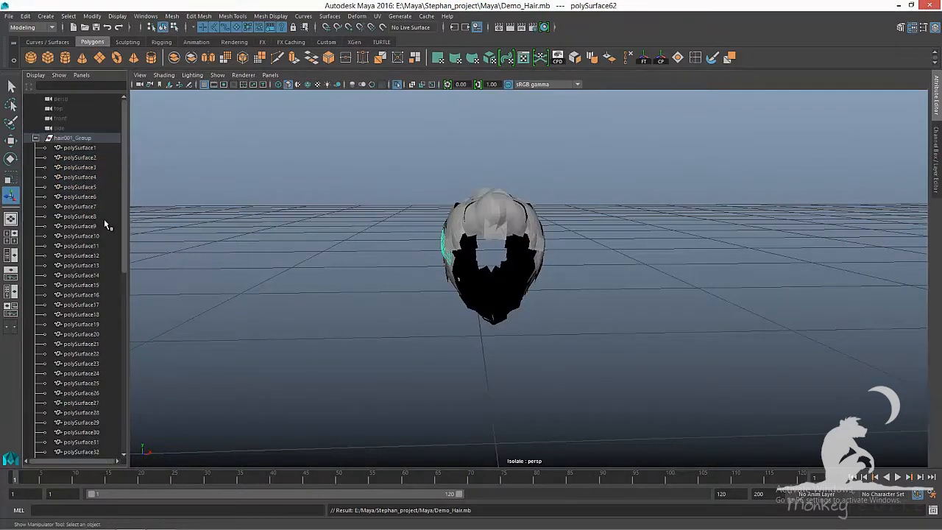
shift+click(79, 148)
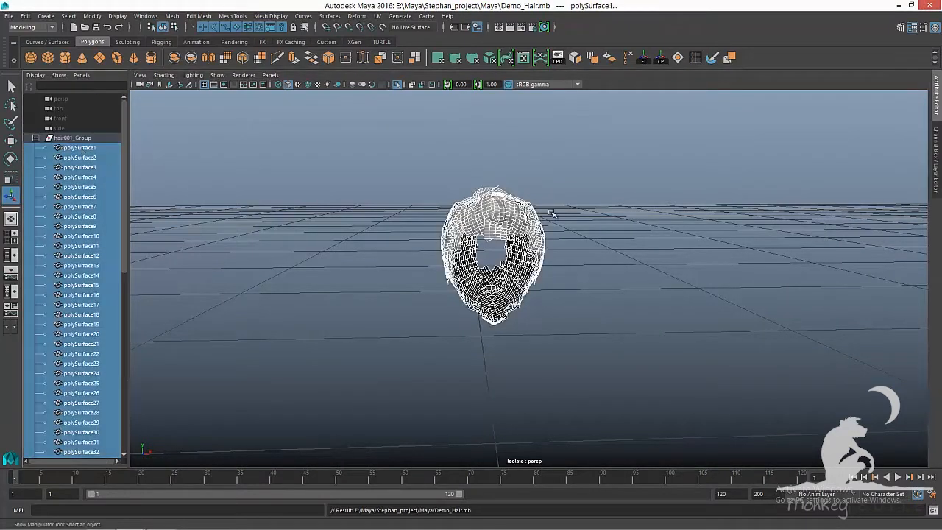
key(alt+Tab)
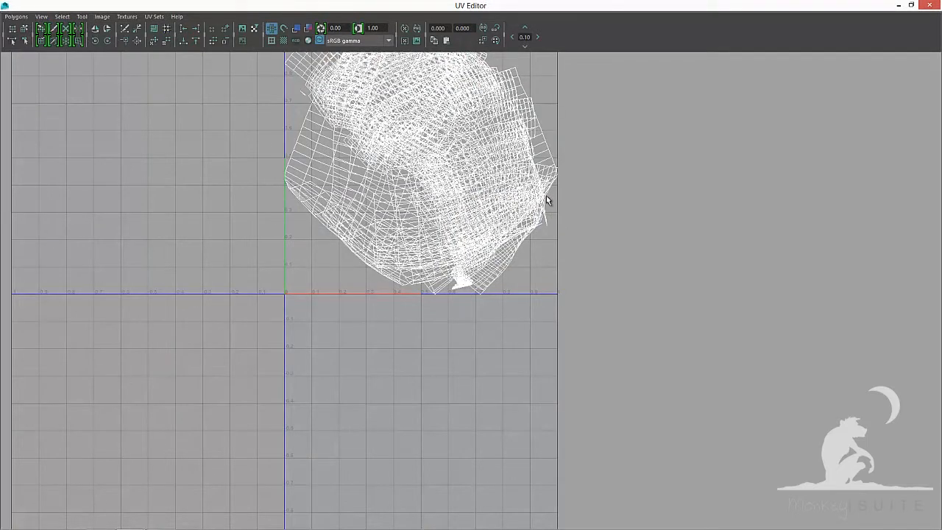
alt+middle_drag(550, 161, 600, 267)
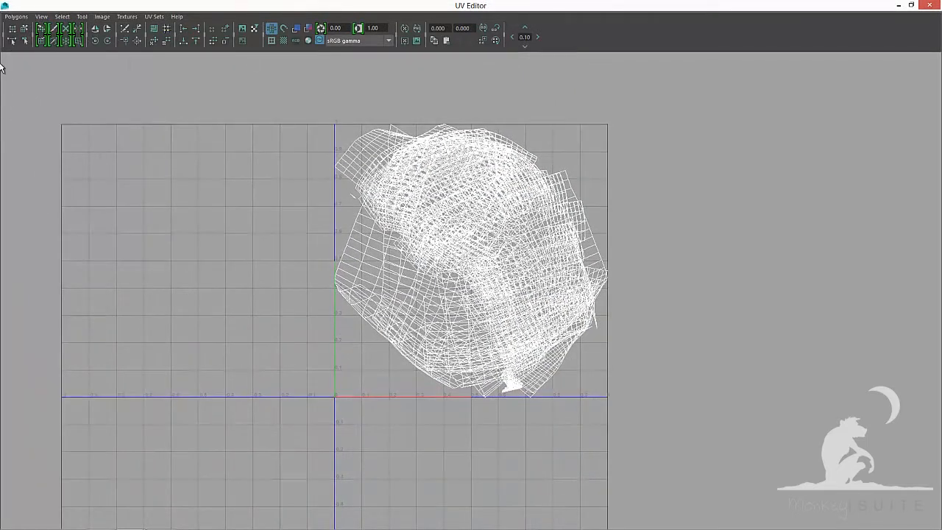
click(14, 16)
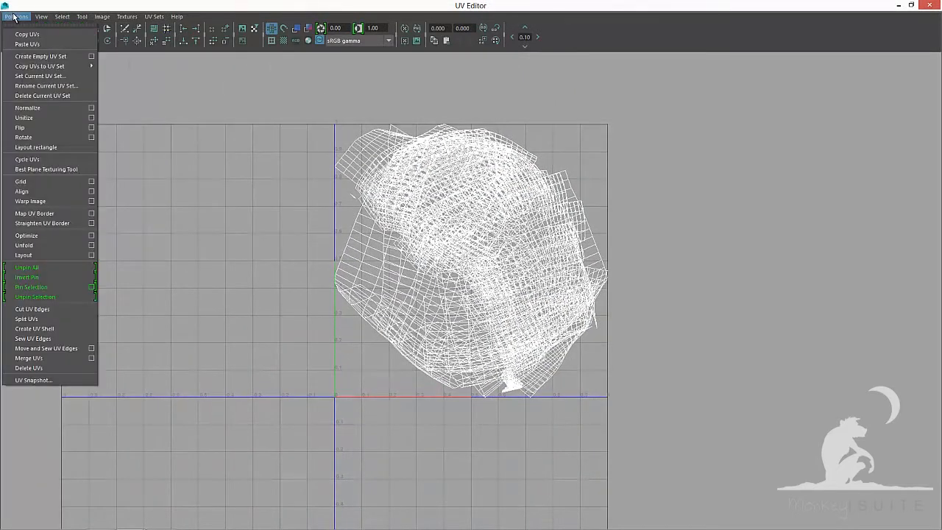
click(92, 118)
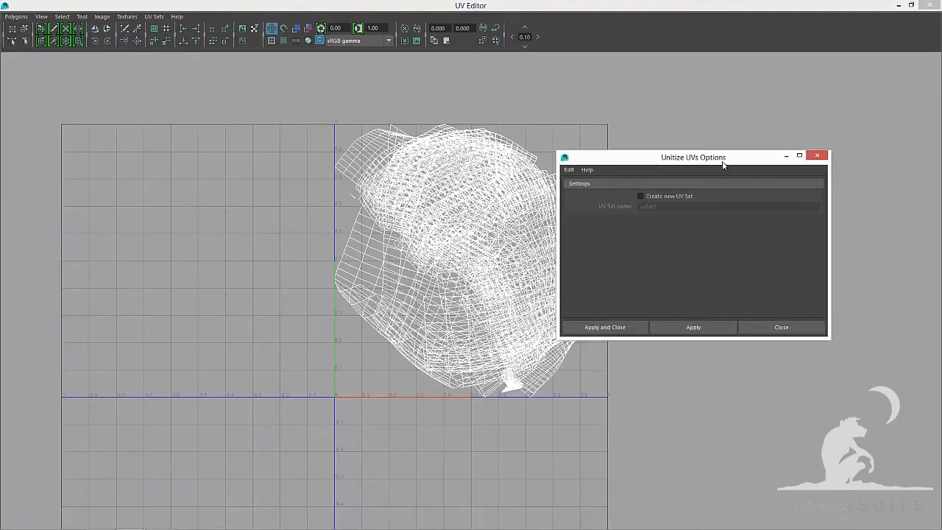
click(631, 326)
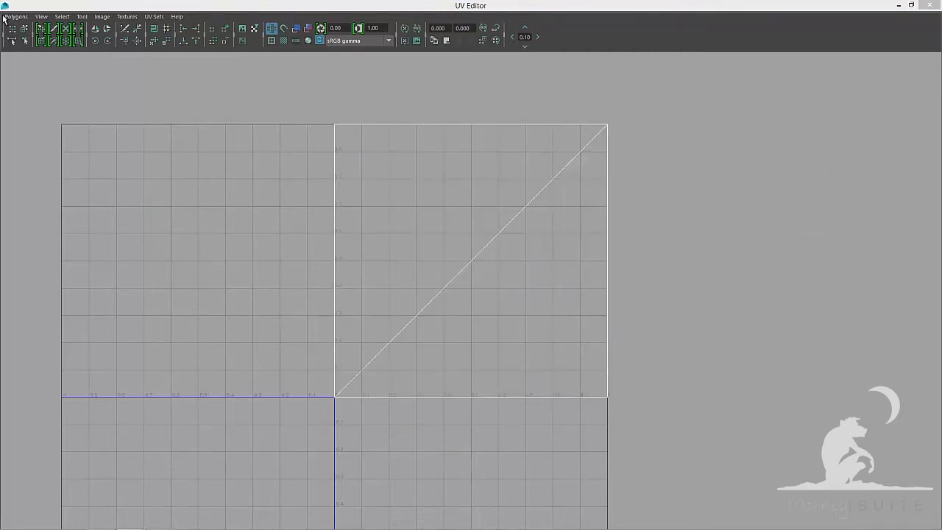
Move and sew the UV edges of all selected hair pieces
click(8, 17)
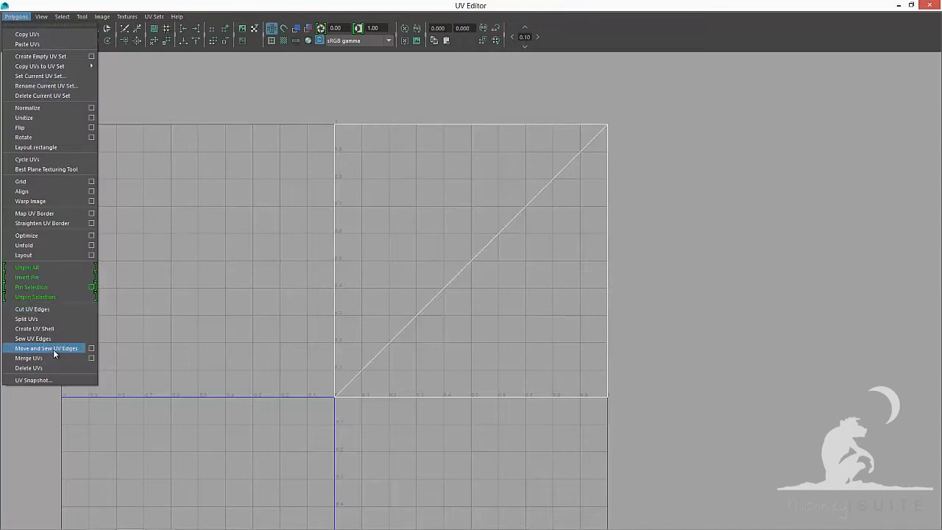
click(91, 348)
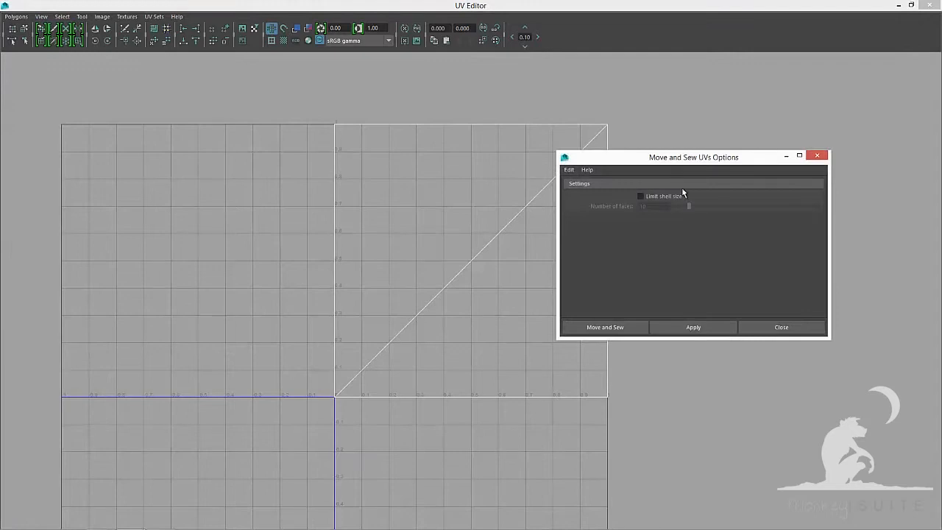
click(662, 328)
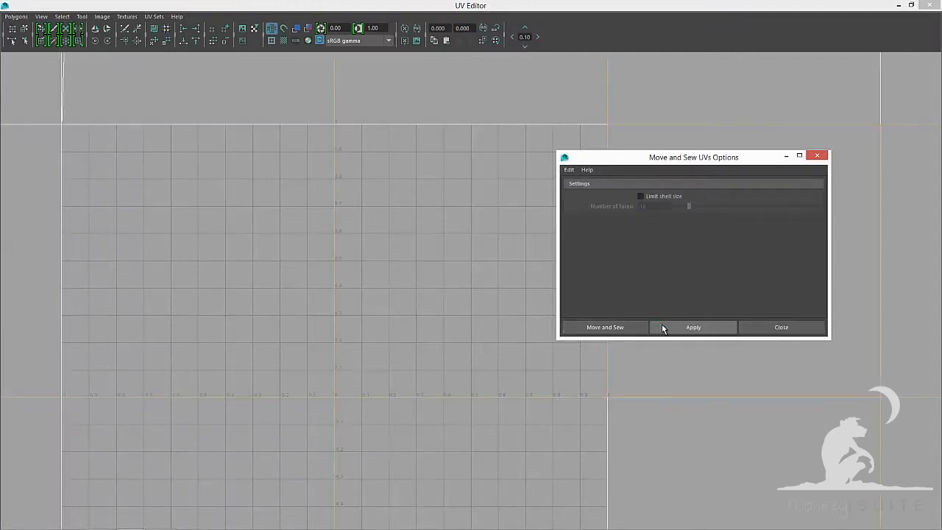
click(766, 328)
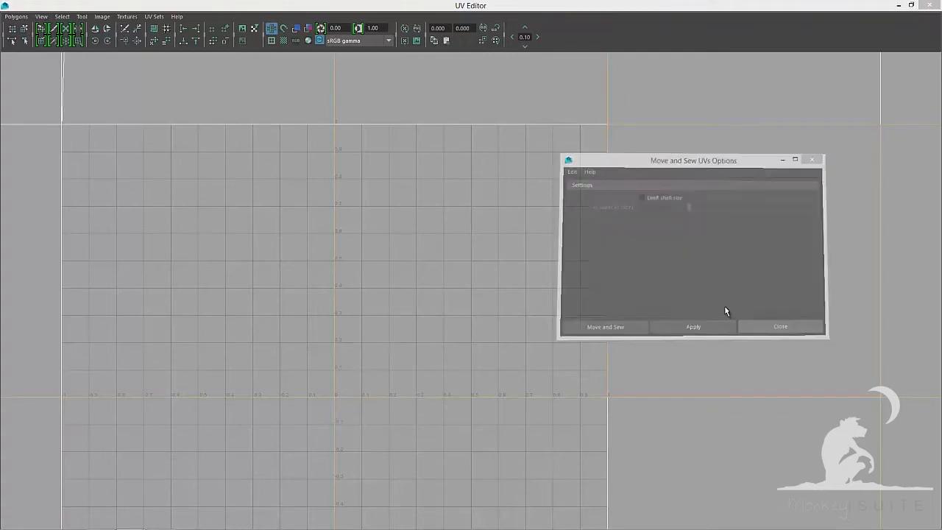
Lay out the UVs of all hair pieces into the 0–1 region with Layout UVs
scroll(654, 279, down, 2)
scroll(653, 276, down, 2)
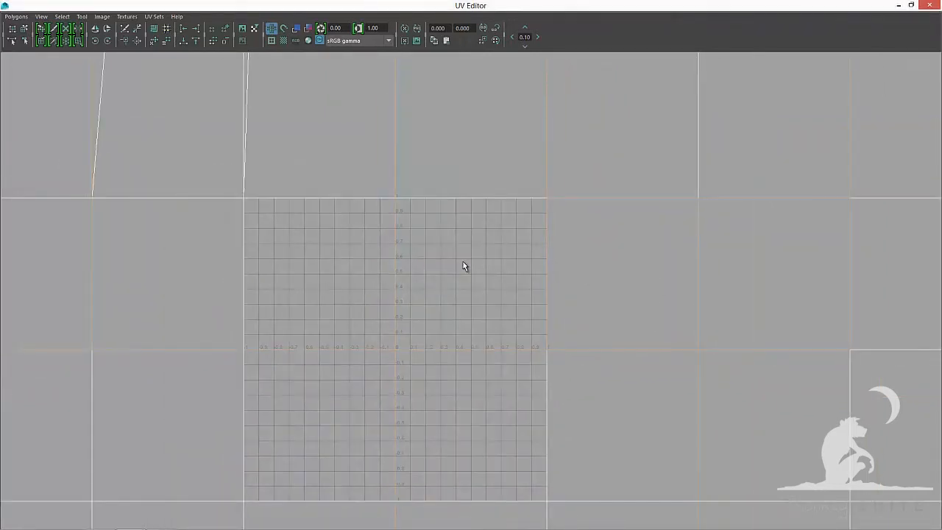
key(f)
alt+right_drag(479, 266, 477, 269)
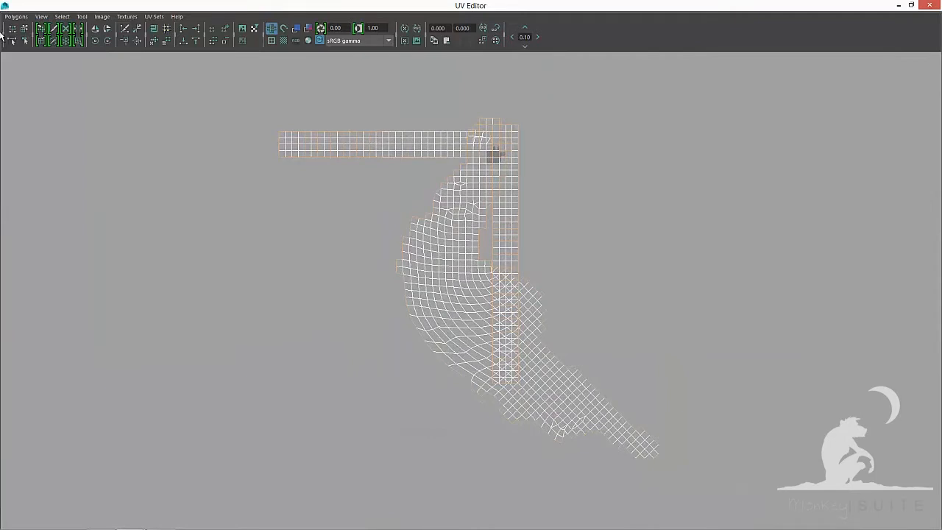
click(14, 17)
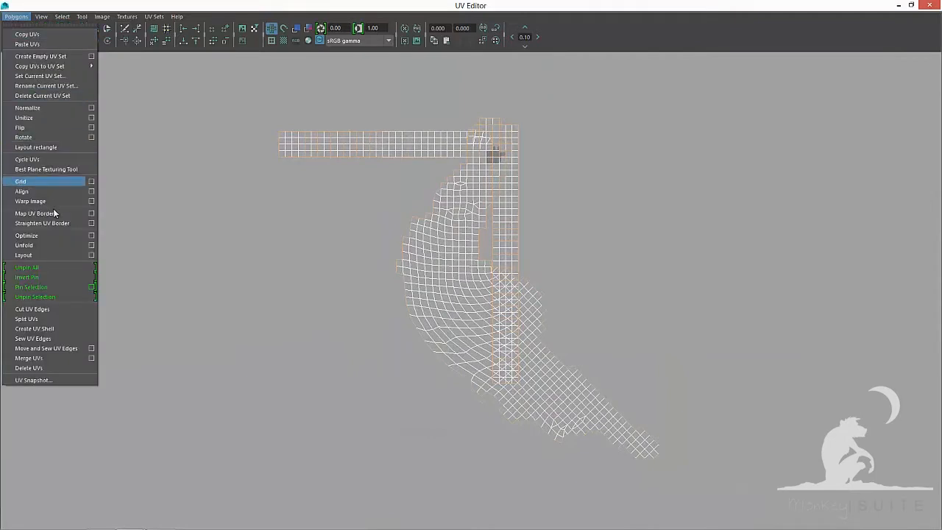
click(91, 254)
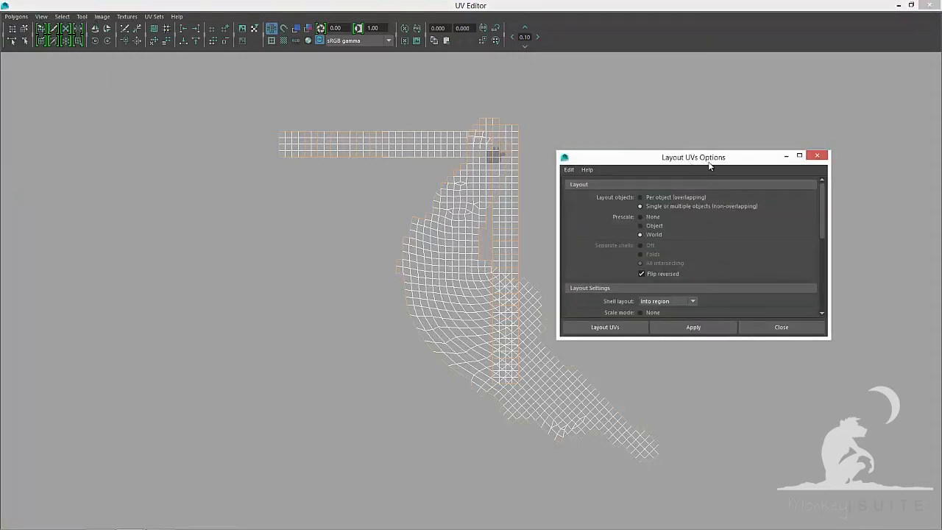
click(627, 329)
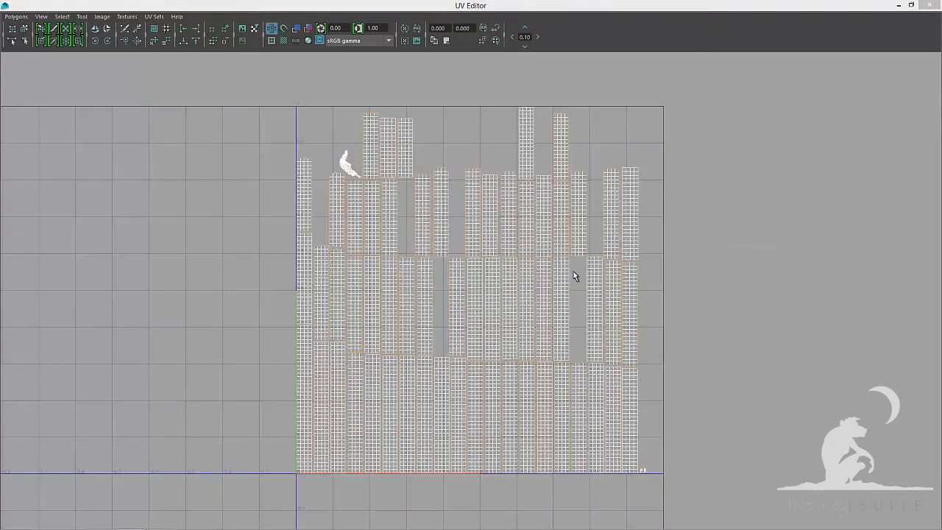
Select the stray small inner piece polySurface3 under the back of the hair and delete it
key(F8)
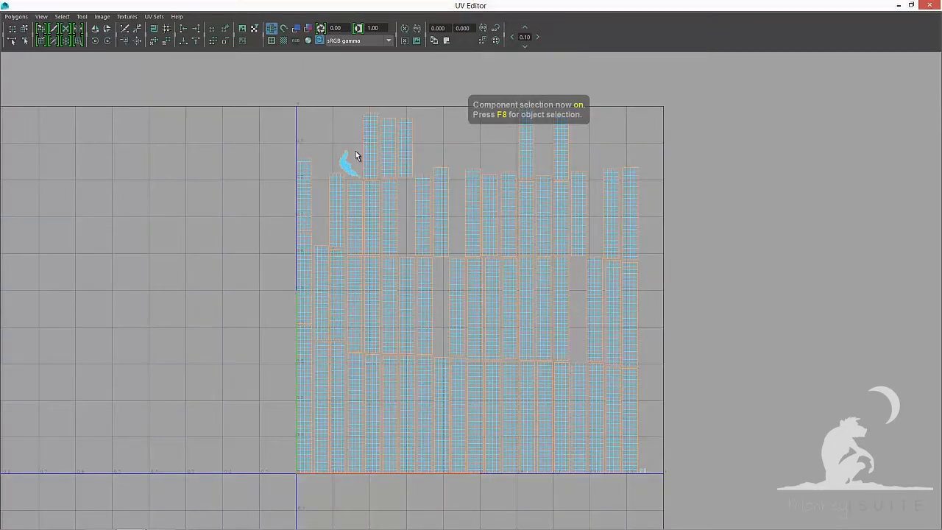
key(F8)
right_drag(356, 152, 335, 143)
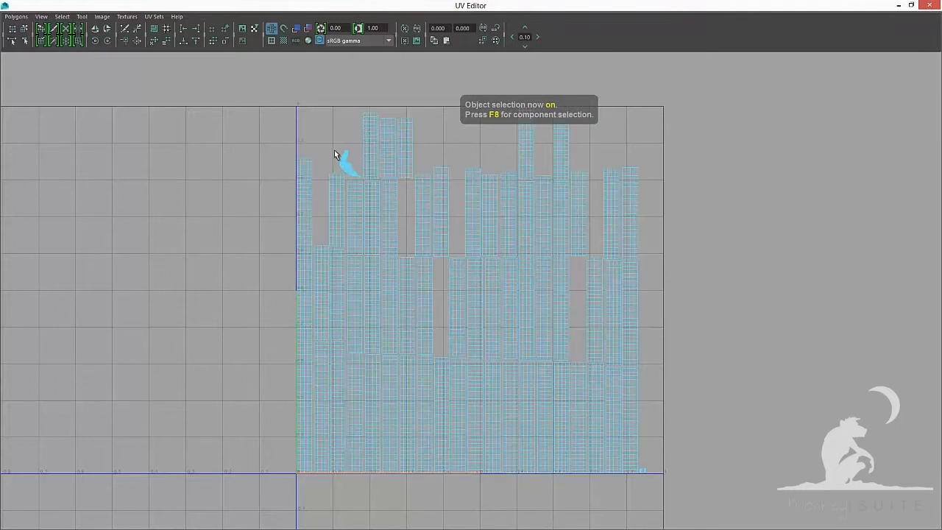
click(899, 7)
alt+drag(658, 244, 530, 294)
scroll(621, 251, up, 5)
scroll(613, 272, down, 4)
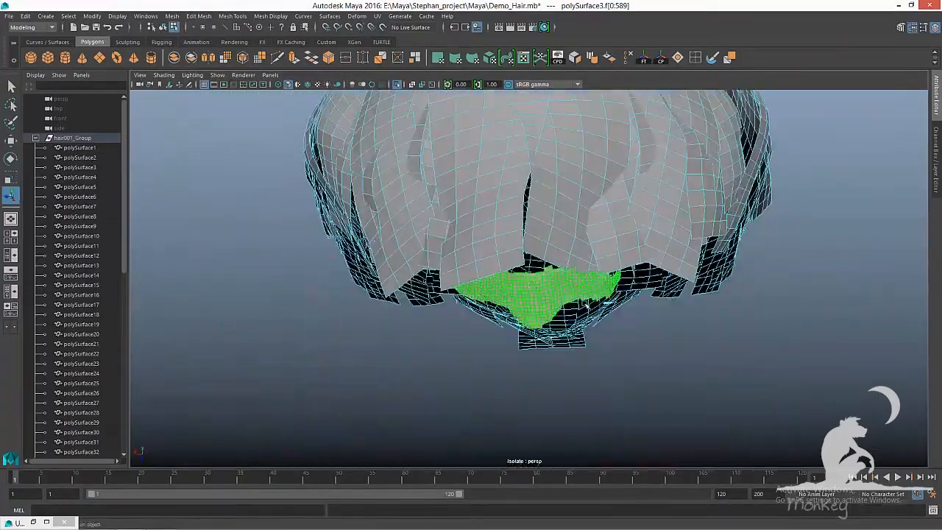
click(542, 304)
key(Delete)
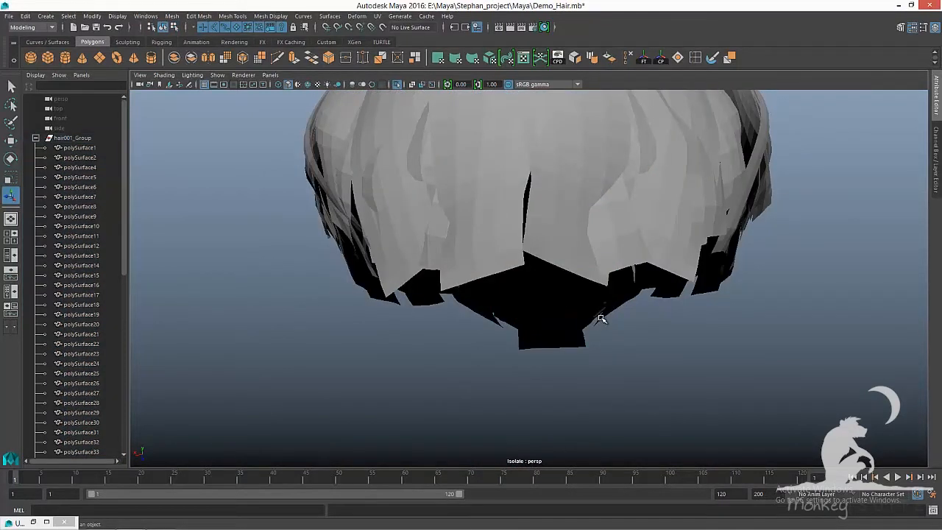
Select hair001_Group and inspect its laid-out UVs in the UV Editor using shell selection
click(78, 139)
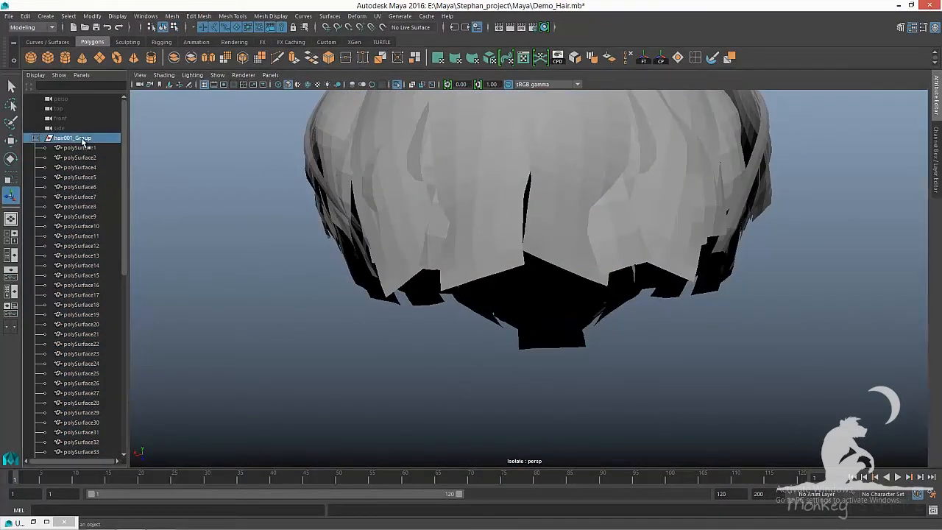
click(47, 523)
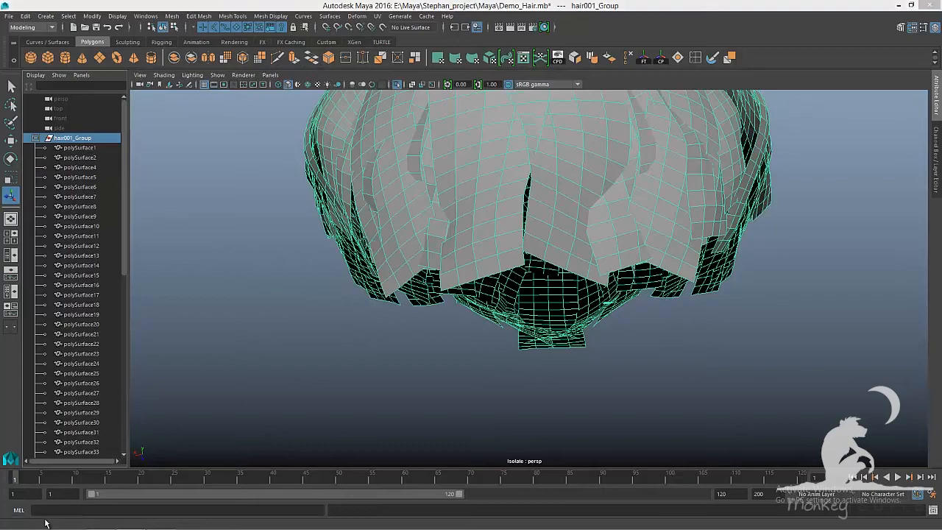
alt+middle_drag(530, 304, 393, 184)
alt+right_drag(412, 213, 722, 361)
alt+right_drag(562, 321, 491, 292)
right_click(488, 290)
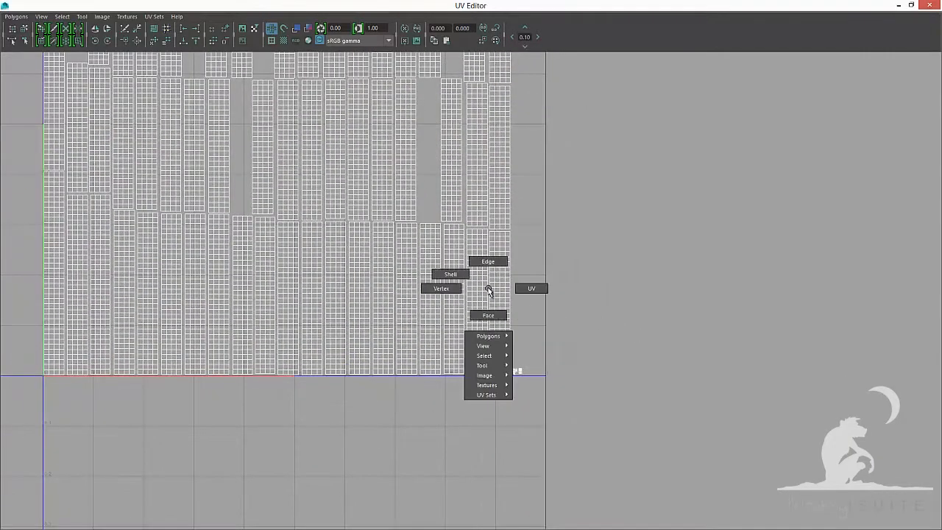
click(450, 275)
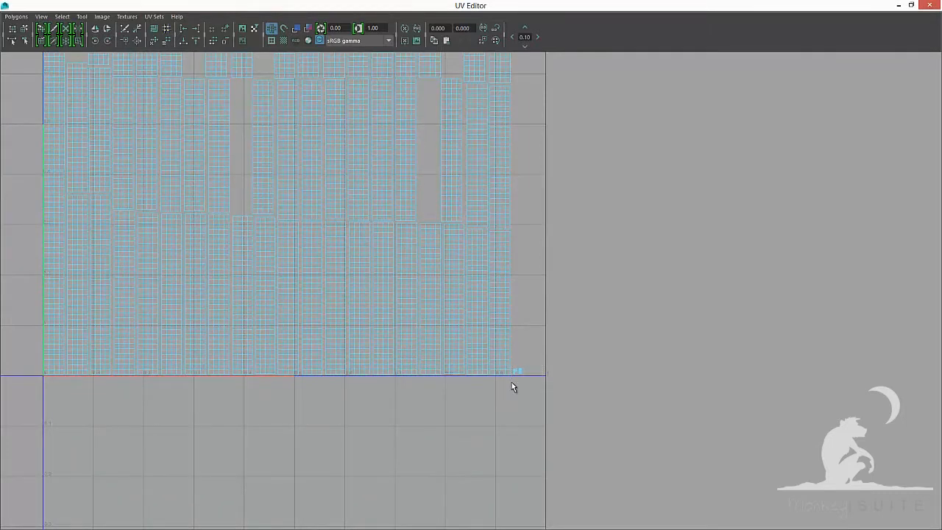
click(900, 4)
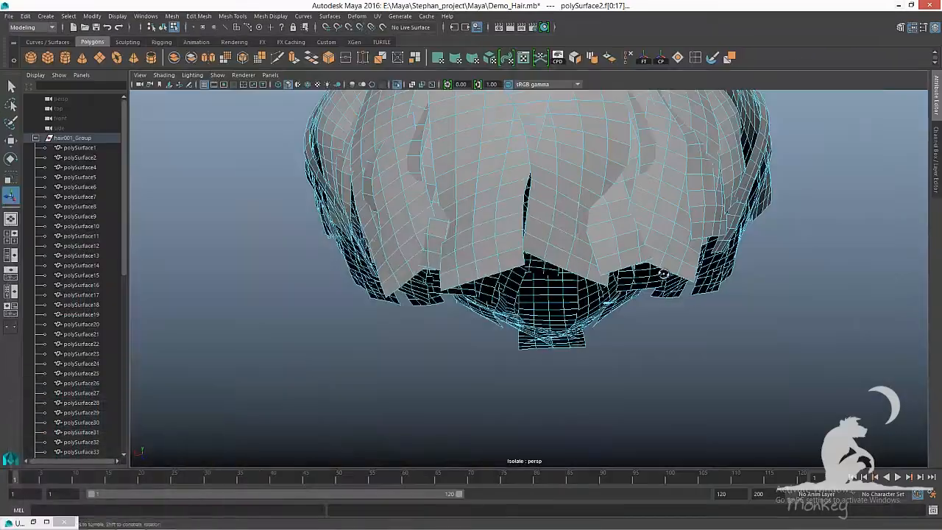
Delete the two small stray pieces left outside the hair in the isolated view
alt+drag(648, 346, 627, 243)
alt+right_drag(627, 243, 664, 274)
mouse_move(654, 288)
alt+mouse_down()
mouse_move(649, 270)
mouse_move(609, 311)
mouse_move(663, 292)
alt+mouse_up()
alt+right_drag(663, 292, 519, 221)
alt+drag(520, 221, 716, 310)
key(ctrl+1)
key(ctrl+1)
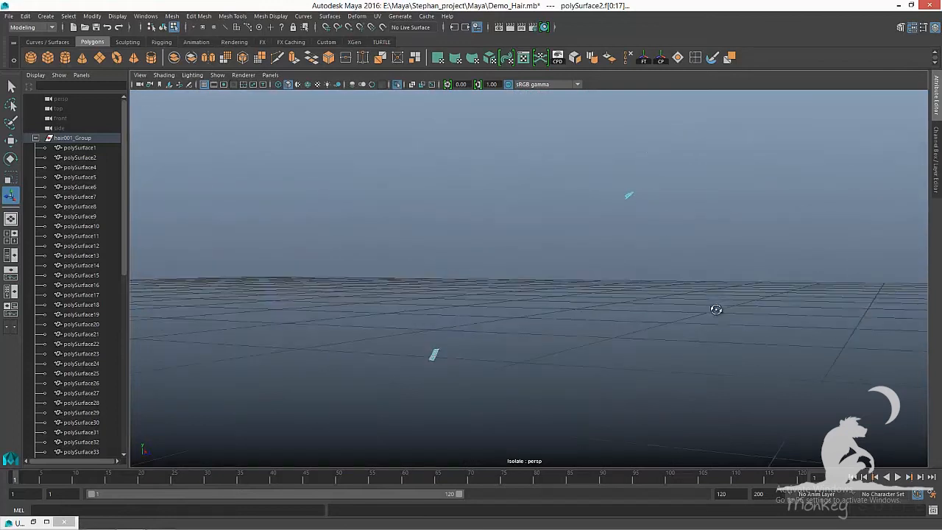
key(F8)
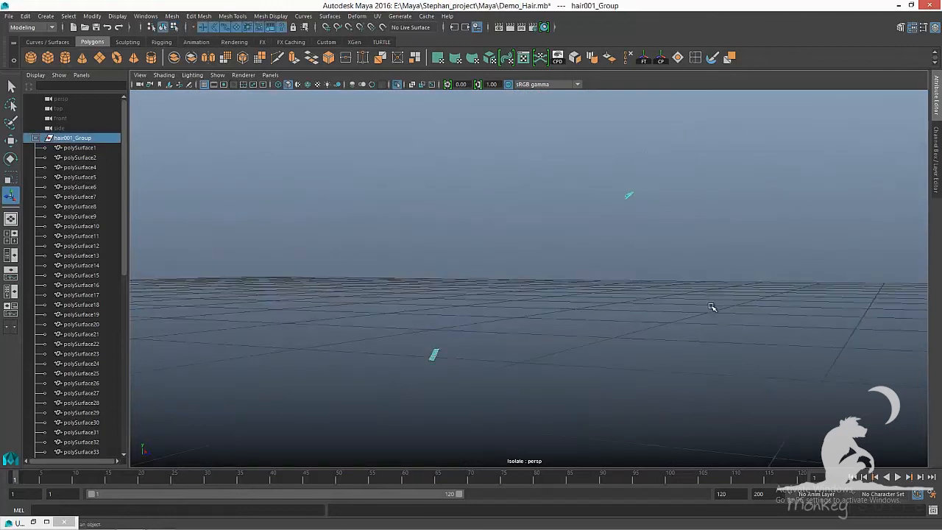
click(628, 196)
key(Delete)
click(434, 356)
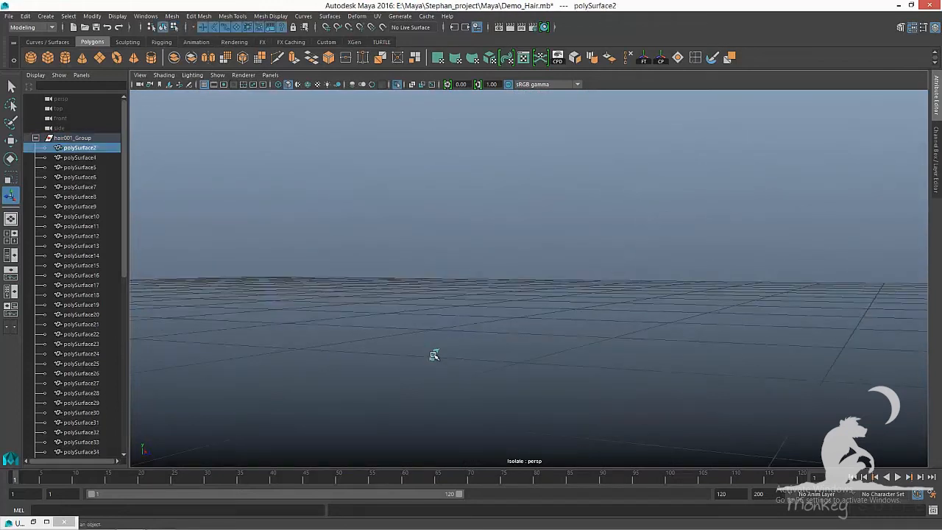
key(Delete)
Select the hair pieces polySurface4 through polySurface62 and isolate them in the viewport
click(94, 148)
scroll(105, 358, down, 10)
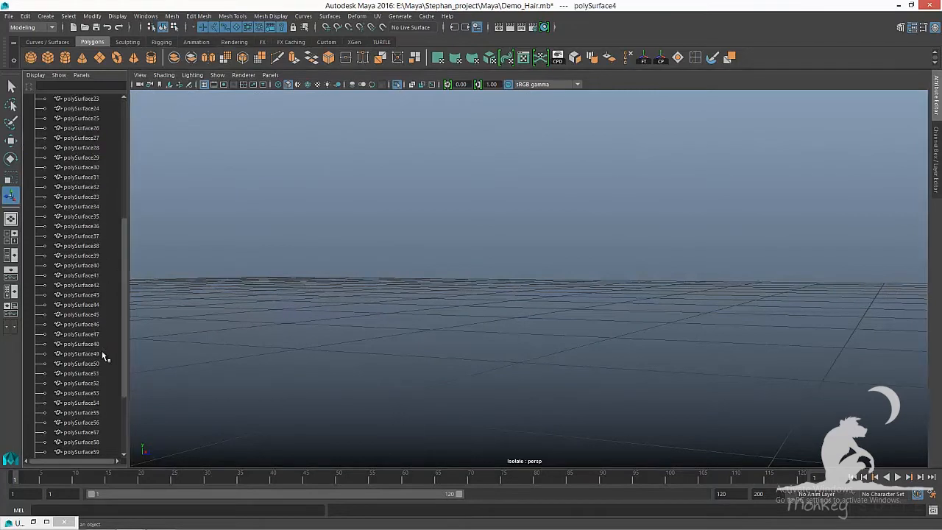
shift+click(95, 374)
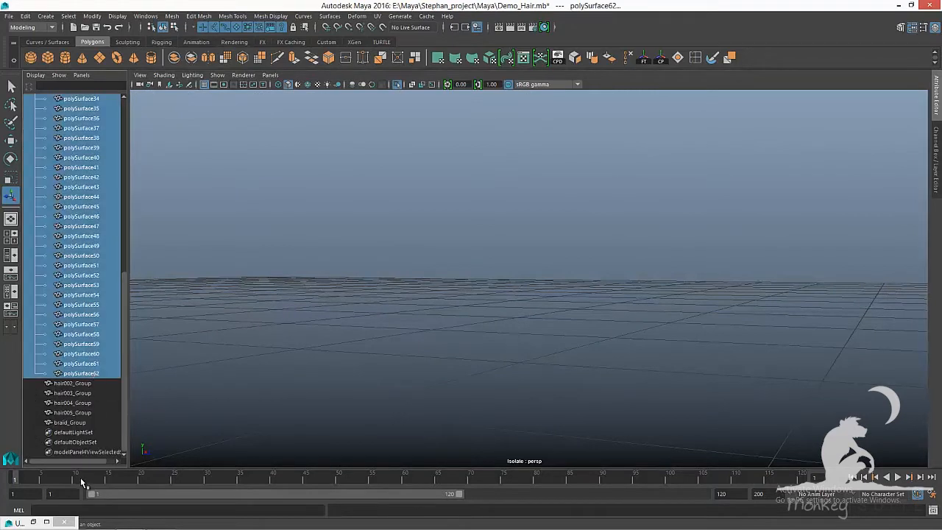
key(ctrl+1)
key(ctrl+1)
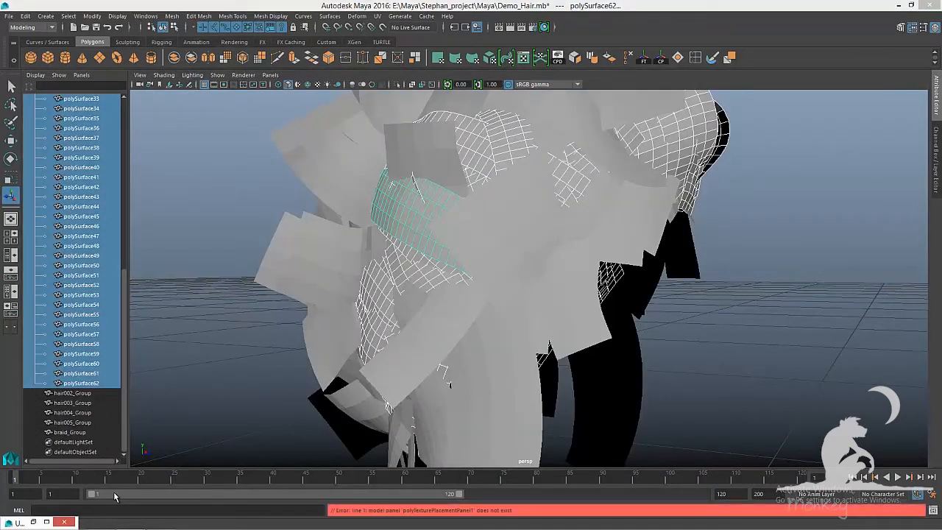
click(207, 373)
click(94, 383)
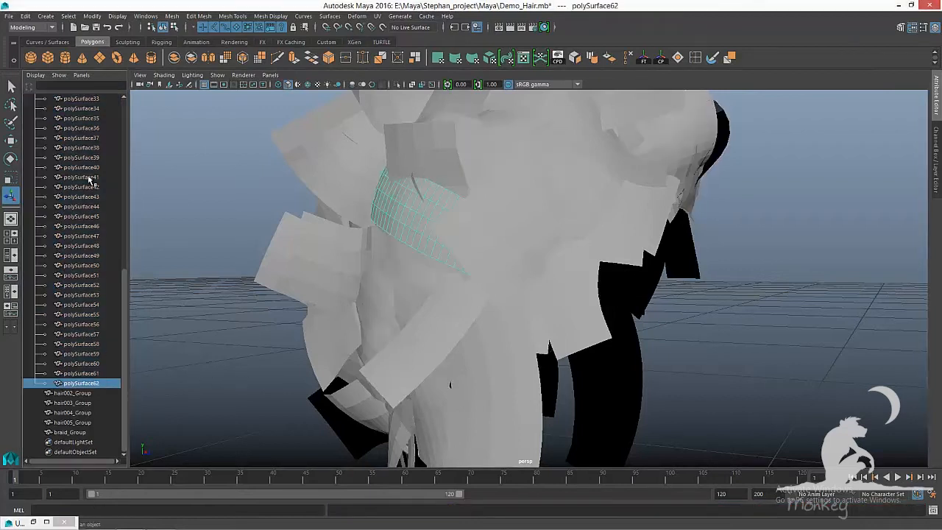
scroll(81, 294, up, 10)
shift+click(80, 147)
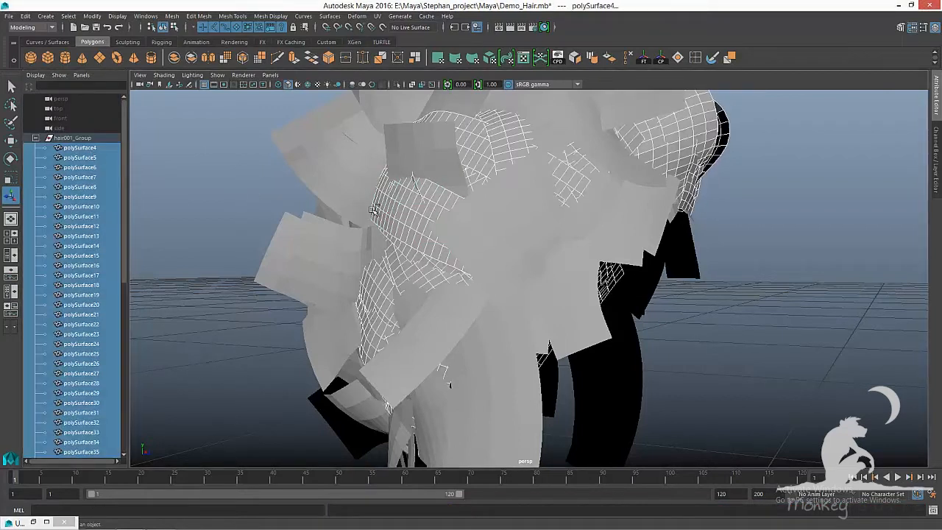
key(ctrl+1)
Open the UV Editor, switch to shell selection and move the first shell left outside the 0–1 square
click(47, 523)
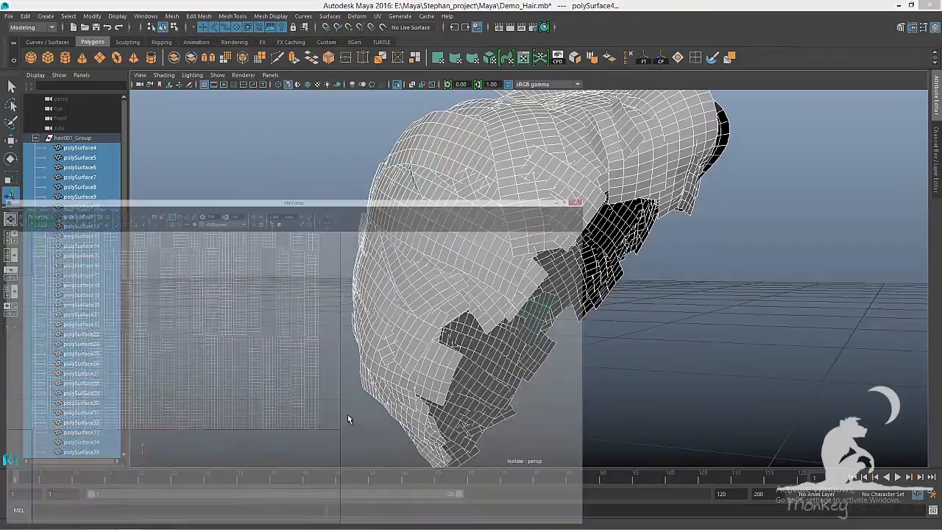
alt+middle_drag(474, 349, 532, 343)
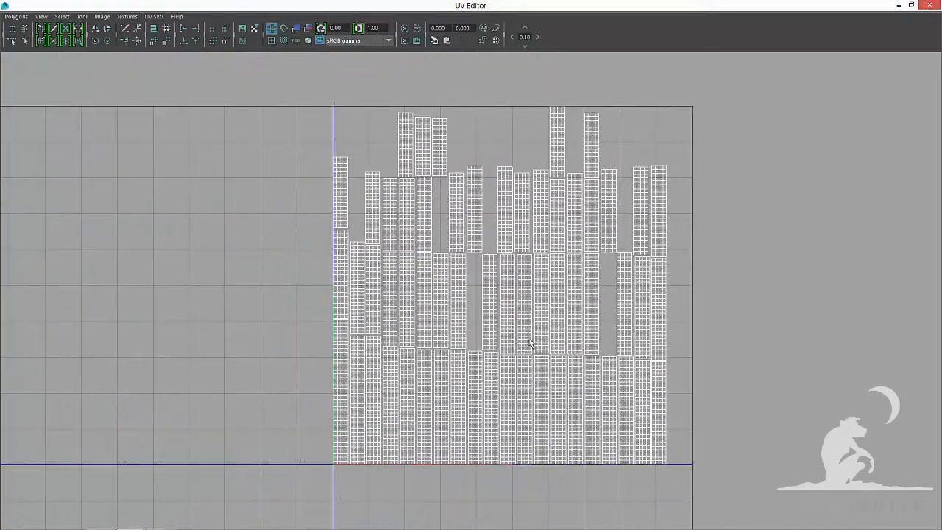
scroll(533, 339, up, 1)
alt+middle_drag(480, 326, 540, 233)
alt+right_drag(423, 277, 880, 361)
alt+right_drag(590, 301, 532, 284)
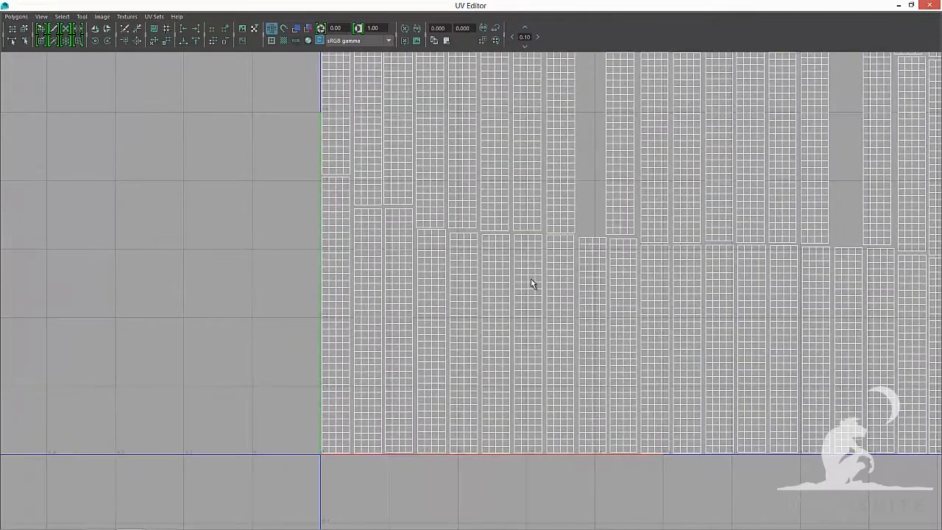
right_click(335, 215)
right_drag(306, 199, 302, 200)
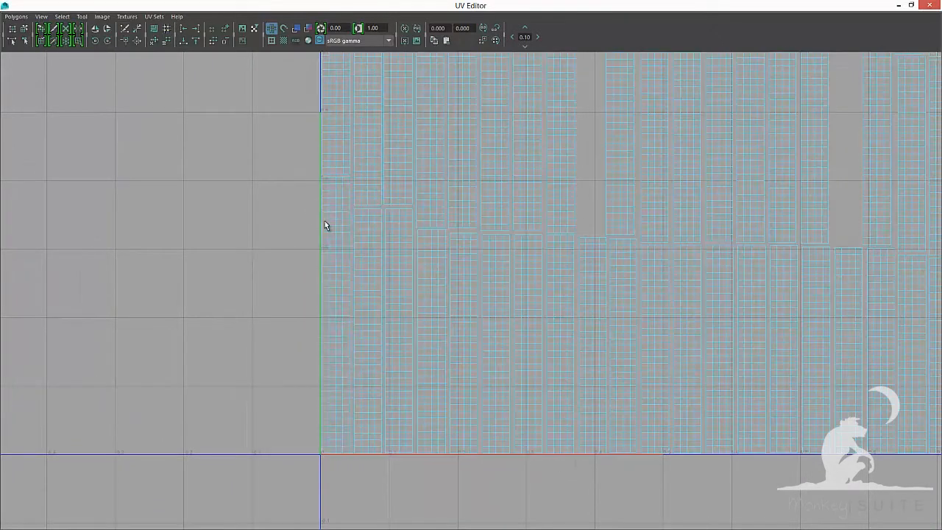
click(336, 235)
key(w)
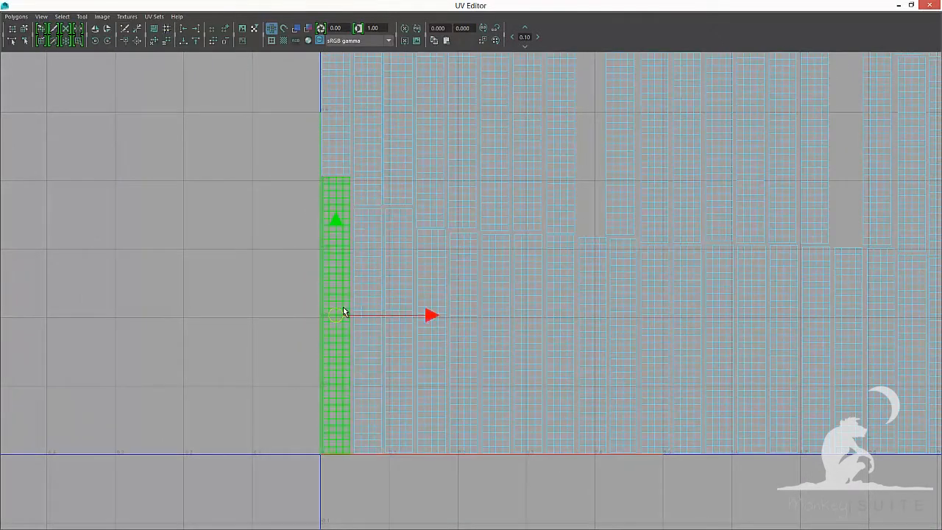
drag(416, 315, 274, 313)
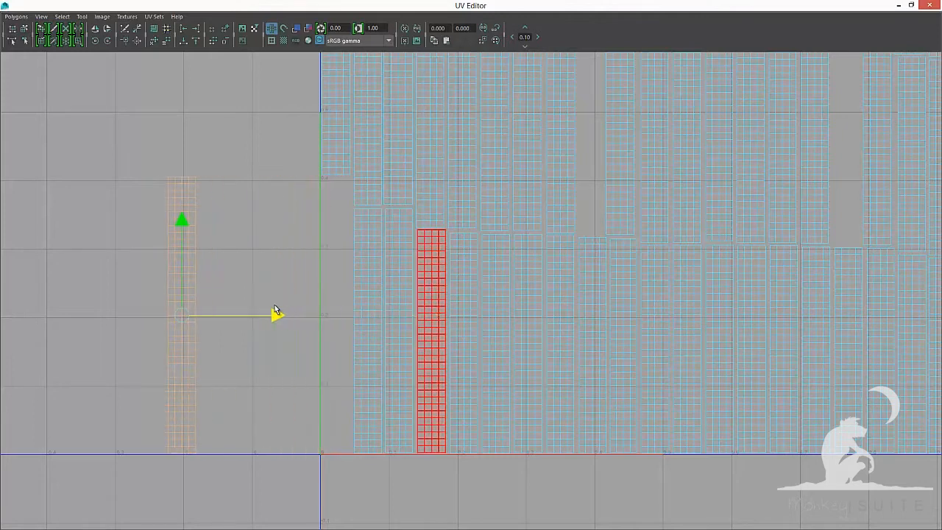
Move a second shell beside the first one, snapping its pivot to the top corner to line up the tops
click(363, 271)
drag(461, 331, 347, 321)
alt+middle_drag(435, 292, 664, 305)
alt+right_drag(479, 302, 553, 315)
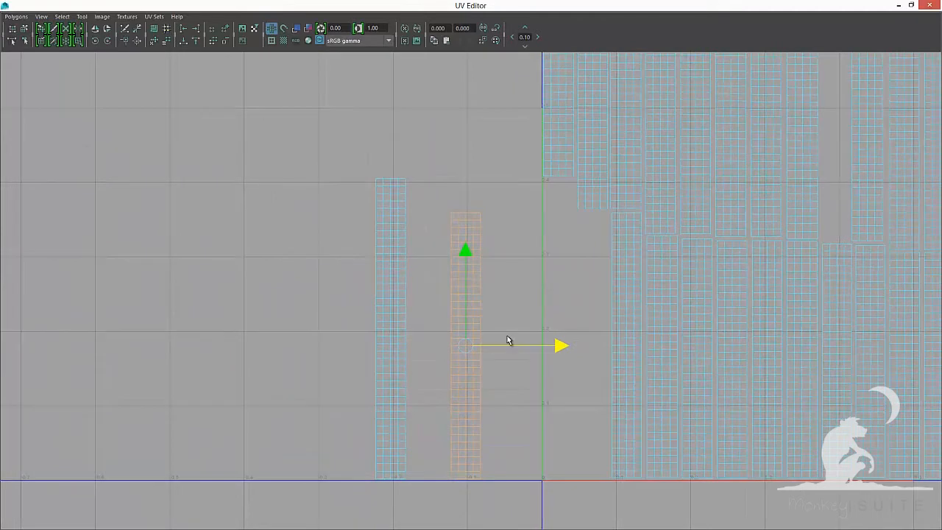
key(d)
drag(468, 344, 405, 179)
key(d)
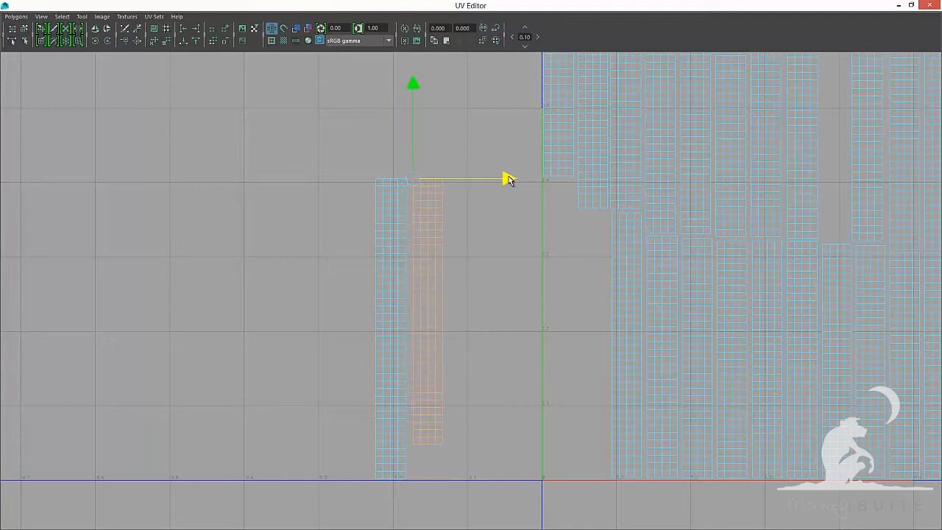
drag(508, 180, 513, 180)
right_click(430, 209)
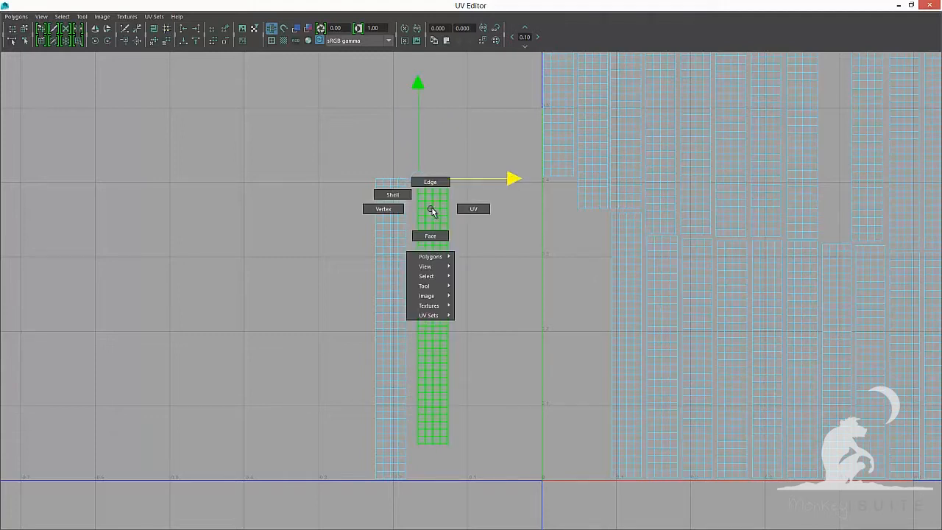
click(476, 211)
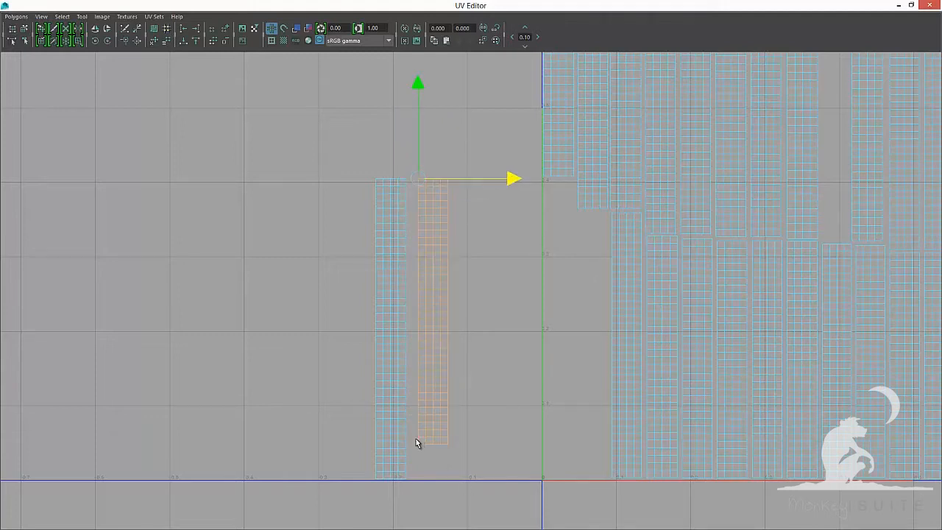
drag(414, 440, 467, 462)
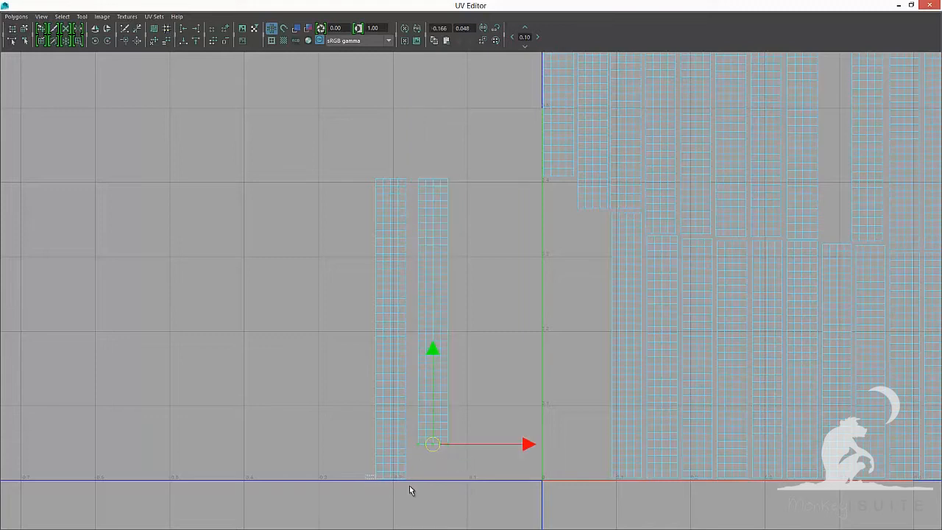
shift+drag(433, 499, 433, 498)
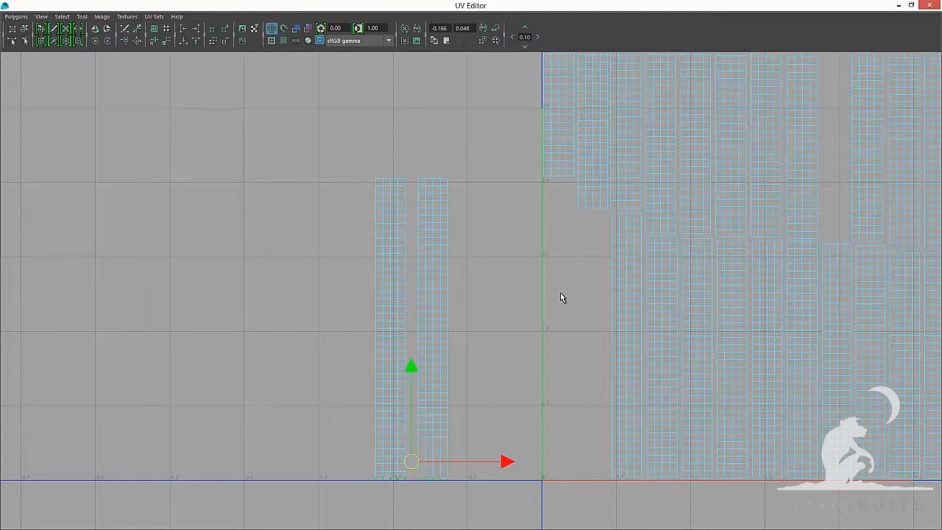
Move a third shell next to the first two outside the UV square, lining up its top edge
key(F8)
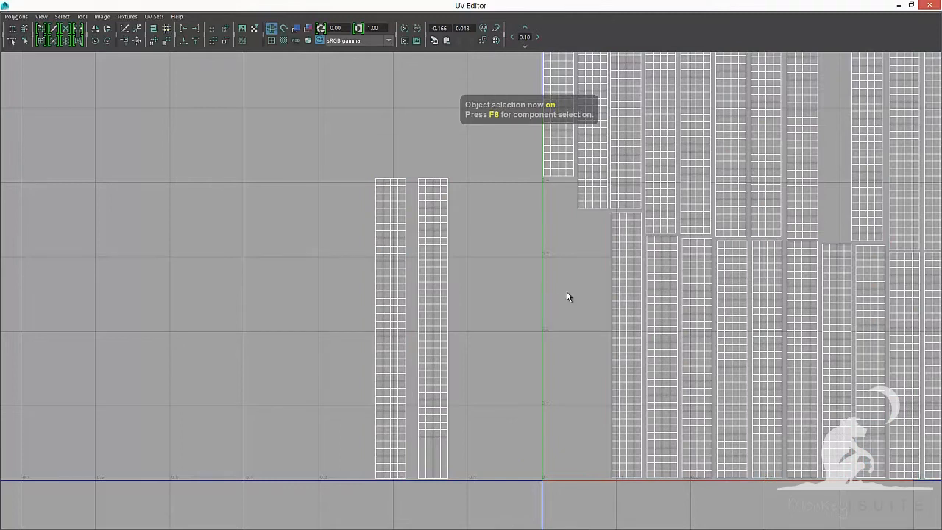
right_drag(622, 270, 602, 269)
click(634, 304)
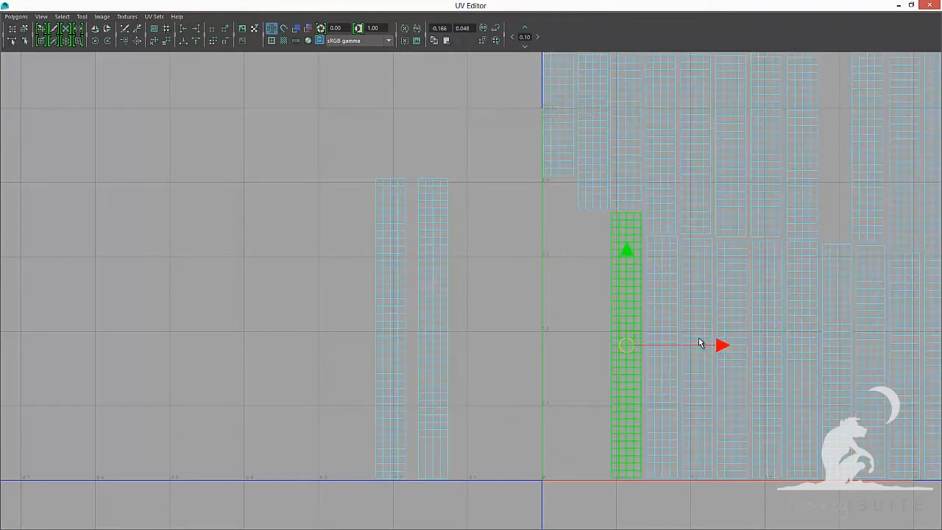
drag(692, 343, 595, 340)
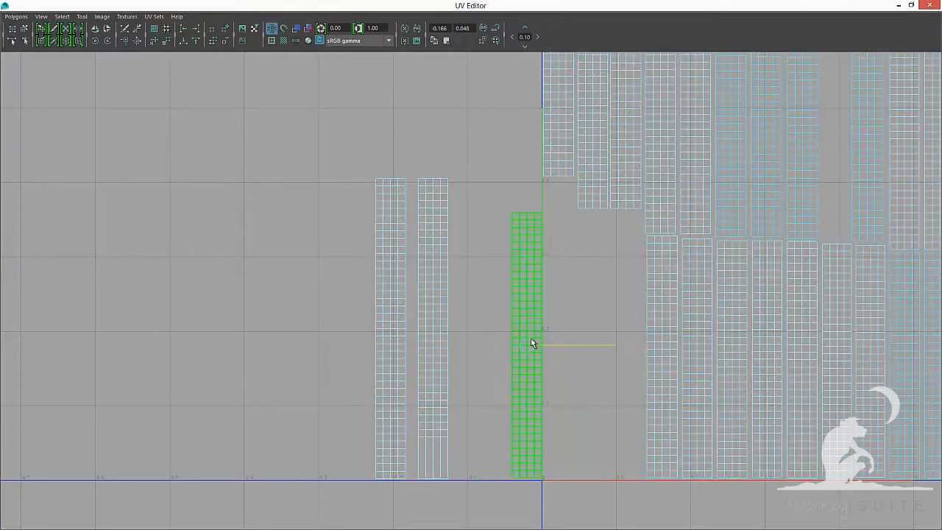
mouse_move(527, 343)
mouse_down()
mouse_move(538, 225)
mouse_move(504, 203)
mouse_move(463, 200)
mouse_move(449, 179)
mouse_up()
drag(535, 180, 551, 178)
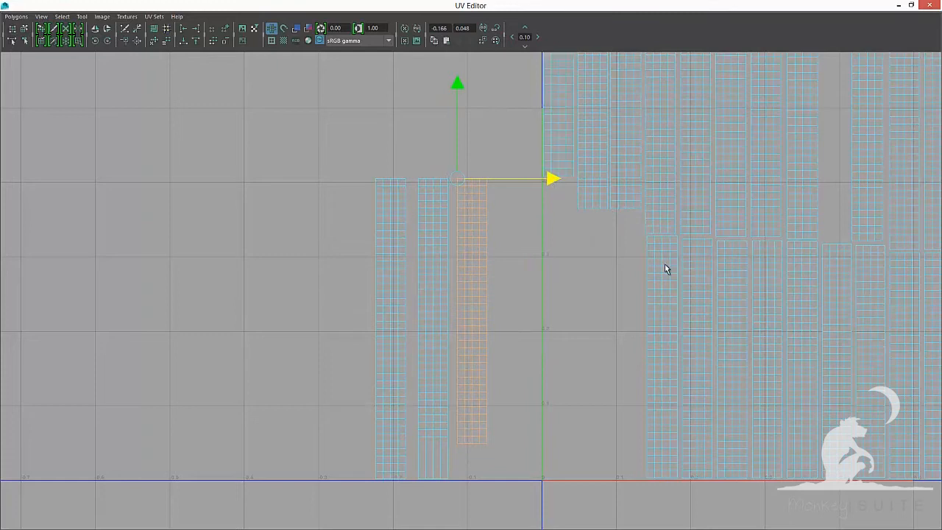
alt+middle_drag(666, 266, 535, 275)
click(536, 274)
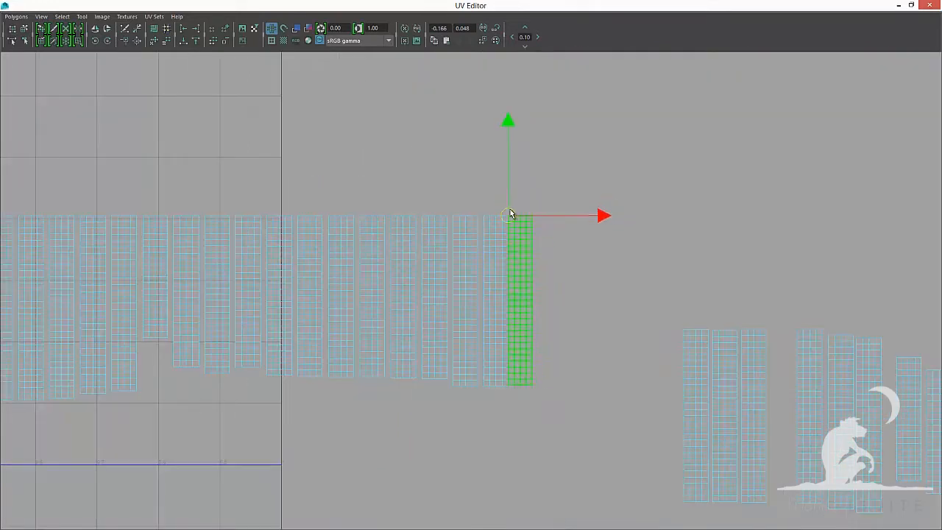
Move further shells one by one into the row beside the previous ones, matching their top edges
drag(508, 208, 551, 214)
click(717, 349)
drag(724, 417, 581, 214)
alt+middle_drag(744, 351, 567, 331)
click(571, 331)
drag(575, 398, 564, 311)
drag(565, 311, 430, 193)
click(629, 338)
drag(633, 399, 462, 194)
click(660, 345)
drag(665, 405, 680, 318)
click(693, 401)
drag(681, 318, 526, 193)
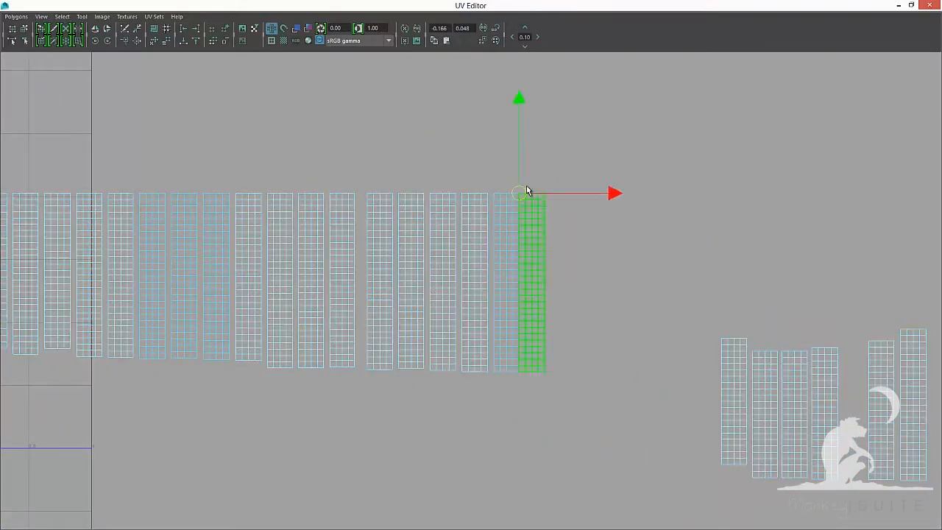
click(734, 390)
drag(734, 401, 580, 184)
click(769, 388)
alt+middle_drag(799, 394, 516, 357)
scroll(515, 357, up, 1)
click(528, 366)
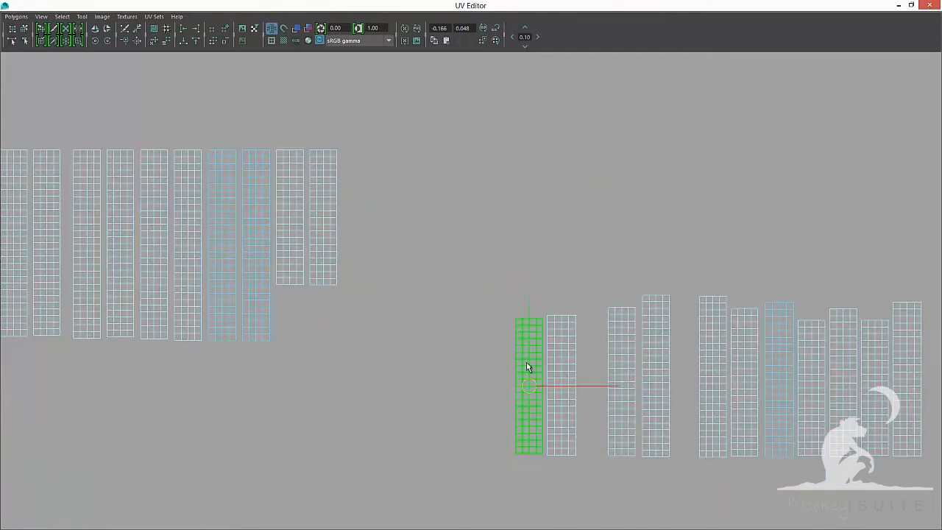
Continue placing the remaining shells side by side in the row, aligning each at the top
drag(529, 383, 513, 313)
drag(514, 313, 346, 145)
click(557, 369)
click(622, 379)
drag(622, 382, 412, 149)
click(659, 378)
drag(657, 377, 642, 296)
drag(642, 296, 451, 154)
click(713, 376)
drag(713, 377, 477, 146)
click(748, 377)
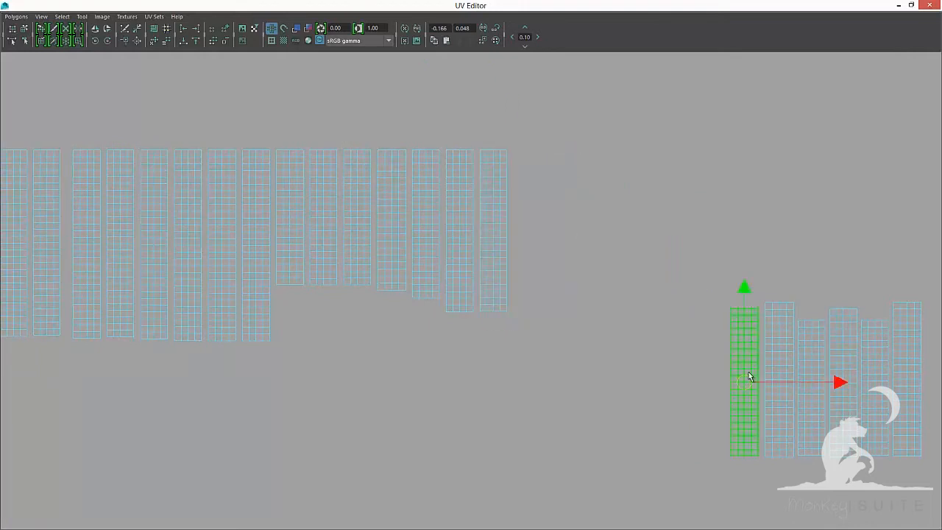
drag(717, 305, 500, 147)
click(769, 309)
alt+middle_drag(773, 294, 538, 282)
click(576, 375)
drag(575, 376, 347, 139)
click(608, 370)
drag(608, 371, 596, 295)
drag(597, 297, 383, 138)
click(638, 375)
drag(639, 375, 413, 138)
click(670, 351)
drag(659, 289, 447, 137)
alt+middle_drag(725, 349, 520, 330)
click(523, 346)
drag(523, 347, 511, 264)
drag(511, 264, 275, 119)
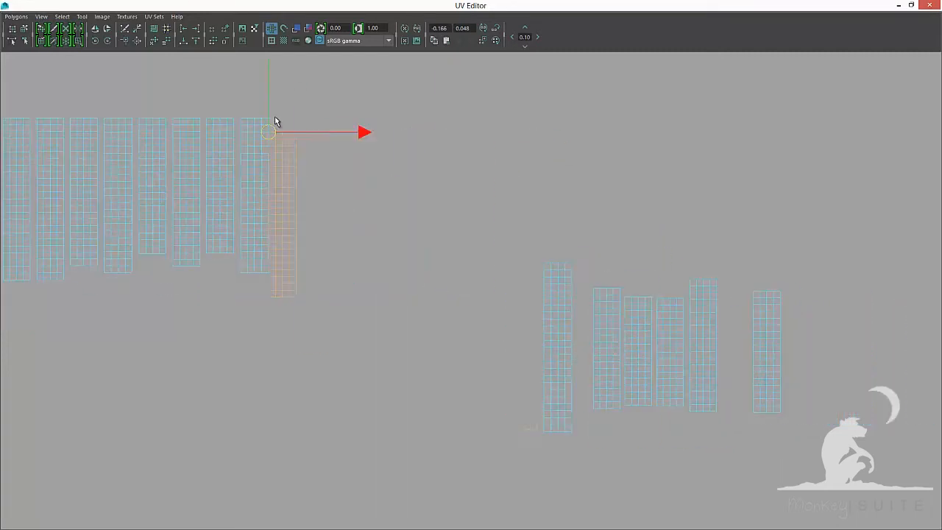
Move the last few shells from the UV square to the end of the row
click(557, 347)
drag(557, 347, 311, 118)
click(608, 332)
drag(607, 349, 346, 118)
click(639, 324)
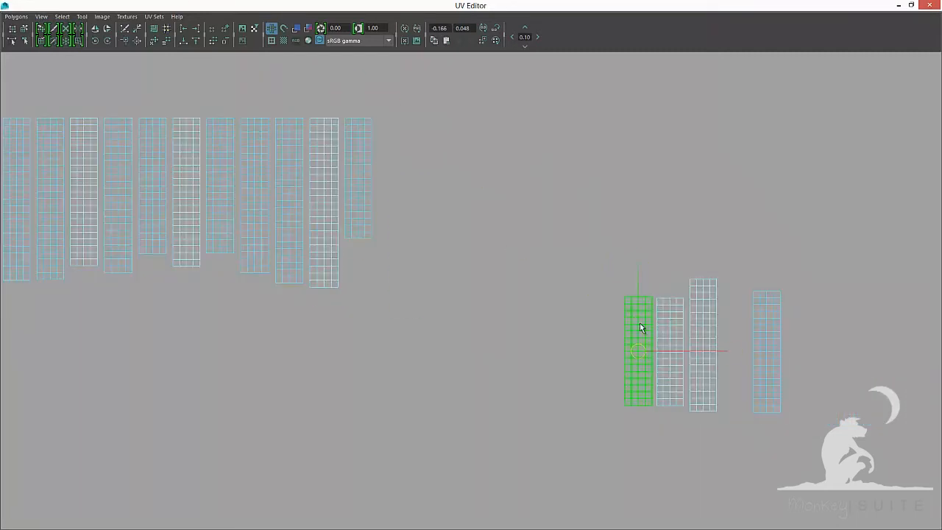
drag(639, 350, 625, 298)
drag(626, 298, 380, 119)
click(671, 318)
drag(658, 299, 413, 119)
click(702, 324)
drag(703, 345, 445, 119)
click(766, 338)
drag(766, 352, 479, 119)
click(670, 196)
scroll(677, 193, down, 4)
alt+middle_drag(184, 338, 758, 359)
scroll(758, 359, up, 4)
drag(224, 421, 321, 454)
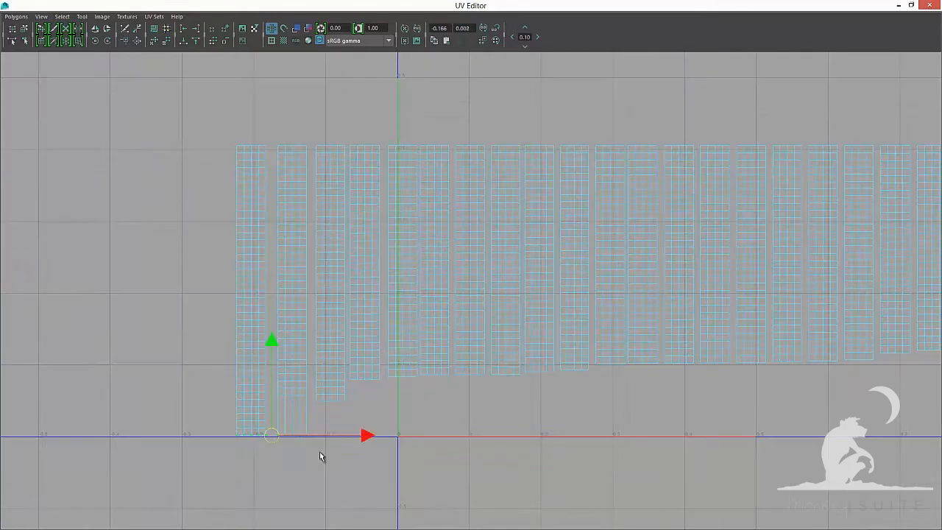
scroll(337, 353, down, 4)
scroll(307, 366, up, 3)
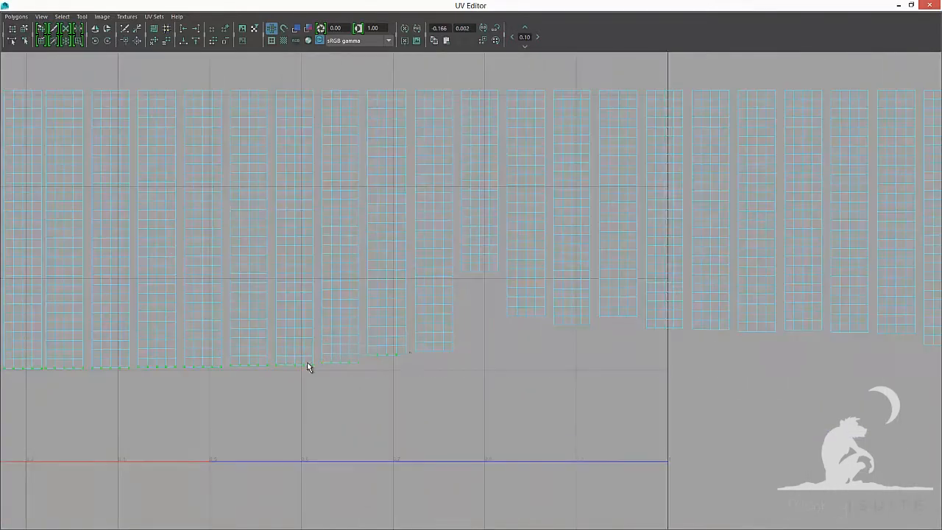
Select the bottom UVs of the shells in the row and align them to a common height
alt+middle_drag(733, 343, 460, 352)
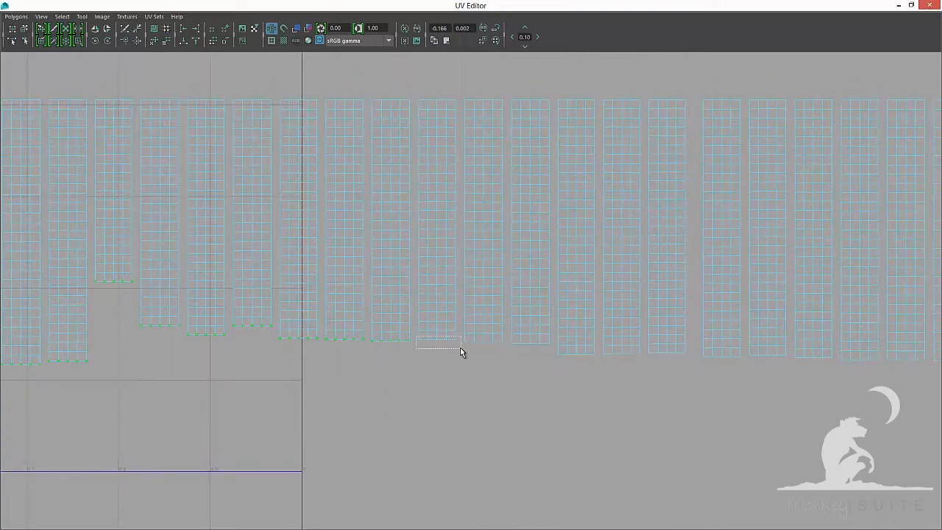
alt+middle_drag(603, 366, 409, 353)
shift+drag(675, 356, 675, 356)
alt+middle_drag(675, 357, 409, 385)
shift+drag(517, 307, 605, 327)
alt+middle_drag(681, 332, 433, 332)
shift+drag(351, 335, 461, 353)
shift+drag(639, 296, 684, 309)
shift+drag(686, 324, 733, 336)
alt+middle_drag(756, 317, 399, 317)
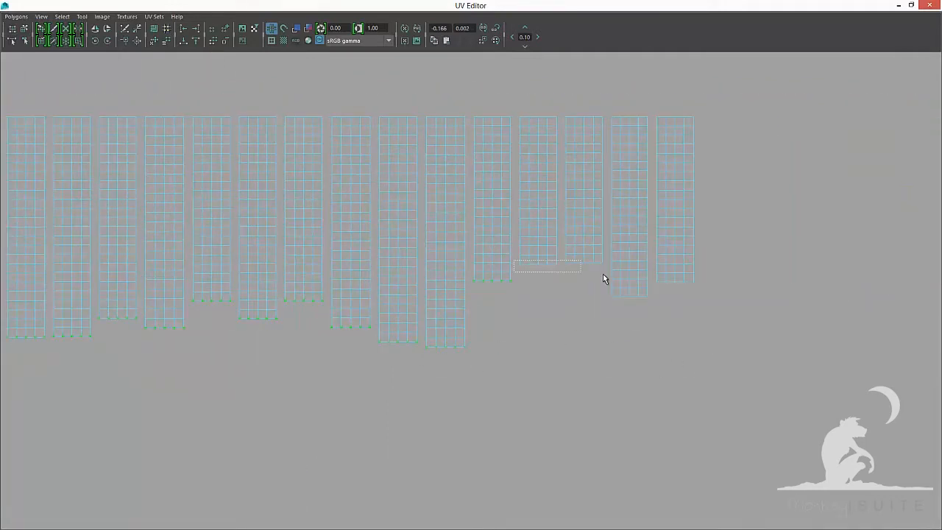
shift+drag(603, 273, 607, 276)
shift+drag(606, 290, 651, 303)
shift+drag(652, 277, 698, 289)
click(184, 42)
alt+right_drag(583, 260, 501, 280)
alt+middle_drag(500, 279, 772, 271)
key(F8)
alt+middle_drag(191, 308, 420, 306)
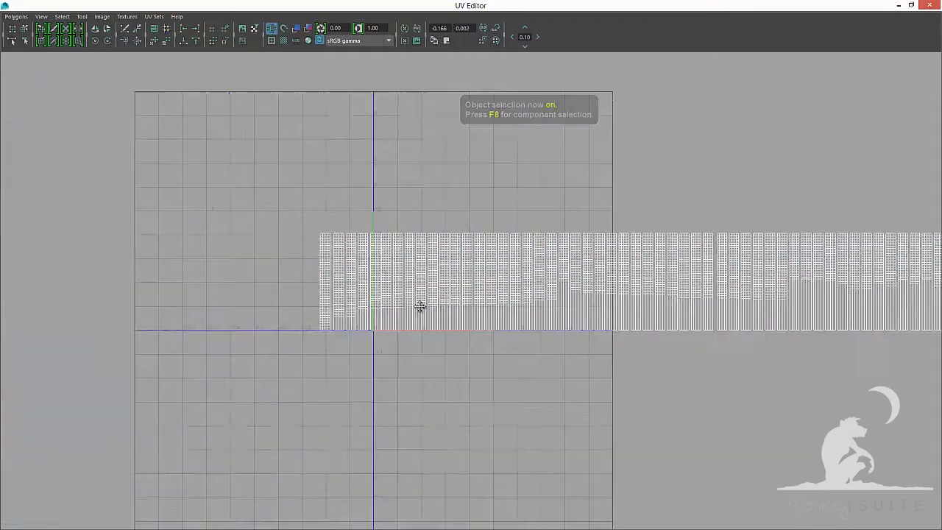
Select the first shell in the row with the Move tool and slide it onto the neighbouring shells one by one, stacking them at the top edge
alt+right_drag(420, 306, 656, 299)
right_drag(301, 174, 250, 178)
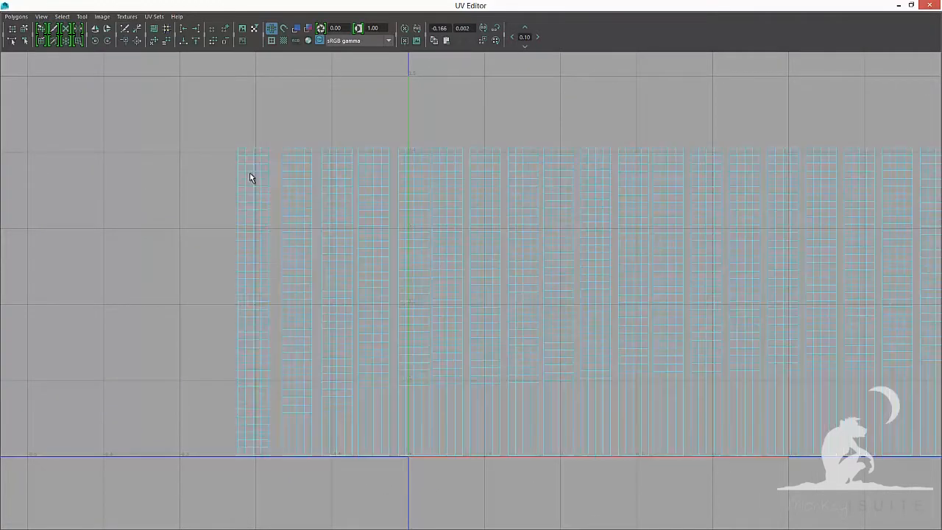
click(252, 180)
alt+middle_drag(284, 221, 408, 251)
alt+right_drag(417, 252, 422, 251)
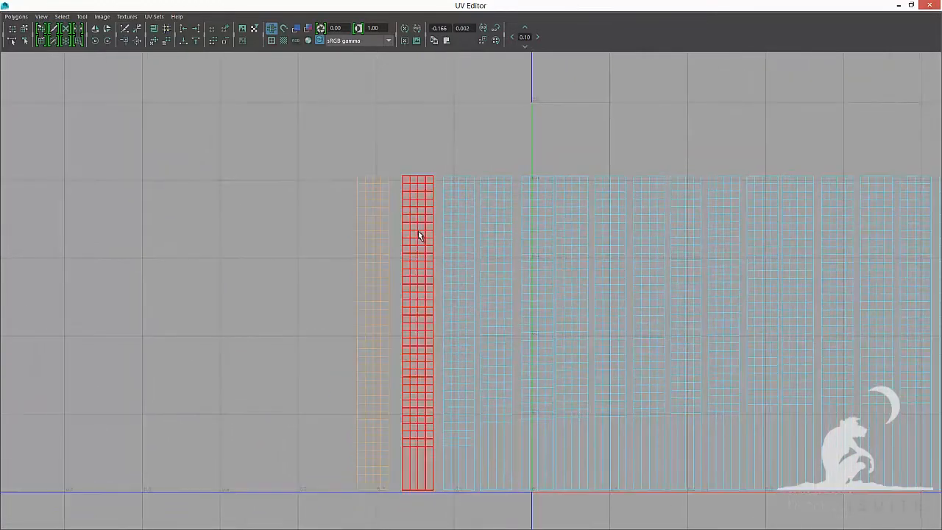
click(420, 239)
key(w)
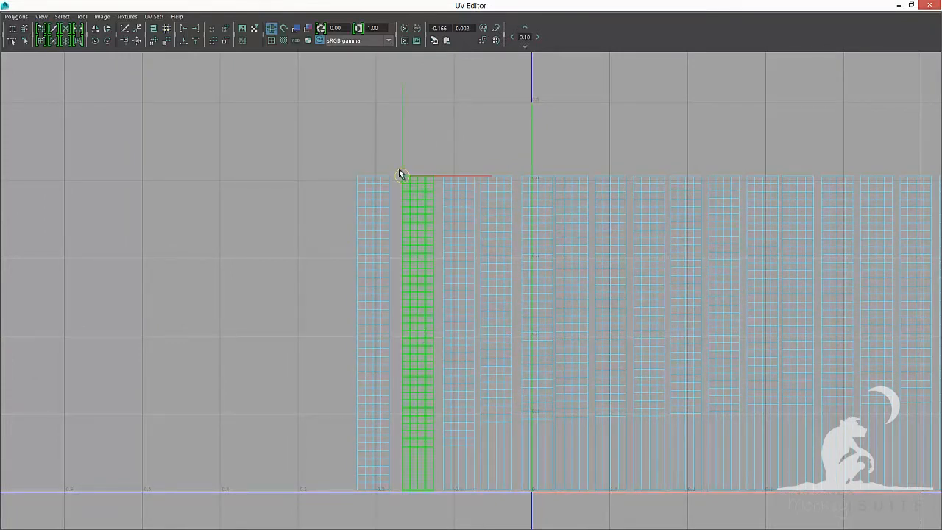
drag(404, 175, 447, 180)
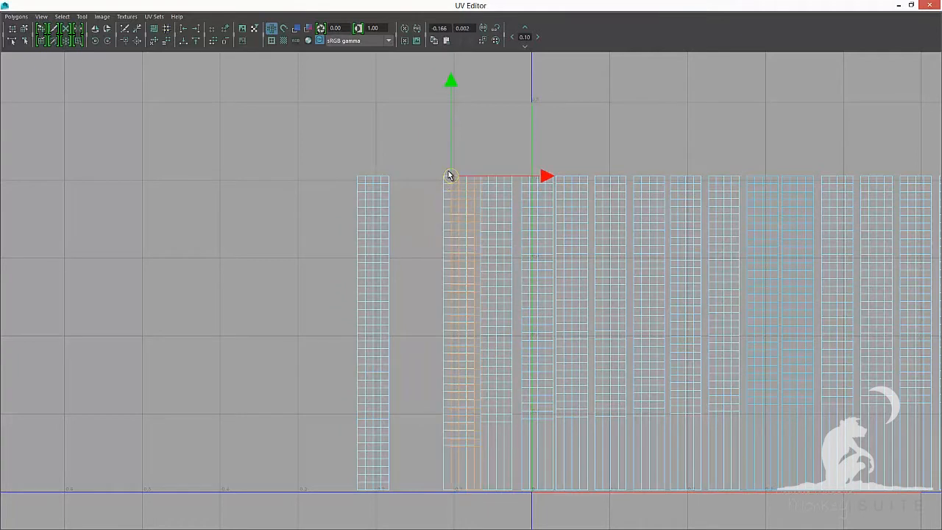
click(466, 261)
key(d)
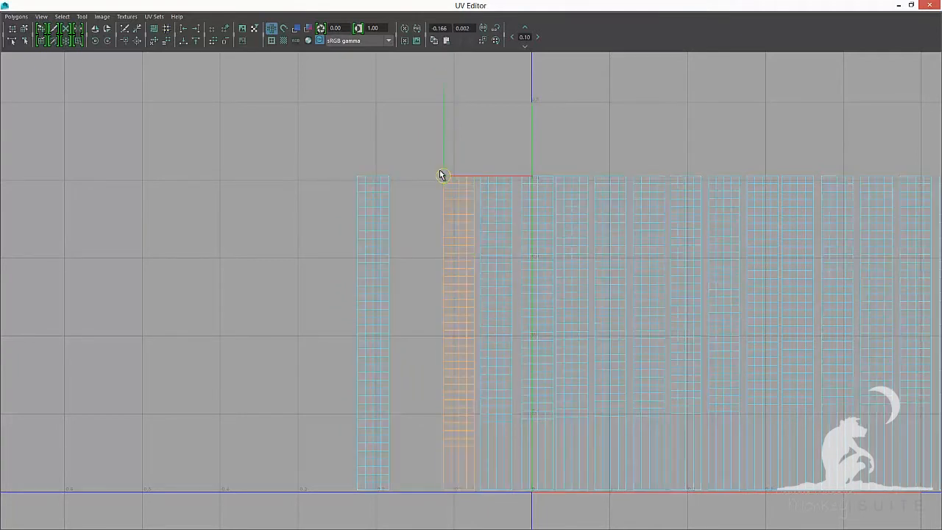
drag(455, 184, 492, 184)
key(d)
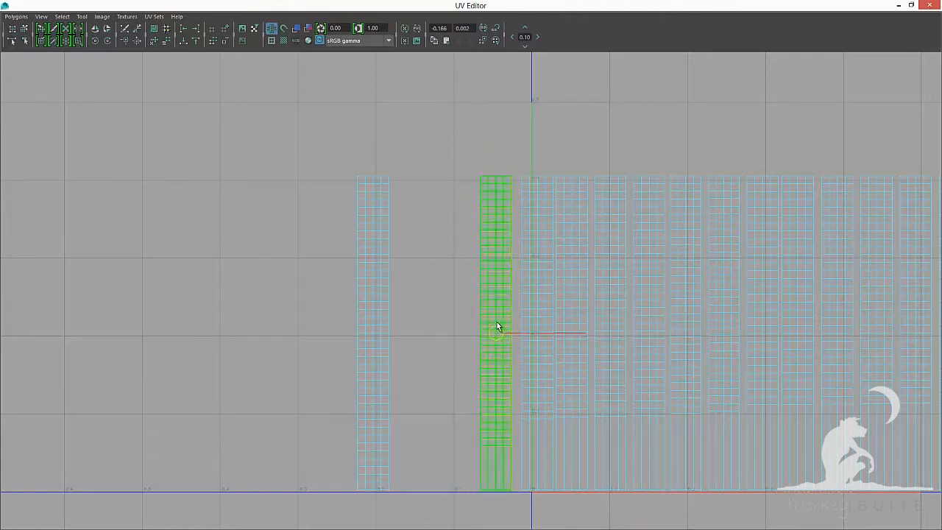
drag(494, 334, 496, 223)
drag(480, 177, 524, 175)
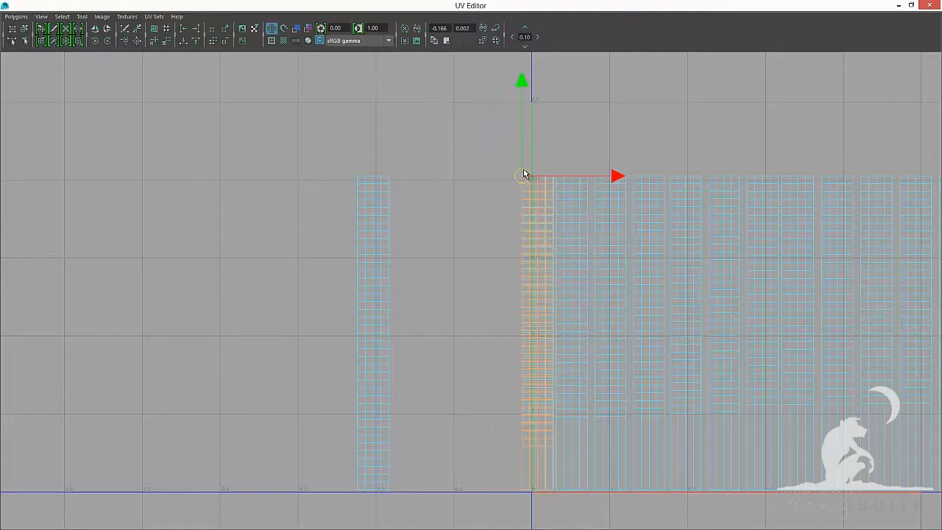
drag(539, 236, 539, 237)
key(d)
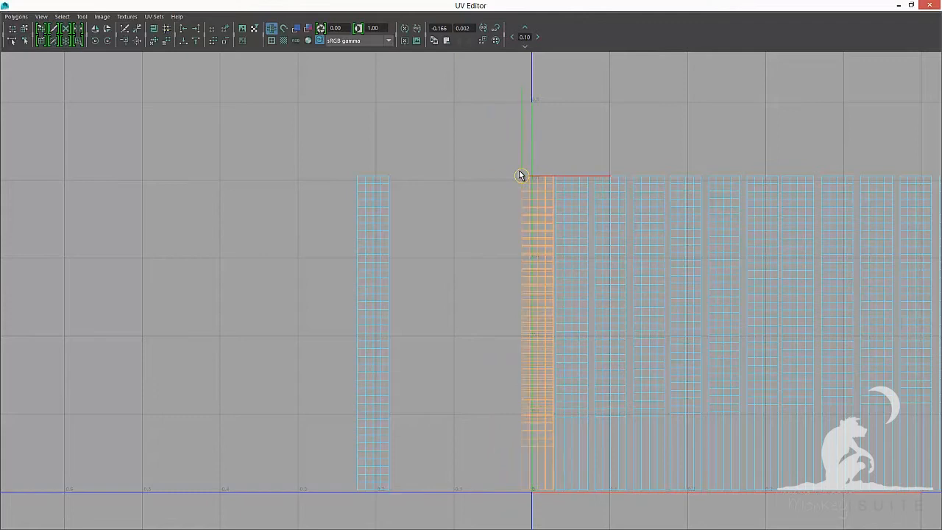
drag(521, 175, 553, 169)
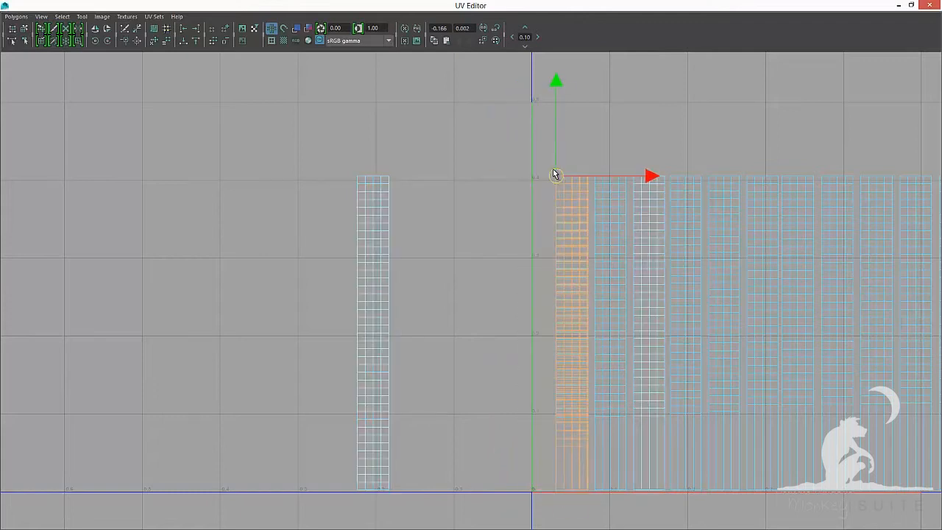
Continue moving the growing stack of shells onto each next shell in the row, snapping their top corners together
alt+middle_drag(632, 243, 434, 240)
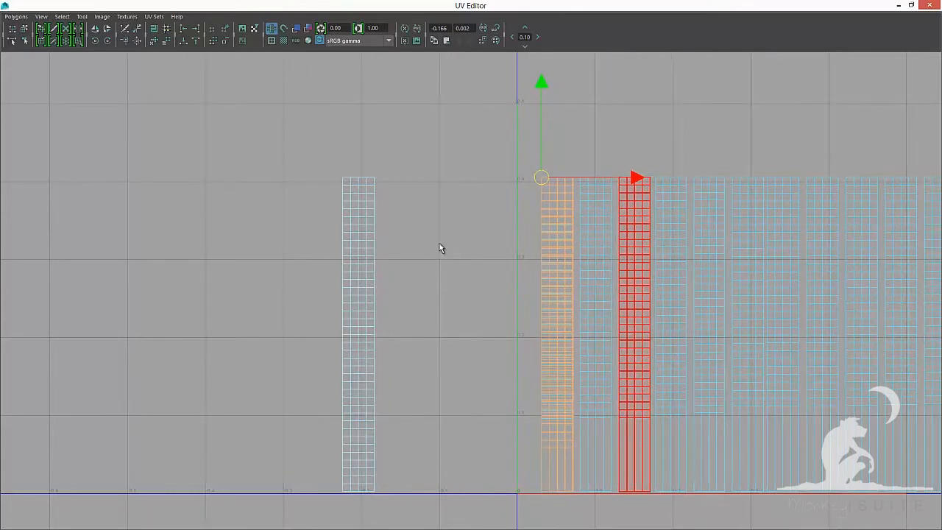
alt+middle_drag(514, 271, 297, 270)
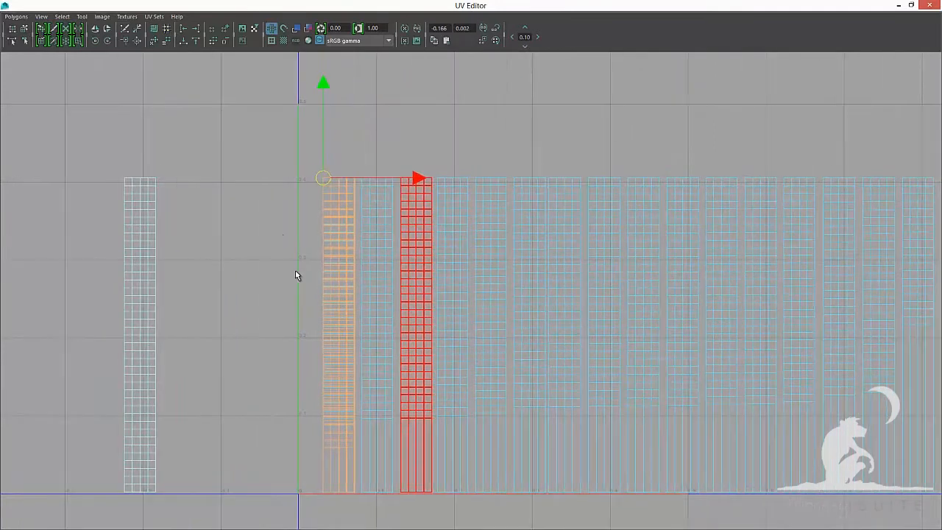
click(331, 256)
drag(344, 335, 339, 328)
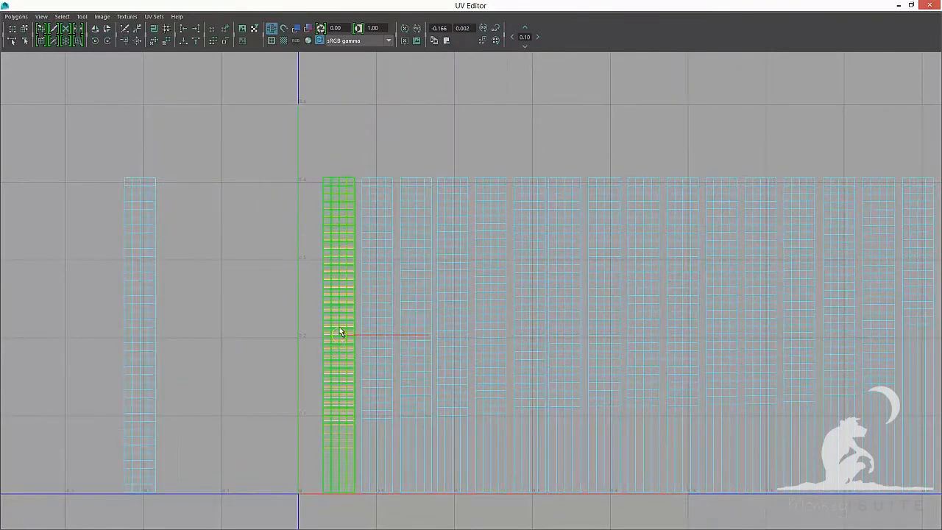
drag(317, 171, 361, 174)
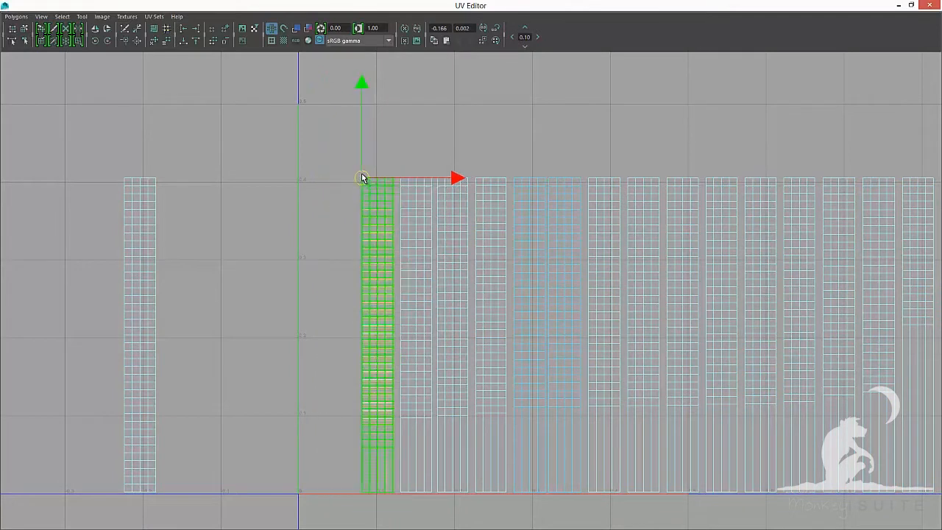
click(387, 251)
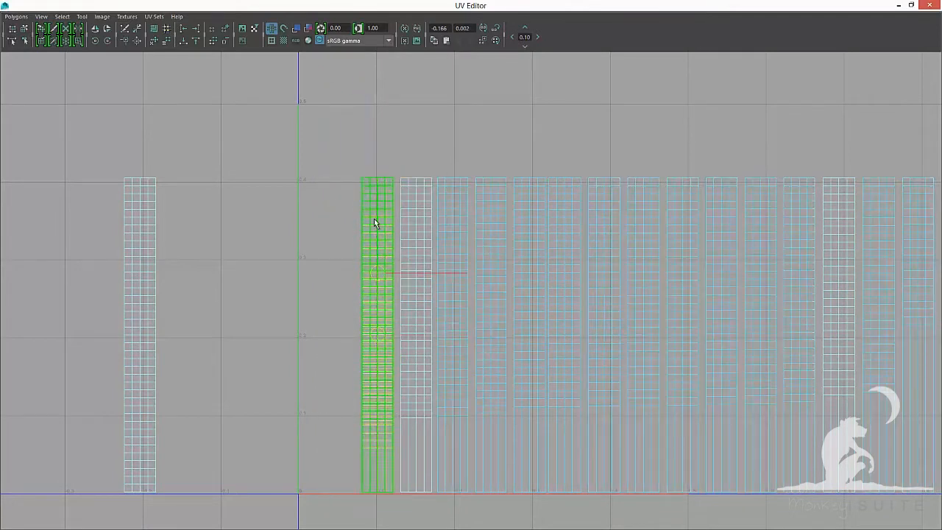
drag(357, 175, 394, 175)
drag(416, 333, 433, 175)
drag(455, 329, 433, 175)
drag(433, 175, 548, 177)
drag(564, 333, 587, 177)
drag(603, 333, 627, 177)
alt+middle_drag(651, 293, 483, 291)
drag(473, 333, 496, 176)
drag(513, 334, 497, 177)
drag(497, 176, 535, 176)
drag(552, 334, 536, 177)
drag(536, 177, 575, 176)
alt+middle_drag(587, 235, 317, 234)
drag(320, 334, 303, 177)
drag(304, 177, 343, 176)
drag(359, 333, 382, 176)
drag(399, 332, 382, 176)
drag(382, 177, 422, 174)
Keep stacking the following shells onto the pile, moving the combined selection along the row
alt+middle_drag(422, 171, 284, 150)
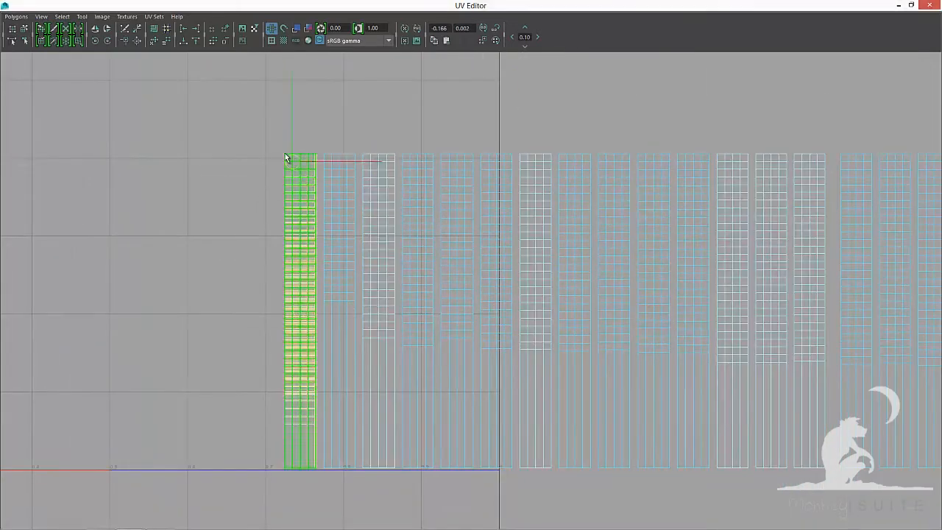
drag(290, 159, 362, 154)
drag(379, 313, 362, 153)
drag(362, 154, 402, 154)
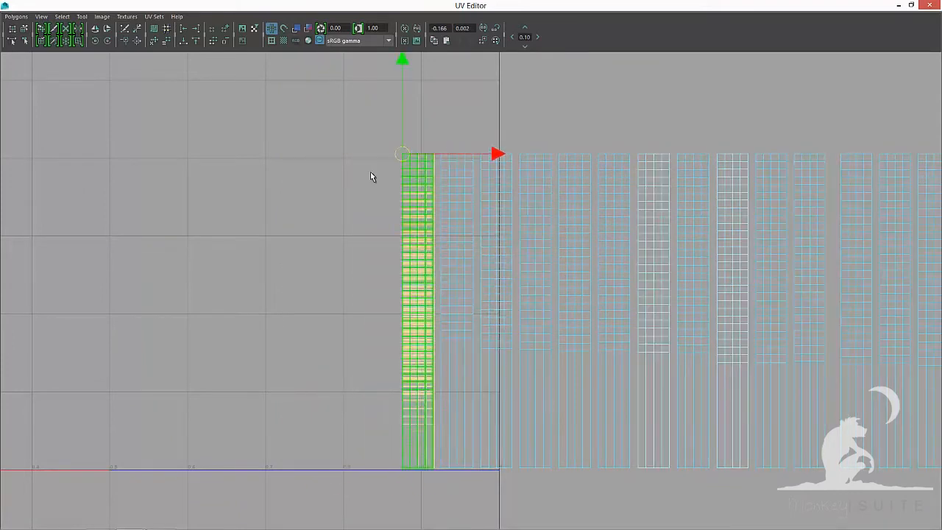
drag(419, 311, 441, 154)
drag(460, 312, 441, 154)
drag(441, 154, 482, 155)
alt+middle_drag(483, 157, 237, 162)
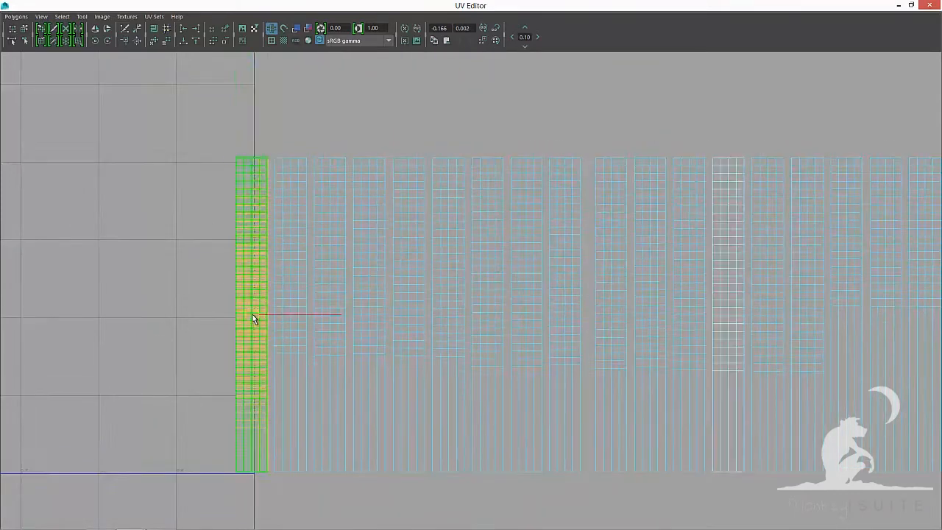
drag(254, 316, 236, 157)
drag(235, 158, 274, 158)
drag(291, 315, 274, 156)
drag(331, 164, 314, 157)
drag(314, 158, 550, 157)
click(365, 226)
click(446, 240)
click(487, 263)
click(528, 311)
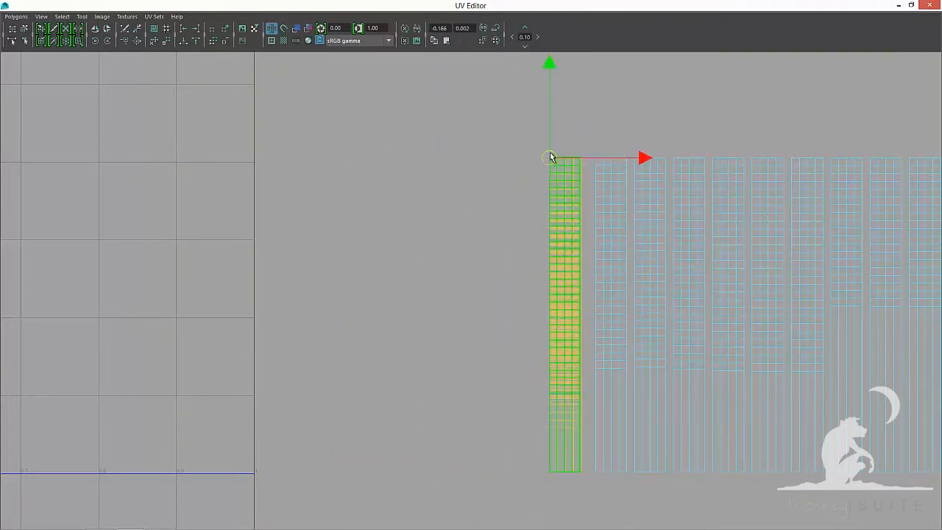
alt+middle_drag(571, 257, 255, 272)
click(254, 271)
drag(234, 172, 311, 174)
click(332, 330)
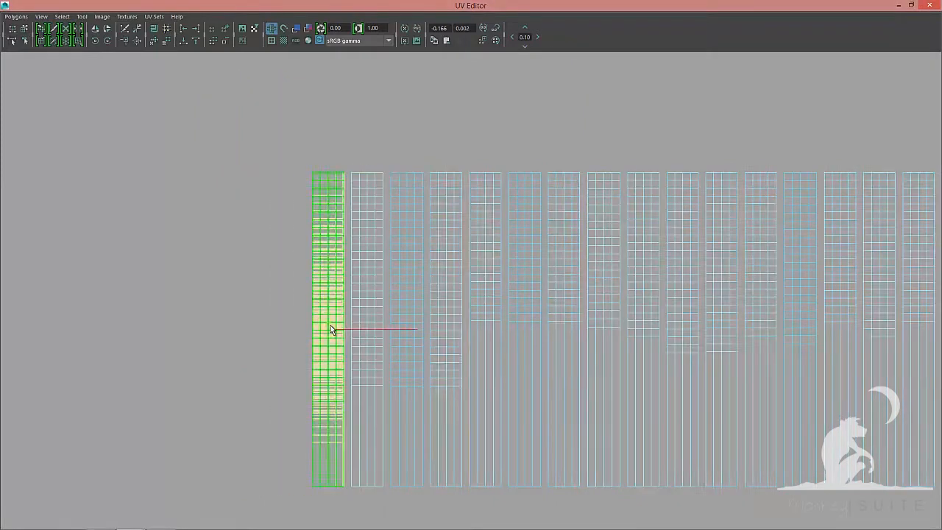
Stack the remaining shells further along the row onto the pile, matching their top corners
drag(332, 330, 370, 246)
drag(385, 196, 471, 174)
alt+middle_drag(484, 328, 147, 311)
click(147, 312)
drag(147, 311, 251, 151)
drag(258, 219, 364, 153)
drag(383, 312, 406, 155)
drag(420, 312, 405, 154)
drag(405, 154, 444, 147)
alt+middle_drag(471, 295, 305, 281)
drag(294, 298, 279, 142)
drag(279, 142, 319, 142)
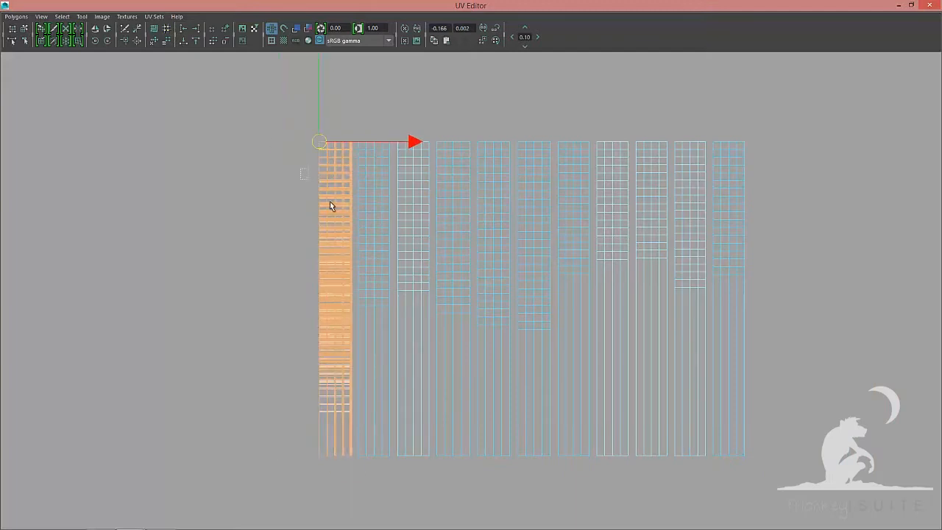
drag(334, 298, 320, 142)
drag(320, 142, 359, 142)
drag(373, 298, 398, 142)
drag(413, 298, 397, 143)
drag(397, 142, 437, 142)
drag(453, 298, 478, 142)
drag(493, 298, 477, 141)
drag(477, 141, 518, 142)
drag(534, 298, 517, 142)
drag(517, 142, 556, 143)
drag(574, 298, 597, 143)
Move the last shells onto the stack so all hair-card UVs overlap in a single column
alt+middle_drag(716, 224, 486, 235)
scroll(486, 235, up, 2)
drag(364, 314, 344, 121)
drag(344, 121, 391, 121)
drag(411, 314, 440, 121)
drag(460, 314, 440, 120)
drag(440, 121, 488, 118)
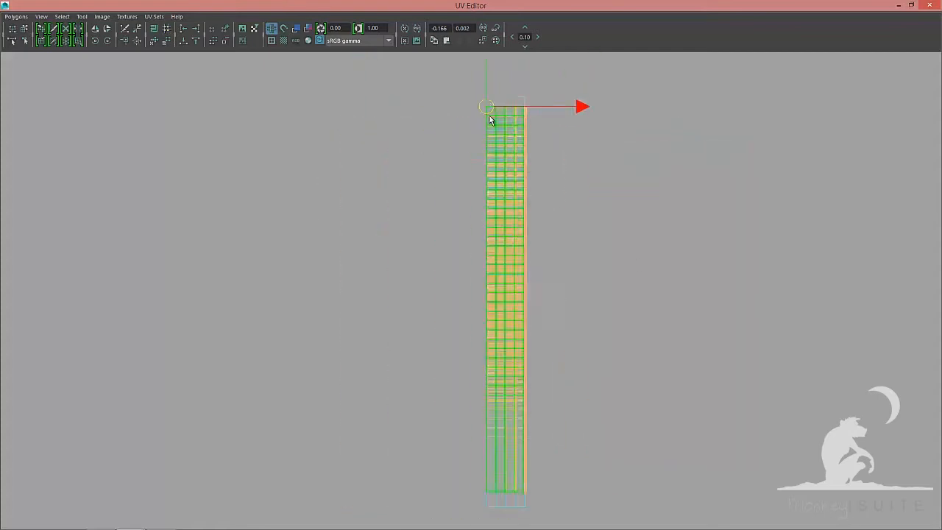
alt+right_drag(486, 184, 141, 213)
drag(476, 292, 125, 290)
alt+middle_drag(125, 290, 455, 263)
alt+right_drag(132, 215, 496, 220)
drag(495, 313, 473, 103)
drag(472, 102, 391, 123)
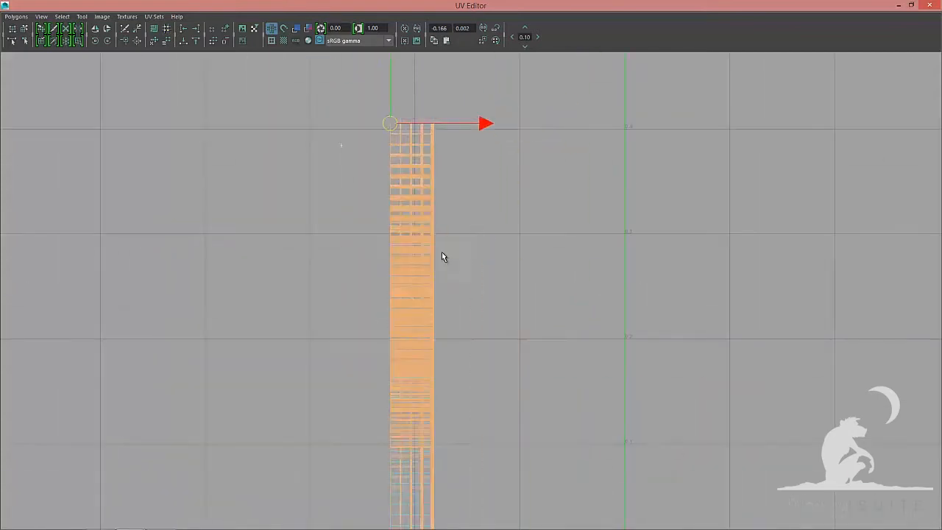
Select the bottom-edge UVs of the stacked shells and align them to the minimum V value
alt+right_drag(444, 257, 379, 257)
drag(433, 312, 617, 308)
alt+middle_drag(616, 308, 469, 312)
alt+right_drag(470, 312, 523, 312)
click(707, 316)
alt+middle_drag(516, 360, 508, 203)
alt+right_drag(508, 203, 566, 441)
drag(565, 441, 393, 386)
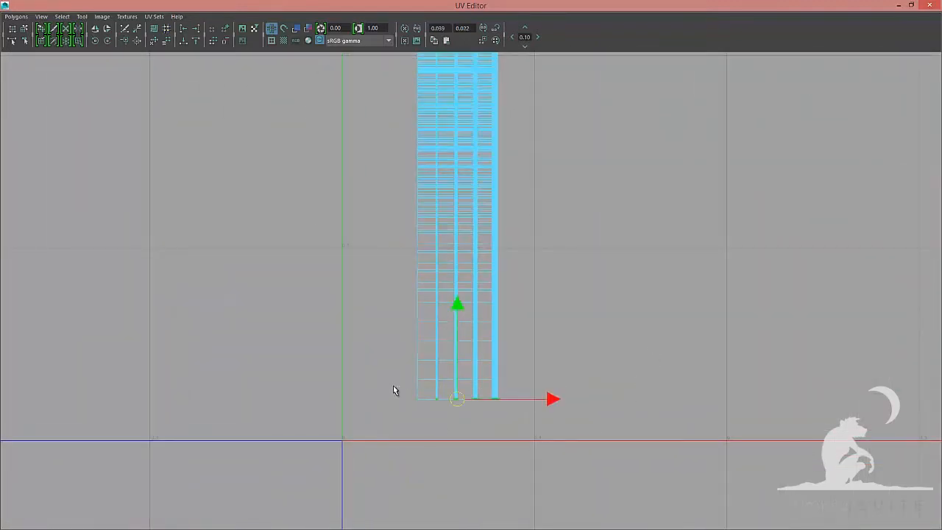
click(179, 42)
Select the top-edge UVs of the stacked shells and align them to the maximum V value
alt+middle_drag(403, 258, 383, 413)
alt+right_drag(511, 170, 447, 126)
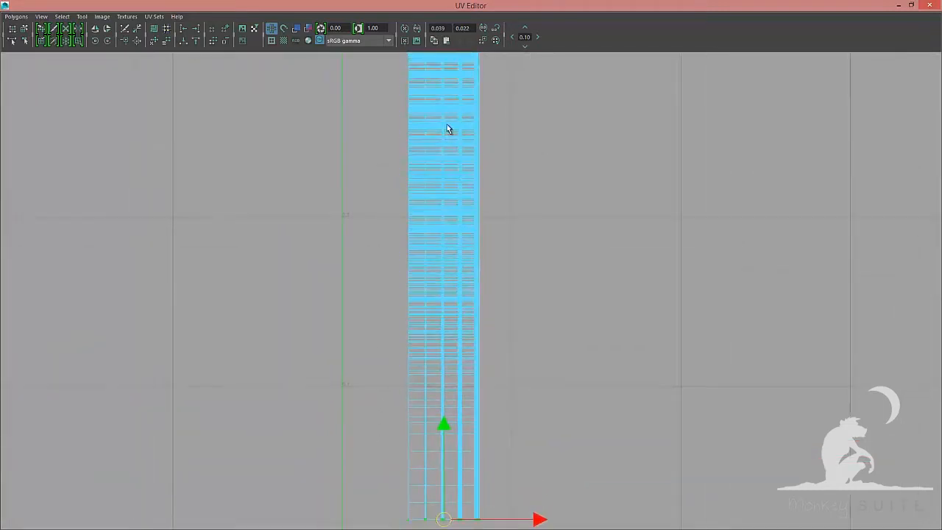
alt+middle_drag(451, 326, 454, 504)
alt+right_drag(590, 244, 444, 141)
alt+middle_drag(428, 207, 426, 264)
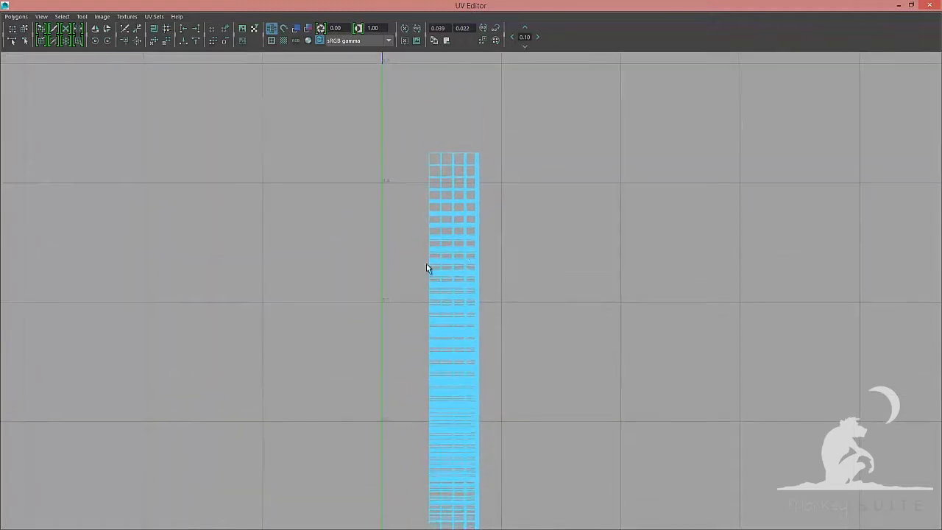
alt+right_drag(427, 266, 417, 131)
drag(478, 136, 490, 142)
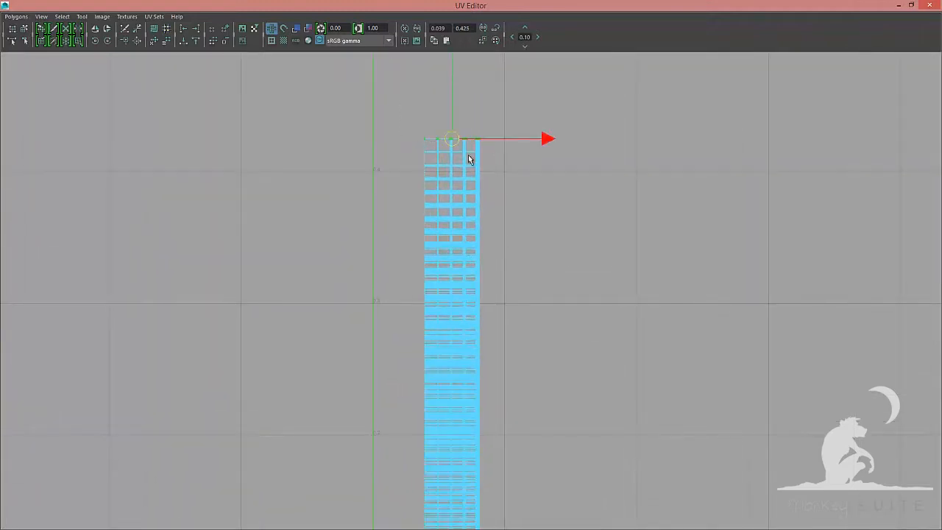
click(195, 42)
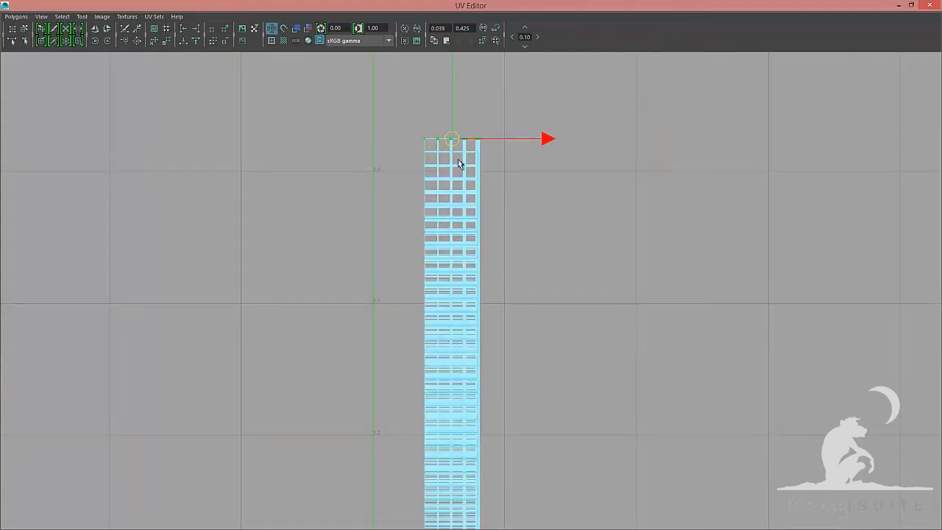
Select the left-edge UVs of the stacked column and align them to the minimum U value
right_drag(459, 158, 500, 159)
scroll(608, 197, down, 1)
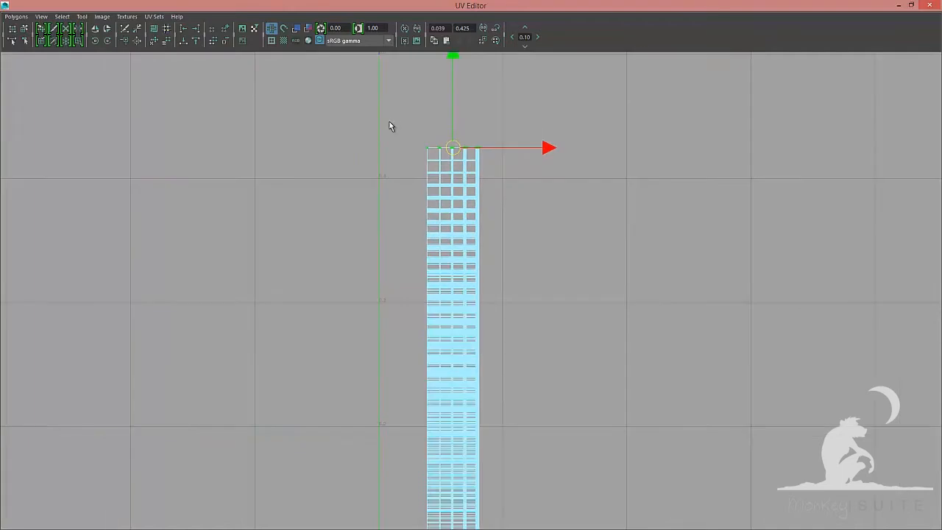
drag(401, 124, 423, 410)
scroll(316, 315, down, 3)
scroll(317, 319, down, 1)
alt+middle_drag(536, 302, 526, 147)
scroll(528, 227, down, 1)
alt+middle_drag(525, 249, 522, 315)
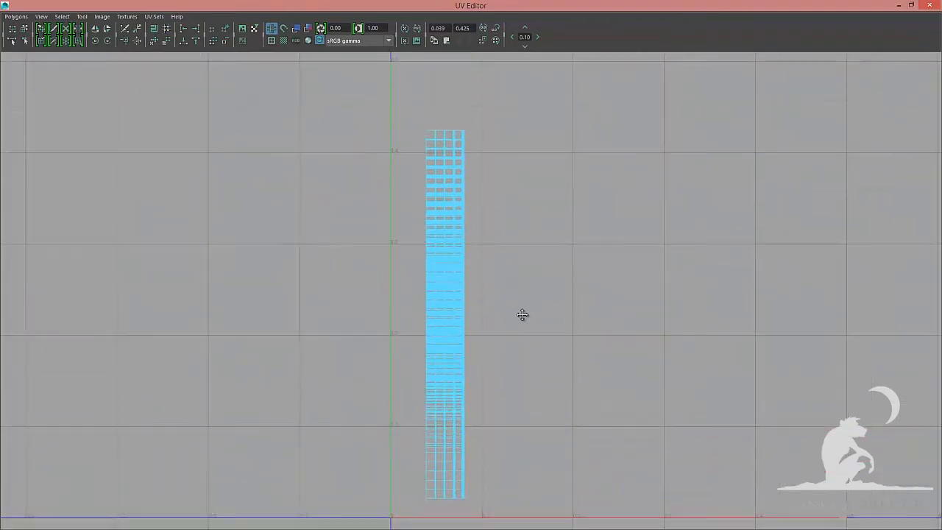
drag(393, 94, 432, 522)
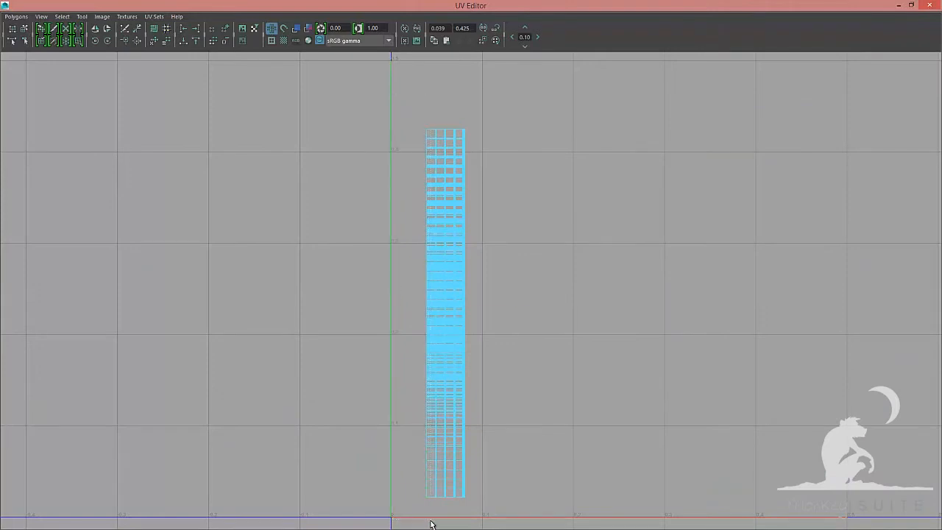
click(185, 31)
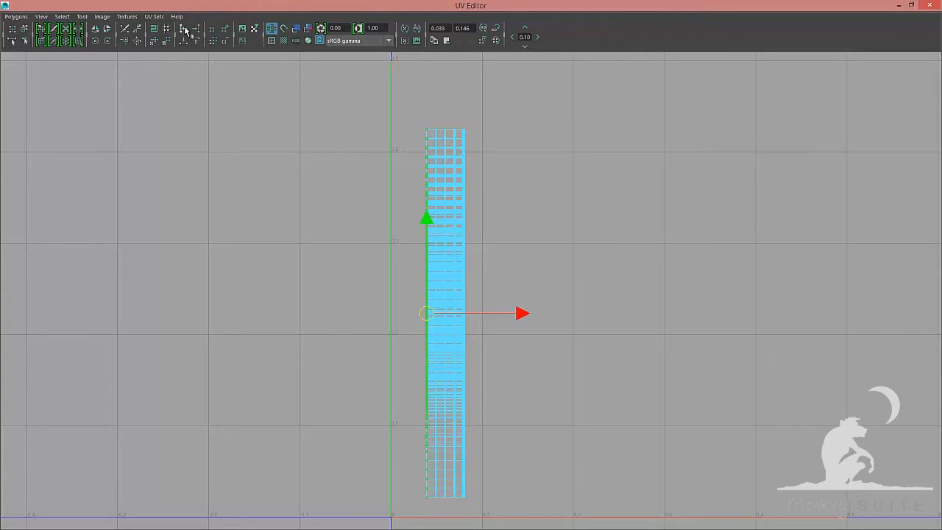
Align the right-edge UVs of the column to the maximum U value, then reselect the stacked shells as objects
drag(503, 347, 462, 524)
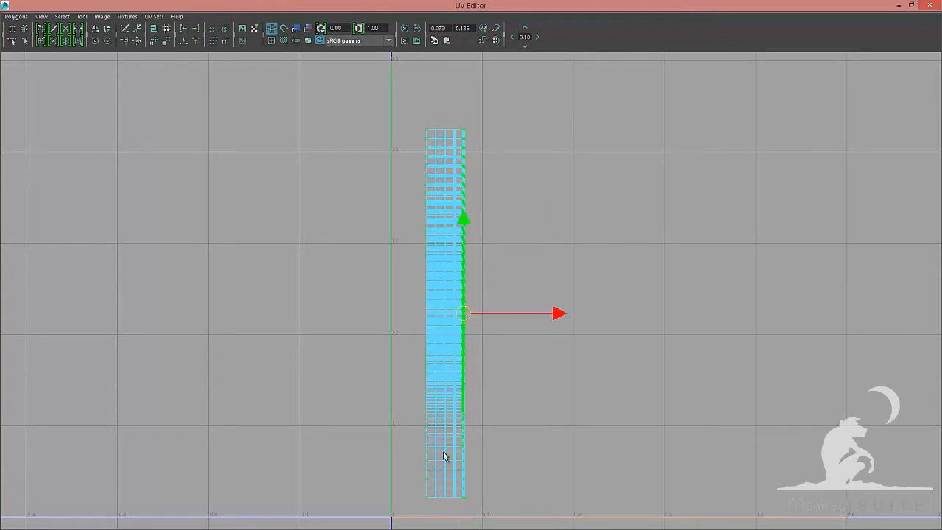
click(198, 30)
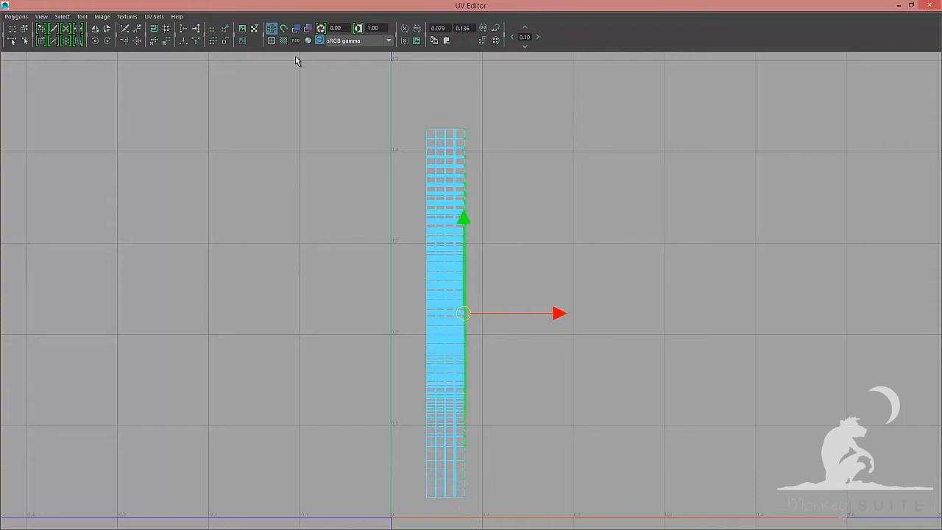
key(F8)
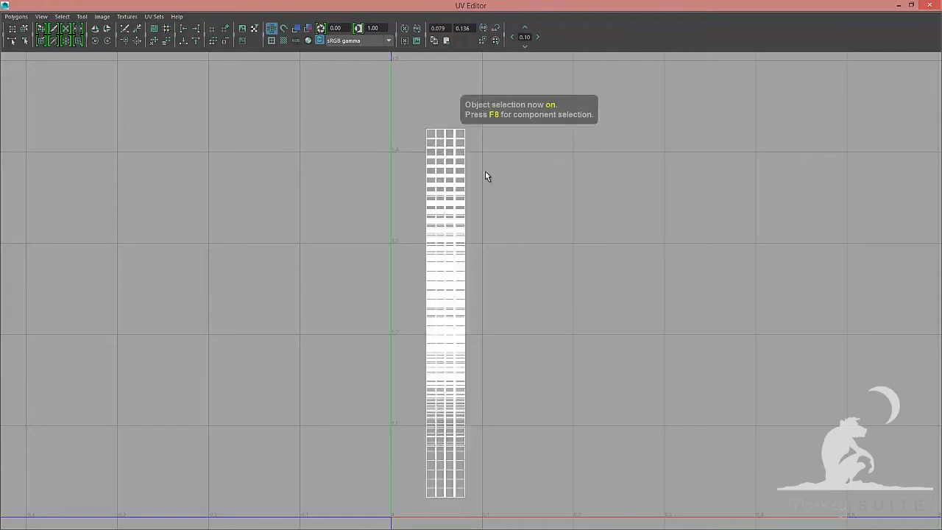
right_drag(377, 155, 417, 155)
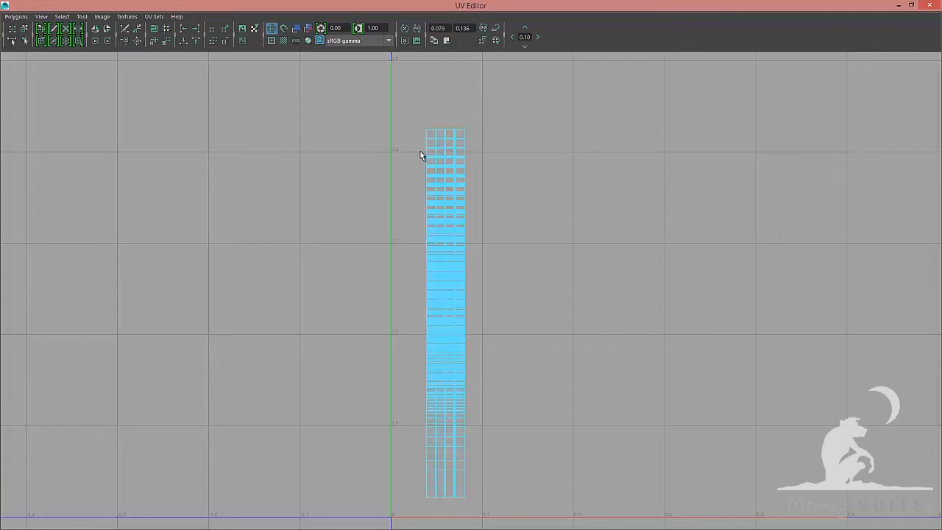
Select the UVs of the stacked hair-card column that need unfolding
key(f)
drag(368, 174, 557, 503)
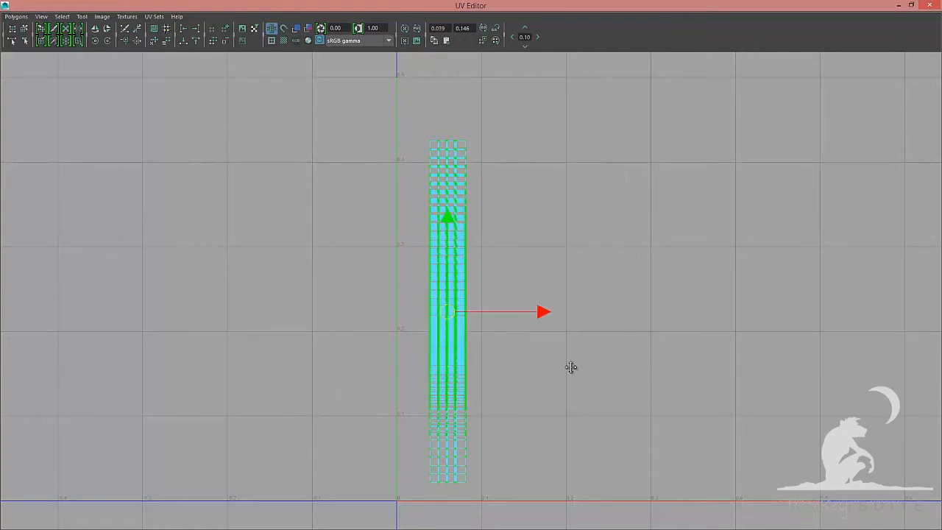
alt+middle_drag(570, 368, 572, 348)
key(q)
alt+middle_drag(532, 171, 528, 107)
alt+right_drag(528, 107, 580, 458)
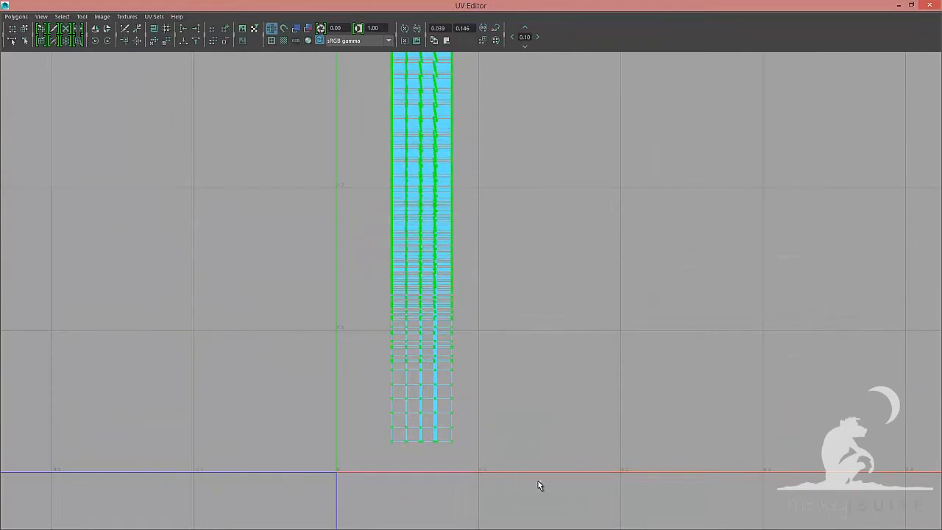
drag(421, 475, 366, 433)
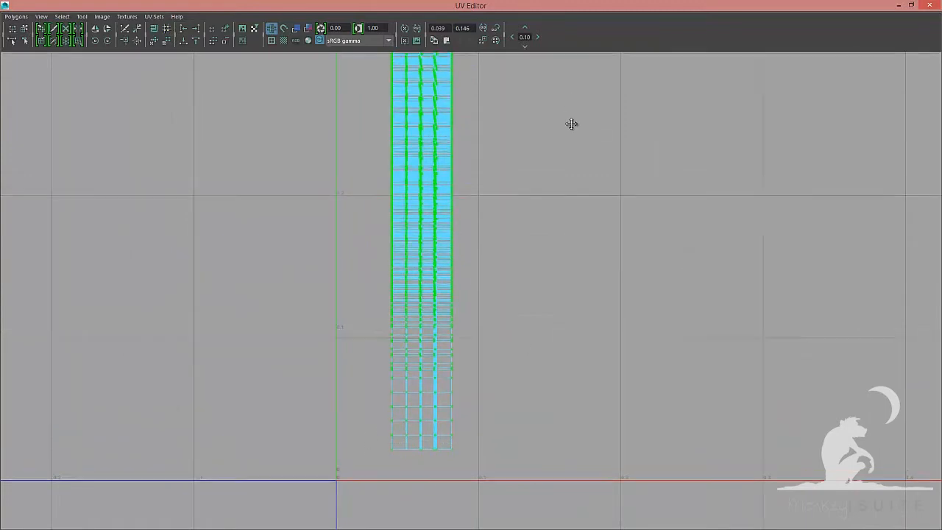
alt+middle_drag(570, 124, 570, 445)
drag(400, 168, 477, 192)
alt+right_drag(684, 246, 463, 303)
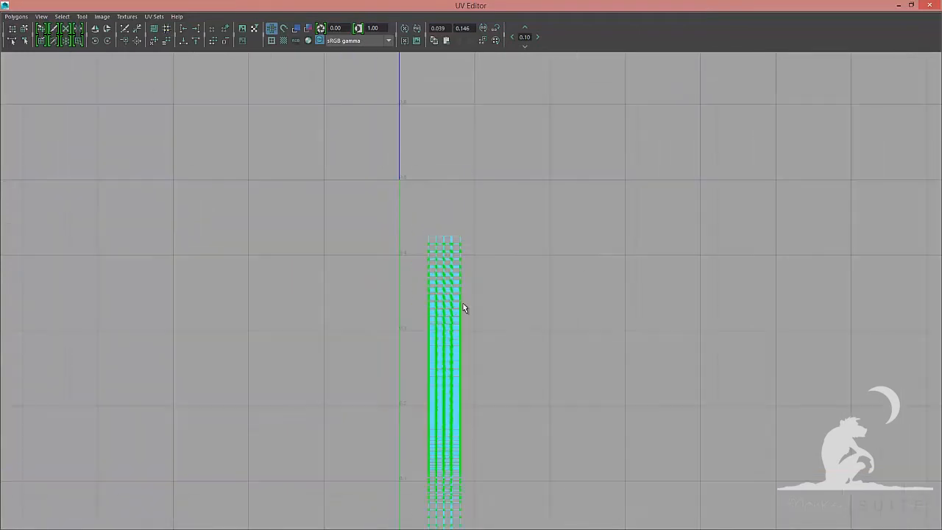
alt+middle_drag(474, 268, 472, 215)
Unfold the selected UVs with the Legacy method, pinning unselected UVs and a vertical constraint, then return to object mode
click(16, 17)
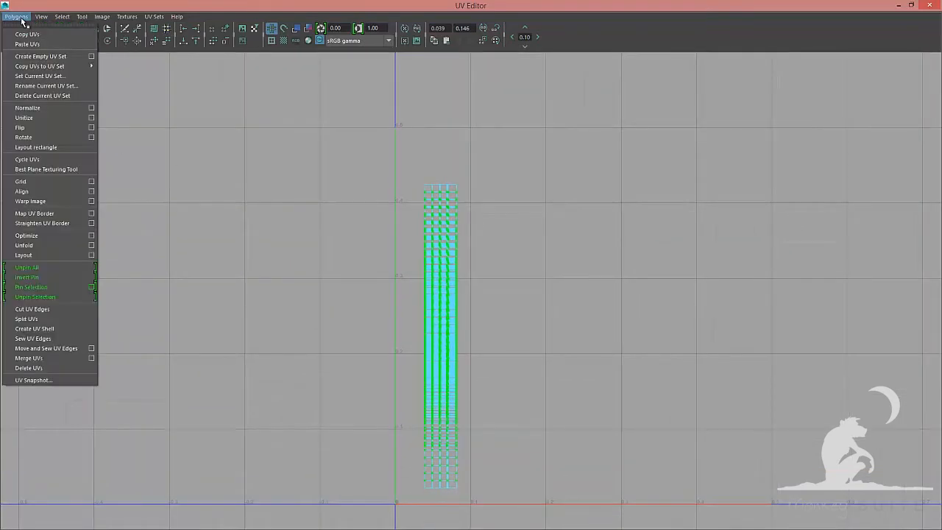
click(92, 246)
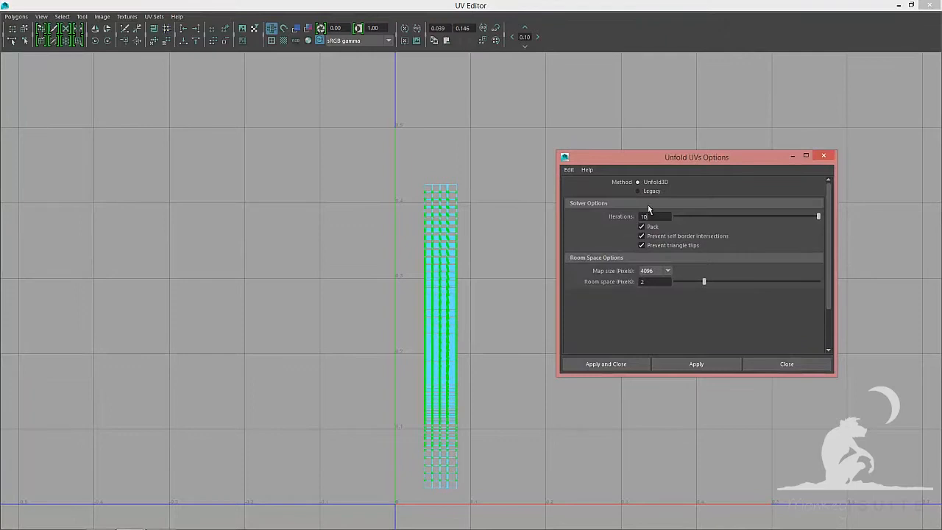
click(653, 190)
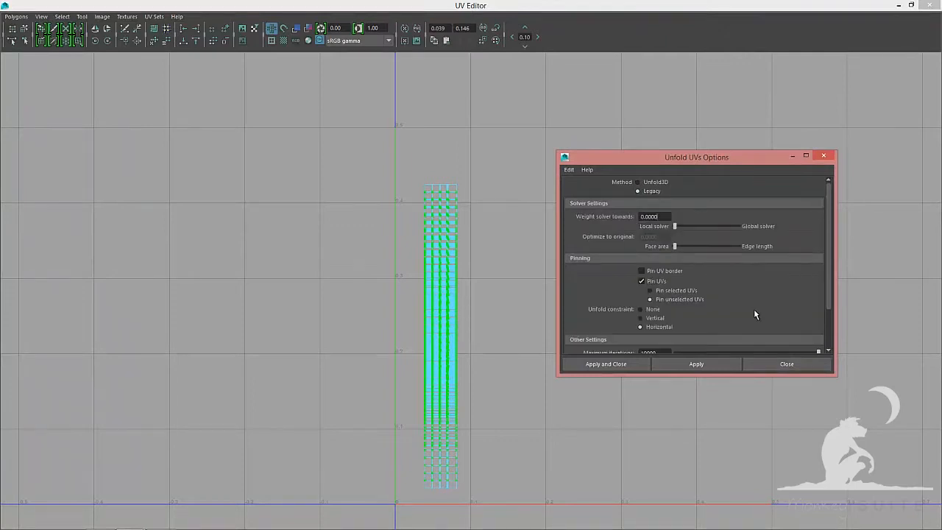
scroll(753, 313, down, 3)
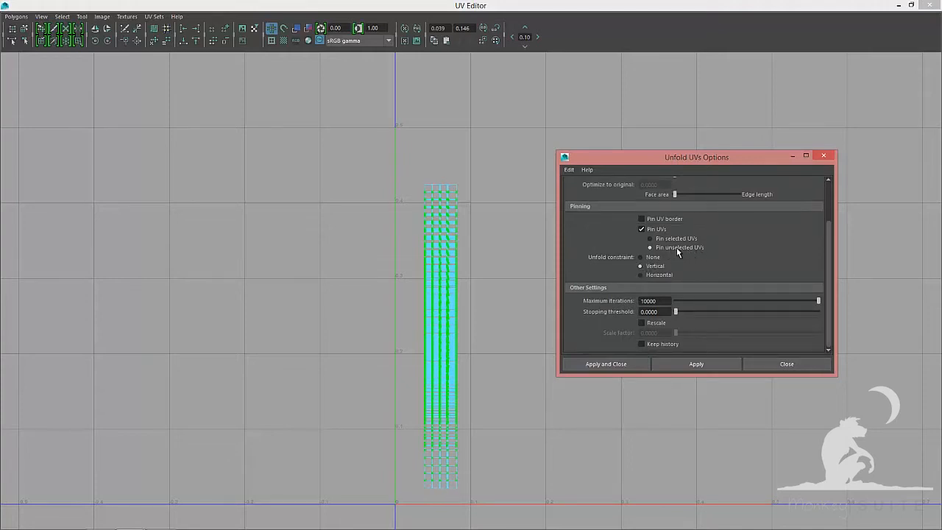
click(721, 362)
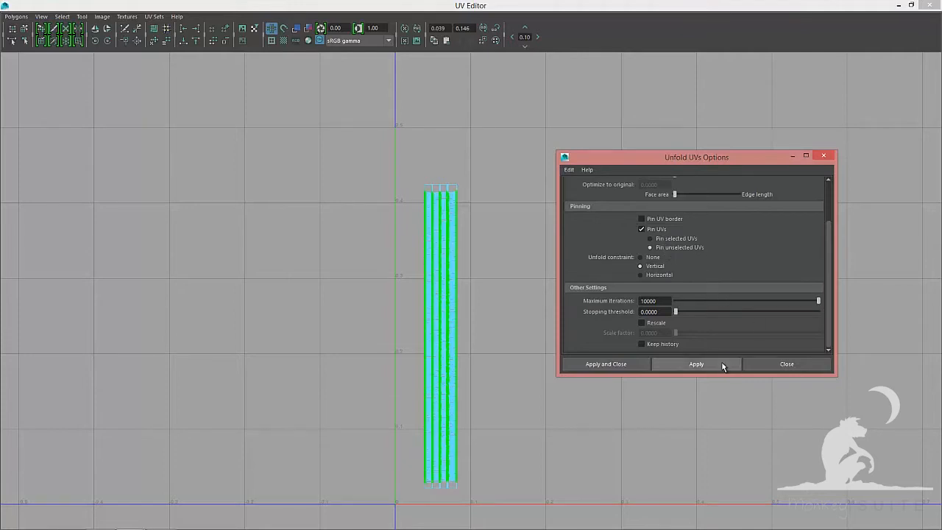
click(773, 360)
key(F8)
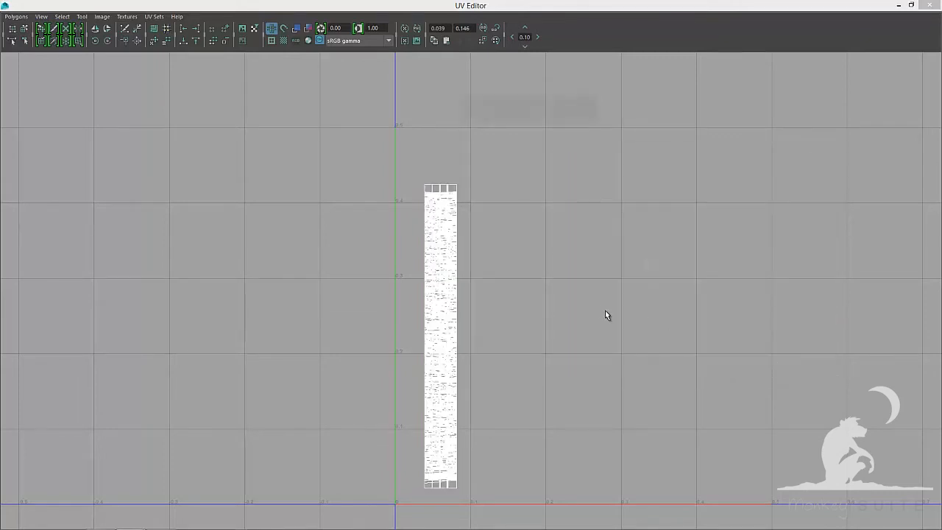
Switch to UV component mode and select the column's UVs for a second unfold
right_click(452, 198)
click(496, 199)
drag(342, 133, 553, 526)
scroll(504, 286, up, 1)
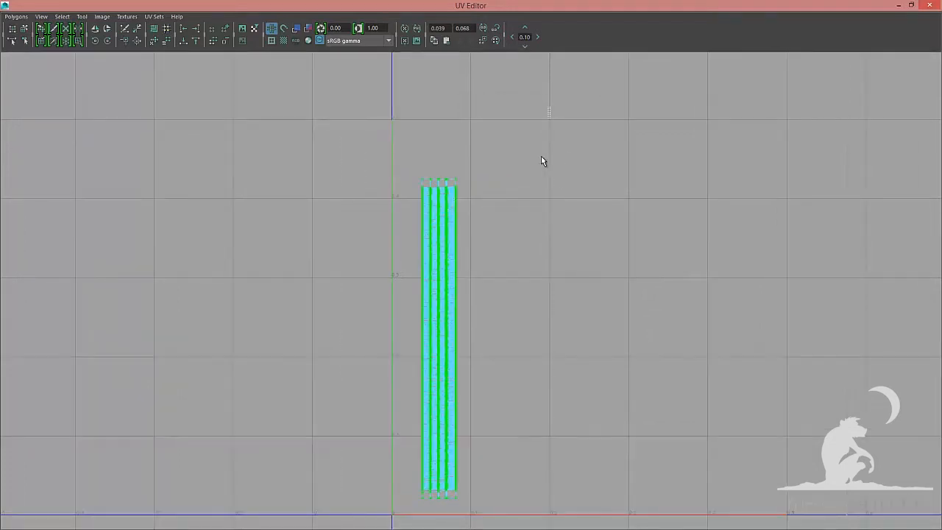
drag(541, 161, 451, 529)
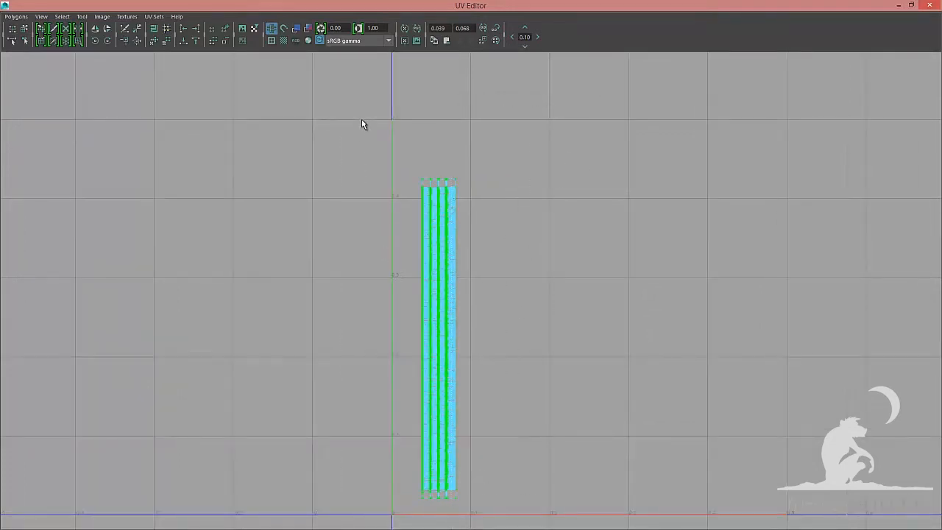
ctrl+drag(361, 109, 416, 521)
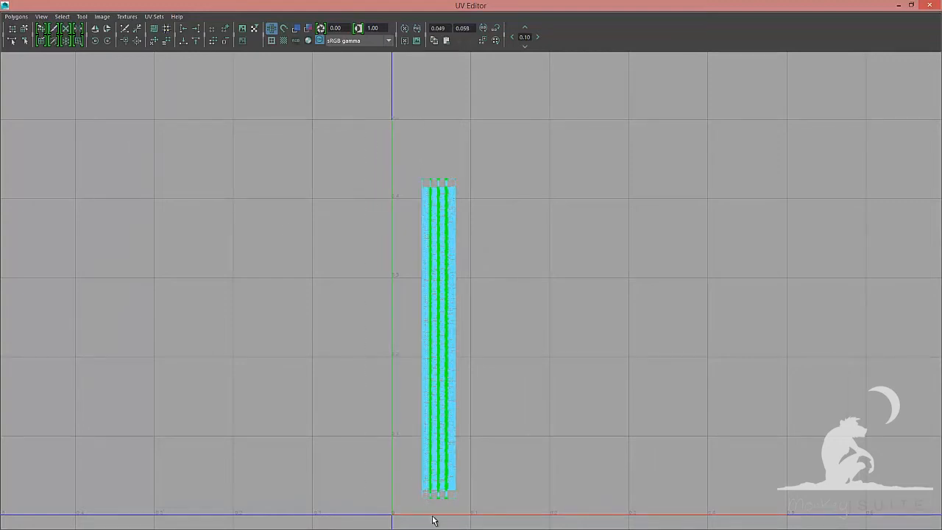
Unfold the selected UVs with a horizontal constraint, return to object mode and close the UV Editor
click(16, 16)
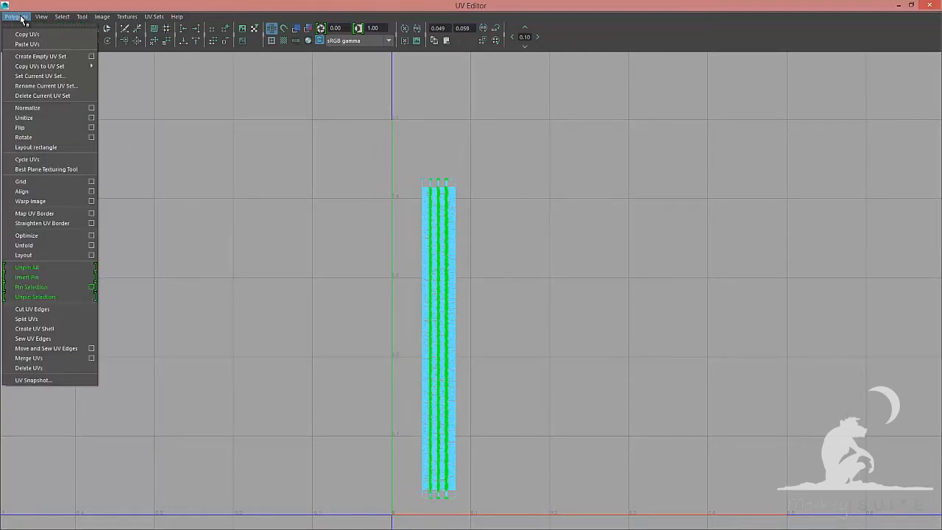
click(91, 246)
scroll(694, 253, down, 2)
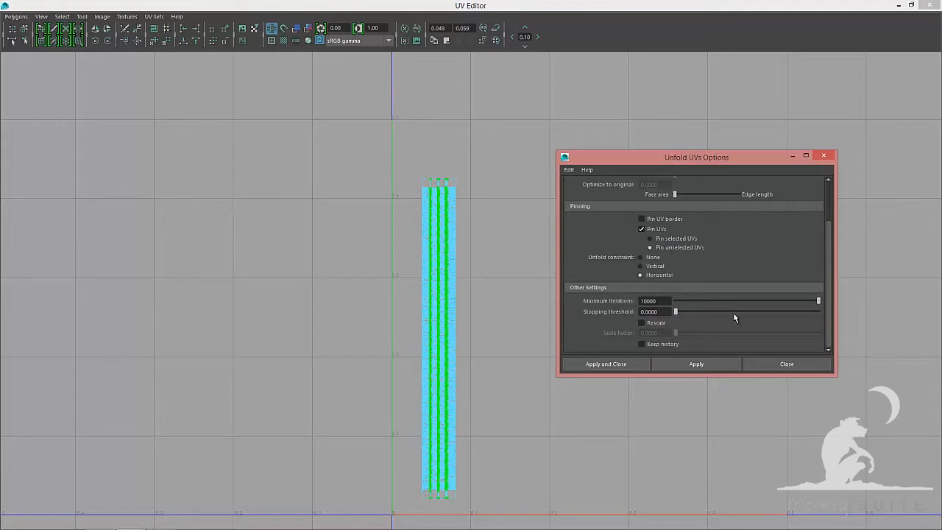
click(714, 366)
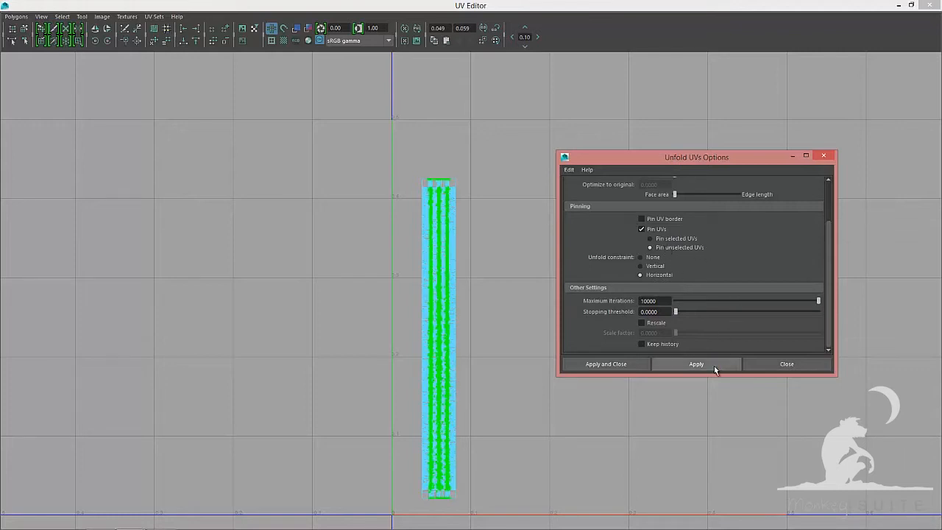
click(777, 364)
key(F8)
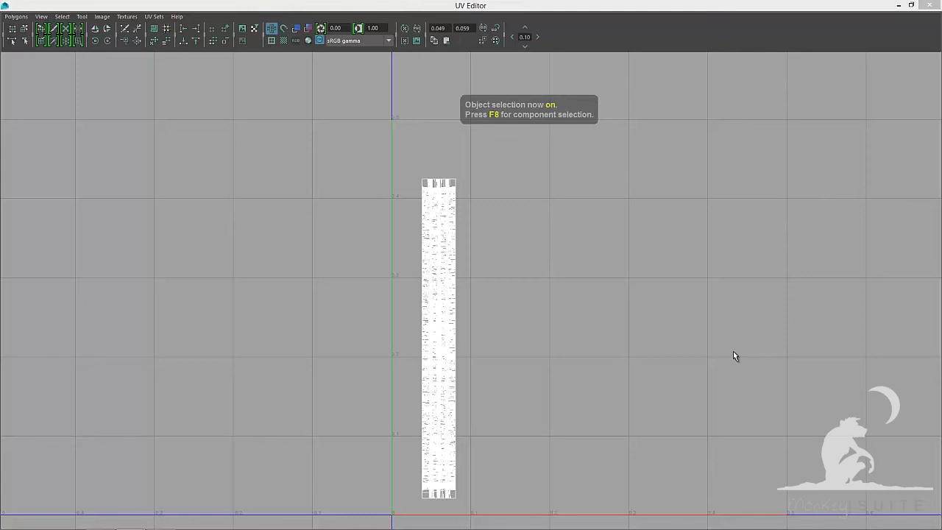
click(931, 5)
Inspect the hair cards in textured display mode by orbiting around them
alt+drag(742, 188, 766, 237)
key(6)
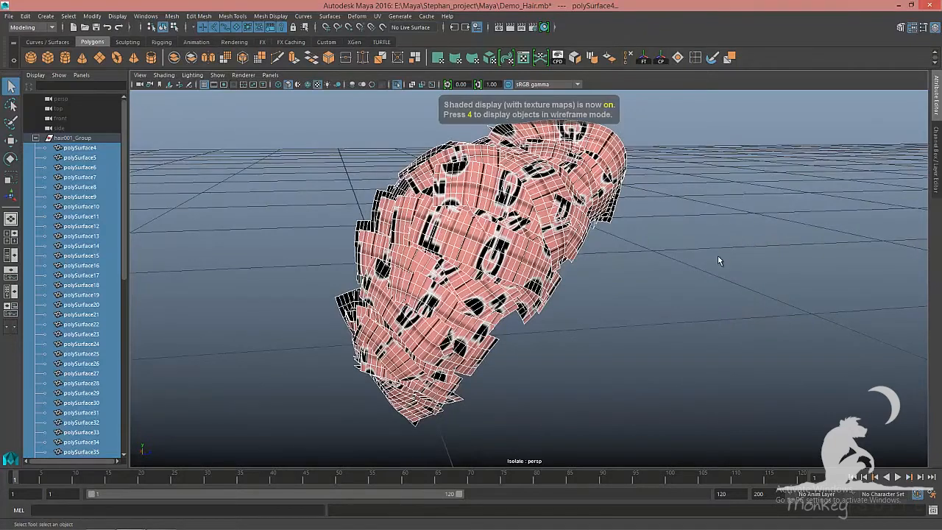
mouse_move(717, 255)
alt+mouse_down()
mouse_move(741, 259)
mouse_move(633, 263)
mouse_move(621, 280)
mouse_move(385, 293)
mouse_move(326, 273)
mouse_move(184, 294)
mouse_move(608, 288)
alt+mouse_up()
click(675, 271)
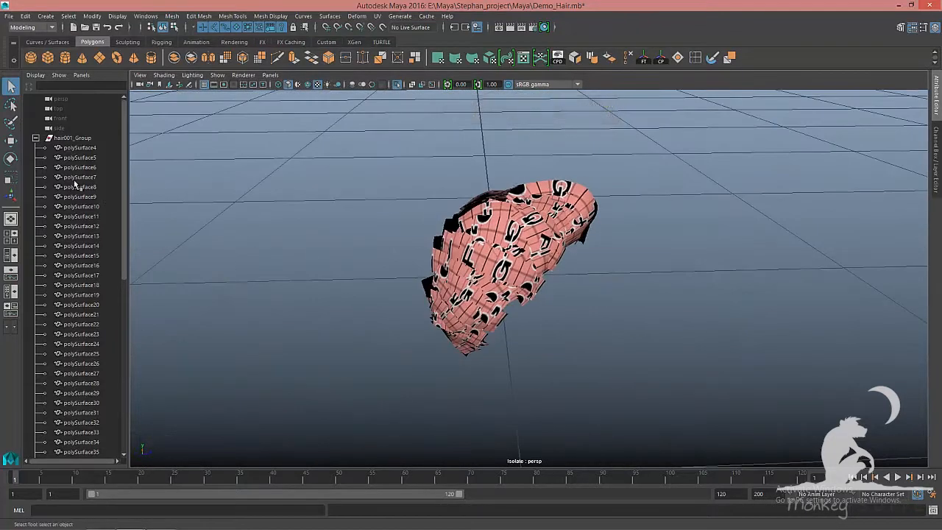
Select hair001_Group, leave the isolated view, hide the group and save the scene
click(36, 139)
click(74, 138)
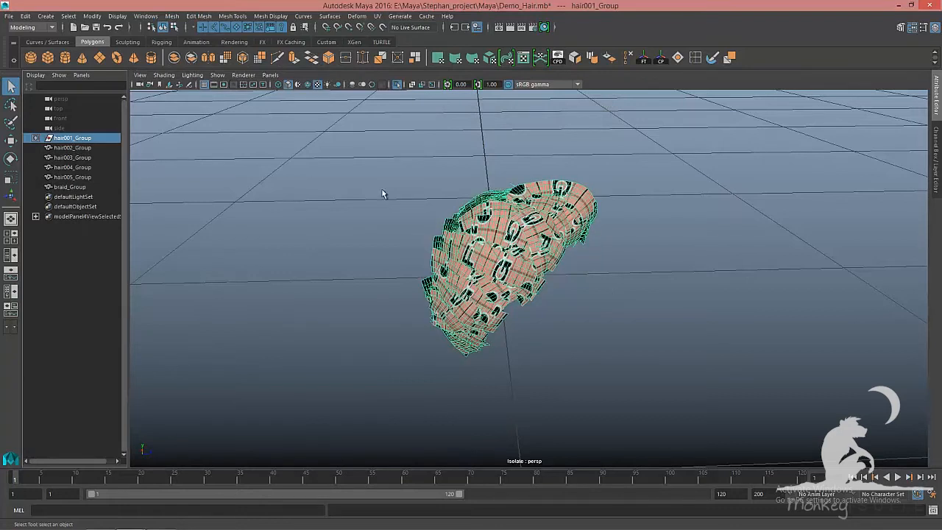
alt+drag(697, 266, 682, 264)
key(ctrl+1)
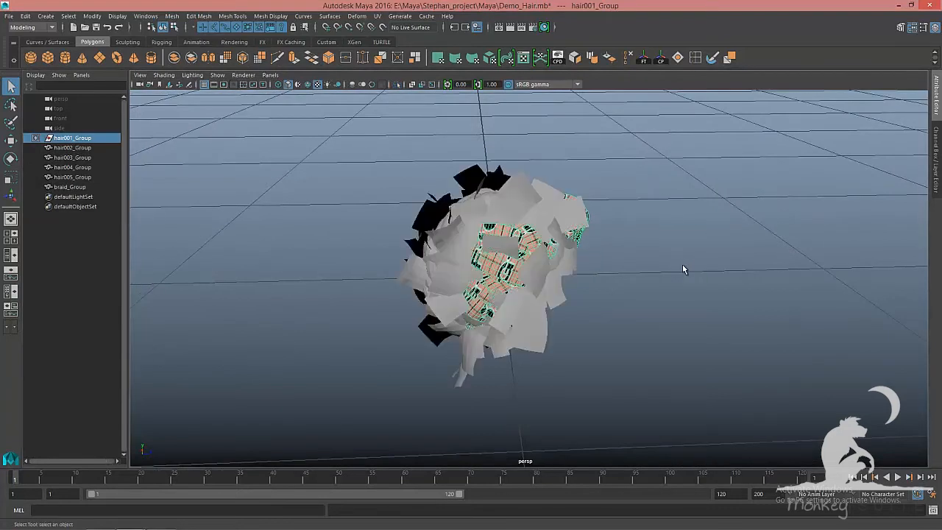
key(ctrl+h)
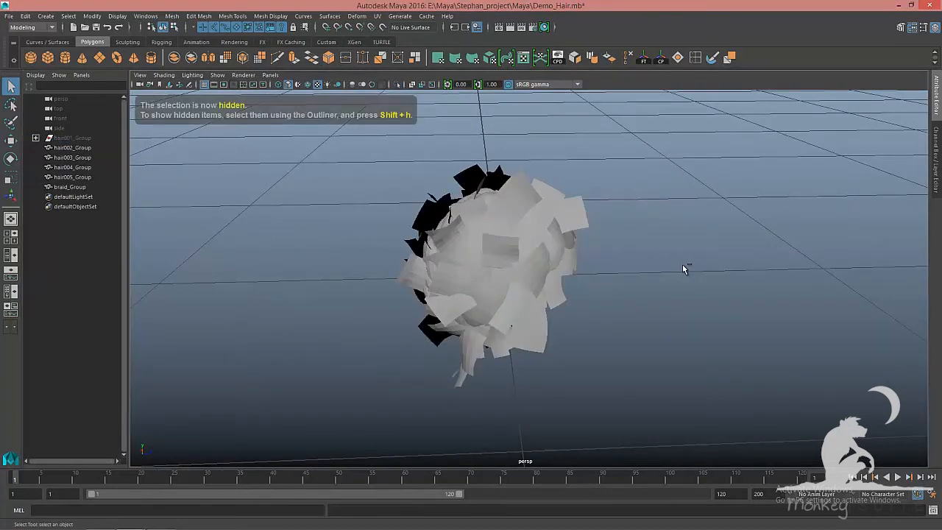
key(ctrl+s)
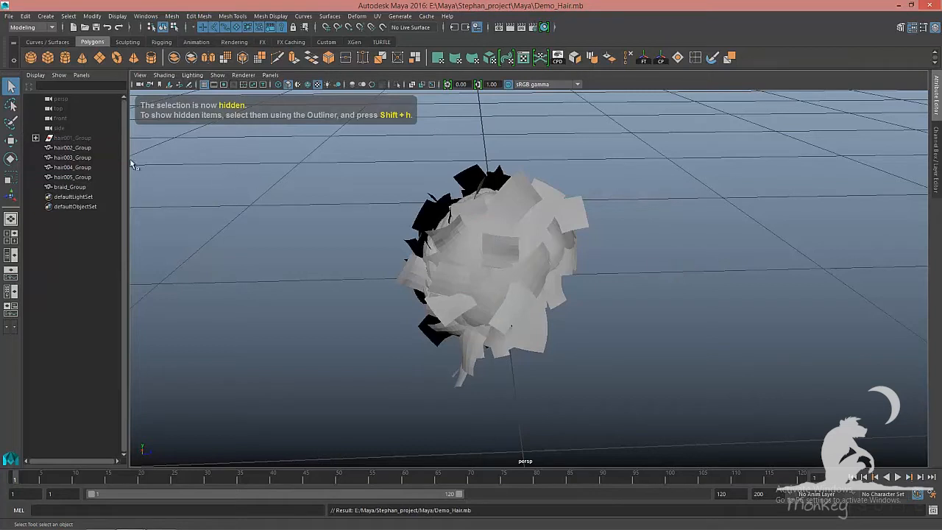
Isolate hair002_Group, inspect it in shaded display and save the scene
click(77, 148)
key(ctrl+1)
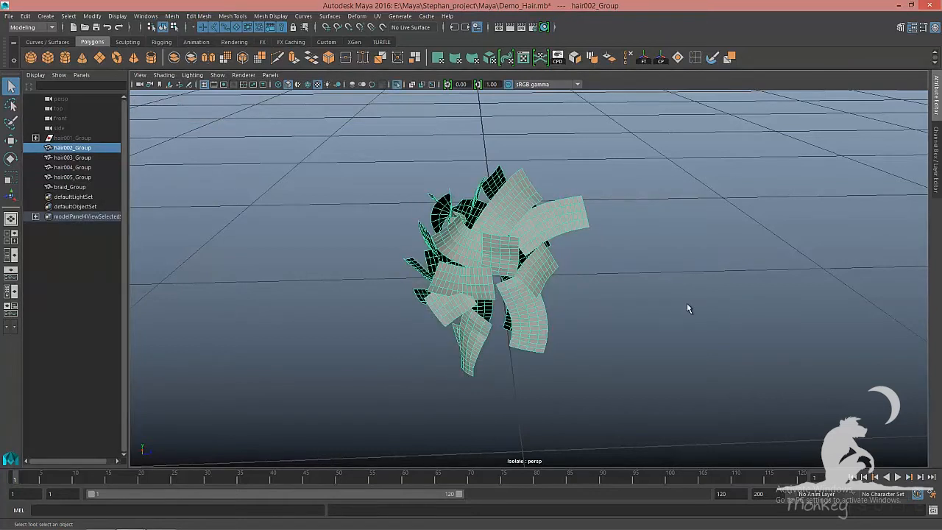
alt+drag(688, 309, 799, 300)
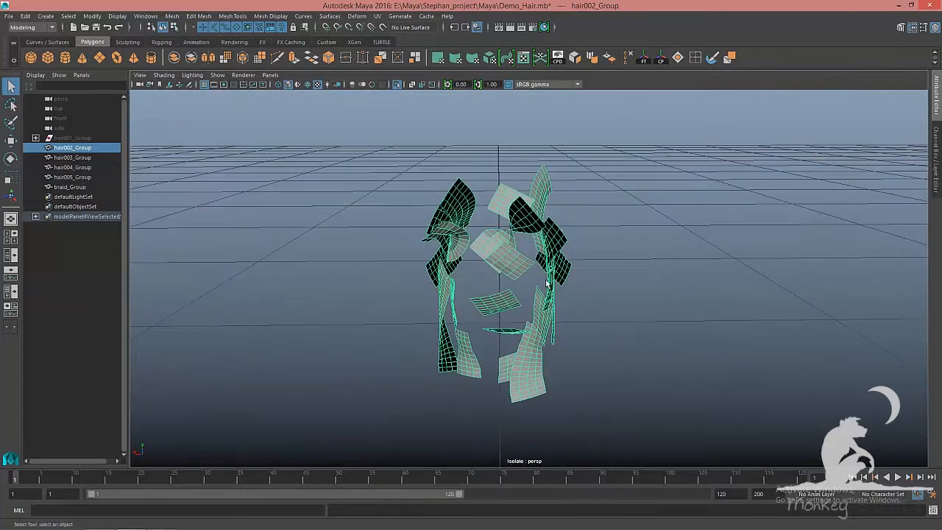
mouse_move(518, 237)
right_down()
mouse_move(530, 478)
mouse_move(536, 502)
mouse_move(581, 501)
right_up()
alt+drag(644, 361, 627, 354)
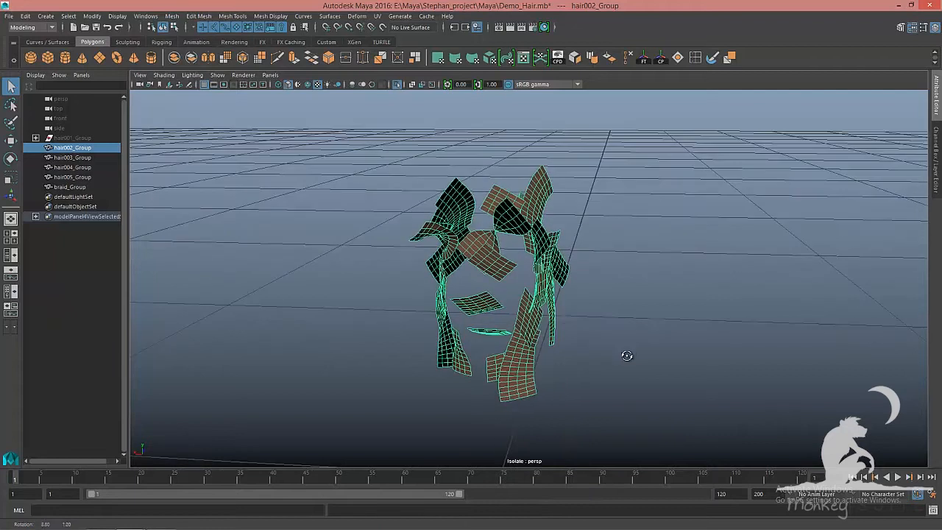
key(5)
key(ctrl+s)
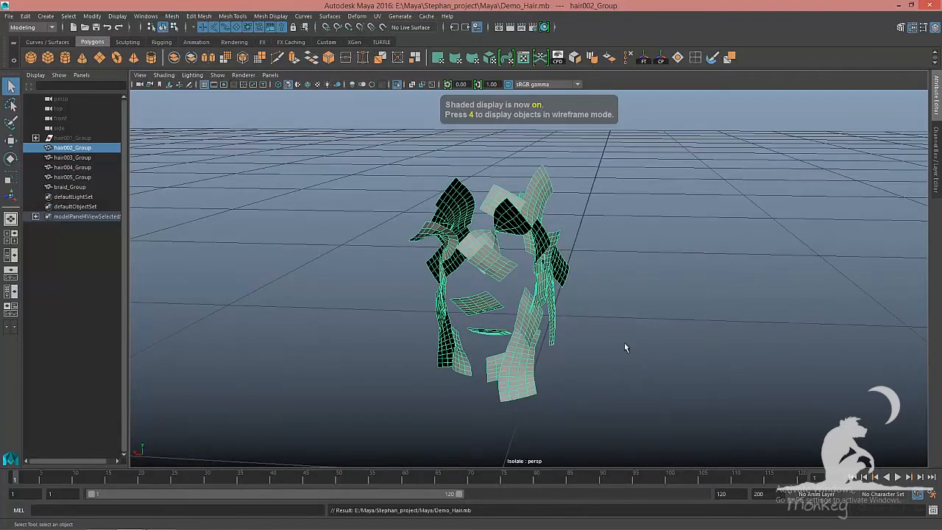
Separate hair002_Group into individual cards and select polySurface63 through polySurface84
click(171, 15)
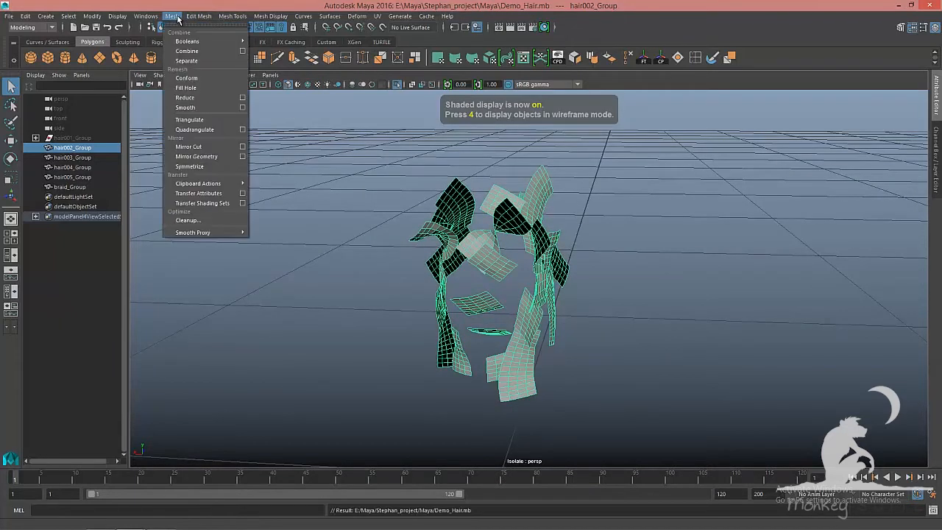
click(187, 61)
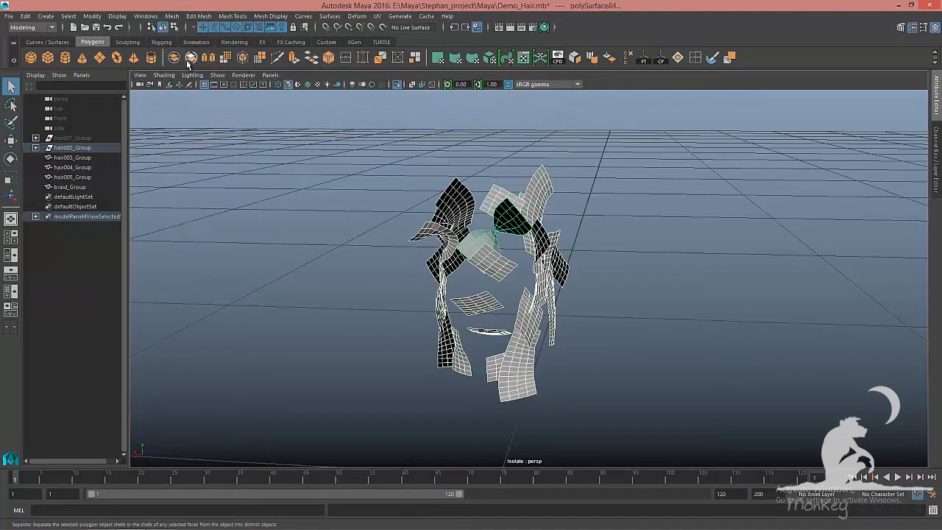
click(35, 148)
click(90, 161)
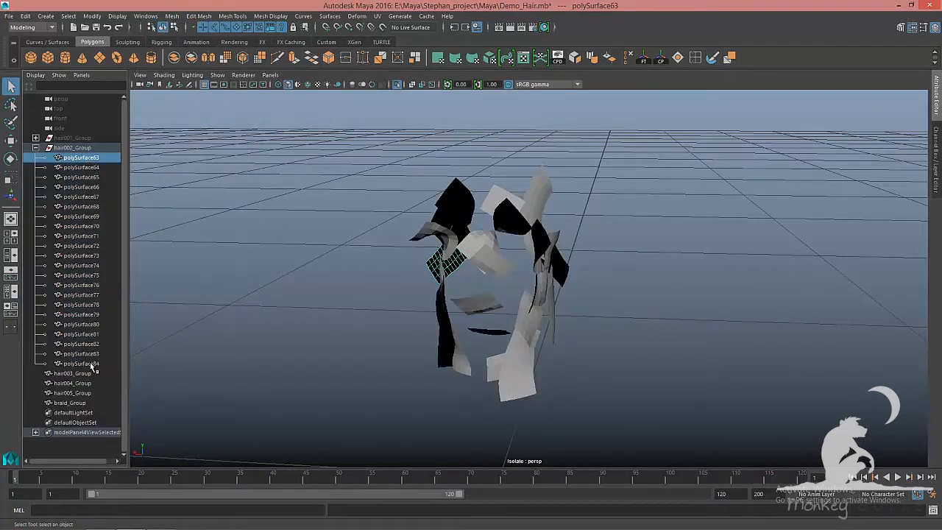
shift+click(94, 365)
alt+drag(641, 343, 658, 346)
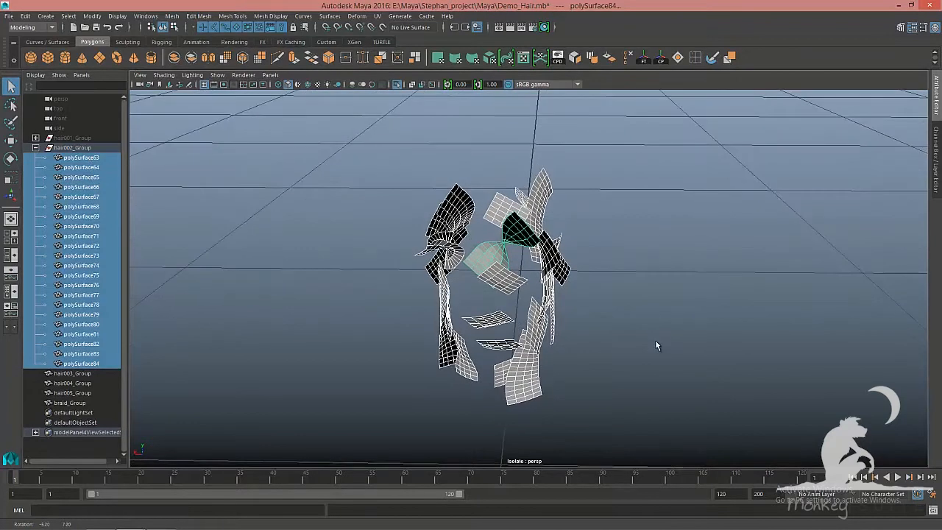
Apply a planar UV projection from the X axis with bounding box fitting to the selected cards
click(378, 16)
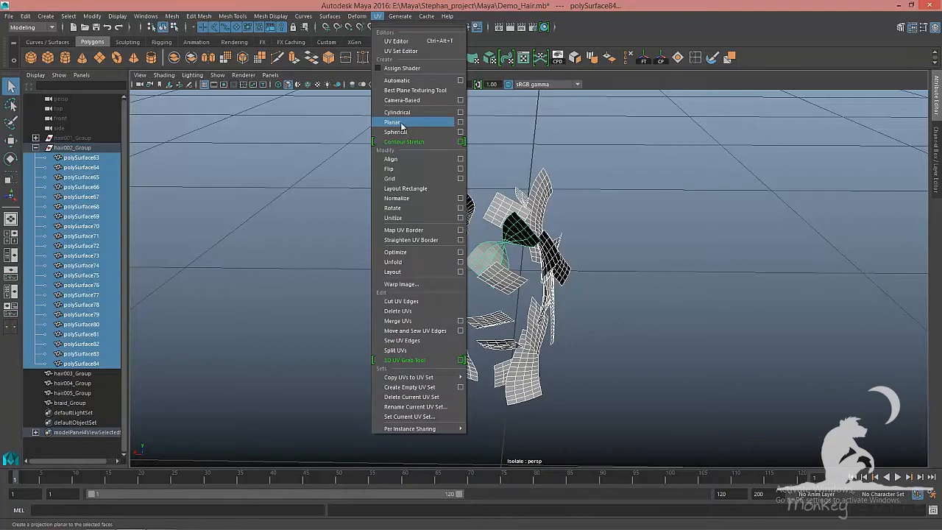
click(460, 123)
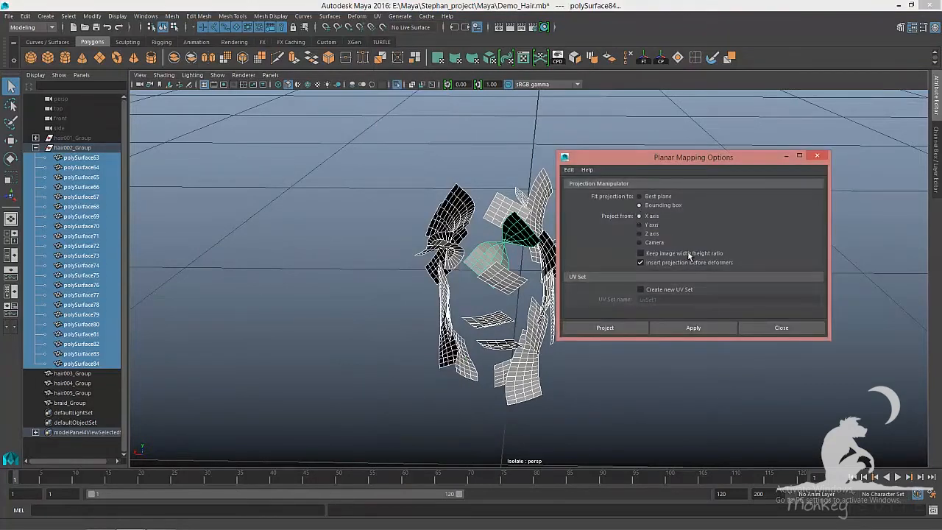
click(703, 329)
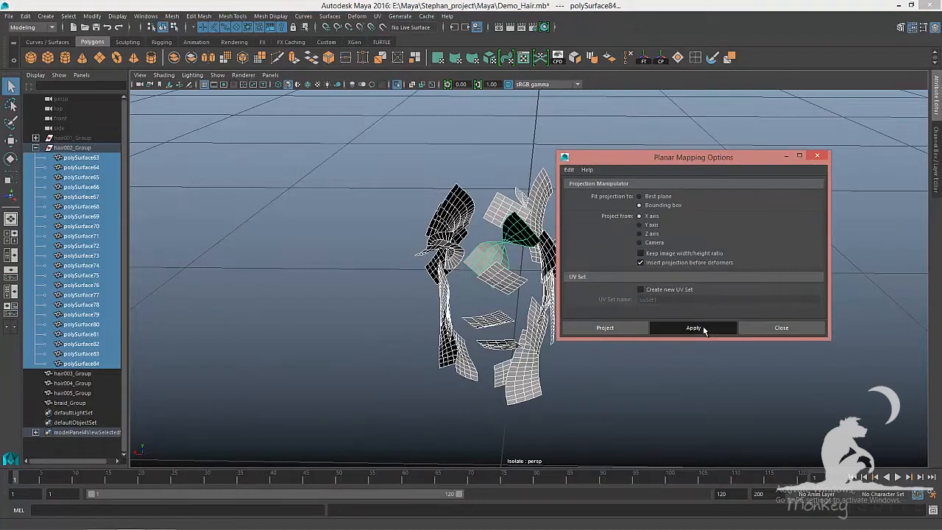
click(810, 332)
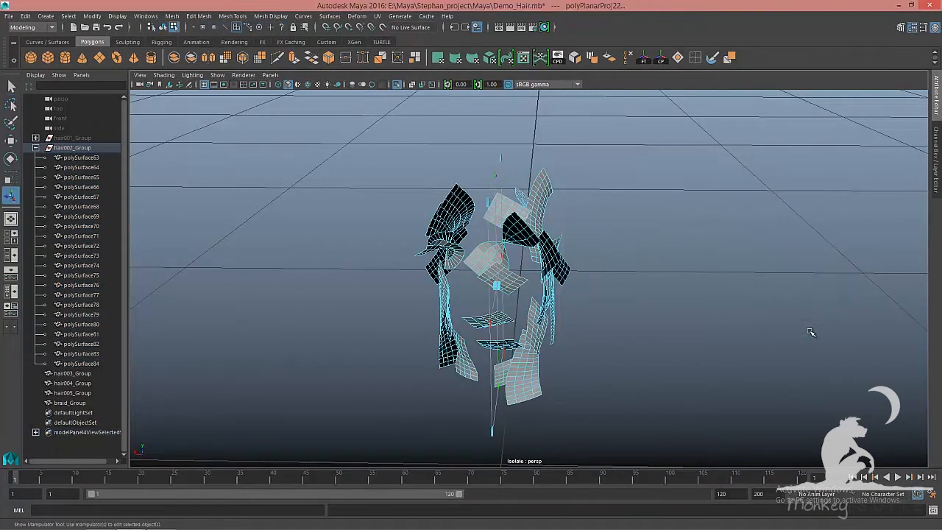
Open the selected hair002 cards in the UV Editor and unitize their UVs
key(F8)
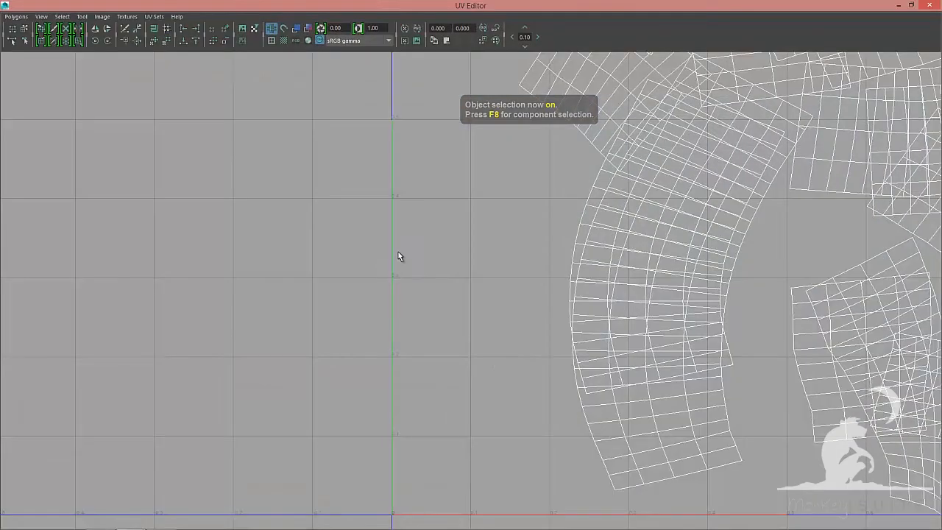
scroll(315, 187, down, 3)
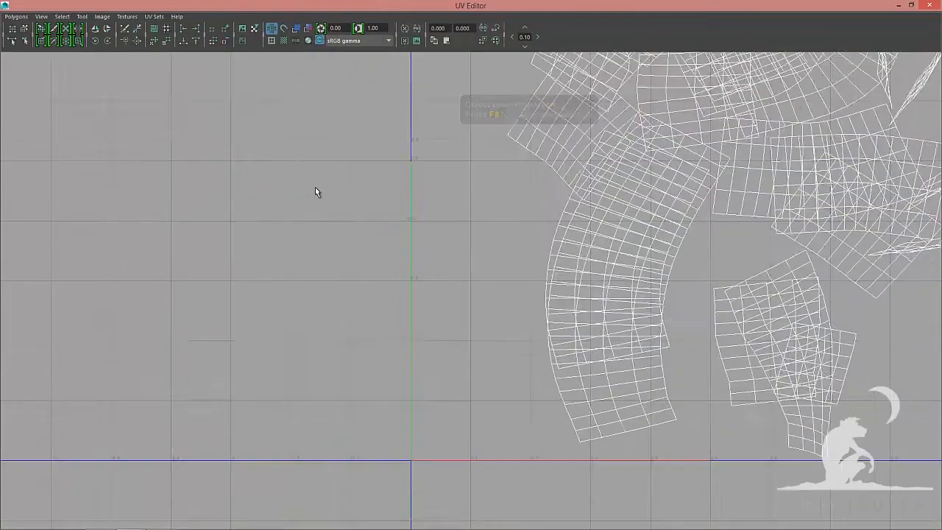
alt+middle_drag(315, 187, 619, 197)
alt+right_drag(619, 195, 448, 204)
alt+middle_drag(442, 210, 400, 239)
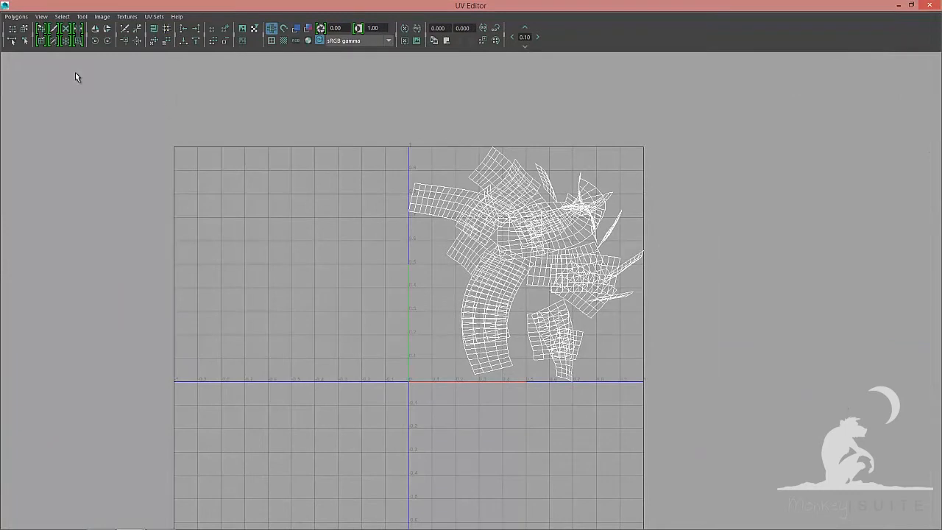
click(15, 16)
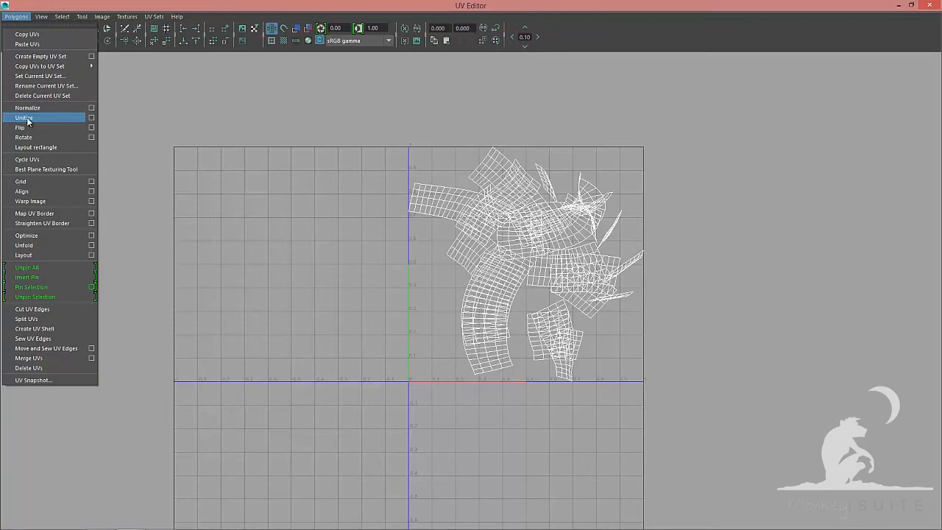
click(26, 119)
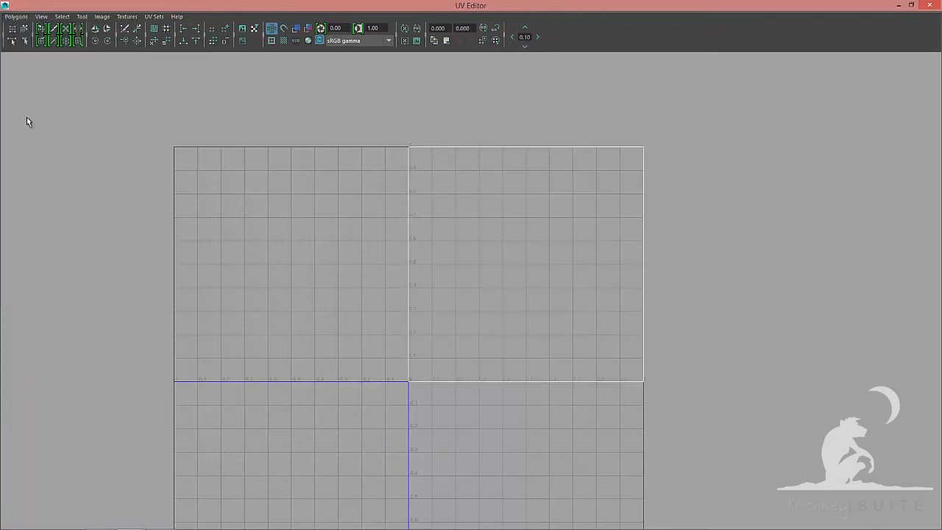
Apply Move and Sew UV Edges to the unitized card UVs
click(15, 16)
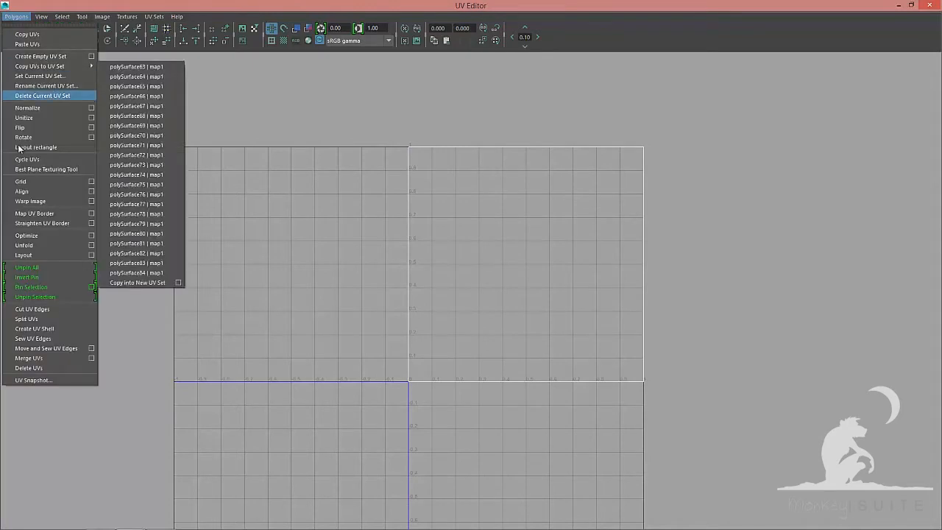
click(59, 348)
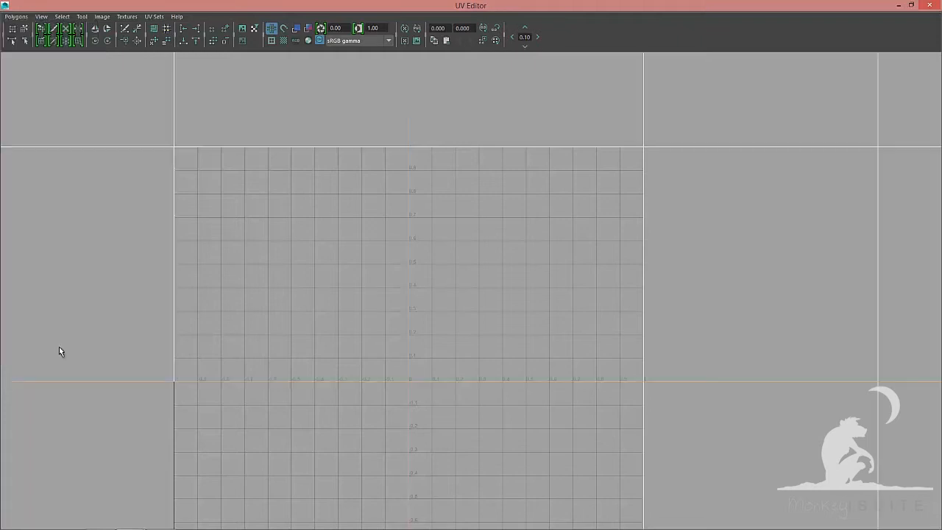
scroll(587, 301, down, 3)
alt+right_drag(591, 293, 454, 265)
key(f)
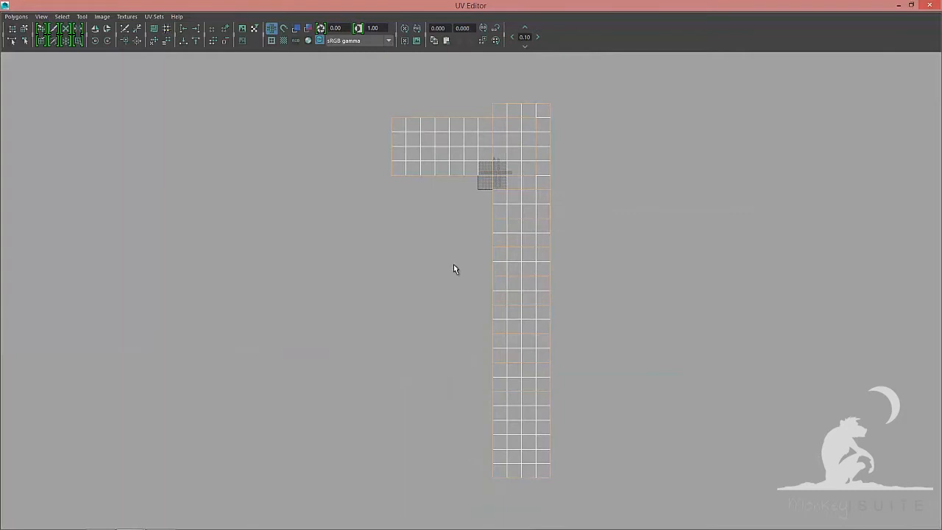
Lay out the card UV shells automatically within the UV space
click(17, 16)
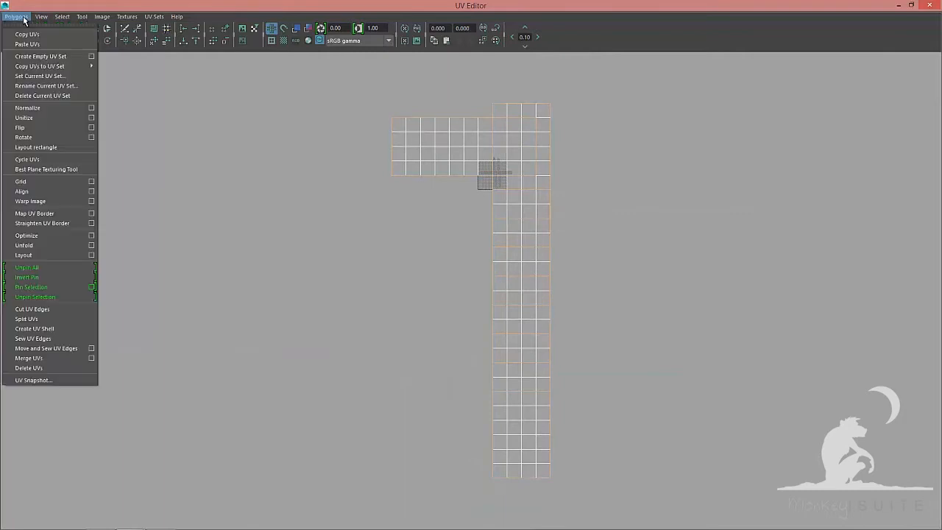
click(25, 256)
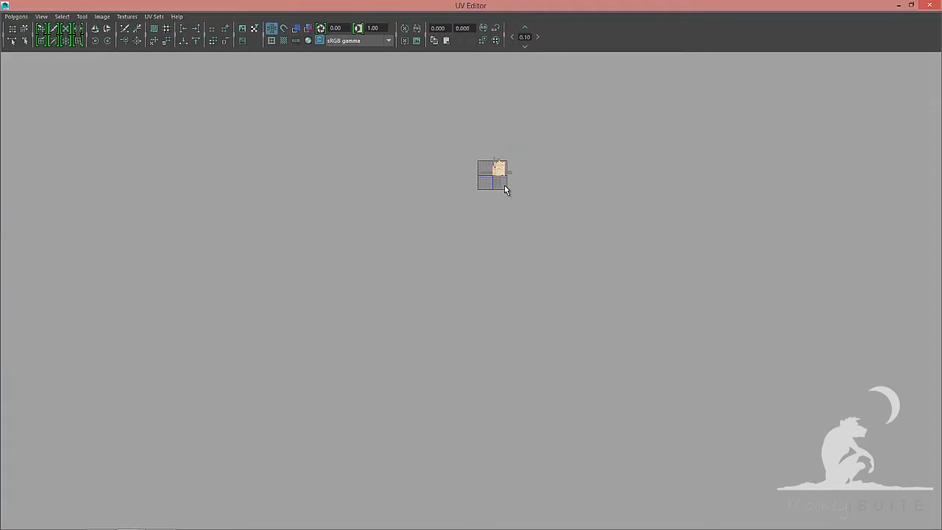
key(f)
alt+right_drag(683, 192, 657, 189)
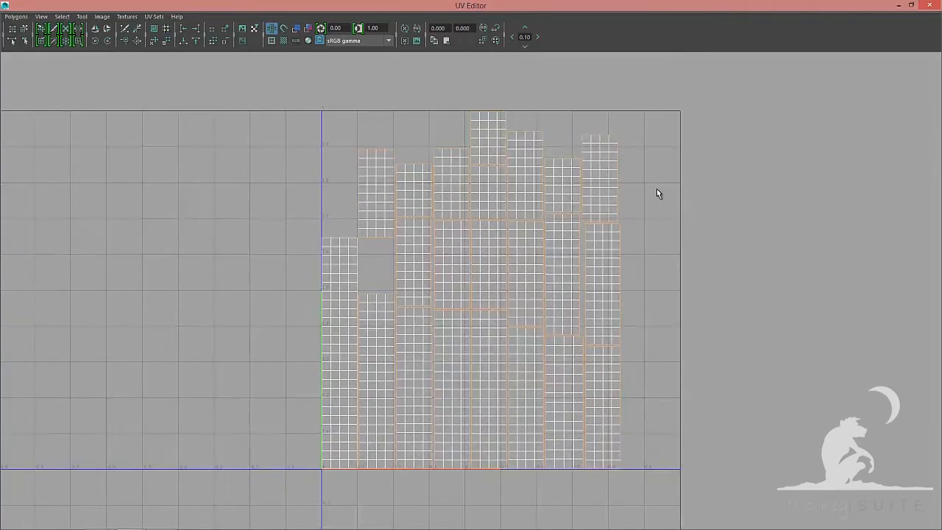
Check the laid-out UVs on the cards in textured display in the viewport, then return to the UV Editor
key(F8)
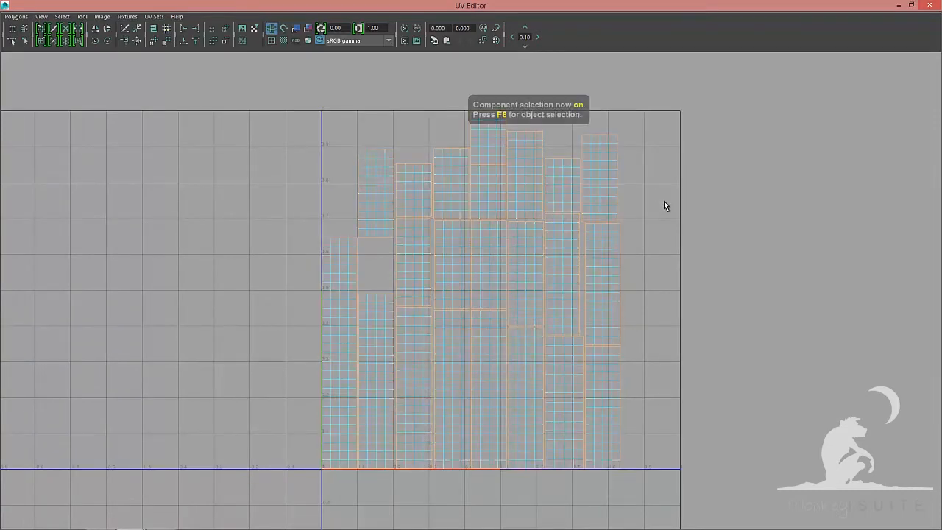
key(F8)
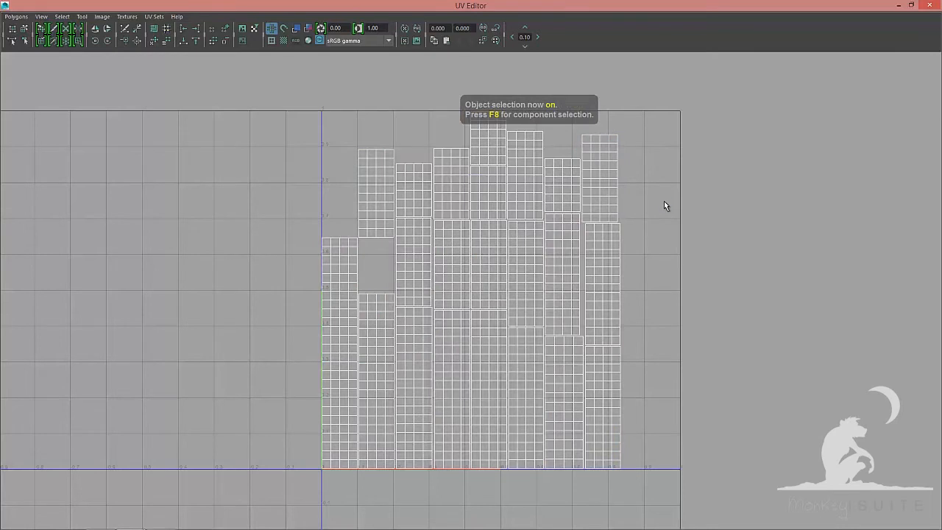
click(902, 6)
alt+drag(663, 234, 812, 237)
key(6)
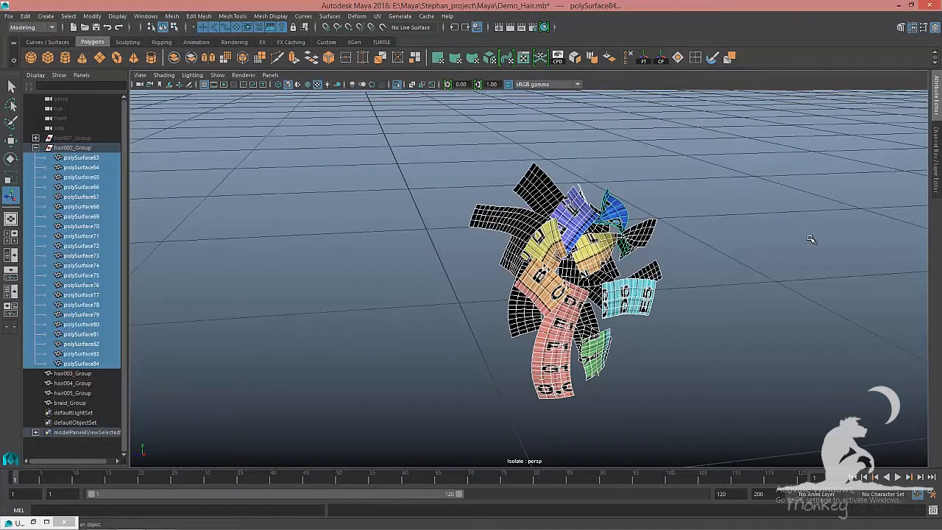
key(5)
click(46, 522)
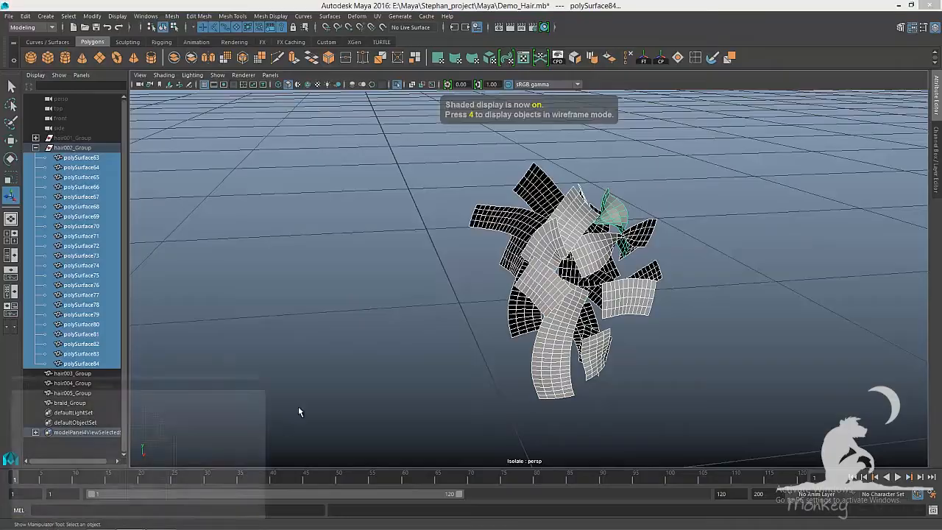
Switch to shell selection and move the upper row of UV shells to the right of the UV space
alt+middle_drag(395, 315, 505, 258)
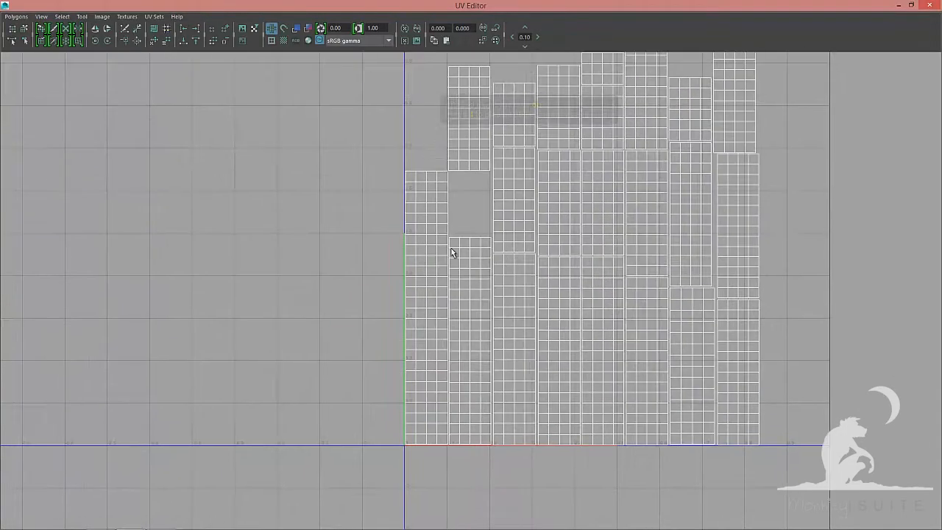
right_click(436, 236)
click(413, 222)
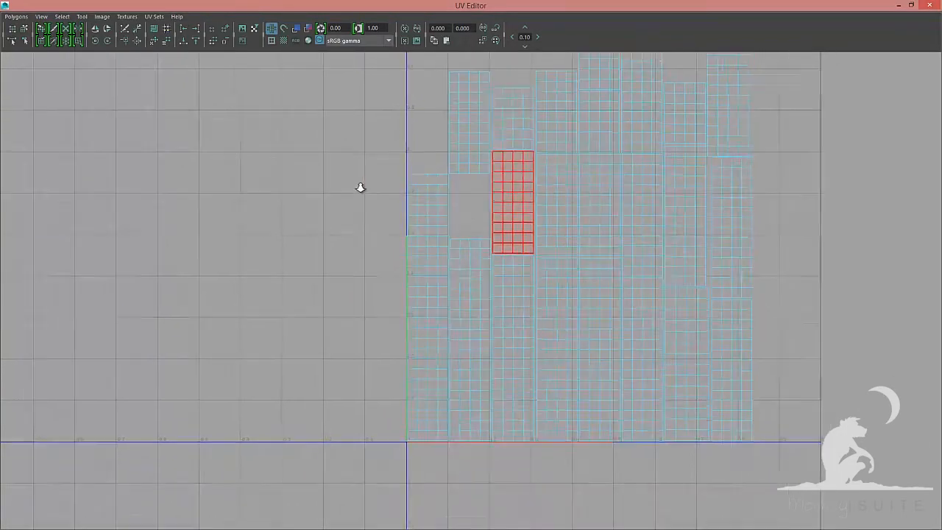
key(f)
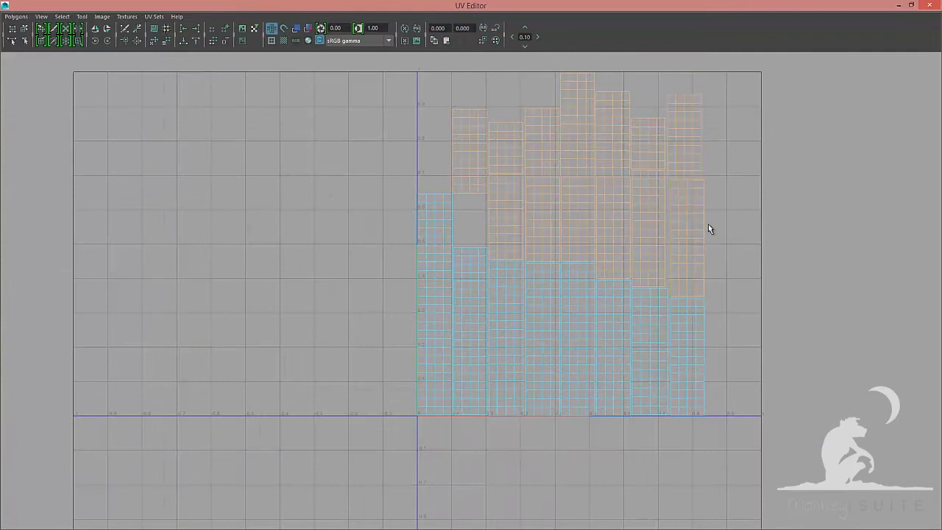
key(w)
drag(583, 190, 846, 370)
alt+middle_drag(774, 332, 446, 282)
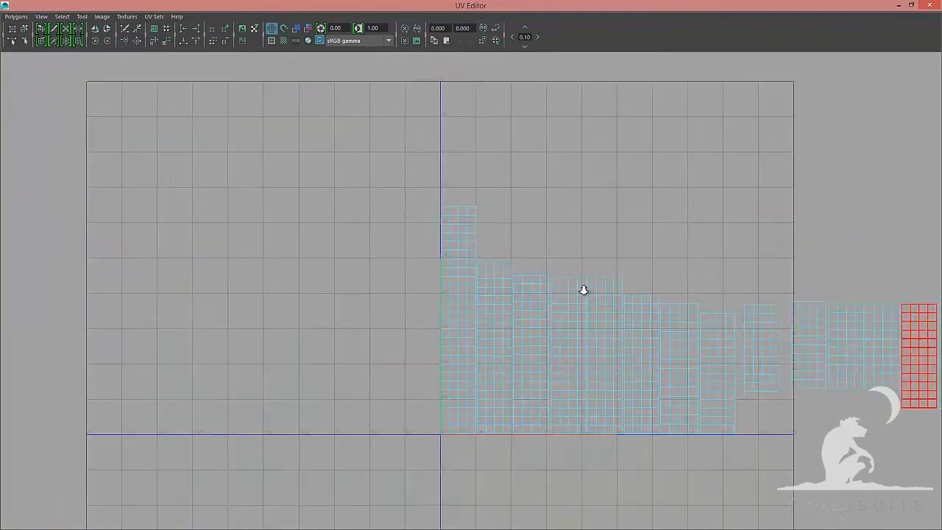
Reposition the first shells side by side in a single row with their top edges aligned
scroll(582, 288, up, 5)
click(515, 396)
key(w)
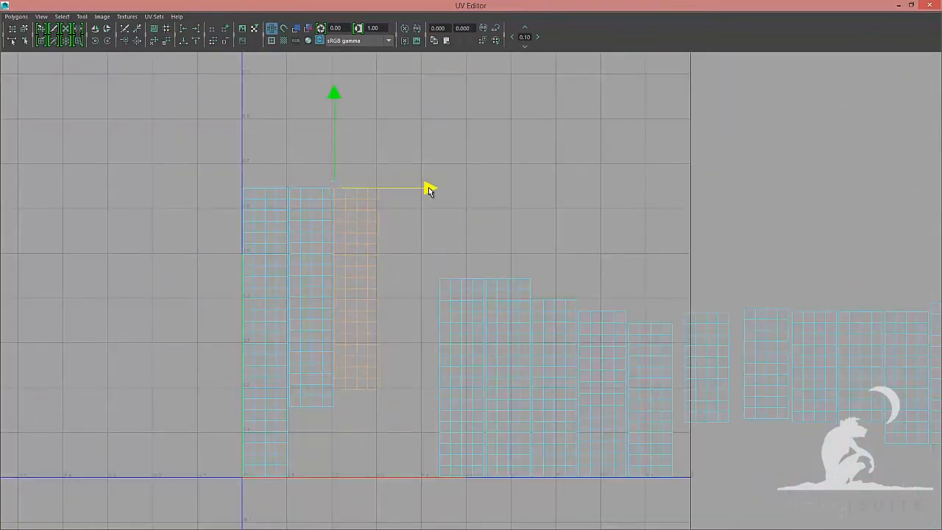
click(439, 280)
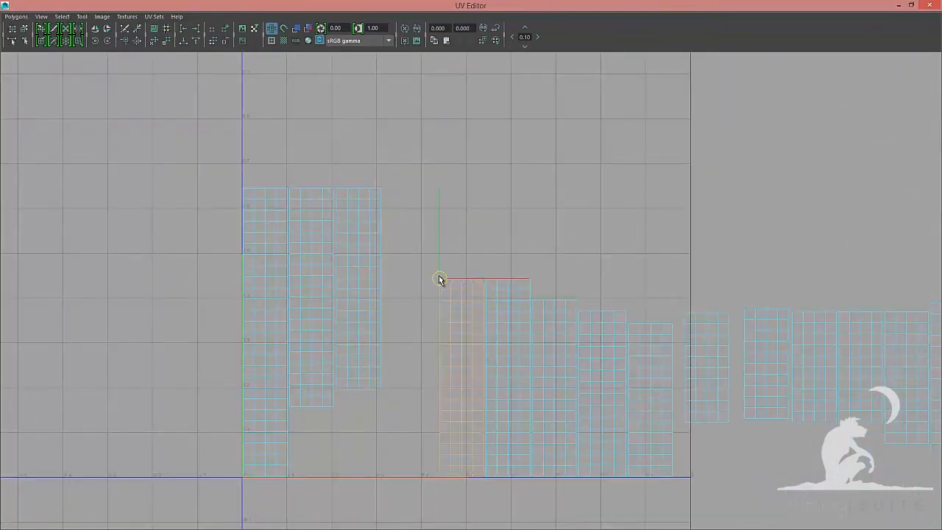
drag(486, 187, 482, 187)
click(508, 310)
drag(487, 278, 441, 189)
drag(536, 188, 533, 188)
click(557, 315)
drag(533, 301, 519, 215)
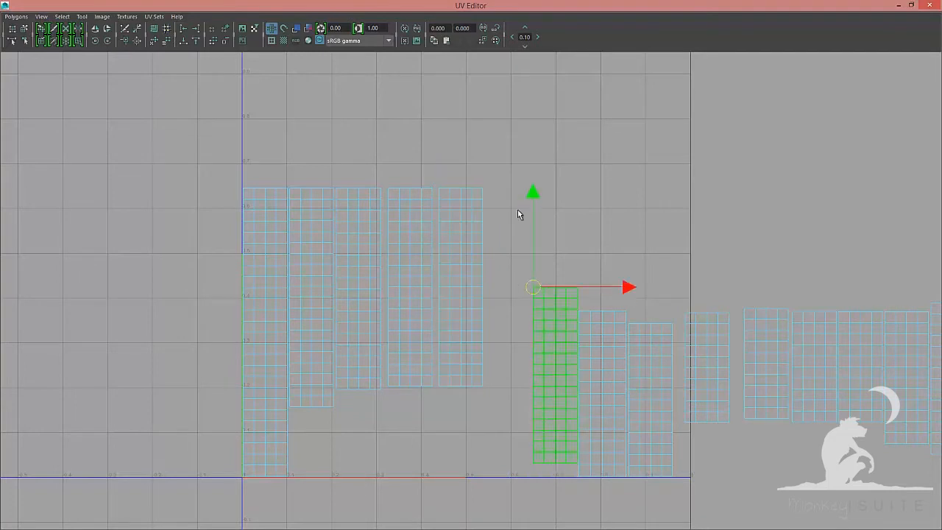
drag(606, 351, 578, 312)
drag(578, 311, 533, 187)
drag(629, 187, 636, 187)
alt+middle_drag(652, 397, 488, 396)
click(488, 397)
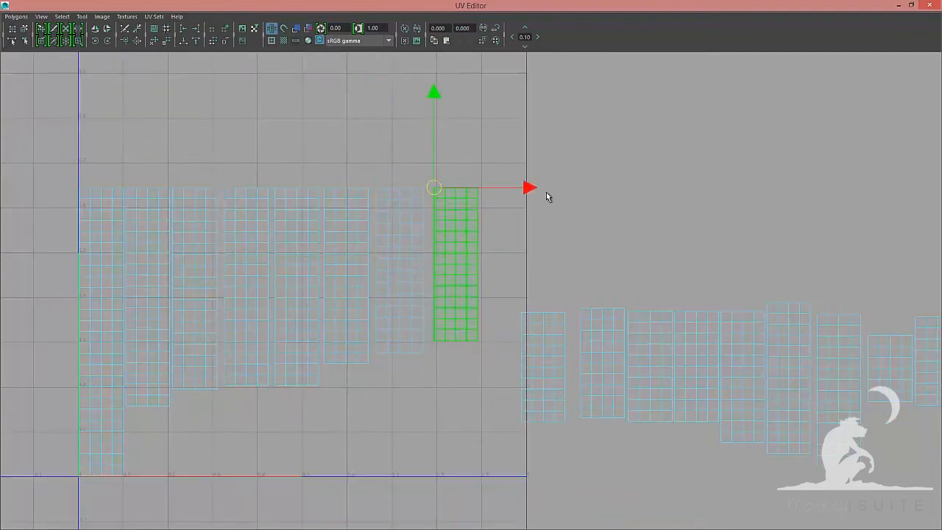
Move the remaining shells into the row, lining each shell's top edge up with the others
click(546, 354)
drag(543, 366, 473, 187)
click(610, 337)
drag(602, 363, 523, 188)
alt+middle_drag(645, 370, 489, 375)
click(489, 375)
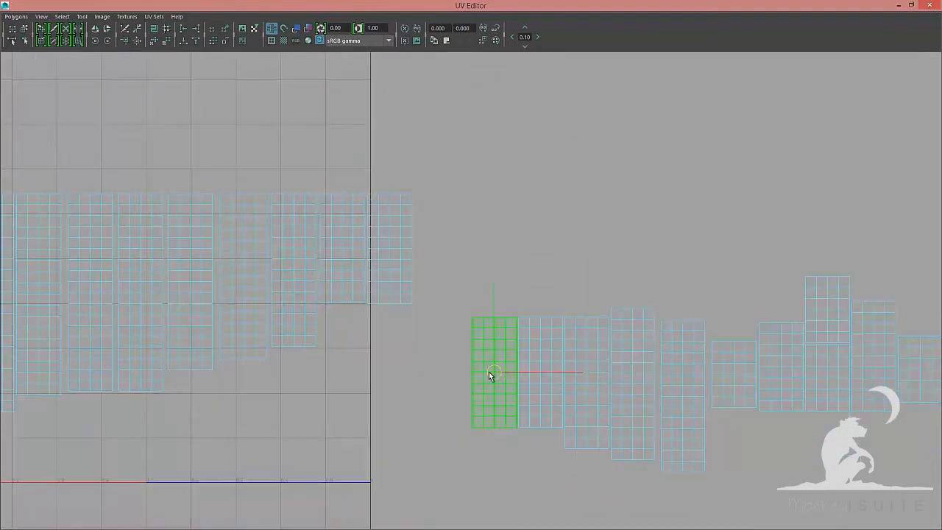
drag(488, 374, 471, 318)
drag(471, 317, 422, 190)
click(540, 368)
drag(539, 372, 472, 190)
click(586, 344)
drag(586, 379, 565, 318)
drag(565, 317, 510, 184)
click(625, 327)
alt+middle_drag(660, 322, 452, 310)
click(452, 310)
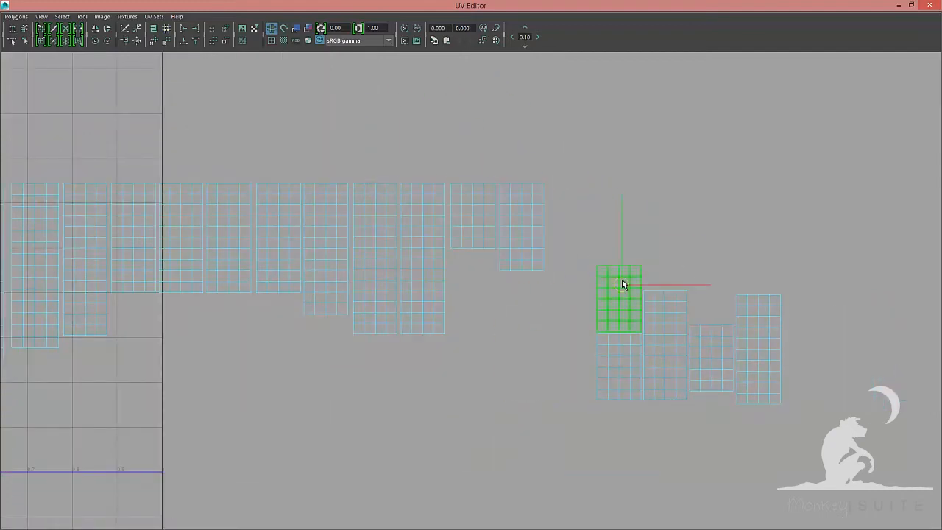
drag(597, 334, 595, 183)
alt+middle_drag(673, 356, 496, 378)
click(495, 379)
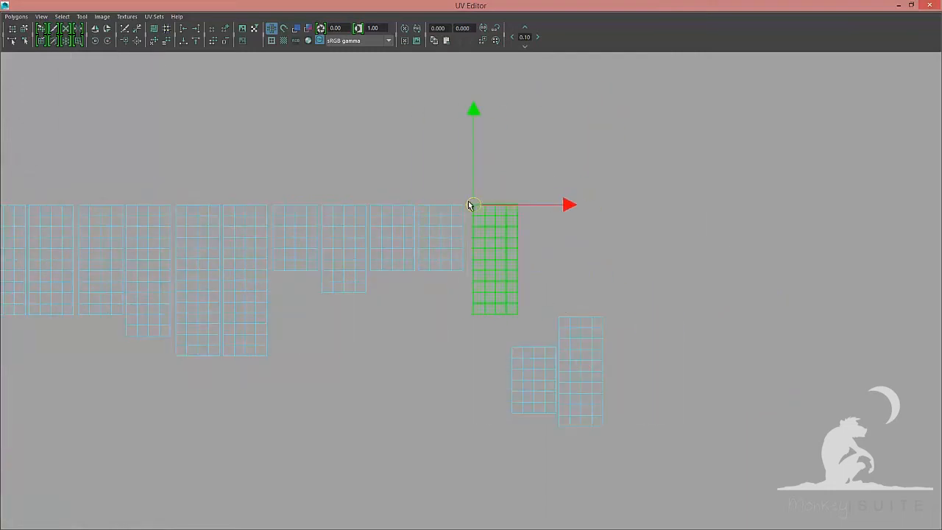
drag(512, 350, 560, 206)
drag(654, 204, 660, 205)
Select the bottom UVs of all shells and align them to the same height
drag(559, 307, 630, 328)
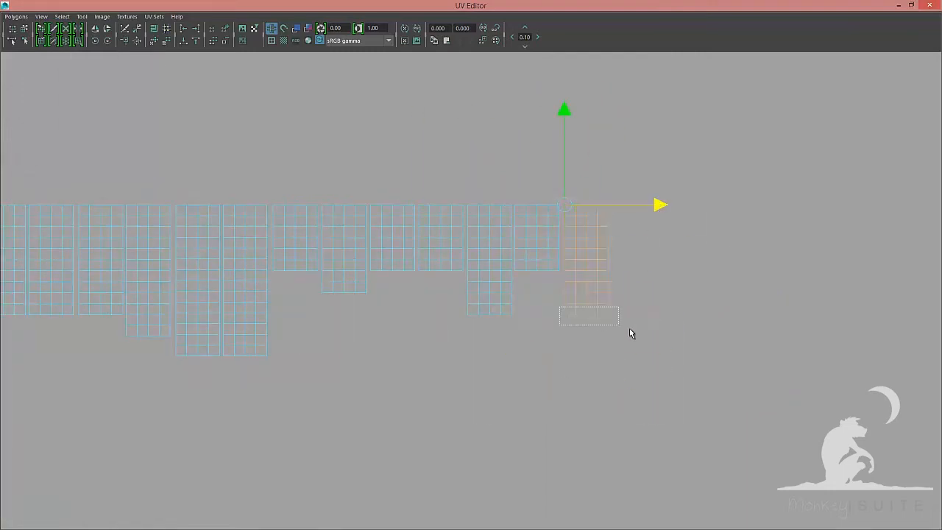
shift+drag(463, 307, 515, 324)
shift+drag(367, 263, 467, 280)
alt+middle_drag(353, 294, 482, 289)
shift+drag(433, 283, 512, 297)
shift+drag(306, 338, 308, 340)
alt+middle_drag(243, 324, 475, 332)
scroll(278, 314, up, 1)
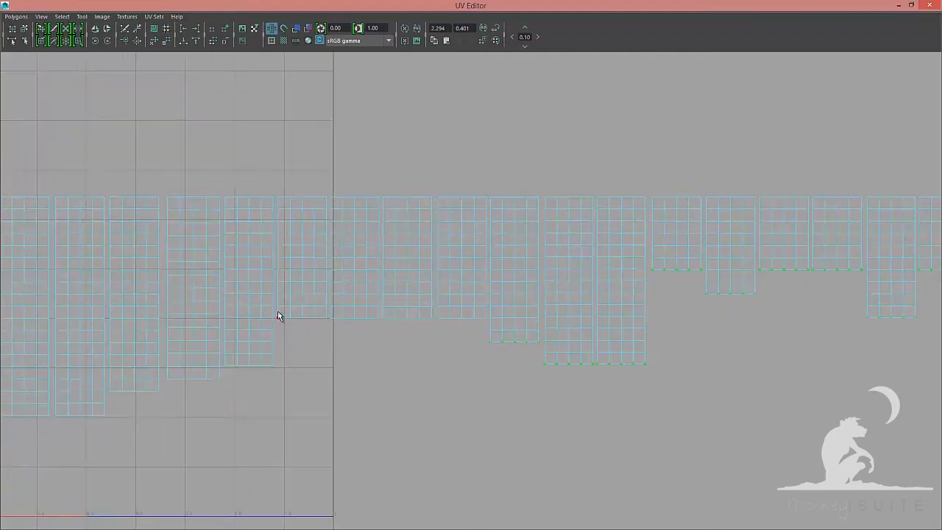
shift+drag(274, 312, 490, 326)
alt+middle_drag(162, 370, 353, 336)
shift+drag(187, 375, 186, 374)
alt+middle_drag(187, 375, 458, 333)
scroll(458, 332, up, 1)
shift+drag(391, 336, 454, 350)
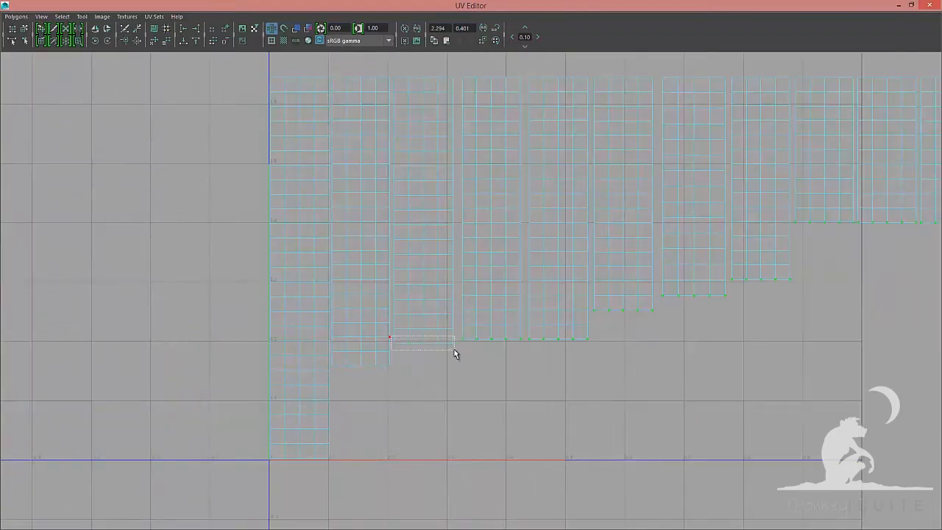
click(183, 44)
Switch back to shell selection and start stacking the card shells onto the first shell in one column
scroll(550, 272, down, 7)
alt+middle_drag(550, 271, 457, 275)
key(F8)
scroll(643, 299, up, 6)
alt+middle_drag(309, 243, 516, 268)
right_drag(443, 194, 413, 181)
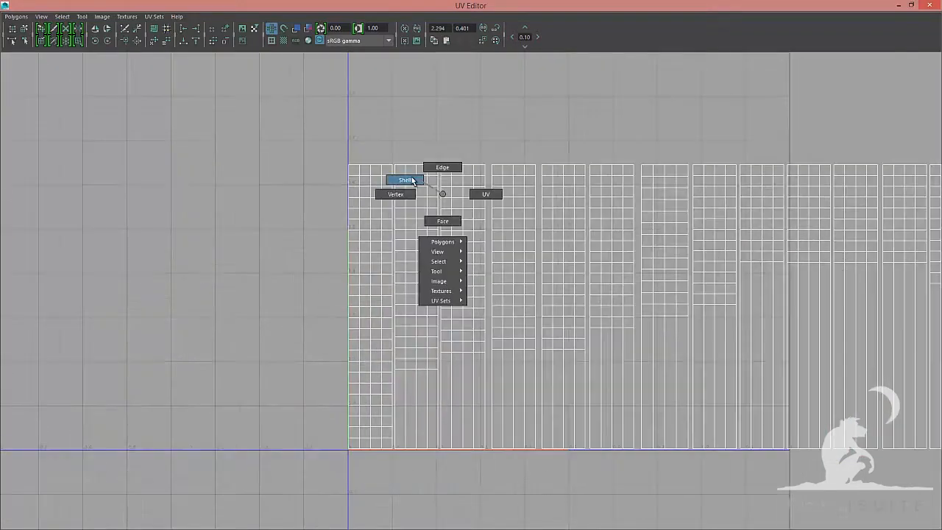
click(396, 258)
drag(431, 118, 635, 119)
alt+middle_drag(635, 147, 363, 172)
drag(315, 214, 418, 296)
drag(362, 143, 433, 144)
drag(397, 174, 477, 250)
drag(432, 142, 504, 142)
Stack more card shells onto the column, overlapping each exactly with the first
alt+middle_drag(556, 195, 449, 160)
drag(365, 140, 442, 213)
mouse_move(429, 303)
mouse_down()
mouse_move(396, 109)
mouse_move(462, 108)
mouse_up()
drag(431, 174, 508, 250)
drag(590, 302, 516, 302)
drag(513, 78, 444, 513)
right_drag(433, 225, 397, 211)
drag(420, 303, 528, 108)
alt+middle_drag(559, 169, 398, 200)
drag(353, 176, 396, 243)
drag(396, 332, 366, 139)
drag(366, 139, 431, 120)
drag(553, 332, 435, 332)
scroll(366, 207, down, 1)
click(196, 30)
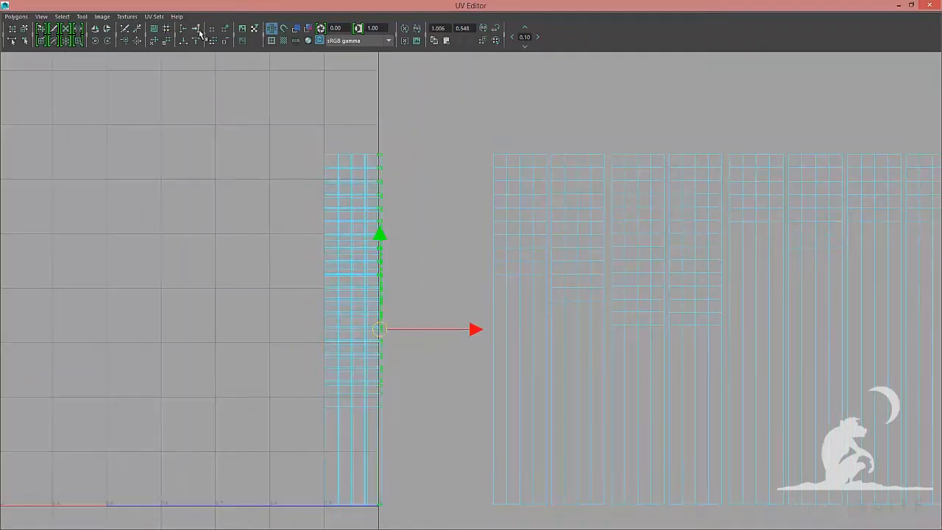
Move the next shells onto the stacked column, snapping each to the column's top-left corner
key(F8)
drag(317, 181, 368, 294)
drag(354, 330, 326, 132)
drag(326, 132, 475, 160)
alt+middle_drag(475, 159, 458, 326)
drag(459, 326, 578, 263)
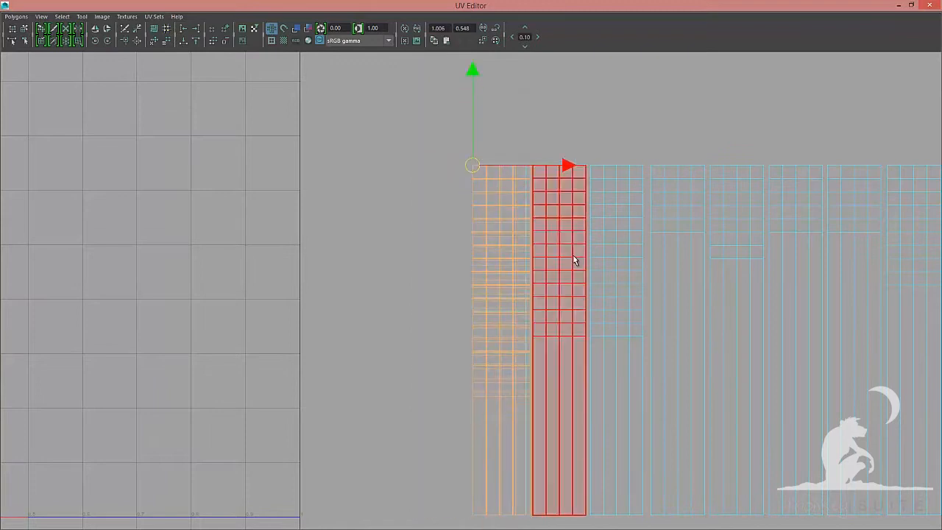
alt+middle_drag(579, 263, 324, 168)
drag(324, 168, 379, 165)
drag(379, 165, 469, 304)
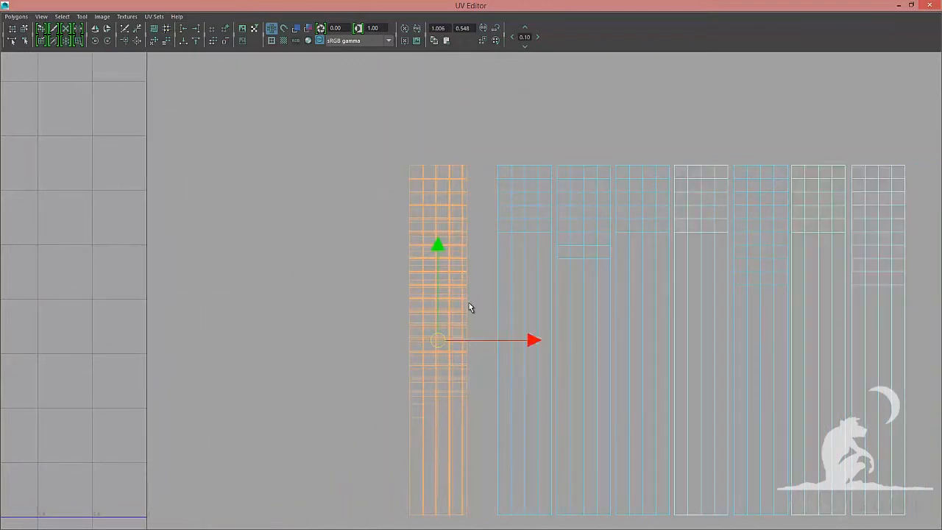
drag(438, 339, 410, 163)
drag(410, 164, 498, 159)
alt+middle_drag(498, 160, 377, 154)
drag(355, 184, 401, 247)
drag(405, 335, 435, 160)
drag(414, 193, 475, 265)
drag(464, 335, 436, 162)
drag(435, 162, 494, 160)
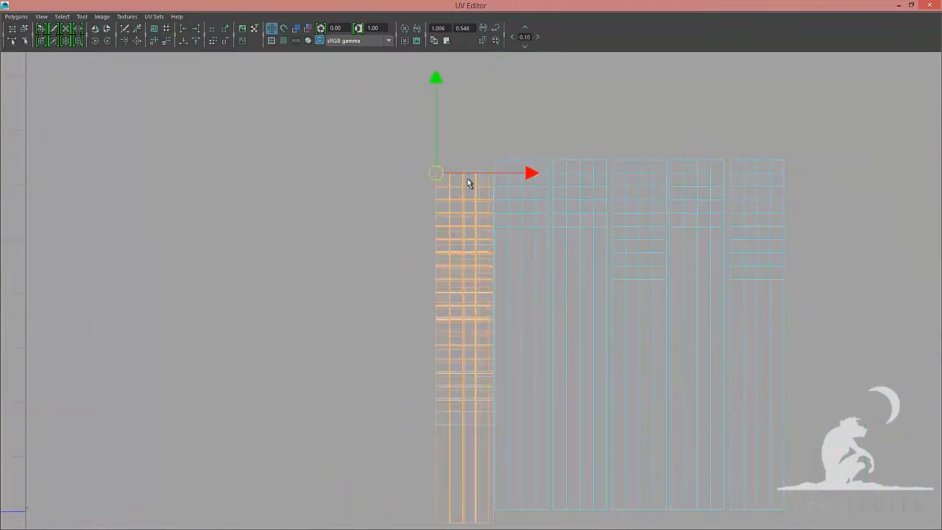
Stack the last remaining shells onto the column so all cards overlap in one aligned strip
drag(474, 193, 531, 272)
drag(523, 335, 553, 160)
drag(532, 192, 575, 265)
drag(582, 335, 553, 160)
drag(553, 160, 613, 160)
drag(587, 186, 642, 265)
drag(641, 335, 671, 159)
drag(627, 176, 687, 235)
drag(699, 334, 730, 160)
drag(687, 177, 751, 243)
drag(759, 335, 730, 160)
scroll(730, 160, down, 6)
drag(825, 246, 379, 246)
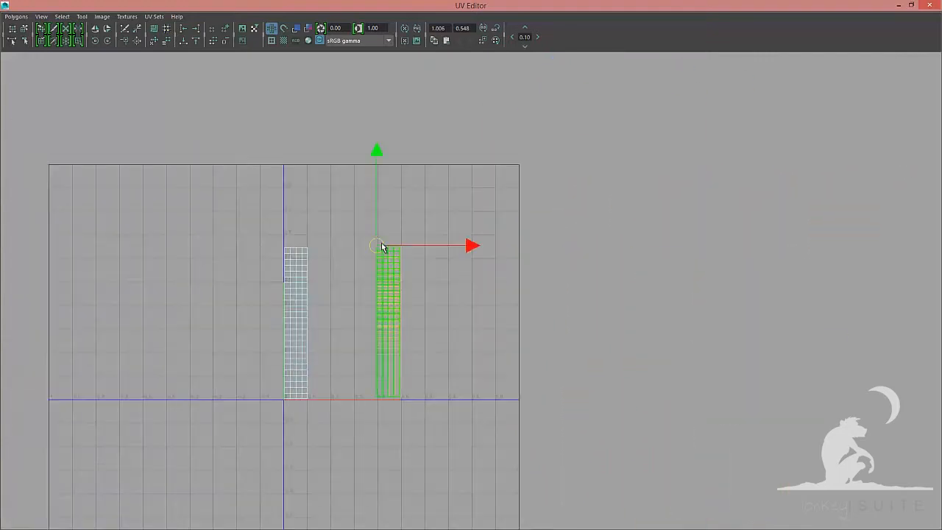
Move the stacked card column against the U=0 edge of UV space and select its UVs
drag(625, 213, 455, 214)
key(F8)
right_click(575, 240)
right_drag(575, 240, 190, 52)
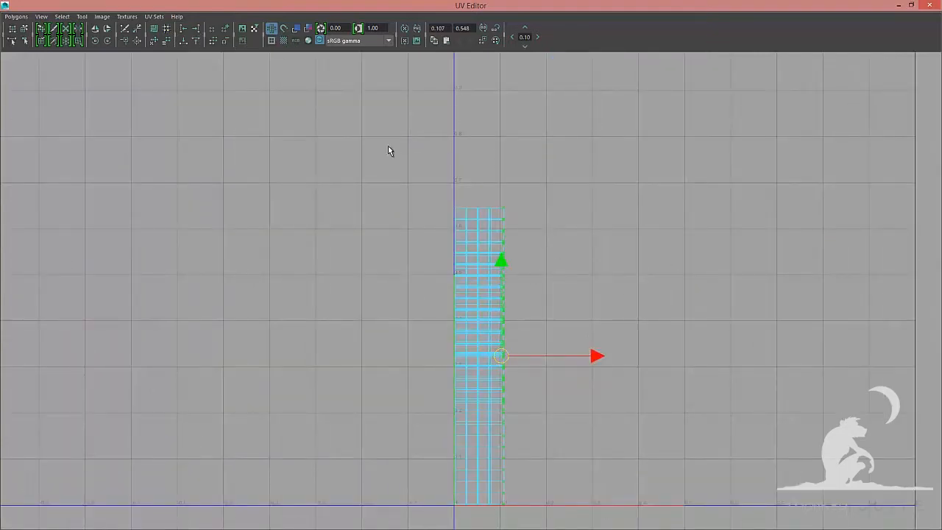
alt+middle_drag(514, 411, 510, 267)
scroll(510, 267, up, 3)
alt+middle_drag(375, 318, 331, 526)
drag(365, 203, 475, 236)
click(195, 42)
scroll(427, 279, down, 2)
key(F8)
right_drag(427, 279, 469, 280)
scroll(469, 280, down, 2)
drag(458, 275, 458, 267)
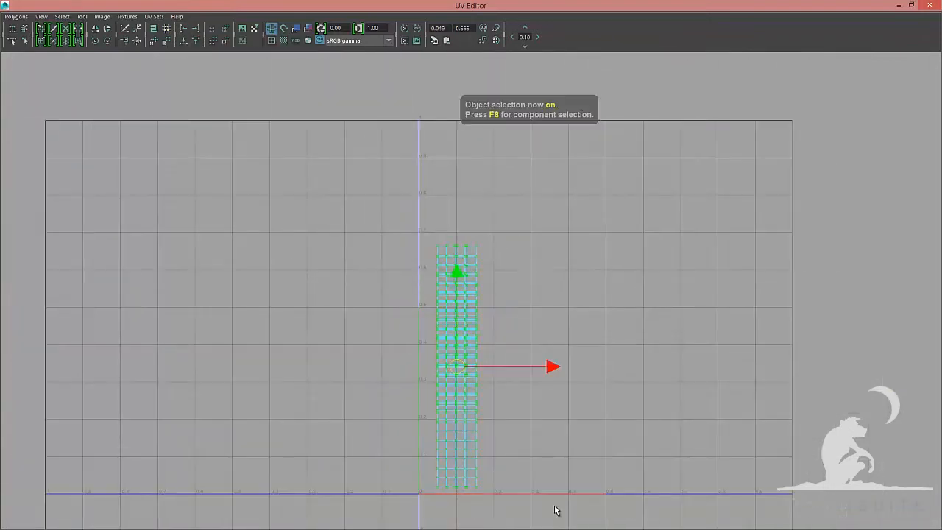
Unfold the column's UVs with Pin UVs enabled and a Horizontal unfold constraint
key(q)
ctrl+drag(554, 506, 422, 482)
alt+middle_drag(422, 482, 420, 447)
scroll(421, 447, up, 1)
click(16, 16)
click(91, 245)
scroll(654, 193, down, 3)
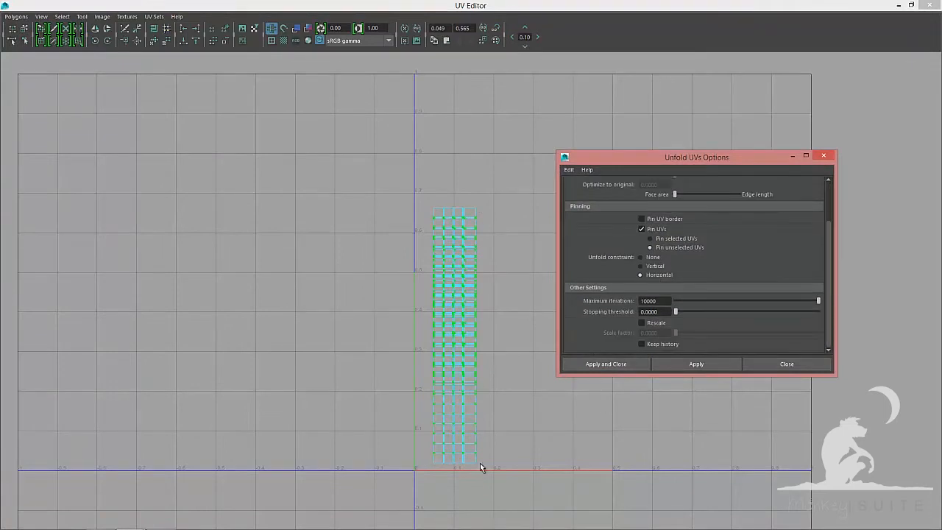
click(712, 362)
click(377, 170)
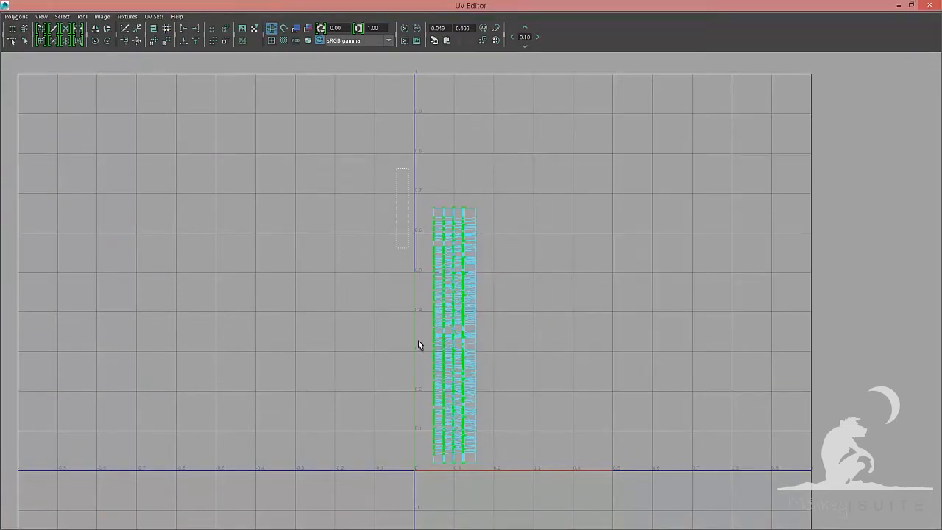
Reselect the column's UVs and unfold them again using the Legacy method with a Horizontal constraint
ctrl+drag(418, 340, 437, 480)
click(16, 17)
click(91, 245)
click(606, 364)
click(16, 17)
click(91, 246)
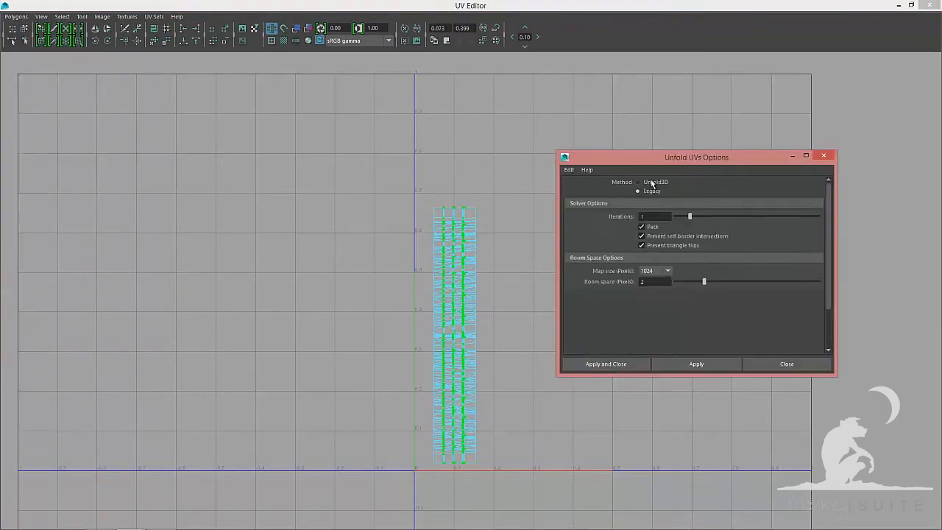
click(652, 184)
click(662, 275)
click(696, 364)
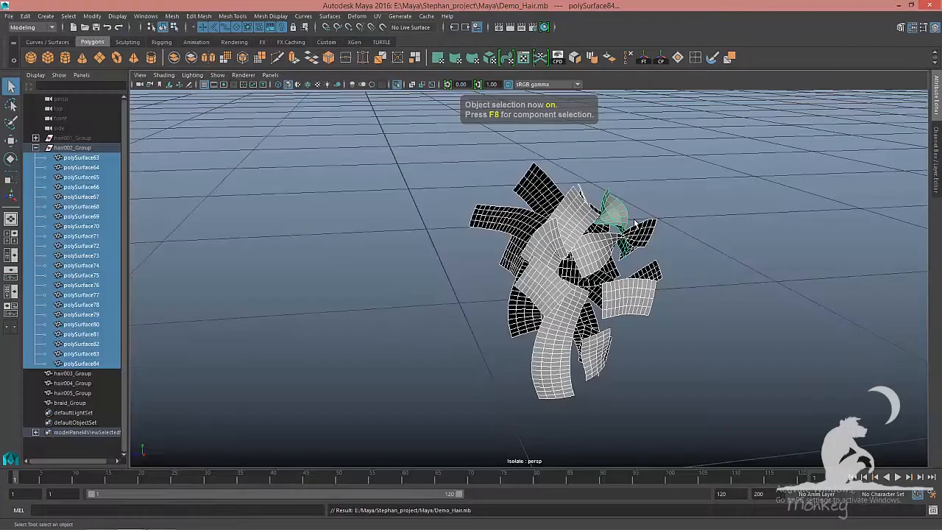
Hide the finished hair002 group in the viewport and save the scene
key(6)
click(73, 148)
key(ctrl+h)
key(ctrl+1)
alt+drag(530, 273, 599, 276)
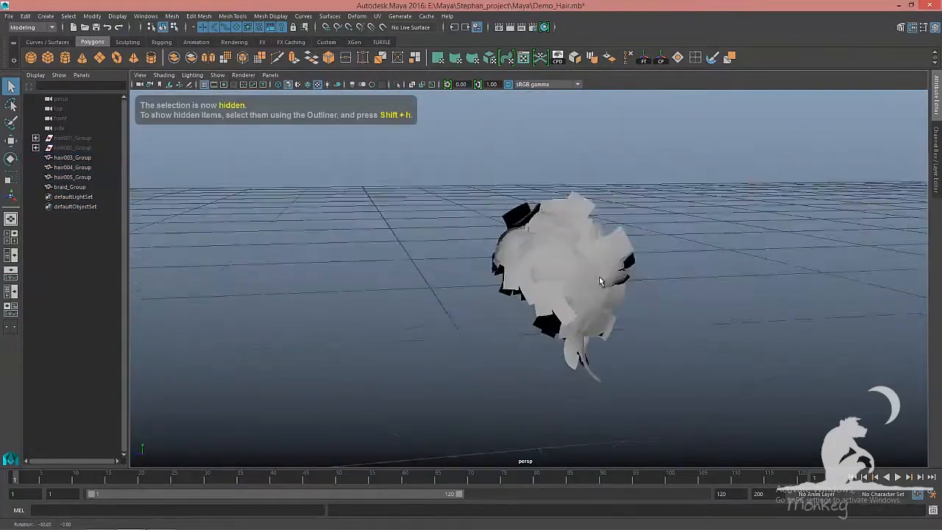
key(ctrl+s)
Isolate hair003_Group in the perspective view with shaded display
click(81, 158)
key(ctrl+1)
mouse_move(439, 237)
right_down()
mouse_move(494, 502)
mouse_move(508, 499)
right_up()
click(600, 311)
key(5)
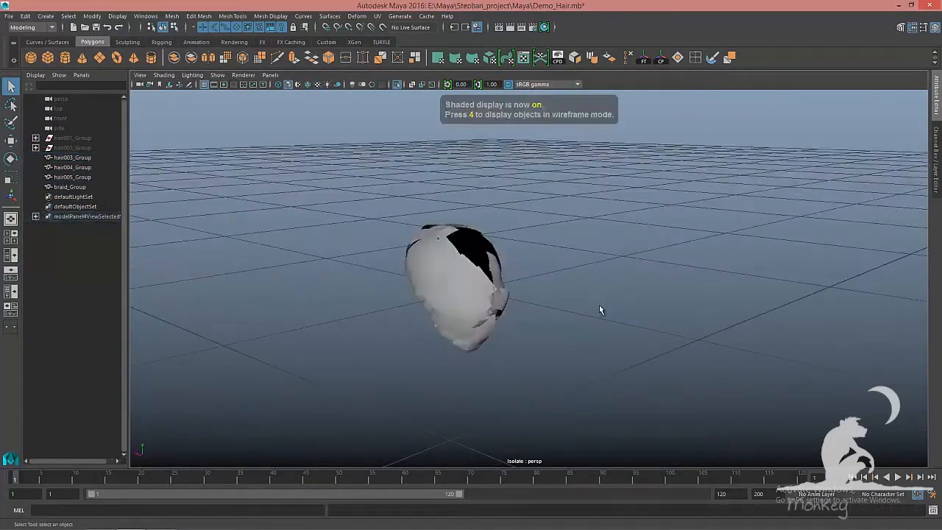
Select all hair003 card meshes, polySurface85 through polySurface112, and apply a Planar UV projection
click(463, 295)
click(172, 16)
click(184, 60)
click(35, 158)
click(81, 167)
shift+click(96, 432)
alt+drag(545, 287, 471, 324)
key(w)
click(377, 16)
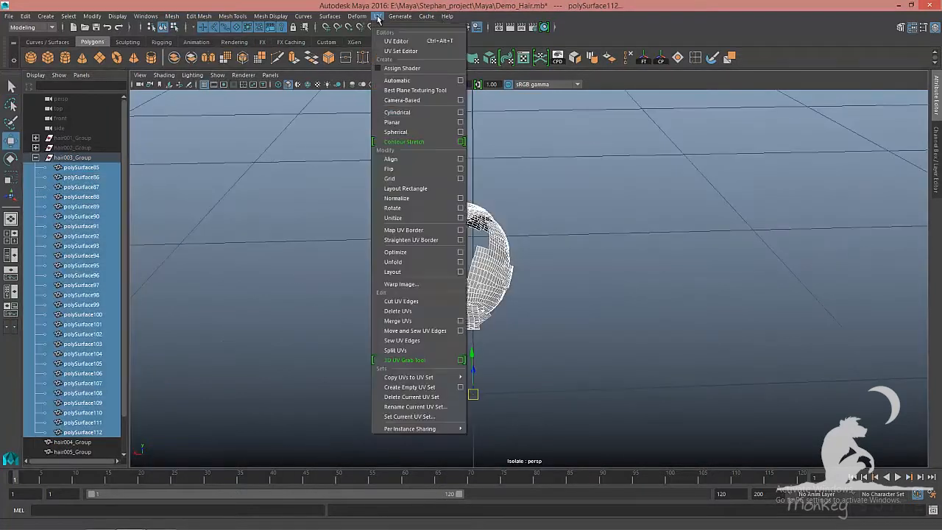
click(461, 122)
click(694, 327)
click(791, 329)
Unitize the card faces' UVs and run Move and Sew UV Edges to rebuild each card's shell
key(F8)
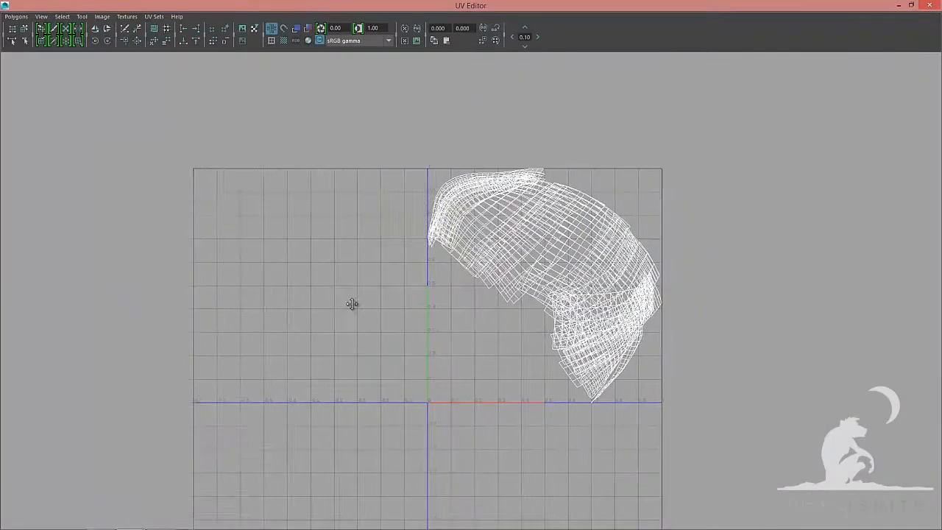
click(16, 16)
click(30, 119)
click(15, 17)
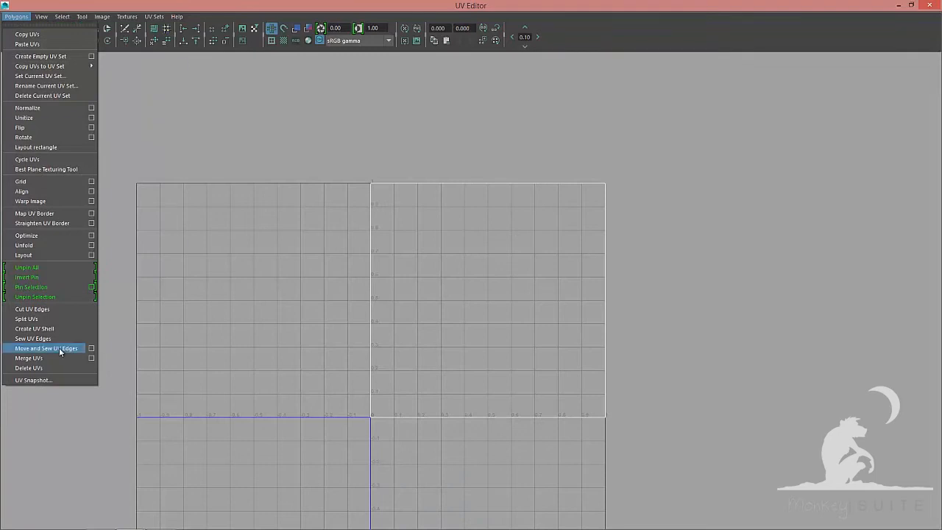
click(59, 348)
key(f)
Lay out the resulting card shells across the UV space
key(F8)
click(15, 17)
click(25, 255)
key(f)
alt+middle_drag(599, 313, 660, 245)
alt+right_drag(659, 245, 679, 234)
Start arranging the card shells side by side in a row along the bottom of UV space
key(F8)
right_drag(401, 276, 356, 316)
click(340, 326)
drag(411, 328, 325, 326)
click(466, 357)
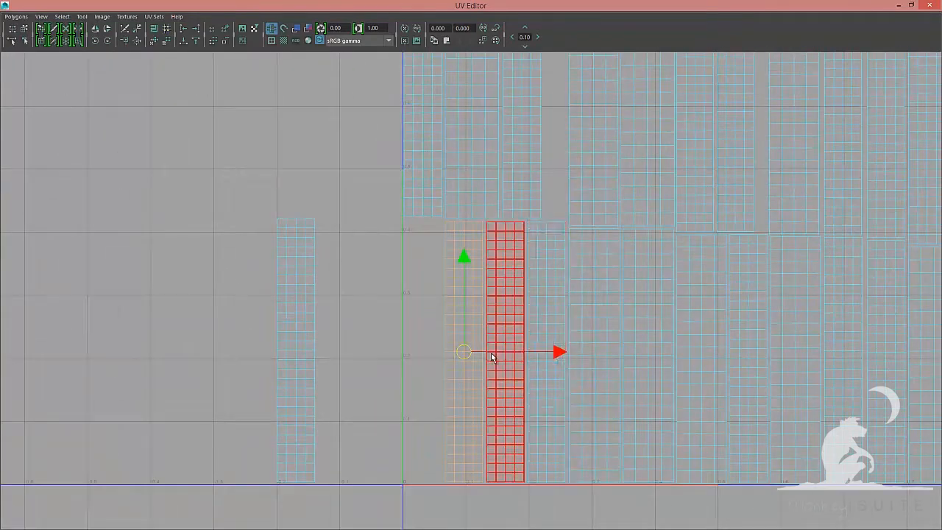
drag(463, 352, 447, 223)
drag(542, 223, 418, 223)
alt+right_drag(563, 272, 449, 279)
drag(324, 89, 747, 254)
drag(639, 192, 897, 193)
drag(799, 189, 905, 329)
click(390, 296)
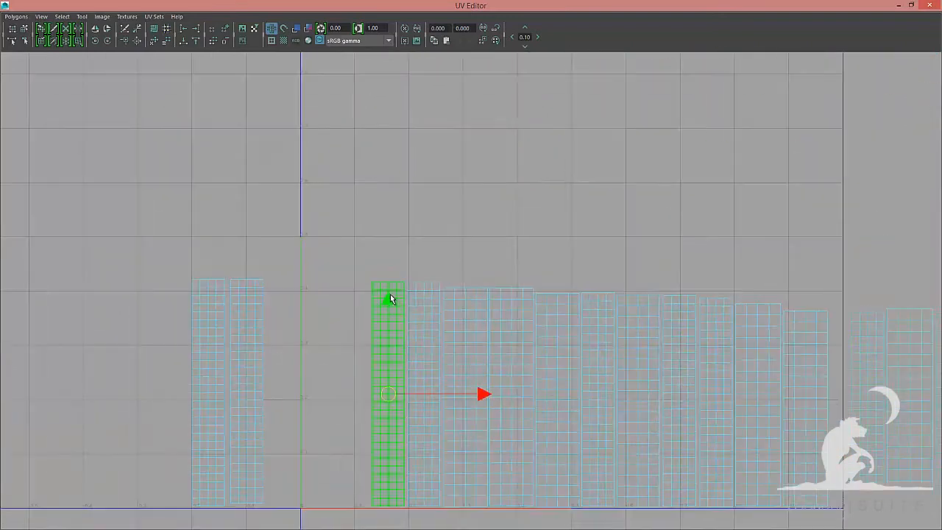
Move more card shells into the row of shells beside the U=0 edge
drag(374, 283, 272, 284)
click(424, 398)
alt+middle_drag(311, 277, 307, 203)
click(597, 320)
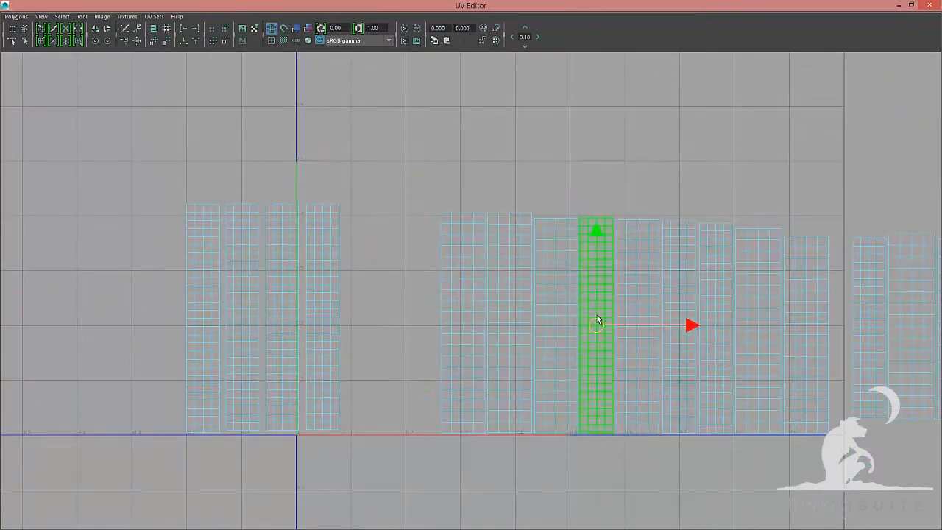
Slide card shells leftward to continue the row of shells beside the U=0 edge
alt+right_drag(687, 254, 600, 254)
alt+middle_drag(600, 254, 412, 229)
drag(773, 133, 869, 214)
drag(818, 199, 252, 282)
click(242, 282)
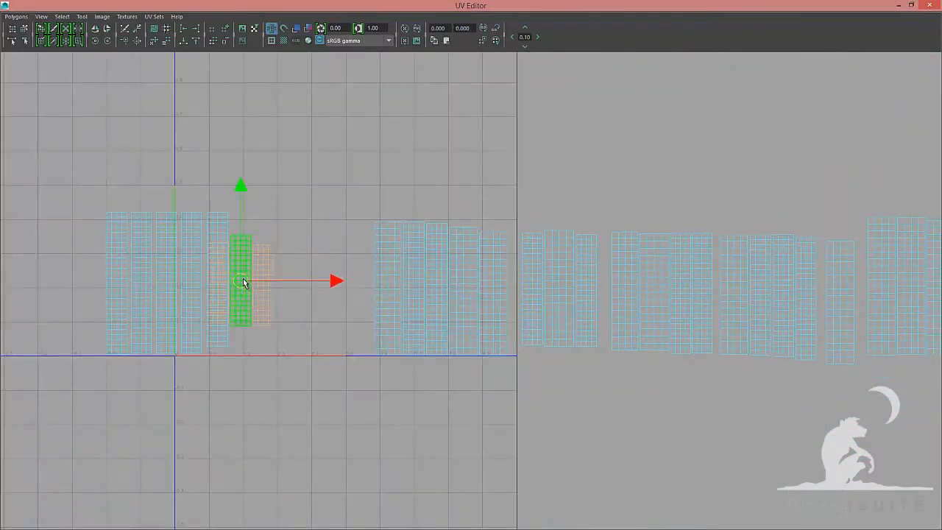
alt+right_drag(242, 282, 316, 283)
drag(266, 307, 251, 245)
drag(251, 245, 185, 203)
click(284, 235)
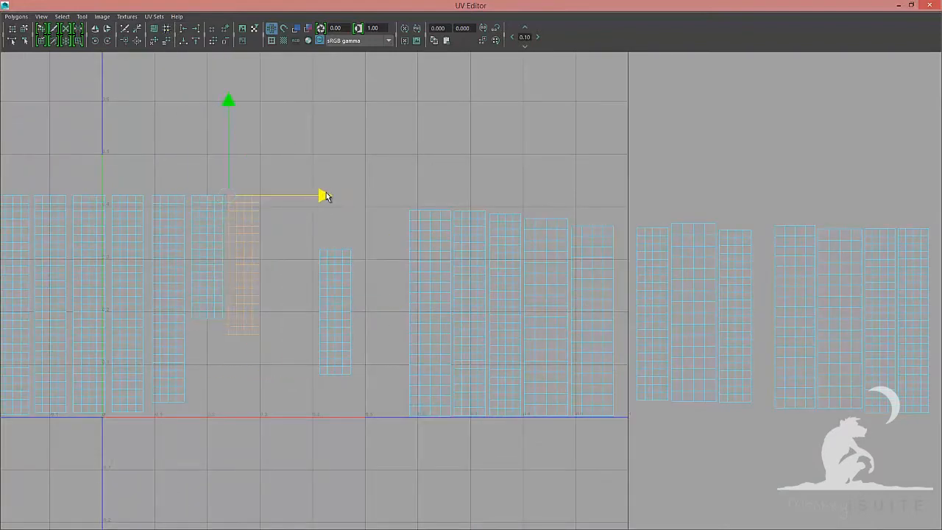
drag(327, 197, 328, 196)
click(336, 311)
drag(336, 312, 263, 198)
alt+right_drag(349, 266, 318, 266)
click(505, 309)
drag(505, 310, 370, 298)
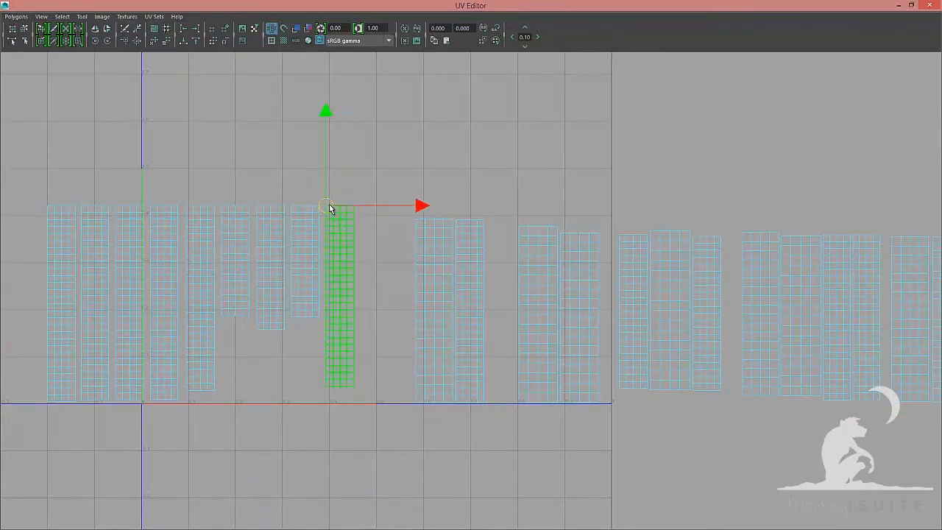
Move further card shells into the row, closing the gaps between neighbouring cards
click(470, 310)
drag(470, 311, 363, 207)
alt+middle_drag(610, 274, 495, 263)
drag(469, 228, 349, 357)
drag(407, 292, 883, 293)
click(496, 298)
drag(634, 298, 432, 298)
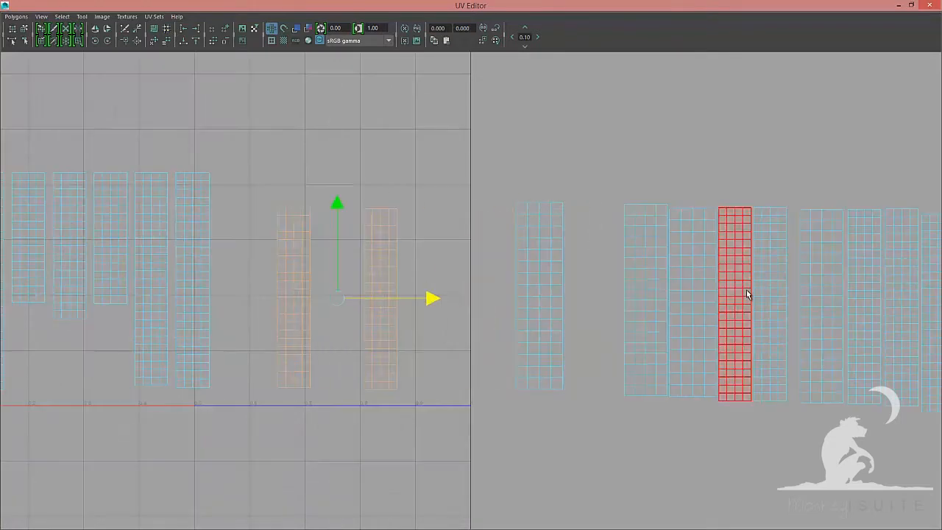
drag(747, 294, 759, 302)
drag(848, 304, 533, 304)
click(298, 259)
click(423, 306)
drag(424, 306, 262, 176)
click(391, 306)
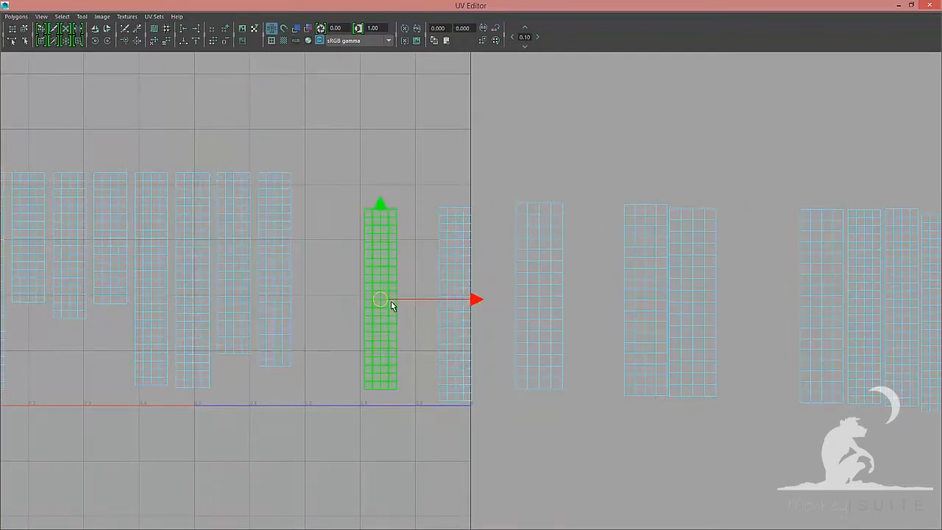
drag(386, 303, 367, 210)
drag(367, 210, 303, 185)
click(458, 306)
drag(458, 306, 340, 178)
alt+middle_drag(650, 259, 505, 257)
drag(736, 258, 662, 331)
drag(697, 304, 312, 275)
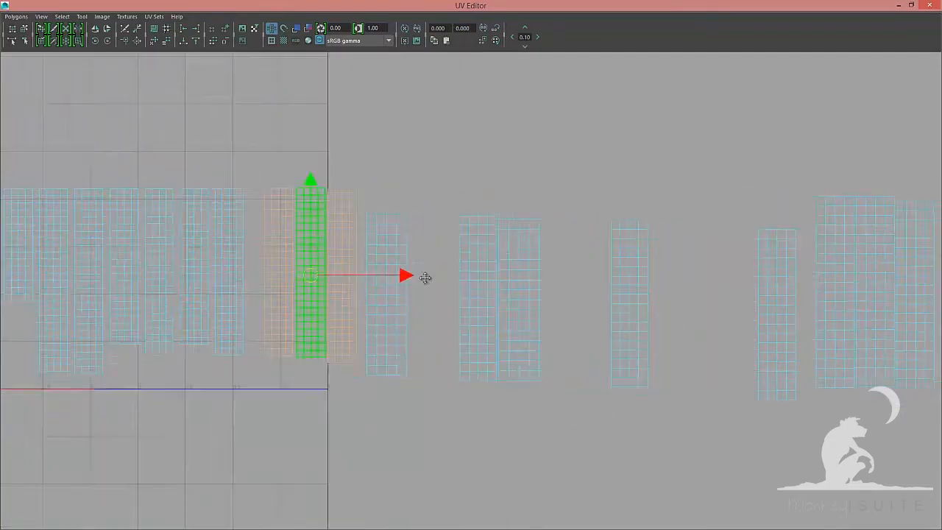
Pull the middle card shells left and pack them tightly into the row
alt+middle_drag(425, 277, 538, 299)
drag(514, 296, 480, 179)
click(559, 296)
drag(560, 296, 538, 182)
drag(538, 181, 527, 182)
click(599, 300)
drag(599, 300, 575, 181)
click(659, 322)
alt+middle_drag(825, 250, 419, 227)
drag(371, 297, 344, 178)
click(477, 296)
drag(476, 301, 402, 179)
click(523, 299)
drag(521, 302, 455, 179)
click(653, 265)
drag(648, 307, 626, 212)
drag(628, 212, 516, 175)
alt+middle_drag(814, 280, 596, 284)
click(601, 313)
drag(600, 324, 574, 225)
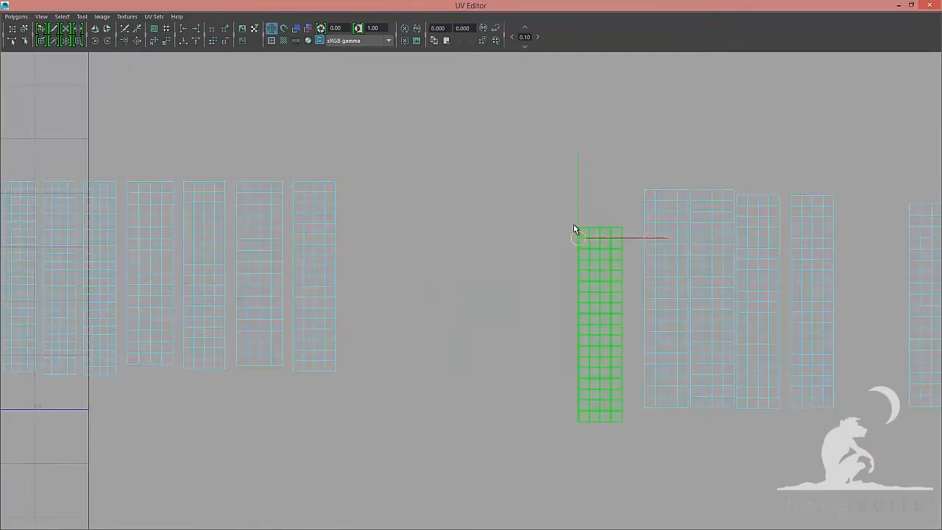
Move the last card shells on the far right into the row
click(668, 303)
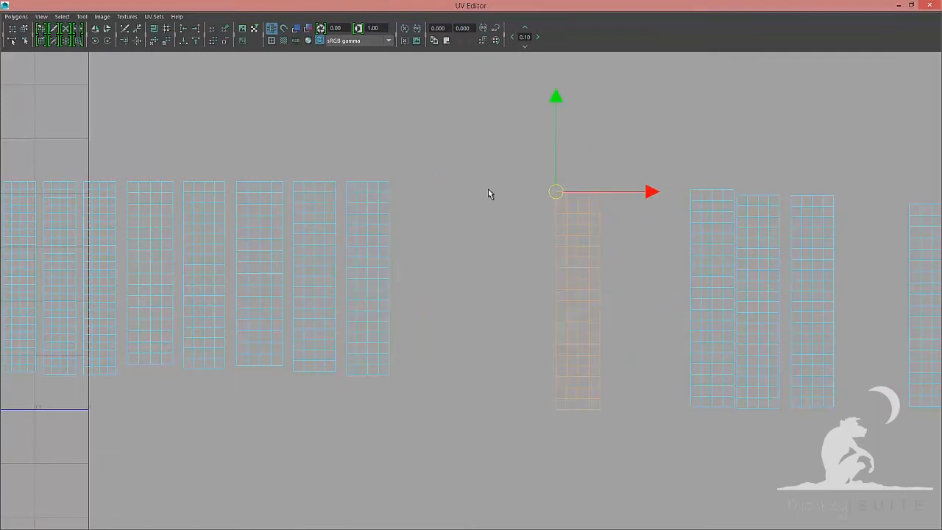
drag(488, 189, 401, 178)
alt+middle_drag(717, 295, 508, 295)
click(504, 298)
drag(495, 233, 481, 197)
drag(481, 197, 251, 195)
click(549, 300)
drag(525, 196, 299, 181)
click(603, 300)
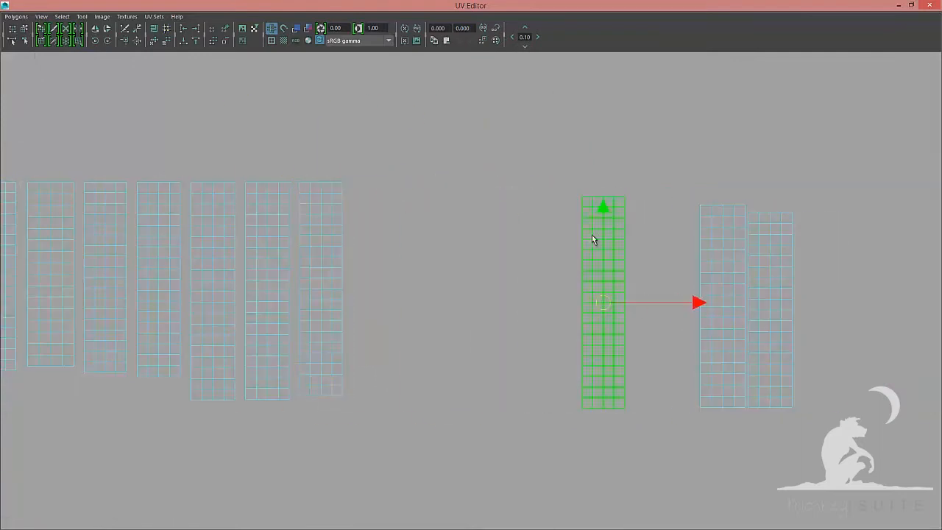
drag(592, 234, 582, 197)
drag(583, 196, 352, 182)
click(725, 305)
drag(724, 305, 700, 205)
drag(701, 206, 407, 180)
click(770, 308)
drag(770, 309, 461, 181)
alt+right_drag(461, 221, 309, 210)
alt+middle_drag(309, 211, 513, 195)
Adjust the remaining shell positions and align all card shells in the row so their bottoms sit level on V=0
alt+right_drag(471, 324, 616, 362)
drag(210, 365, 270, 385)
shift+drag(341, 385, 483, 352)
alt+middle_drag(483, 331, 283, 345)
shift+drag(284, 249, 390, 285)
alt+middle_drag(559, 333, 293, 313)
shift+drag(305, 316, 336, 312)
shift+drag(439, 318, 558, 322)
alt+middle_drag(711, 347, 366, 351)
shift+drag(462, 311, 533, 326)
shift+drag(538, 317, 677, 336)
alt+middle_drag(685, 352, 347, 324)
shift+drag(347, 324, 480, 339)
shift+drag(486, 318, 622, 331)
shift+drag(627, 309, 692, 321)
click(183, 42)
alt+right_drag(309, 280, 85, 283)
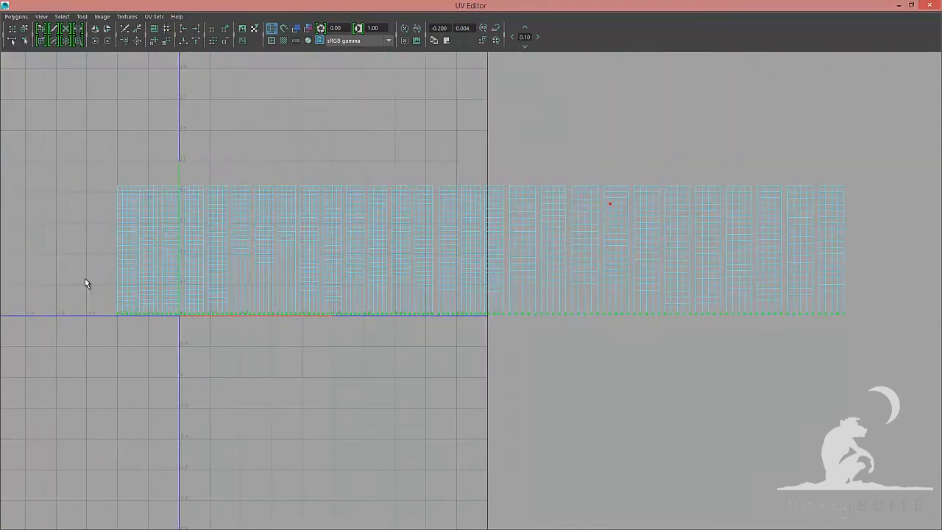
Start stacking card shells by moving each shell on top of the first shell's column position
key(F8)
alt+middle_drag(84, 282, 435, 335)
alt+right_drag(435, 334, 941, 349)
click(545, 196)
drag(545, 196, 518, 156)
drag(518, 155, 463, 155)
click(614, 223)
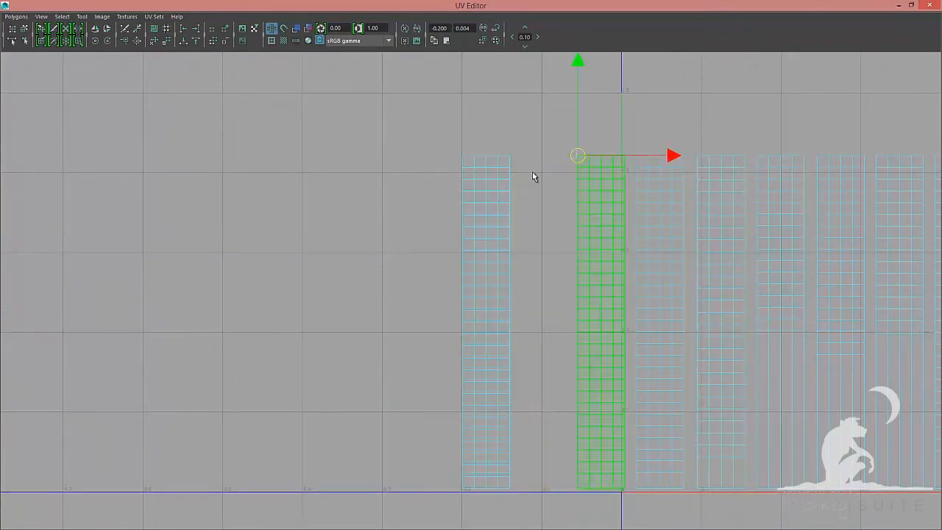
drag(533, 175, 463, 156)
drag(486, 221, 637, 155)
alt+middle_drag(712, 242, 431, 211)
click(432, 210)
drag(417, 124, 476, 124)
drag(500, 184, 536, 126)
drag(511, 160, 536, 126)
drag(536, 126, 595, 125)
drag(569, 160, 621, 291)
drag(620, 291, 655, 125)
alt+middle_drag(726, 224, 498, 221)
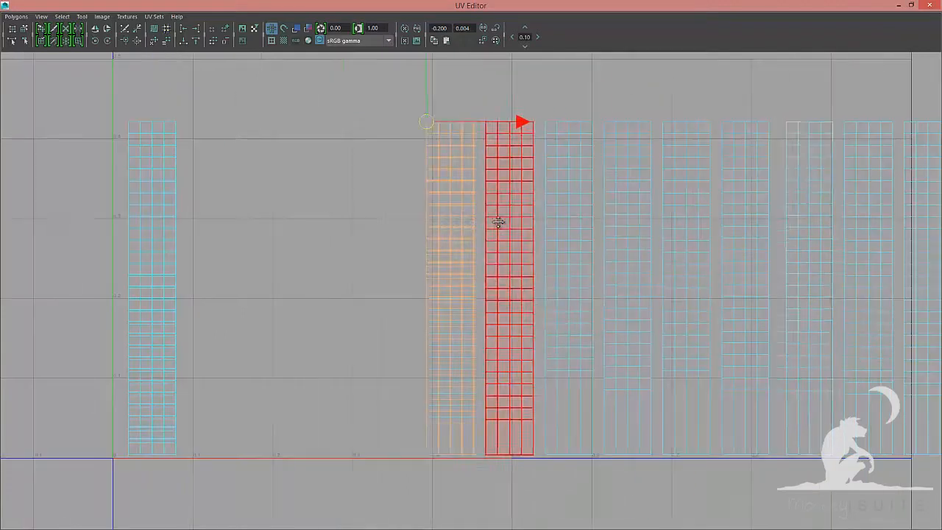
Continue stacking the remaining card shells of this group onto the same column
drag(402, 157, 451, 288)
drag(451, 287, 485, 122)
drag(498, 169, 485, 122)
drag(485, 122, 545, 122)
alt+middle_drag(681, 210, 492, 223)
drag(334, 176, 382, 301)
drag(382, 301, 416, 134)
drag(393, 177, 442, 300)
drag(441, 301, 475, 134)
drag(453, 177, 475, 133)
drag(474, 134, 597, 134)
drag(574, 176, 597, 134)
drag(598, 134, 656, 134)
alt+middle_drag(681, 214, 474, 226)
drag(427, 189, 473, 312)
drag(474, 313, 509, 146)
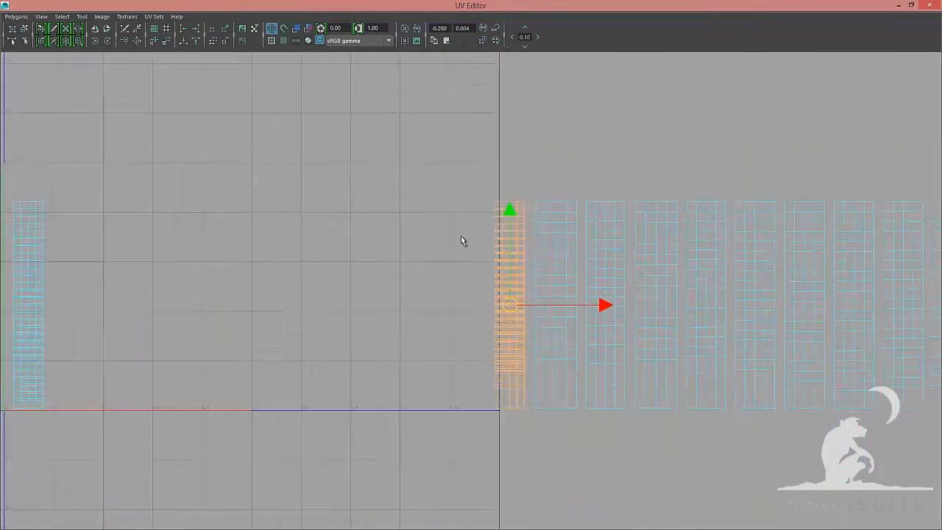
Select the stacked shells' UVs and align them to the maximum U value
drag(605, 304, 166, 305)
alt+middle_drag(165, 305, 559, 299)
alt+right_drag(442, 287, 494, 288)
drag(459, 298, 378, 145)
key(F8)
drag(486, 120, 416, 465)
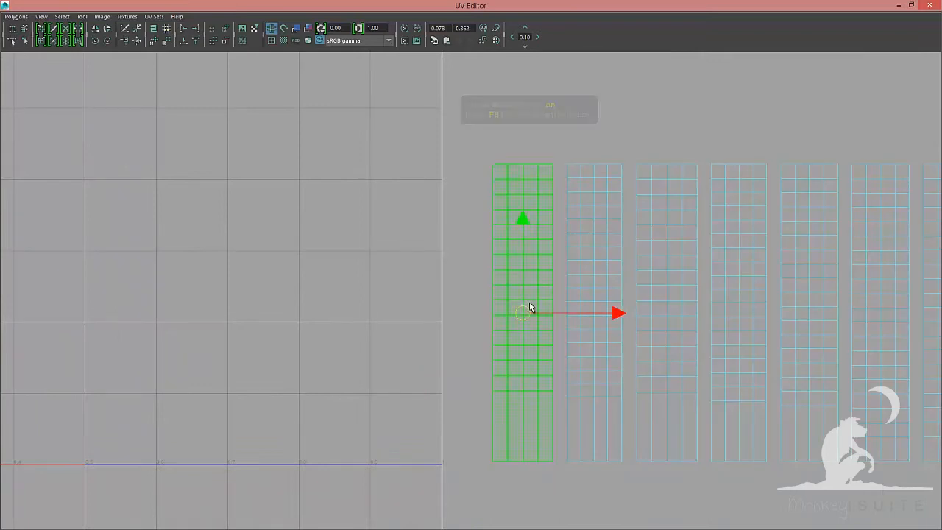
drag(525, 311, 492, 169)
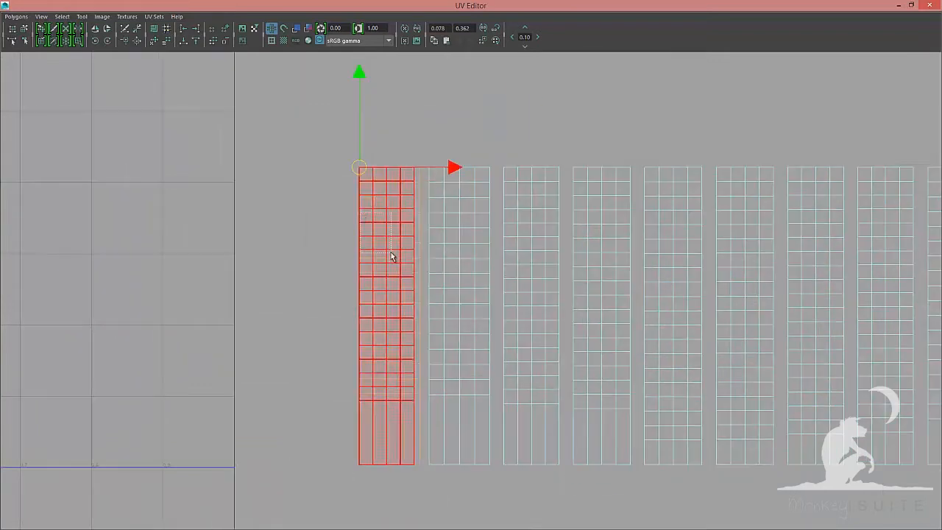
Stack the next group's card shells into a single column and align its UVs to the maximum U value
drag(355, 167, 429, 167)
key(F8)
drag(497, 140, 477, 479)
click(196, 29)
key(F8)
drag(461, 316, 429, 167)
drag(429, 167, 503, 167)
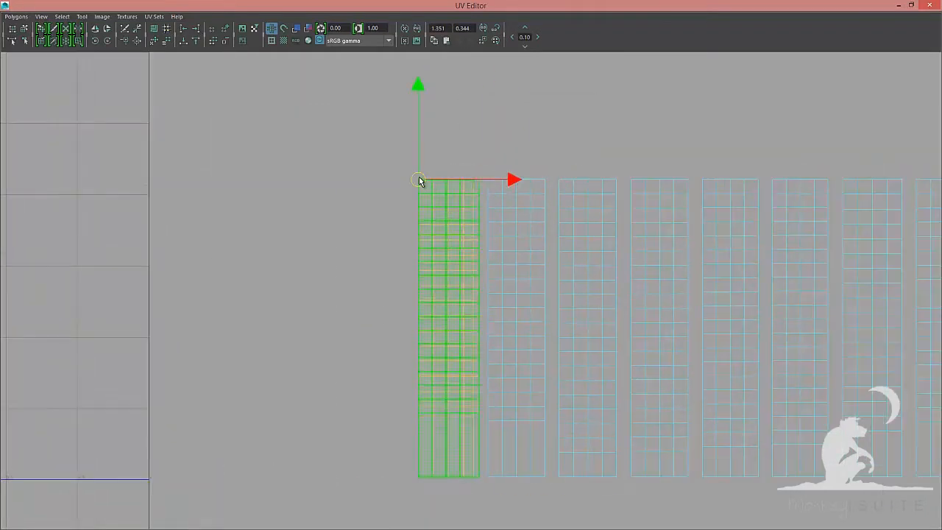
drag(420, 181, 560, 180)
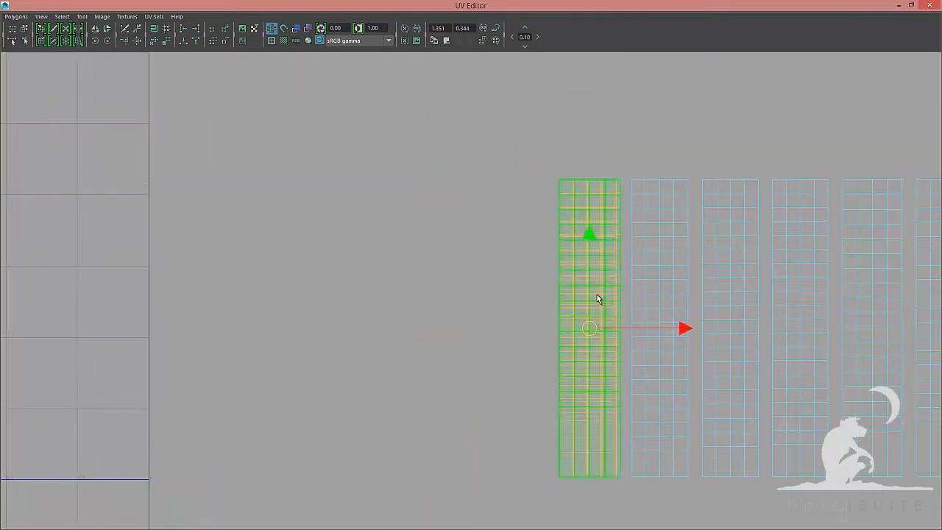
drag(597, 294, 561, 184)
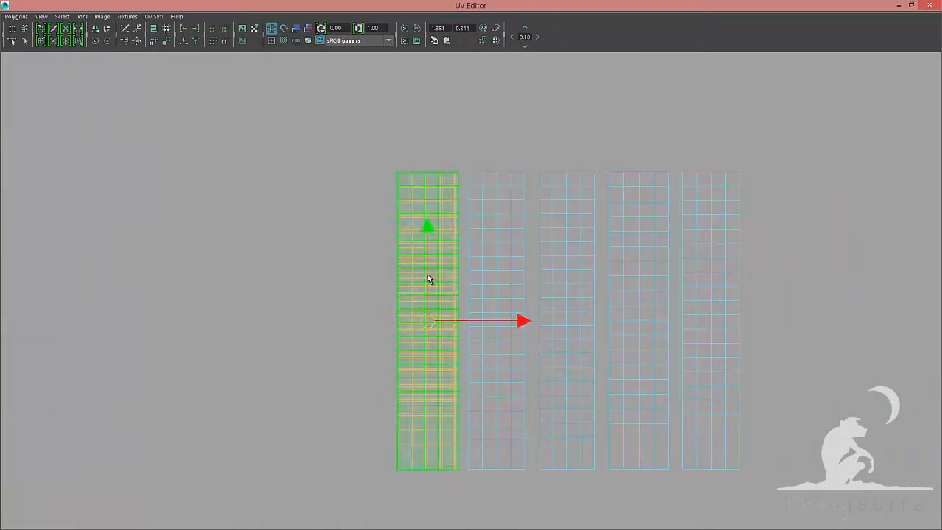
drag(429, 319, 500, 320)
drag(501, 319, 540, 175)
drag(571, 324, 641, 324)
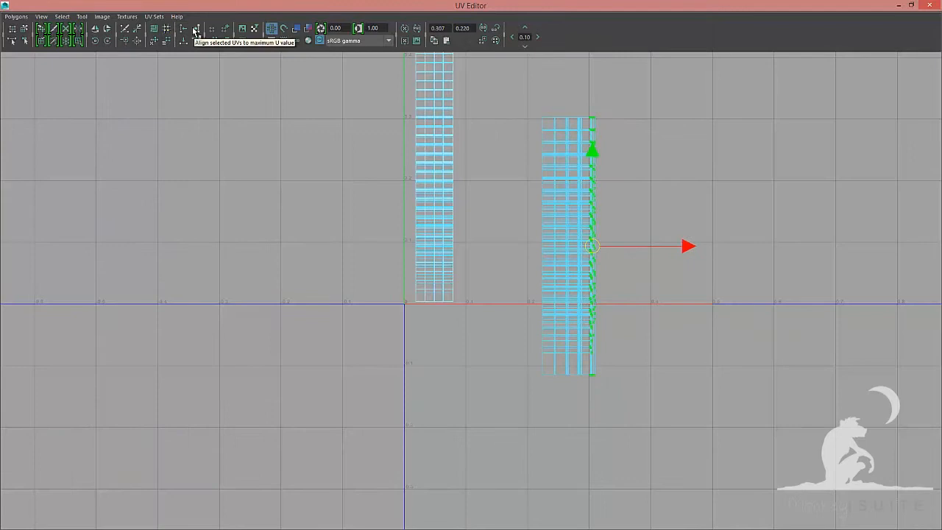
click(195, 30)
scroll(515, 147, up, 1)
key(F8)
drag(515, 148, 643, 253)
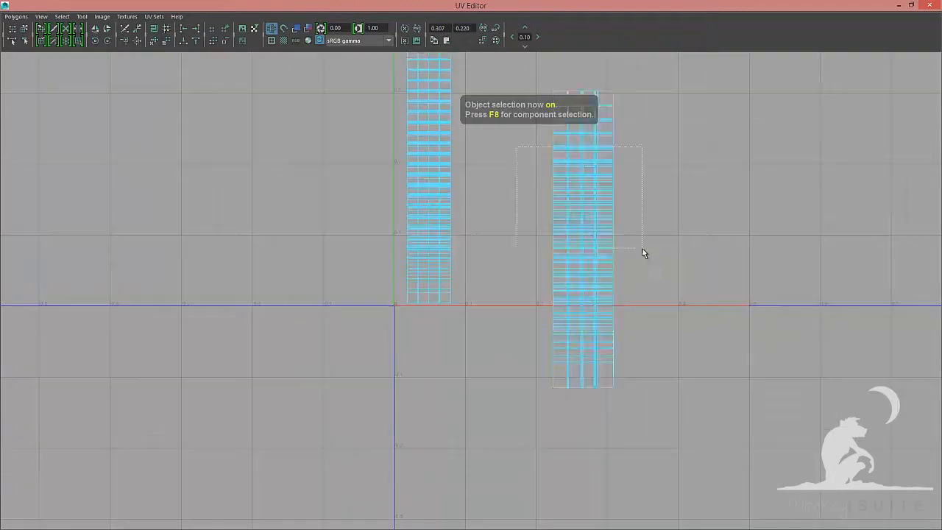
Move the second stacked column below V=0 and scale it narrower to match the first column's width
alt+middle_drag(574, 221, 574, 303)
drag(559, 183, 407, 383)
drag(432, 172, 431, 179)
scroll(442, 221, up, 1)
key(r)
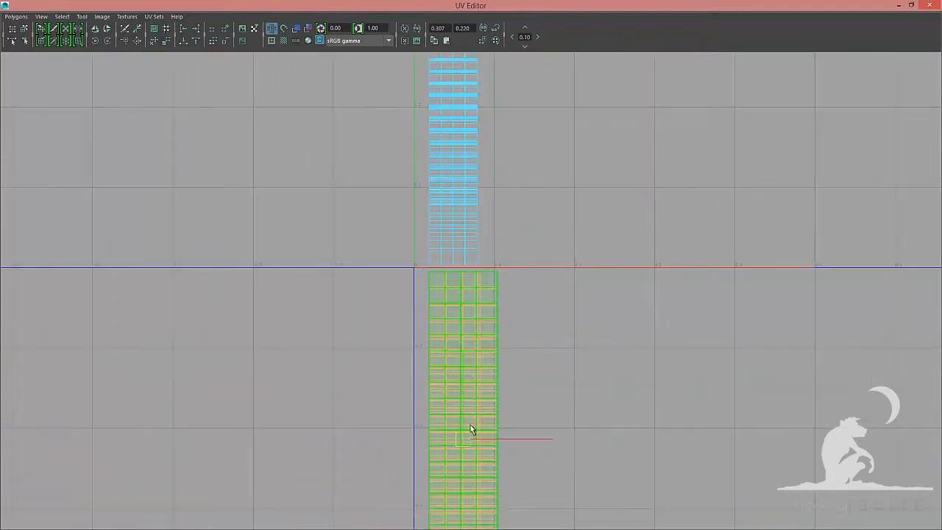
drag(465, 434, 429, 271)
drag(519, 273, 497, 271)
key(q)
key(F12)
drag(488, 468, 473, 273)
key(F8)
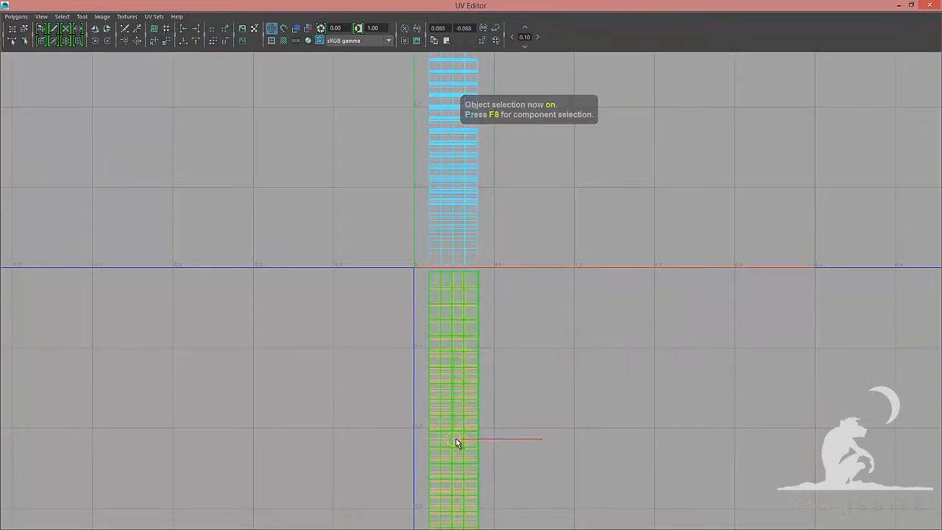
Reposition the narrowed second column beside the first one and select its shells' UVs for alignment
drag(454, 437, 429, 271)
drag(429, 271, 543, 149)
alt+middle_drag(535, 406, 526, 500)
alt+middle_drag(529, 243, 523, 422)
drag(528, 423, 412, 204)
key(F8)
scroll(472, 229, down, 1)
key(F12)
drag(525, 513, 455, 202)
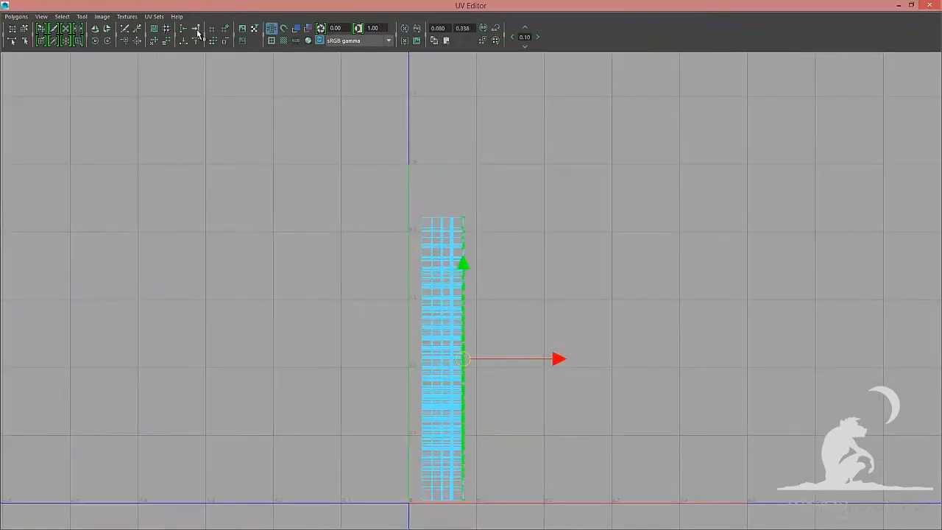
Align the selected column's UVs to the maximum and minimum U values
click(196, 30)
drag(386, 192, 429, 512)
click(184, 29)
drag(385, 166, 485, 221)
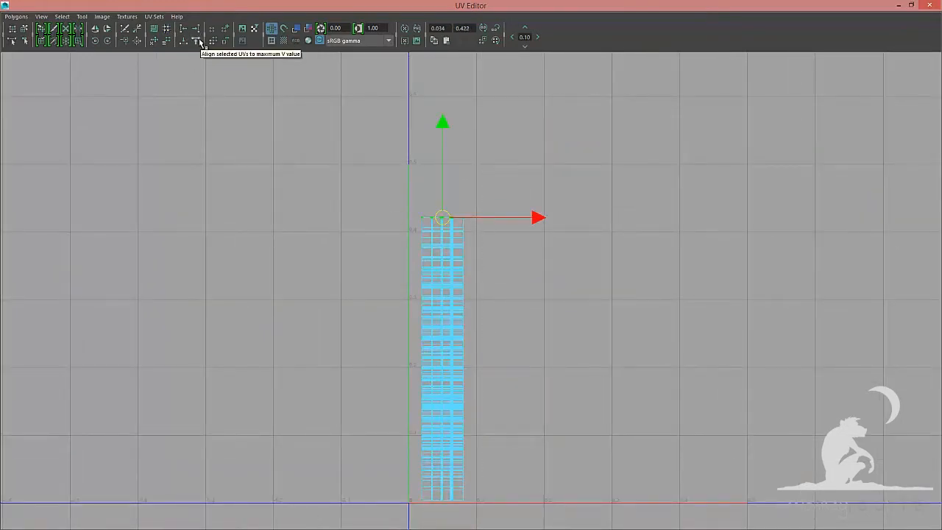
Select the column's UVs and unfold them with pinned unselected UVs and the vertical unfold constraint
drag(382, 184, 508, 519)
alt+middle_drag(485, 331, 508, 253)
scroll(508, 254, up, 1)
drag(404, 98, 488, 126)
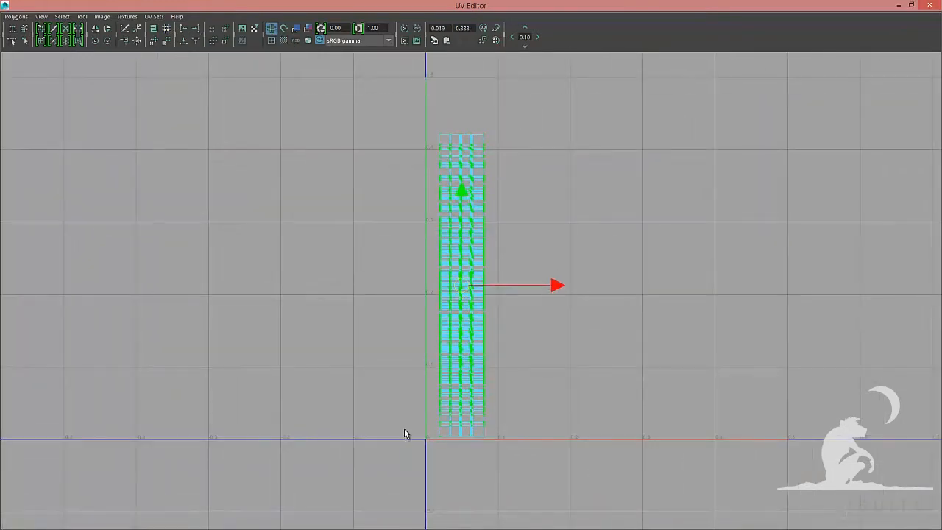
click(16, 16)
click(92, 248)
click(720, 368)
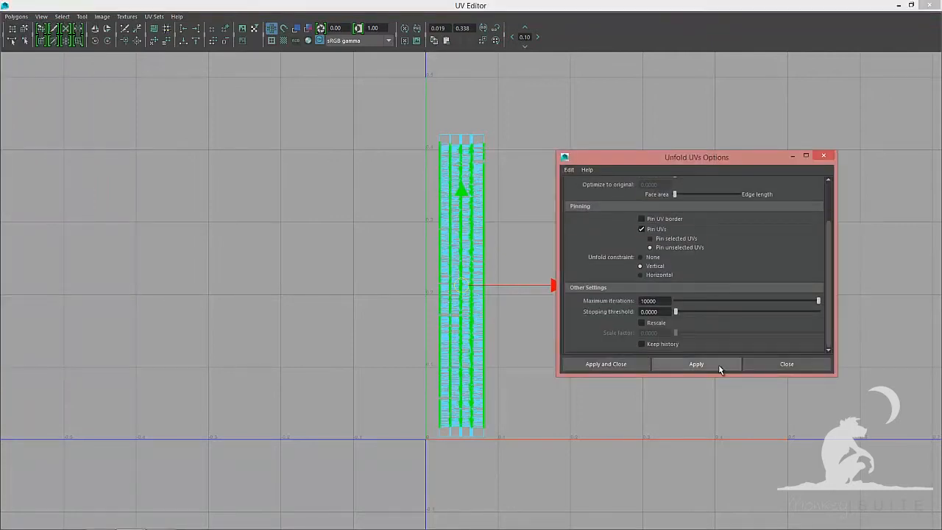
click(787, 365)
Select the whole column's UVs again and unfold them with the same options
drag(375, 107, 540, 455)
drag(521, 105, 478, 458)
click(16, 17)
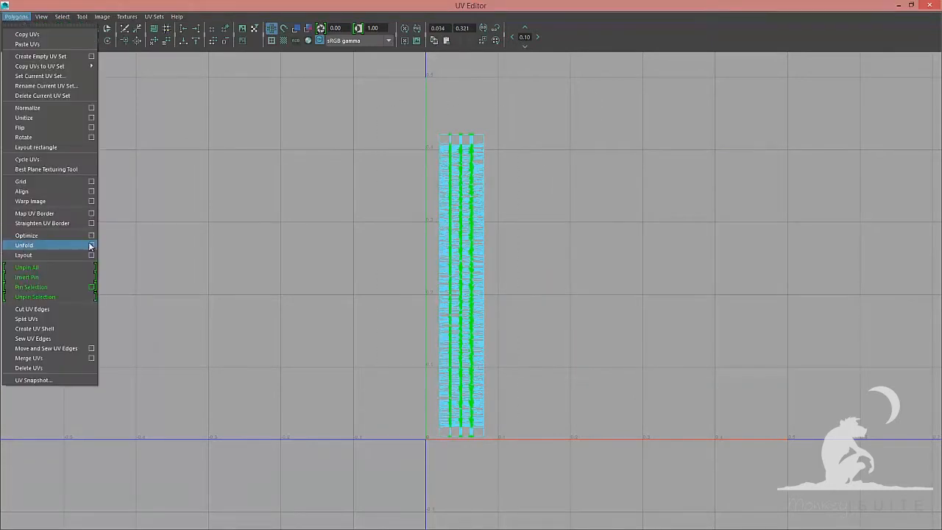
click(92, 246)
click(696, 364)
click(782, 364)
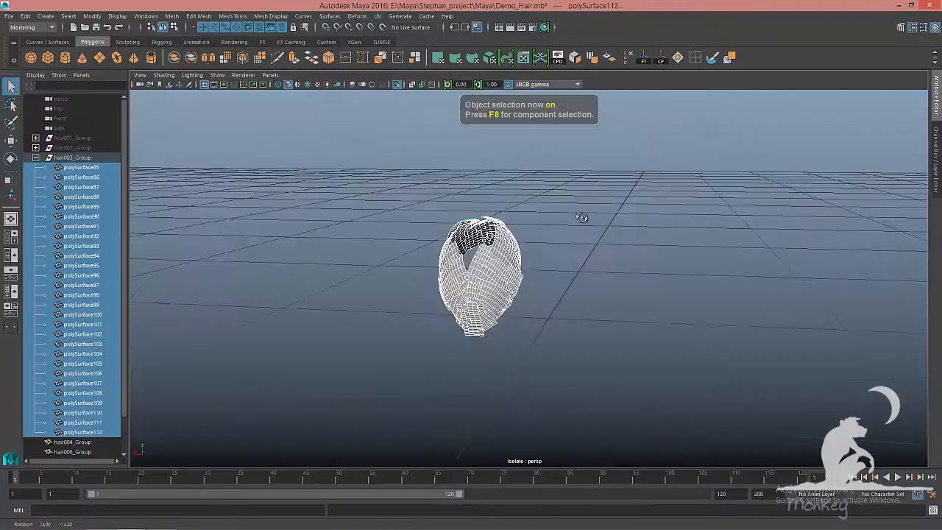
Hide the finished hair003 group in the viewport
key(6)
click(434, 231)
key(ctrl+h)
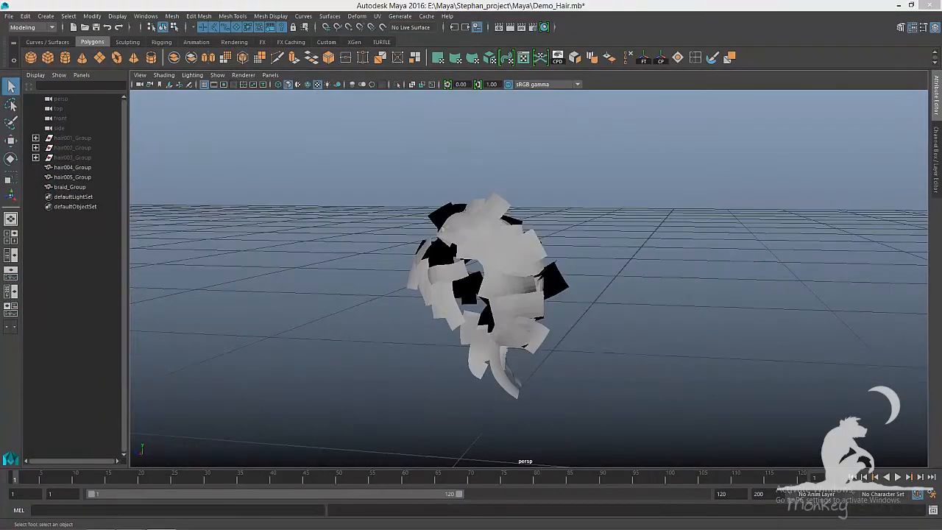
Select the hair004 group and separate its mesh into individual card pieces
click(456, 359)
click(172, 16)
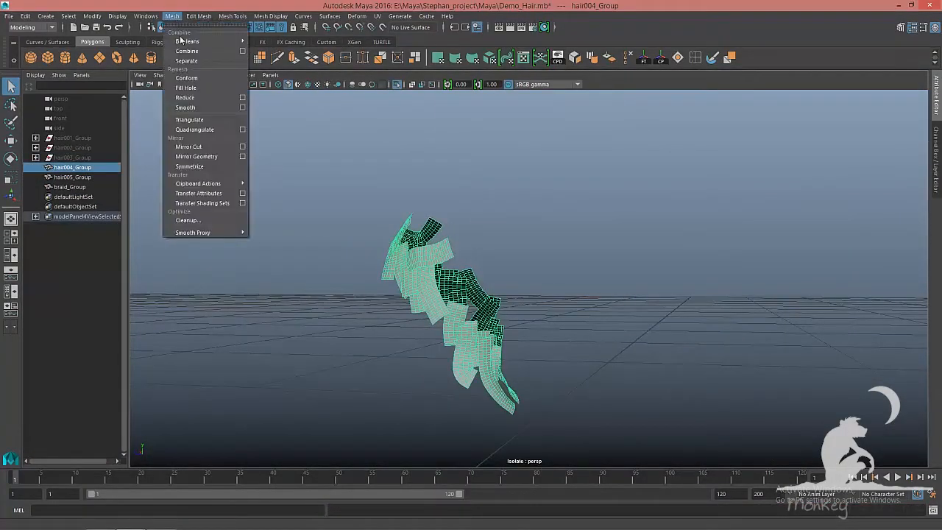
click(187, 56)
click(35, 167)
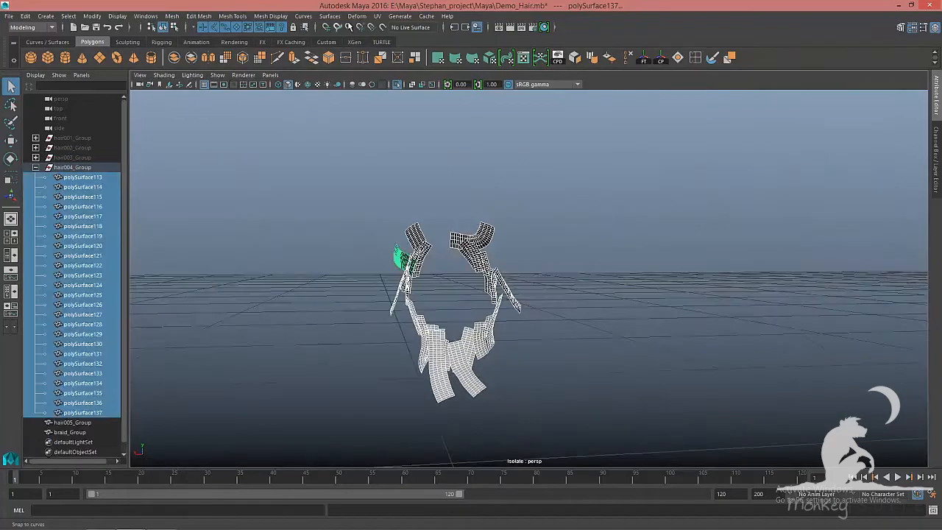
Planar-project the hair004 cards' UVs and unitize them
click(378, 15)
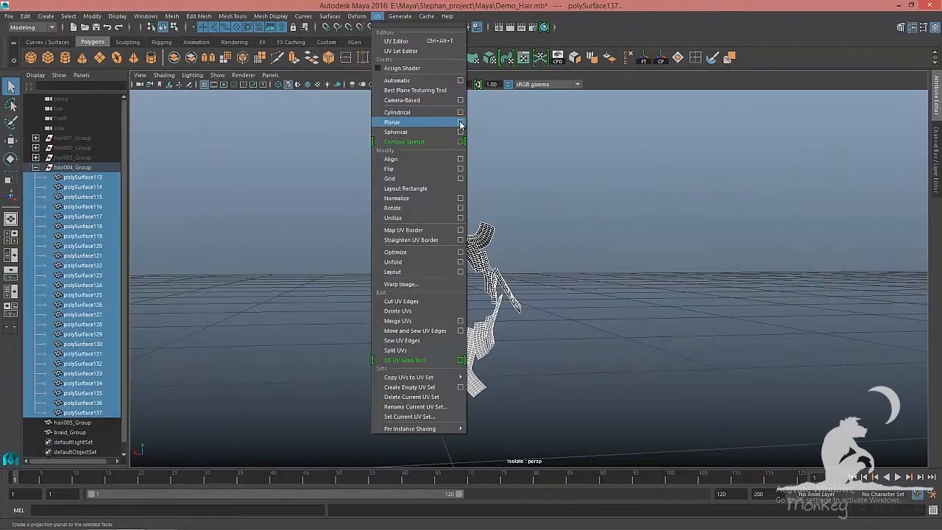
click(452, 120)
click(605, 330)
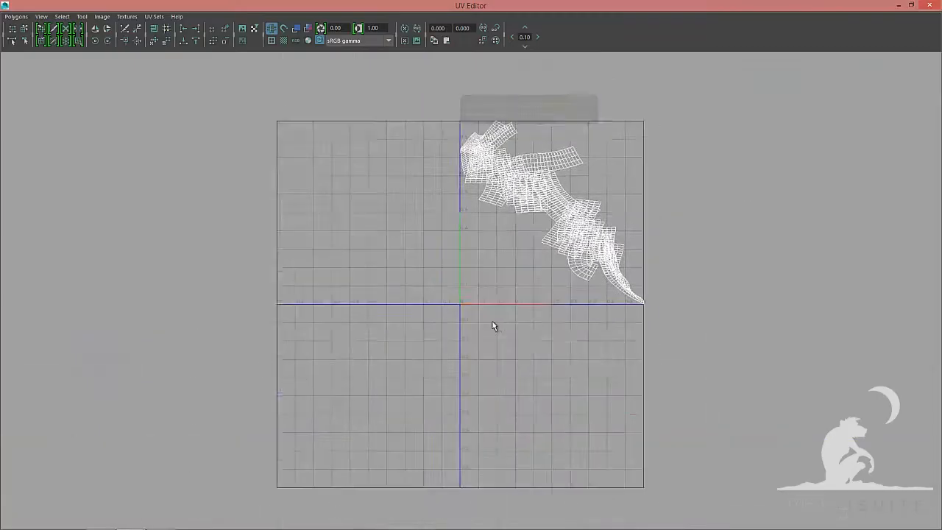
click(13, 16)
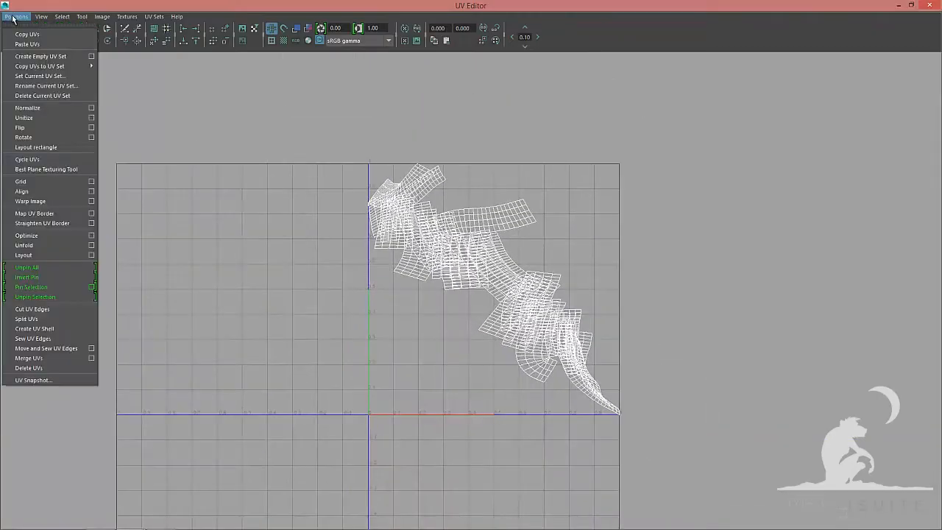
click(28, 119)
Move and sew the cards' UV edges and lay out the resulting shells in UV space
click(15, 16)
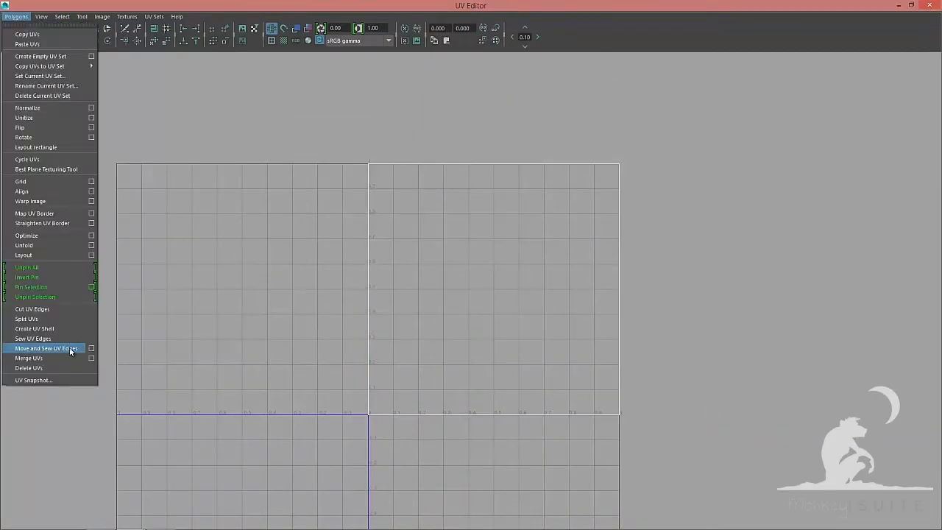
click(69, 348)
click(16, 16)
click(25, 257)
key(f)
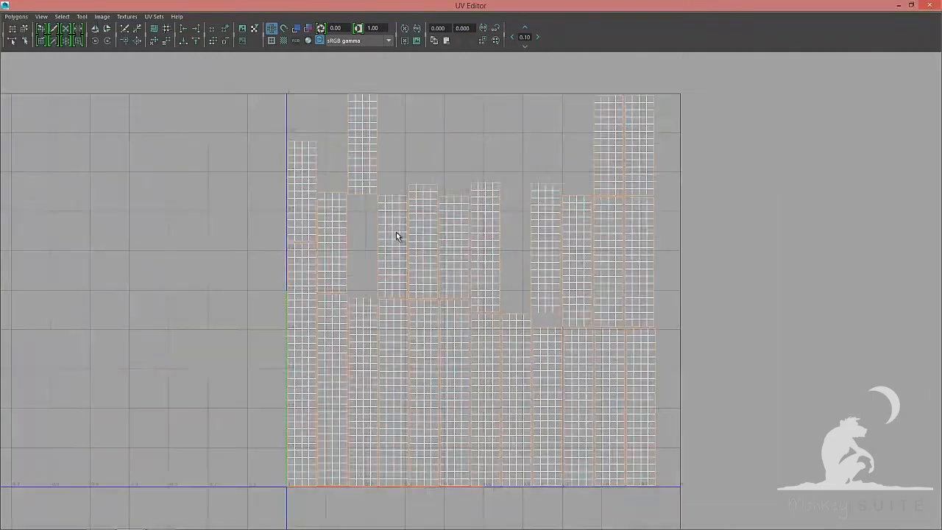
Rearrange the laid-out card shells, moving a group of them outside the 0–1 range
right_drag(396, 232, 396, 265)
alt+middle_drag(294, 317, 376, 282)
click(385, 324)
drag(484, 336, 348, 337)
click(435, 367)
drag(427, 367, 272, 192)
scroll(373, 196, down, 3)
drag(383, 80, 729, 221)
drag(555, 194, 881, 361)
alt+middle_drag(881, 361, 665, 332)
drag(674, 319, 674, 269)
drag(613, 290, 625, 275)
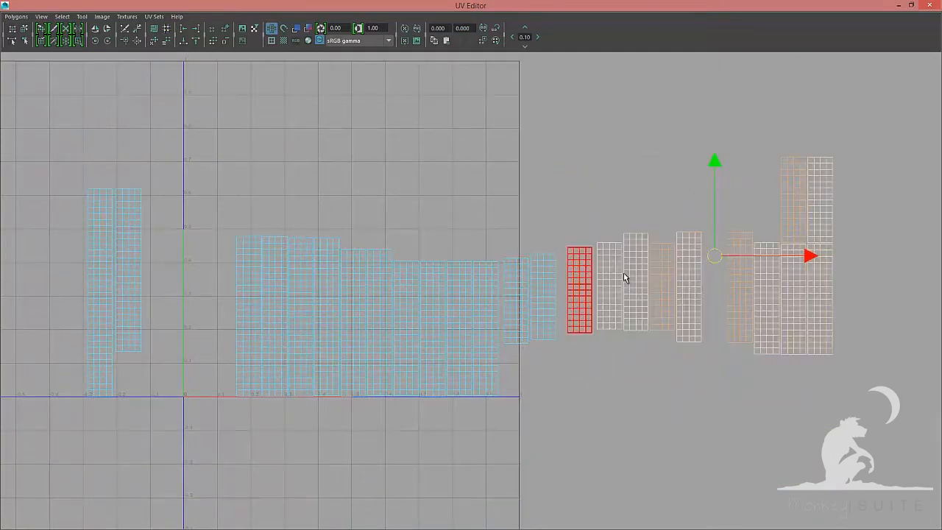
Start placing the card shells side by side in a row with their top edges aligned
drag(807, 214, 845, 288)
alt+middle_drag(238, 231, 271, 234)
scroll(471, 291, down, 3)
drag(324, 214, 799, 390)
drag(604, 324, 650, 324)
click(398, 318)
alt+middle_drag(398, 319, 464, 321)
scroll(463, 322, up, 5)
drag(523, 330, 255, 141)
click(551, 280)
drag(565, 331, 304, 142)
click(605, 309)
drag(606, 333, 352, 142)
alt+middle_drag(625, 257, 463, 249)
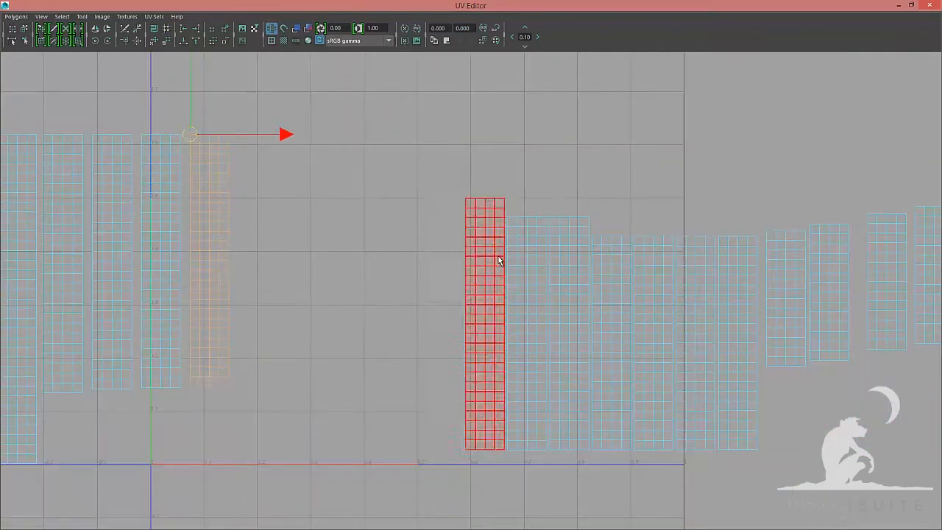
Continue moving card shells into the row, aligning each top edge with the others
click(495, 272)
drag(486, 325, 238, 134)
click(529, 287)
drag(527, 333, 287, 134)
click(575, 287)
drag(570, 333, 550, 218)
drag(551, 217, 335, 134)
click(612, 294)
drag(612, 342, 441, 137)
click(655, 309)
alt+middle_drag(685, 280, 458, 281)
click(471, 317)
drag(468, 344, 312, 138)
click(517, 331)
click(560, 295)
drag(558, 300, 350, 137)
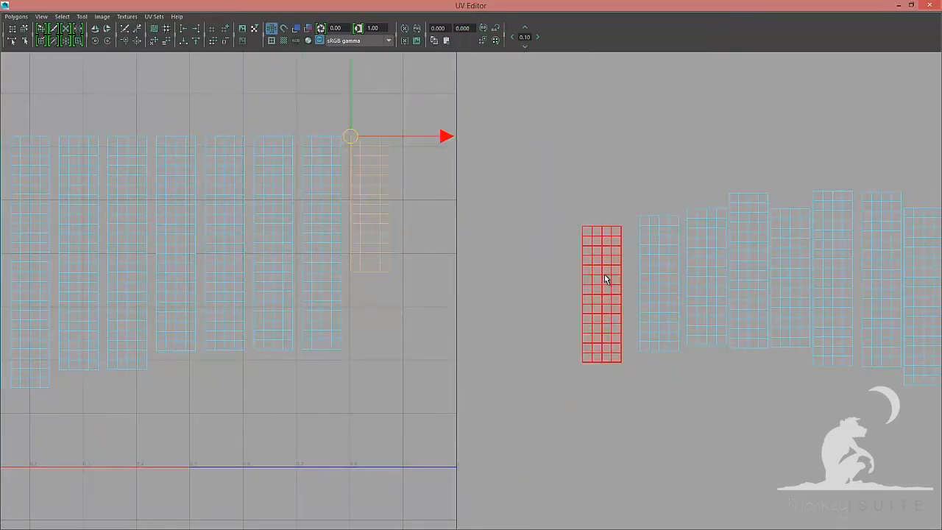
Add more card shells to the row, keeping their top edges aligned
drag(636, 210, 640, 215)
drag(640, 215, 448, 137)
alt+middle_drag(700, 266, 391, 272)
click(398, 287)
drag(398, 282, 187, 142)
click(440, 277)
drag(305, 177, 237, 142)
click(483, 285)
drag(482, 285, 449, 214)
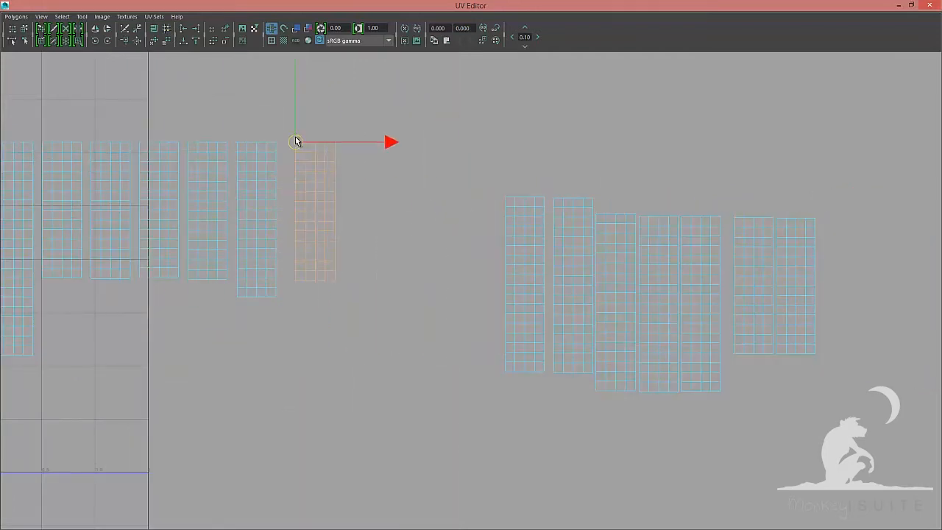
drag(520, 200, 506, 196)
drag(505, 197, 334, 142)
click(578, 258)
drag(573, 286, 384, 142)
click(619, 252)
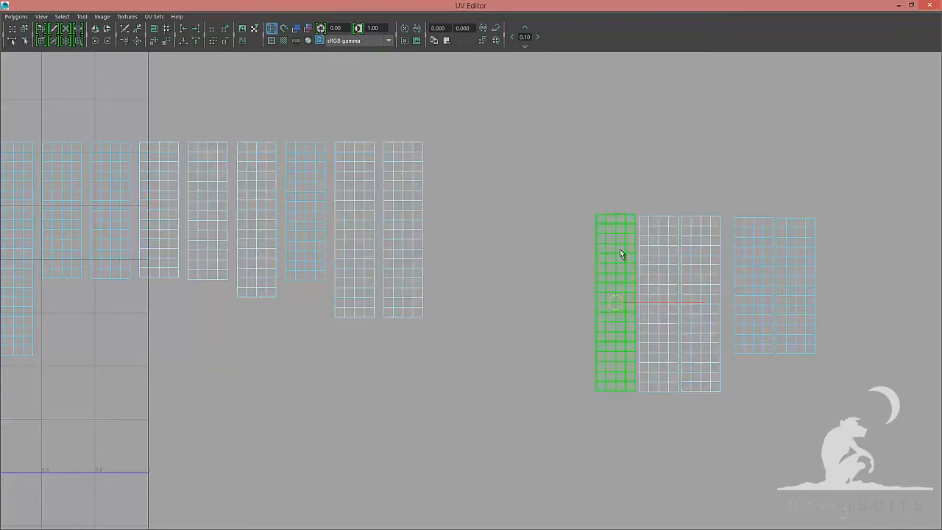
Move the last remaining card shells into the row with aligned top edges
drag(616, 303, 596, 214)
drag(596, 215, 432, 142)
drag(642, 217, 483, 142)
click(703, 304)
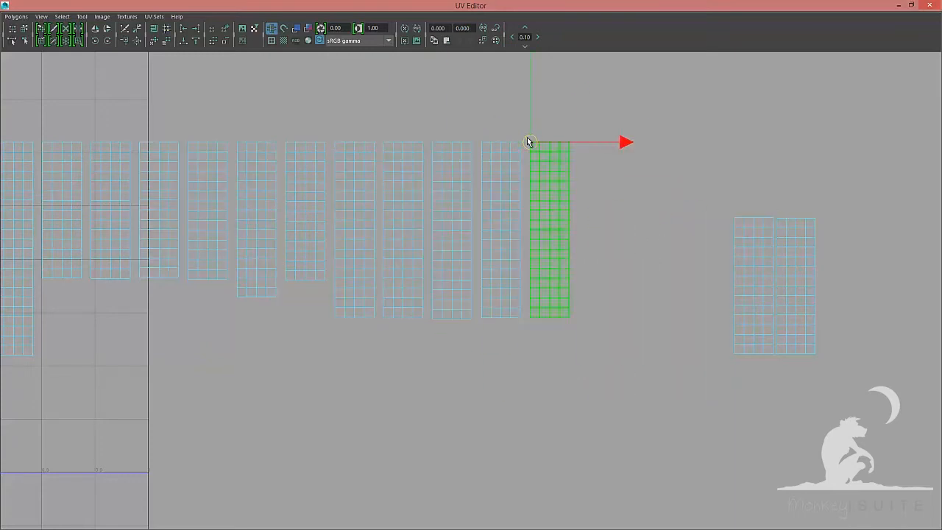
click(794, 294)
drag(793, 287, 780, 219)
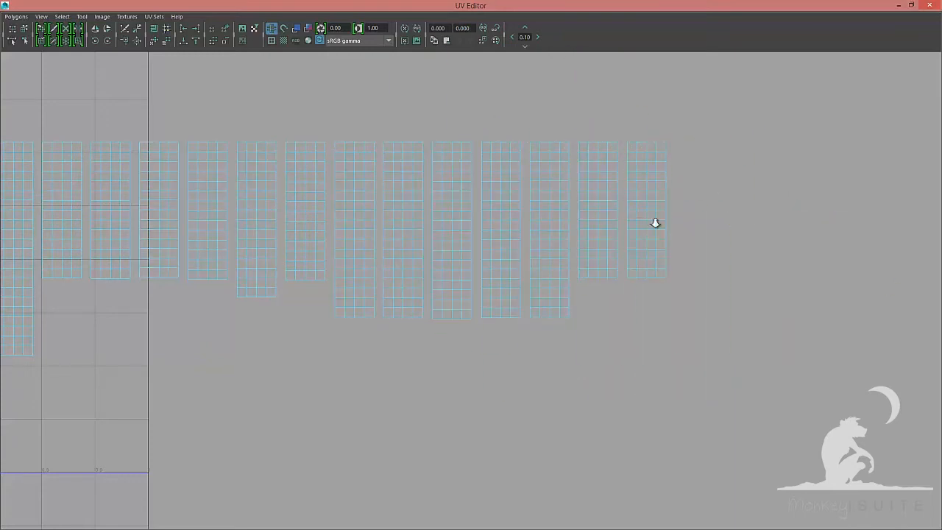
Select the bottom-edge UVs of all shells in the row and align them to the minimum V value
alt+right_drag(655, 223, 582, 228)
alt+middle_drag(309, 247, 846, 234)
shift+drag(422, 372, 571, 398)
alt+middle_drag(570, 394, 395, 380)
shift+drag(395, 338, 500, 358)
shift+drag(499, 320, 708, 335)
alt+middle_drag(709, 331, 404, 337)
shift+drag(393, 248, 538, 272)
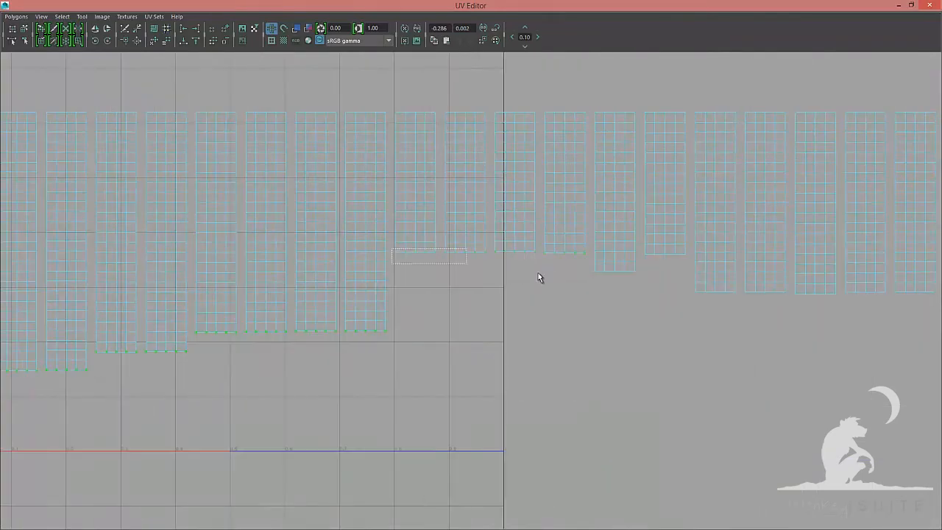
alt+middle_drag(541, 272, 482, 275)
alt+middle_drag(340, 309, 1, 341)
shift+drag(404, 312, 570, 336)
shift+drag(565, 268, 685, 289)
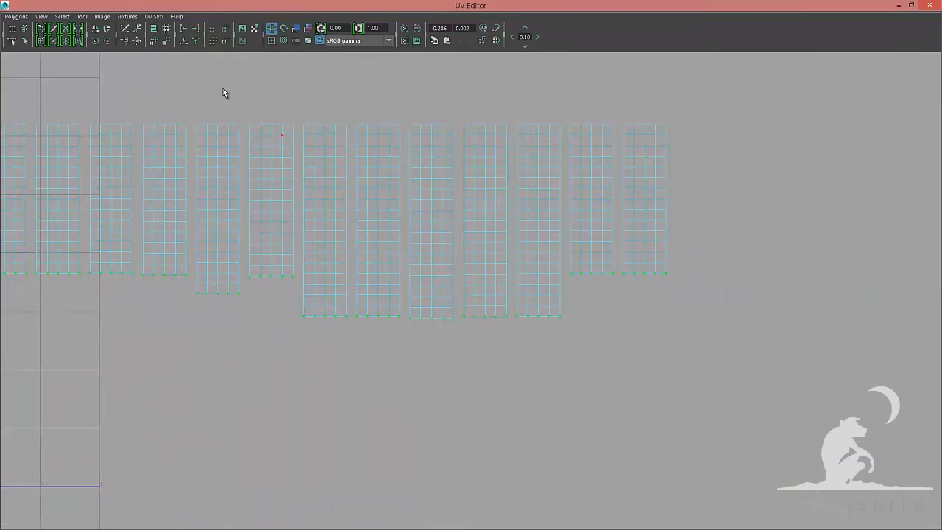
click(182, 42)
Switch to shell selection and start sliding the shells so they sit edge to edge without gaps
alt+middle_drag(311, 306, 707, 319)
key(F8)
click(246, 258)
alt+middle_drag(184, 232, 553, 248)
drag(410, 354, 388, 150)
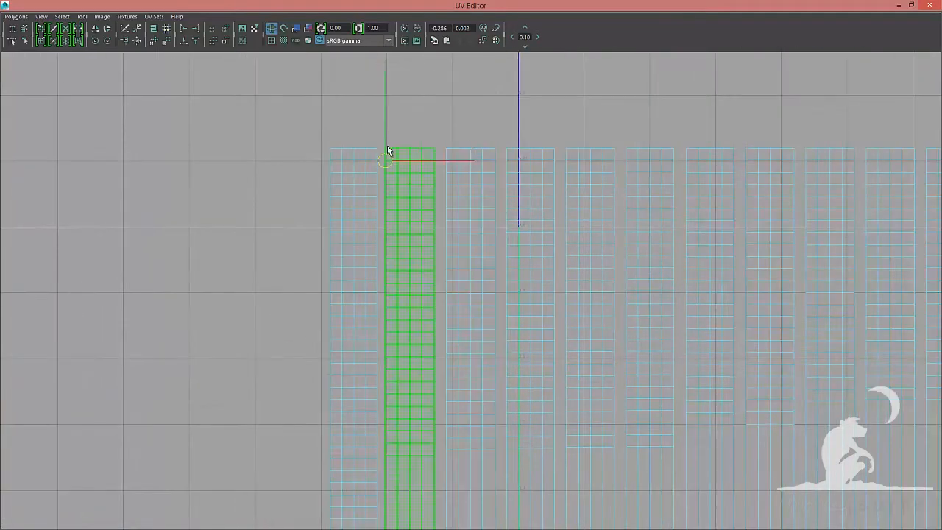
drag(471, 351, 446, 148)
drag(447, 148, 506, 148)
click(530, 294)
drag(531, 351, 566, 148)
alt+middle_drag(518, 219, 326, 214)
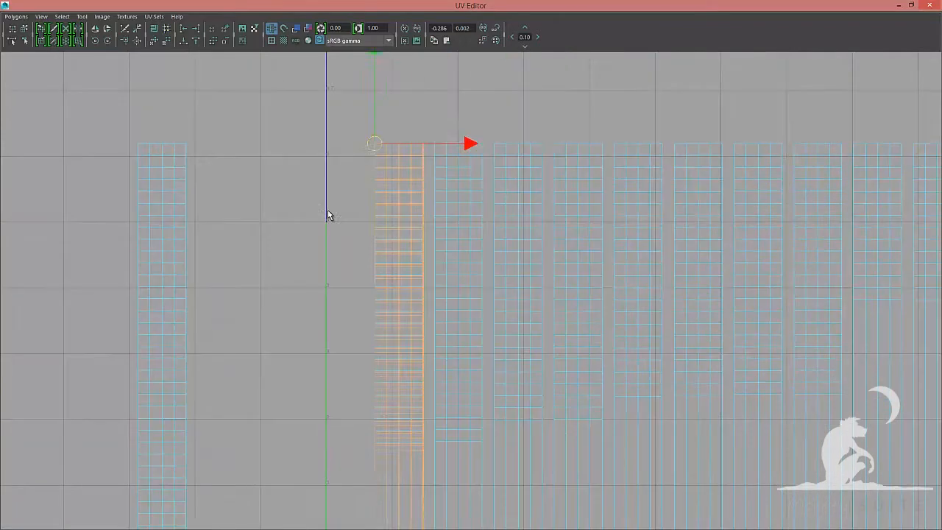
Continue packing the next shells tightly against their neighbours along the row
click(398, 294)
drag(399, 346, 434, 143)
click(464, 296)
drag(458, 347, 434, 144)
drag(435, 144, 496, 147)
click(522, 296)
drag(519, 347, 554, 144)
alt+middle_drag(697, 243, 471, 247)
Pack further shells edge to edge, closing the gaps between them
alt+middle_drag(349, 263, 345, 265)
drag(332, 173, 381, 173)
click(405, 291)
drag(400, 339, 430, 173)
click(452, 287)
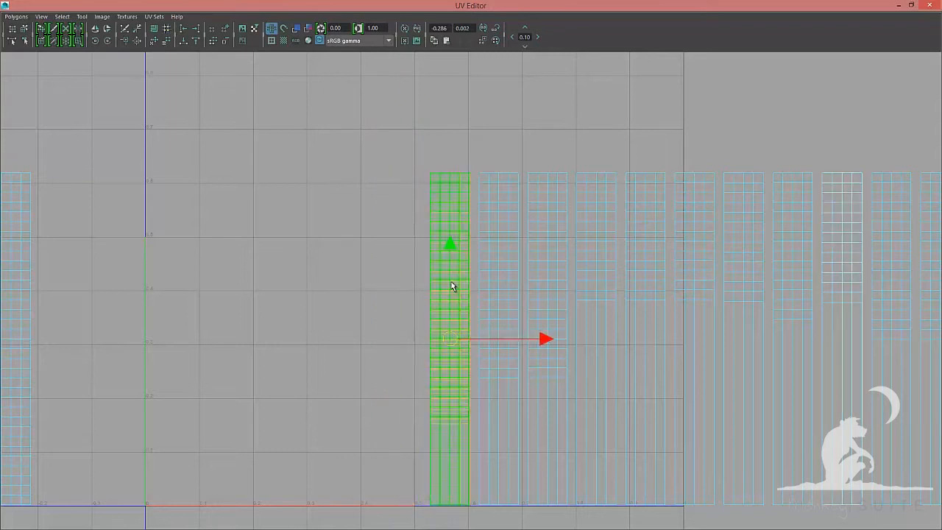
drag(450, 338, 429, 173)
drag(430, 173, 479, 172)
click(501, 288)
drag(499, 338, 527, 173)
click(550, 290)
drag(548, 339, 528, 173)
drag(528, 173, 577, 173)
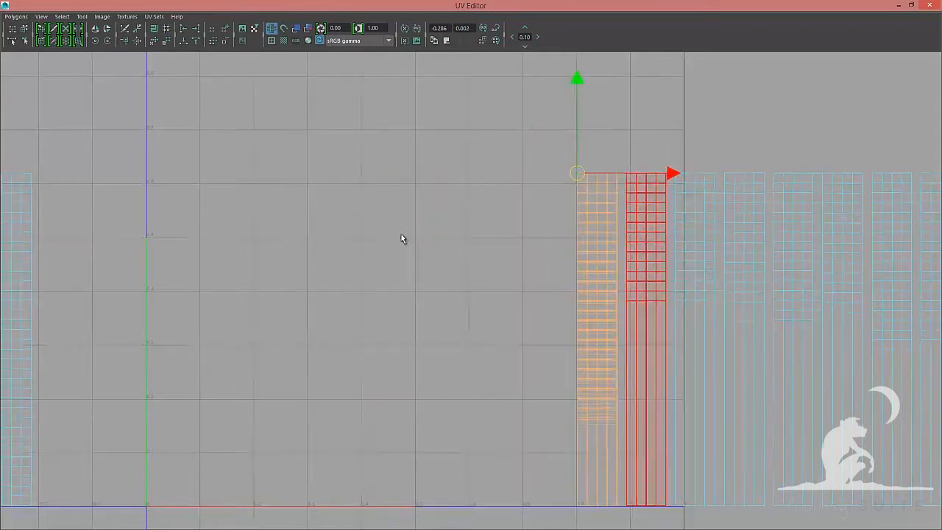
Slide the remaining shells of the row against one another so their edges touch without gaps
alt+middle_drag(648, 229, 296, 237)
click(247, 296)
drag(243, 346, 226, 181)
drag(225, 182, 273, 180)
click(296, 298)
drag(295, 347, 324, 182)
click(346, 298)
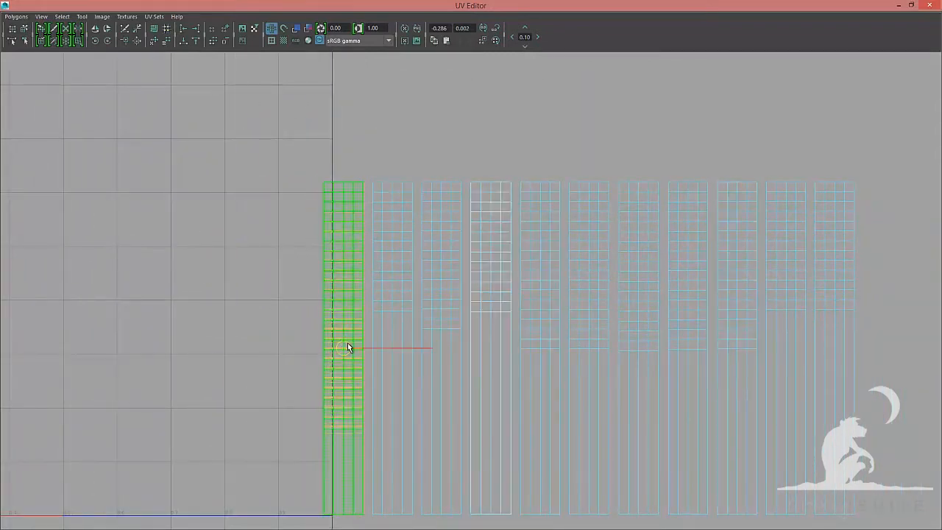
drag(347, 344, 323, 182)
drag(324, 182, 421, 182)
click(444, 283)
drag(442, 346, 518, 179)
alt+middle_drag(559, 257, 366, 254)
click(348, 289)
drag(347, 344, 376, 178)
click(400, 292)
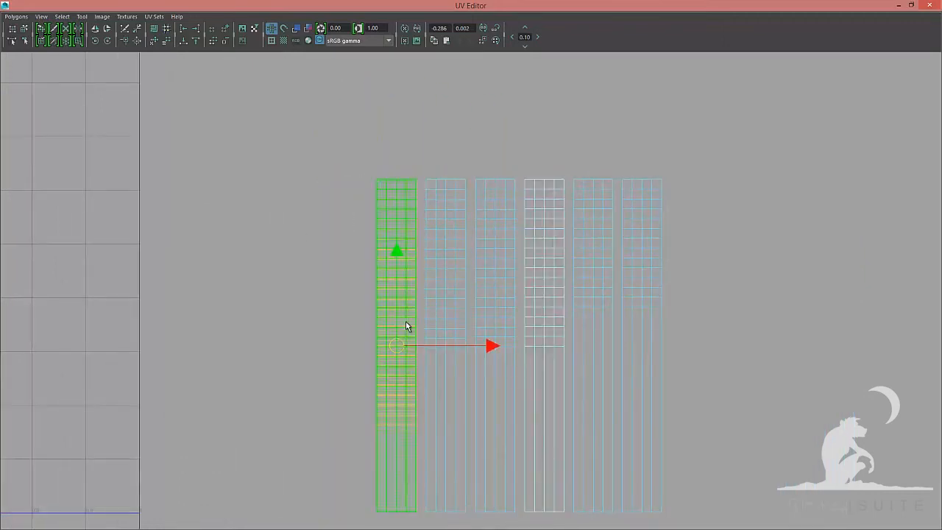
Pack the last shells of the row tightly against their neighbours
drag(397, 344, 377, 178)
drag(377, 178, 426, 169)
click(450, 294)
drag(446, 345, 477, 179)
click(499, 296)
drag(495, 346, 476, 179)
drag(476, 179, 527, 176)
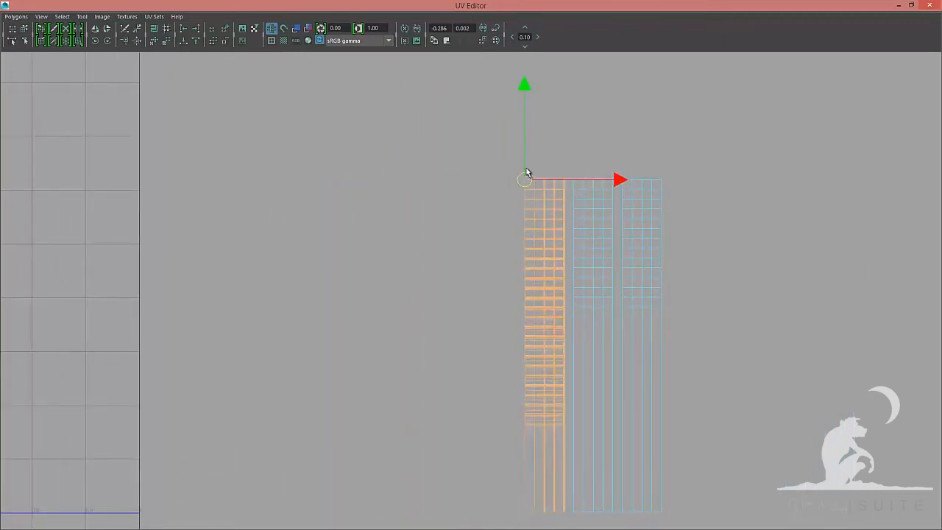
click(548, 294)
drag(545, 346, 575, 177)
click(596, 296)
drag(593, 345, 622, 179)
click(644, 295)
Move the packed block of shells into position near the UV origin
alt+right_drag(560, 235, 305, 234)
drag(643, 315, 157, 315)
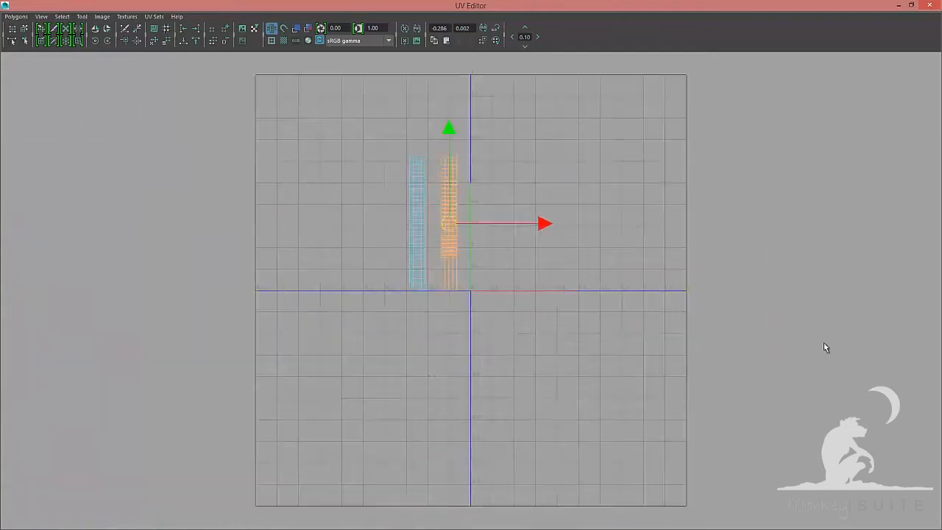
drag(470, 442, 364, 266)
alt+right_drag(322, 283, 273, 283)
drag(388, 392, 533, 368)
alt+middle_drag(462, 265, 350, 190)
alt+right_drag(350, 190, 390, 184)
Select the column's right-edge UVs and align them to maximum U, then align the left-edge UVs to minimum U
key(F8)
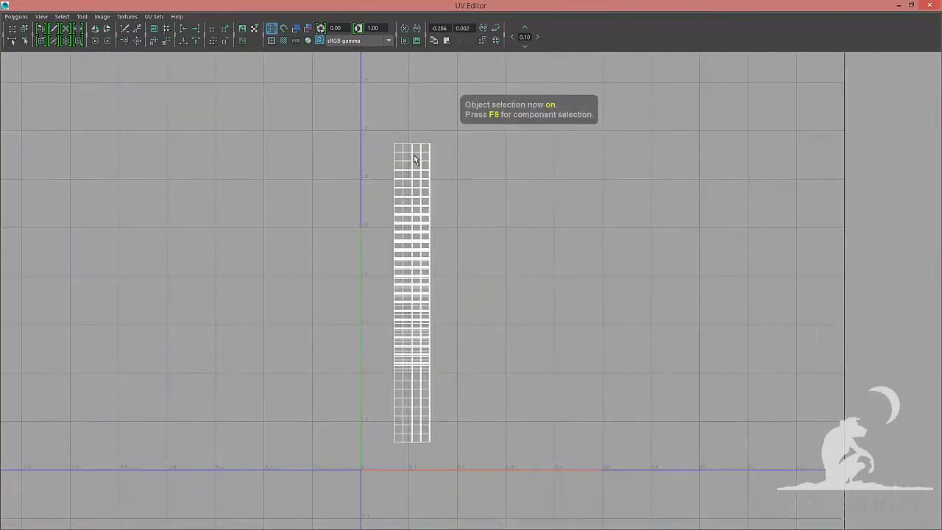
key(F8)
drag(457, 465, 371, 427)
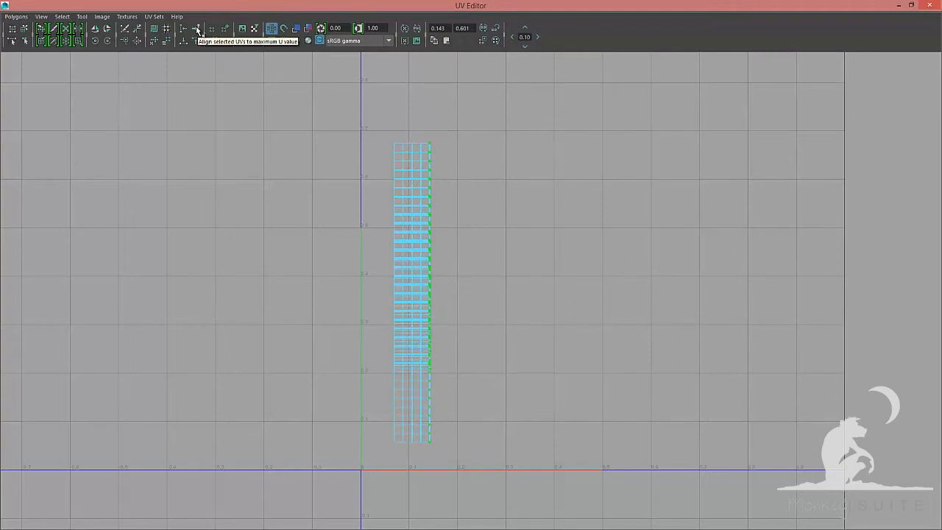
click(198, 31)
drag(450, 127, 377, 147)
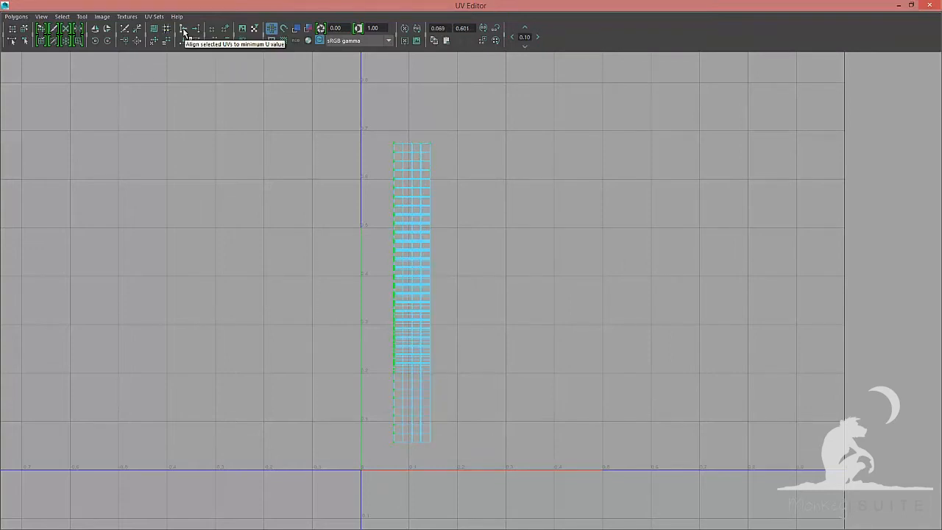
drag(443, 149, 443, 147)
Unfold the selected column UVs with the Legacy method, pinning unselected UVs under a horizontal constraint
click(17, 16)
click(91, 246)
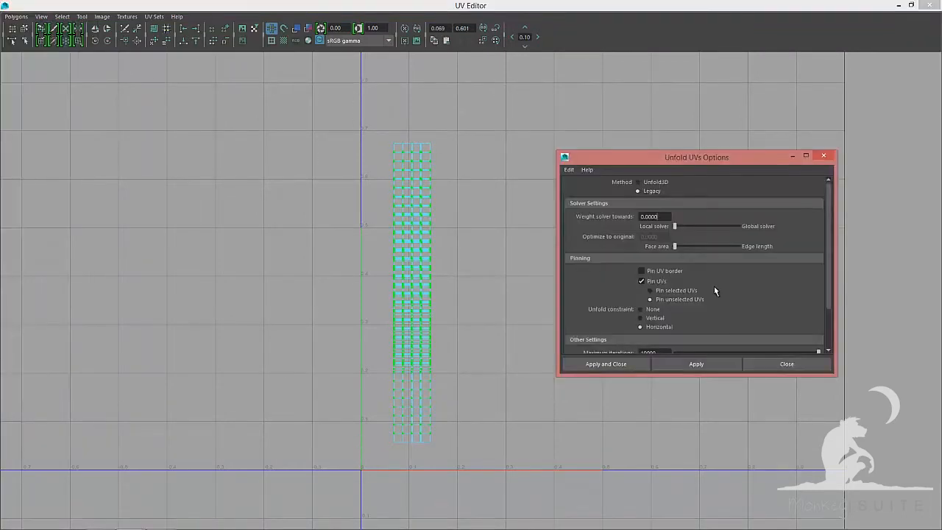
scroll(710, 294, down, 2)
click(671, 365)
click(736, 365)
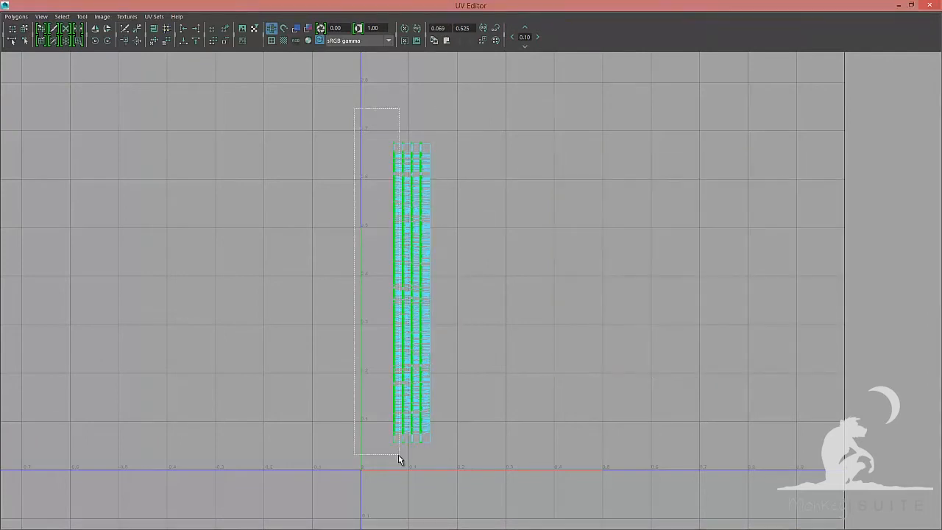
drag(399, 460, 399, 458)
click(18, 16)
click(91, 242)
scroll(655, 301, down, 2)
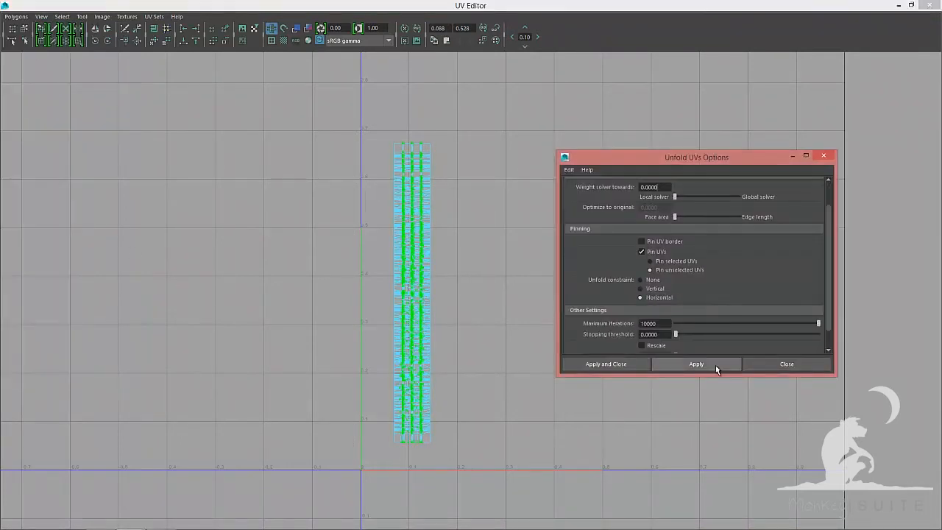
click(716, 366)
Hide the finished hair004 group and save the scene
key(F8)
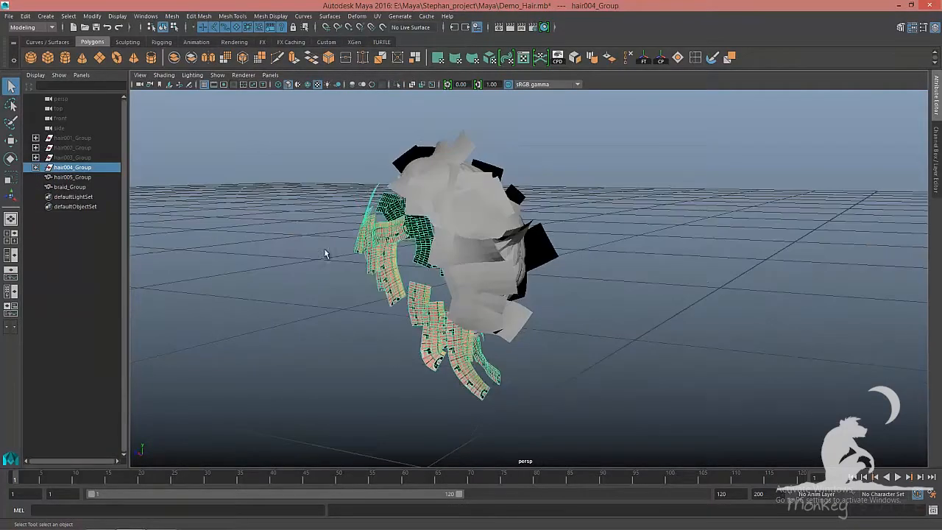
key(ctrl+h)
click(458, 274)
key(ctrl+s)
Isolate the hair005 group, select all its polySurfaces, and apply a Planar projection from the X axis
key(ctrl+1)
right_click(425, 237)
mouse_move(427, 290)
alt+mouse_down()
mouse_move(472, 299)
mouse_move(508, 276)
alt+mouse_up()
key(5)
click(173, 16)
click(193, 63)
click(35, 177)
click(82, 187)
shift+click(90, 402)
click(378, 16)
click(461, 123)
click(705, 333)
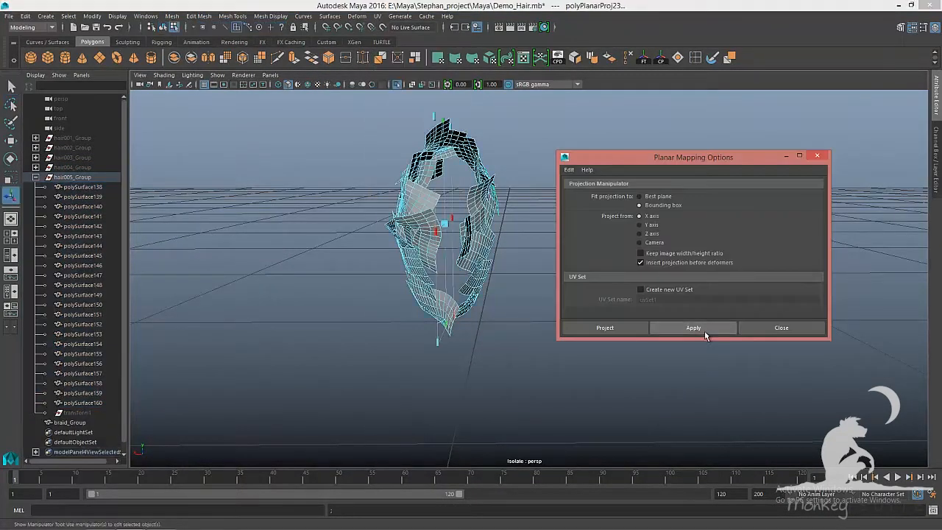
click(781, 328)
Unitize the hair005 UVs and move-and-sew their UV edges into card shells
key(F8)
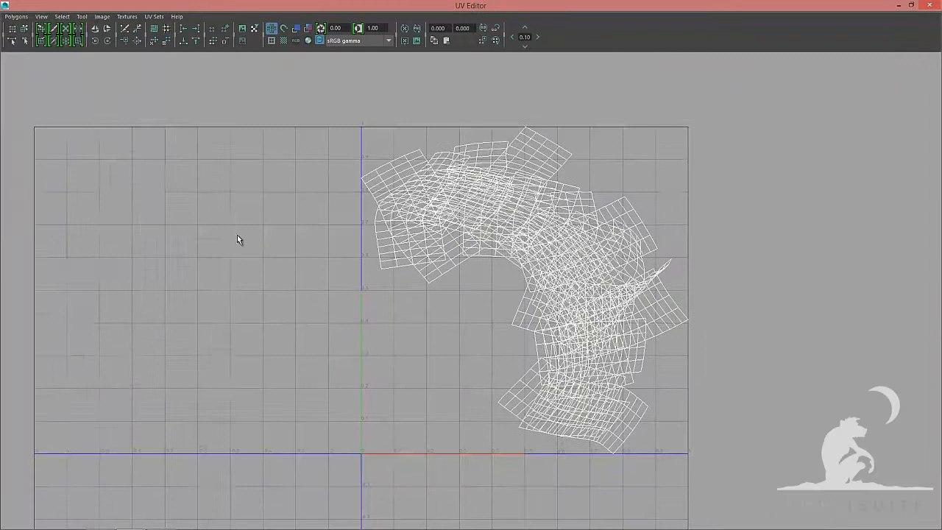
click(15, 16)
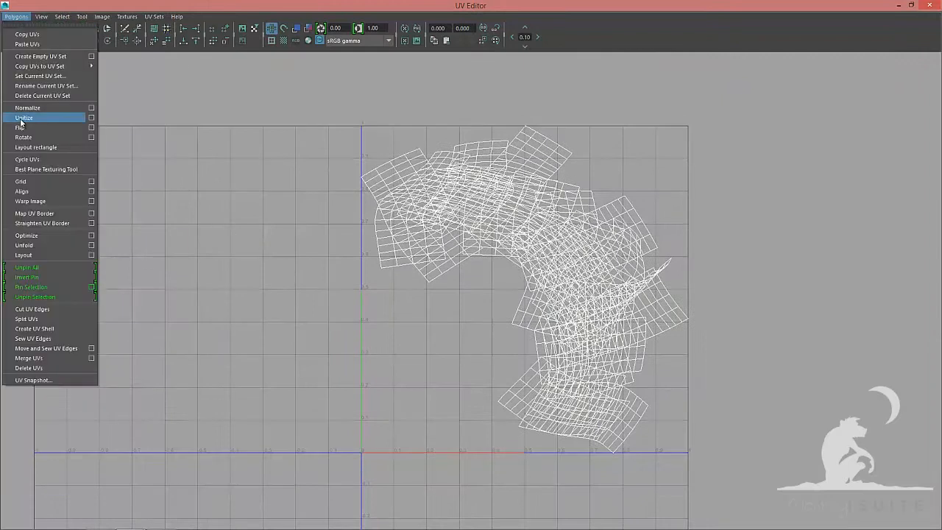
click(19, 120)
click(15, 17)
click(66, 348)
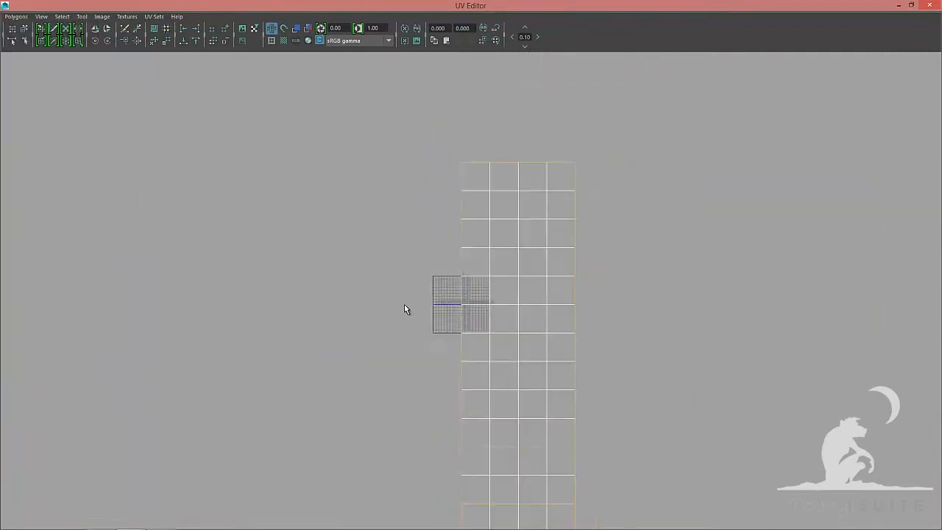
Lay out the hair005 UV shells inside the 0 to 1 space and frame them
click(15, 16)
click(24, 256)
key(f)
key(F8)
key(F8)
click(336, 327)
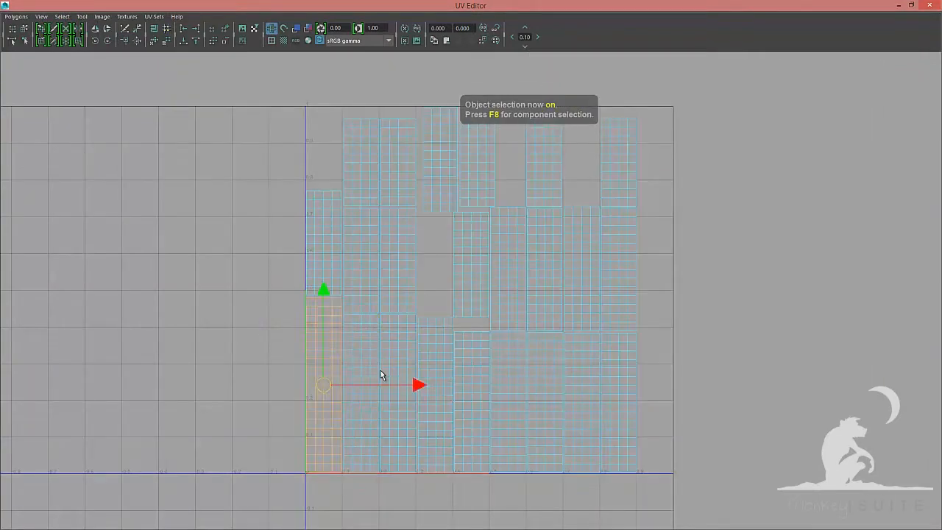
Undo the last four operations
key(ctrl+z)
key(ctrl+z)
scroll(444, 357, up, 2)
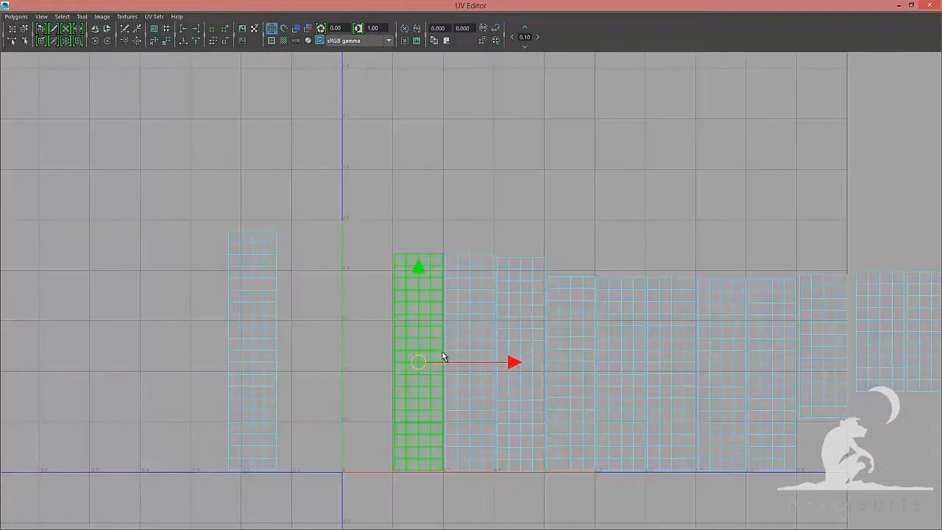
key(ctrl+z)
key(ctrl+z)
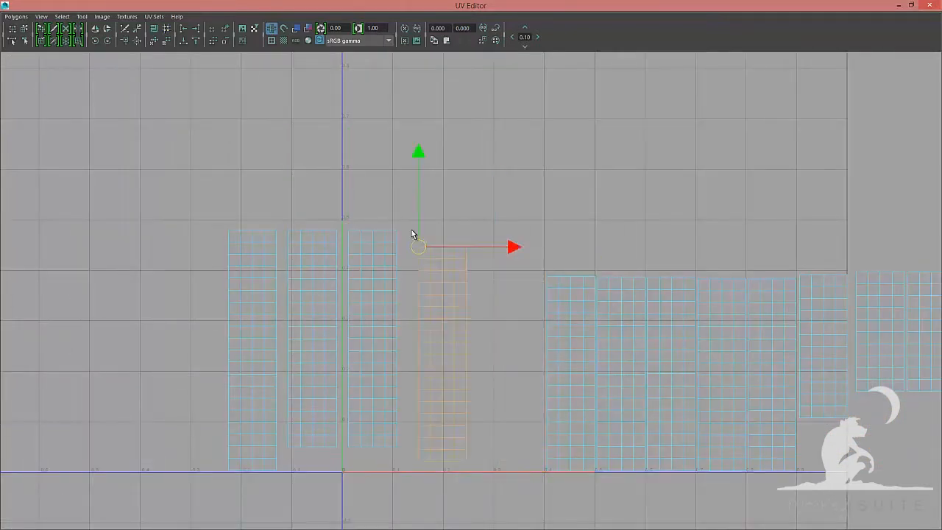
Move the hair005 card shells up into a single row, placing each beside its neighbour
click(576, 349)
drag(547, 278, 469, 231)
alt+middle_drag(619, 377, 425, 356)
click(425, 356)
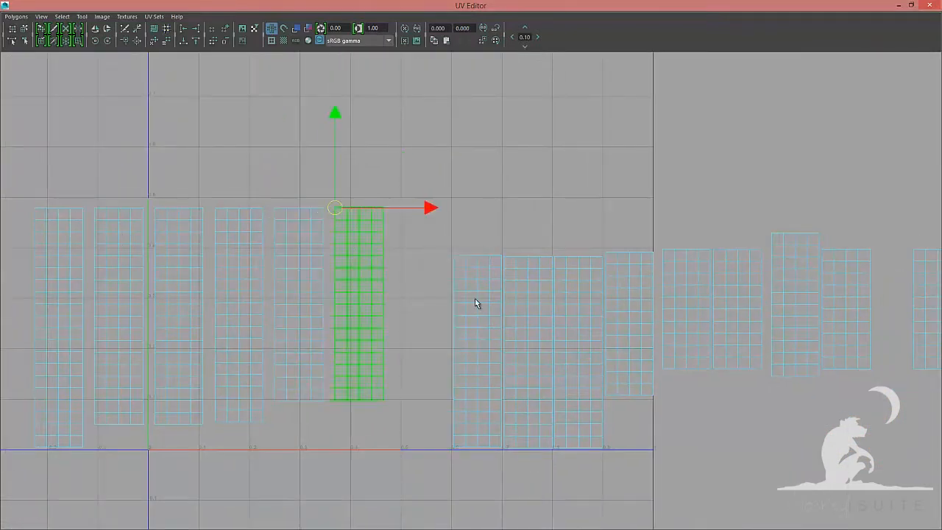
click(477, 346)
drag(478, 351, 396, 208)
click(527, 349)
drag(528, 352, 456, 208)
click(578, 347)
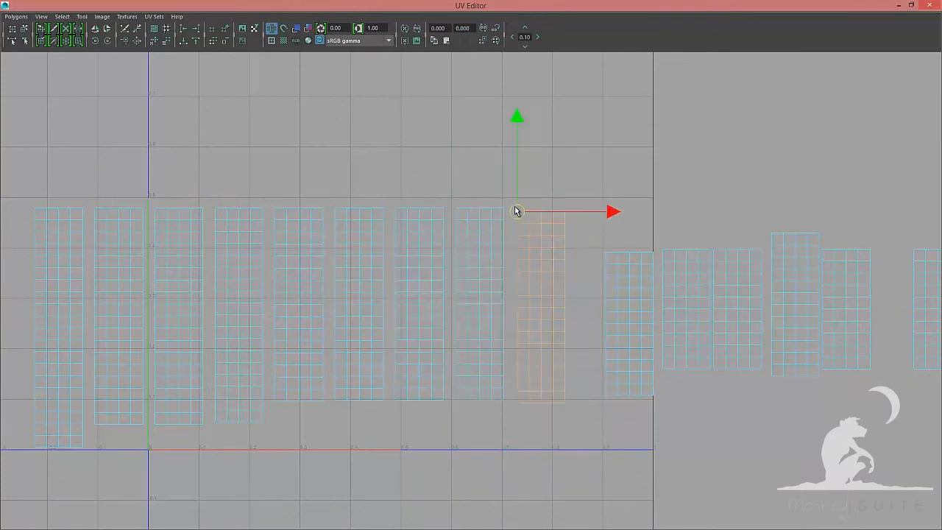
Continue lining up the next shells along the top of the row
click(630, 315)
drag(570, 207, 578, 207)
click(689, 312)
drag(689, 312, 637, 208)
alt+middle_drag(722, 245, 430, 252)
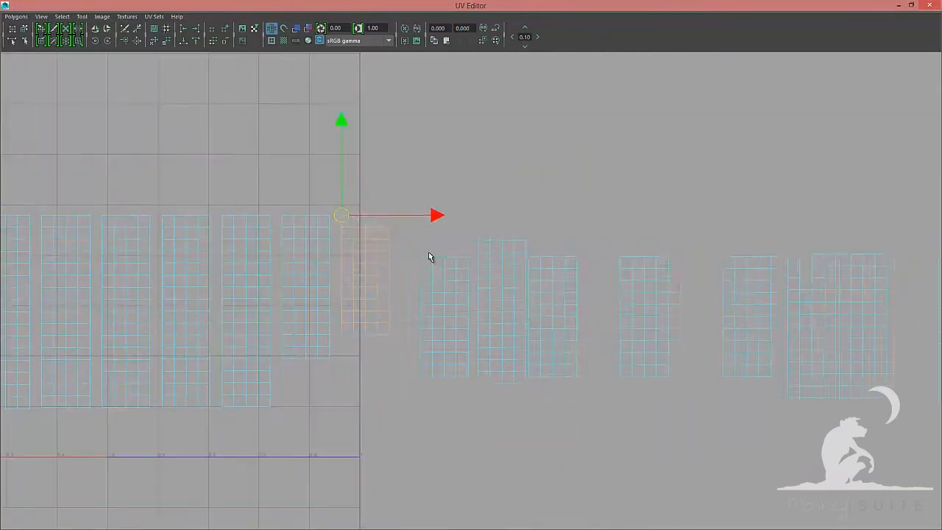
drag(409, 224, 931, 416)
drag(737, 317, 819, 317)
Slide further shells into the row edge to edge, closing the gaps
click(529, 316)
click(584, 313)
drag(583, 312, 520, 242)
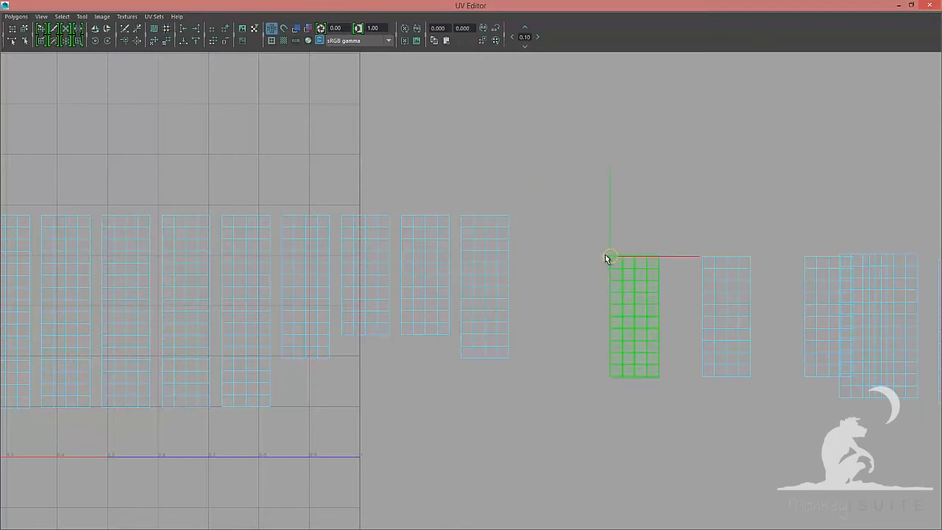
alt+middle_drag(758, 242, 470, 238)
click(541, 310)
drag(541, 310, 499, 308)
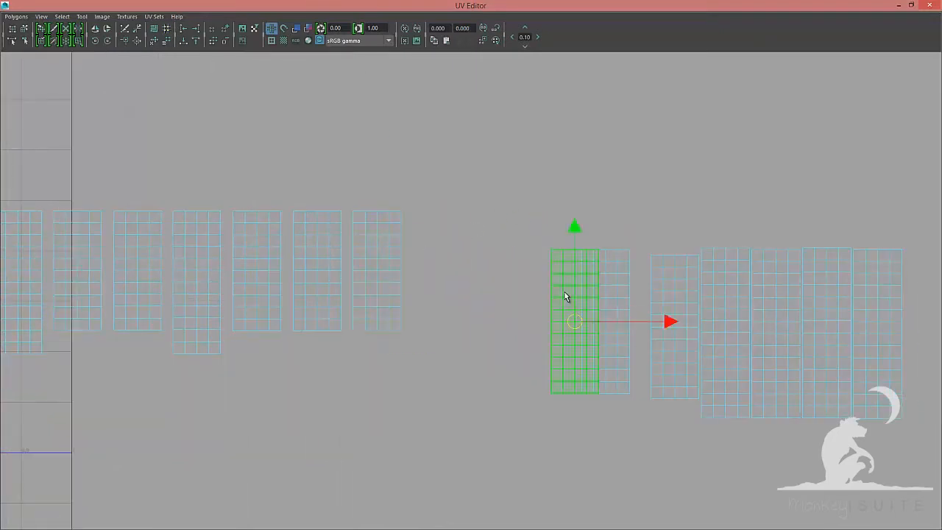
drag(552, 249, 414, 212)
click(606, 313)
drag(606, 321, 582, 250)
drag(582, 251, 473, 211)
click(678, 292)
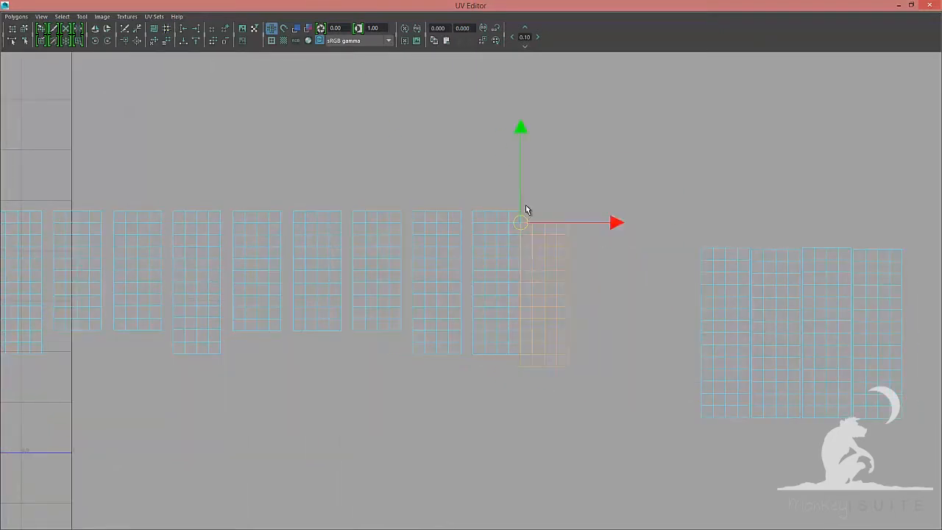
Move the last remaining shells into the end of the row
drag(751, 249, 653, 212)
click(825, 336)
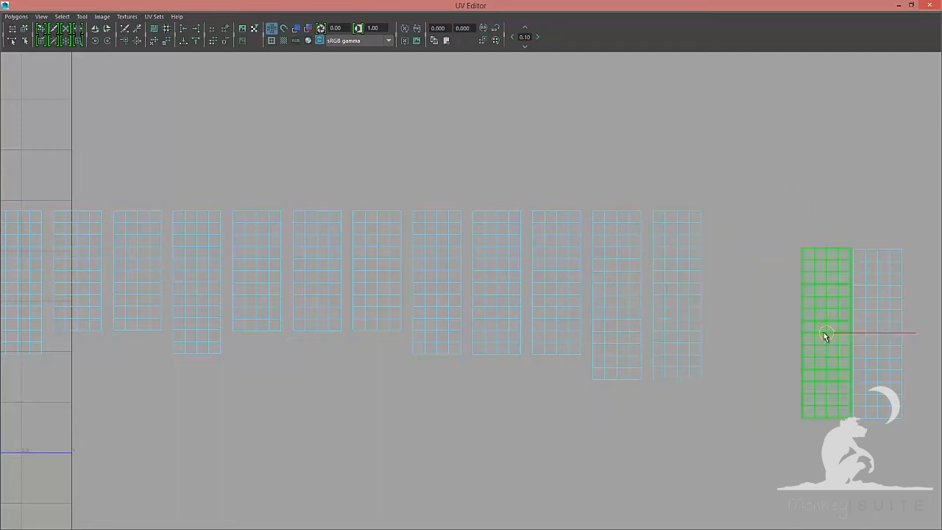
click(876, 294)
drag(856, 251, 775, 213)
click(743, 169)
scroll(402, 269, down, 3)
alt+middle_drag(361, 272, 917, 206)
scroll(444, 242, up, 4)
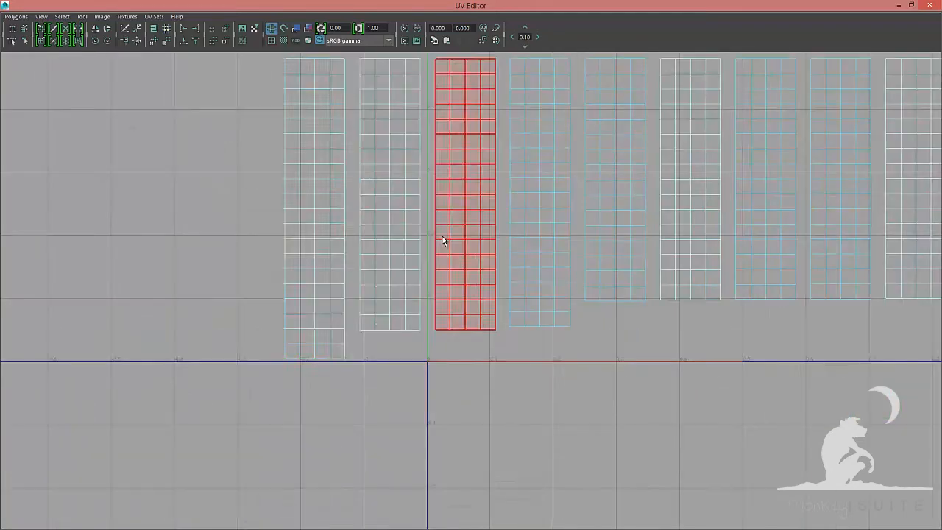
Select the bottom-edge UVs of all shells in the row and align them to the minimum V value
click(315, 295)
click(637, 342)
alt+middle_drag(912, 276, 300, 331)
shift+drag(343, 285, 414, 302)
shift+drag(420, 255, 563, 274)
shift+drag(644, 255, 866, 291)
alt+middle_drag(866, 292, 301, 292)
shift+drag(300, 285, 834, 350)
alt+right_drag(626, 335, 475, 334)
click(184, 42)
Switch to shell selection and slide the next shells of the row edge to edge, closing the gaps
alt+middle_drag(243, 214, 613, 219)
alt+right_drag(613, 218, 552, 220)
key(F8)
alt+middle_drag(551, 220, 829, 221)
alt+right_drag(273, 259, 384, 260)
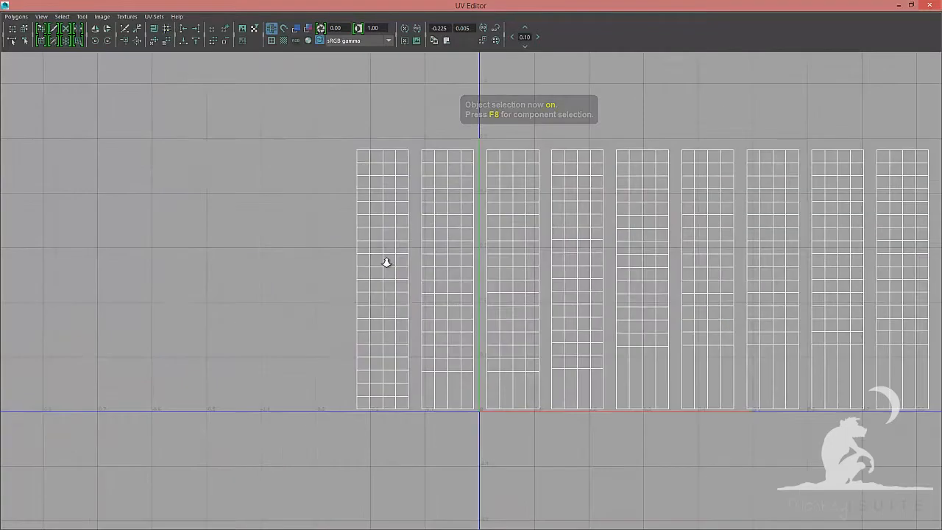
click(450, 281)
click(602, 257)
alt+middle_drag(602, 256, 431, 262)
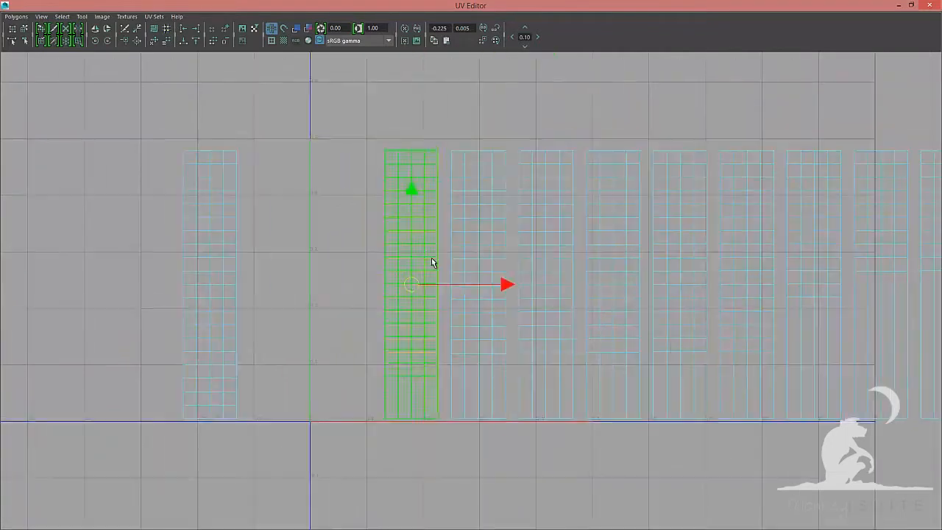
drag(461, 181, 458, 152)
click(480, 283)
drag(478, 284, 521, 153)
alt+middle_drag(593, 214, 373, 245)
drag(328, 315, 369, 182)
click(398, 310)
drag(398, 315, 368, 182)
drag(369, 182, 503, 183)
Continue sliding shells along the row so each one sits tight against its neighbour
alt+middle_drag(508, 221, 315, 222)
drag(277, 210, 377, 183)
drag(344, 210, 405, 320)
drag(377, 183, 444, 183)
drag(410, 205, 471, 313)
drag(471, 316, 510, 183)
drag(477, 208, 536, 313)
drag(537, 316, 578, 183)
alt+middle_drag(605, 261, 338, 255)
drag(239, 177, 306, 176)
drag(276, 210, 307, 177)
drag(307, 178, 375, 177)
drag(343, 210, 399, 255)
drag(402, 311, 376, 177)
drag(375, 178, 445, 179)
drag(469, 311, 509, 178)
Pack the remaining shells edge to edge at the end of the row
alt+middle_drag(537, 220, 312, 226)
drag(316, 214, 284, 183)
drag(284, 183, 353, 183)
drag(387, 213, 398, 294)
drag(378, 315, 419, 182)
drag(445, 316, 419, 182)
drag(418, 183, 486, 182)
drag(504, 203, 524, 228)
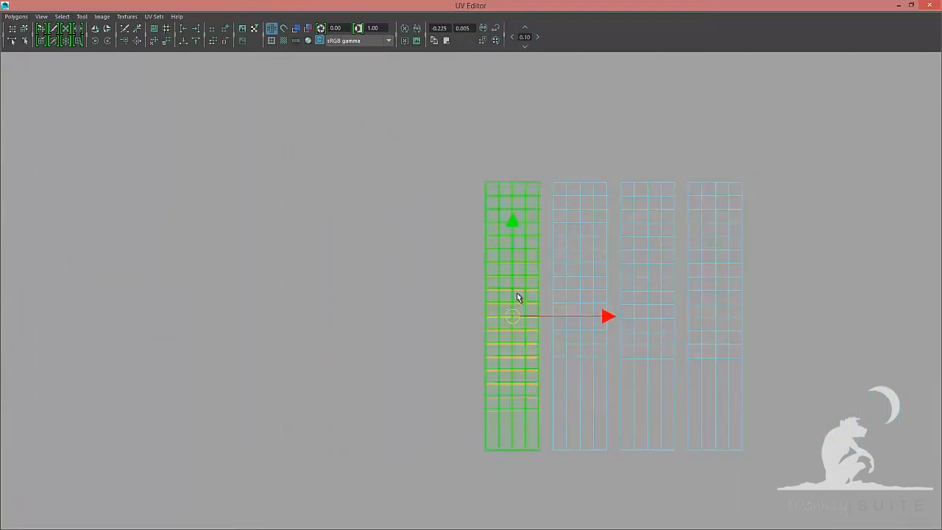
drag(513, 316, 486, 182)
drag(486, 182, 591, 228)
drag(580, 316, 620, 182)
drag(649, 317, 621, 183)
drag(621, 183, 688, 183)
Stack the last four shells on top of each other near the UV origin
scroll(164, 248, down, 5)
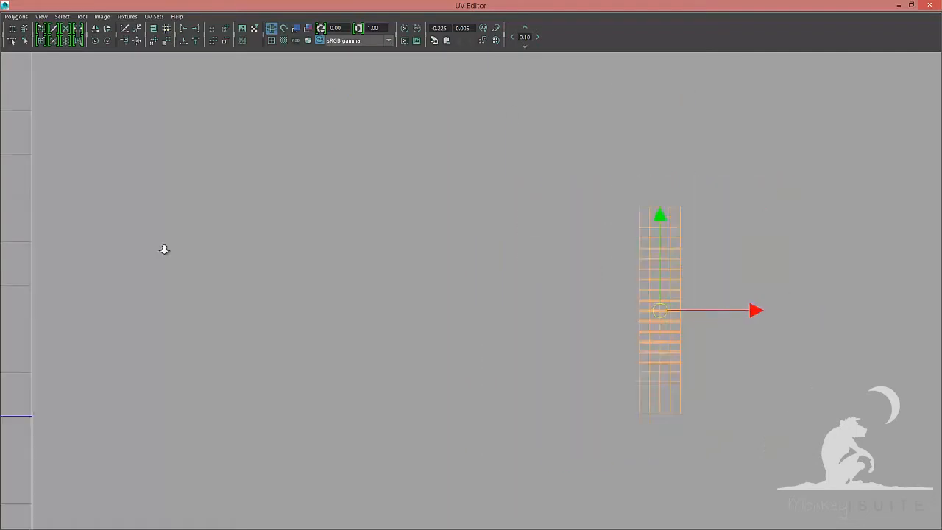
drag(563, 299, 196, 297)
alt+middle_drag(211, 340, 498, 330)
scroll(497, 309, up, 6)
drag(495, 281, 460, 114)
drag(461, 114, 602, 108)
alt+middle_drag(658, 245, 479, 255)
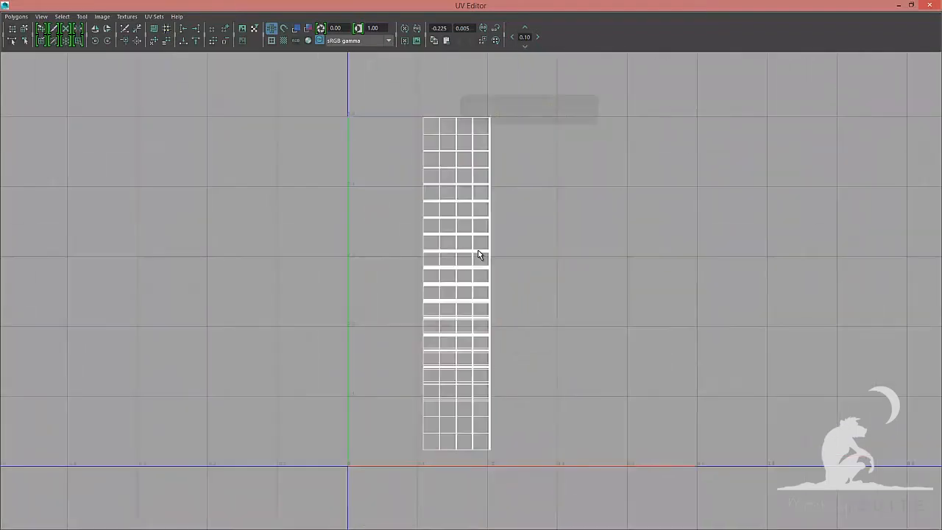
right_drag(479, 254, 479, 221)
Select UVs of the stacked column and run Unfold with Legacy method, Pin unselected UVs and Horizontal constraint
scroll(482, 302, down, 1)
drag(564, 91, 483, 449)
drag(579, 479, 410, 437)
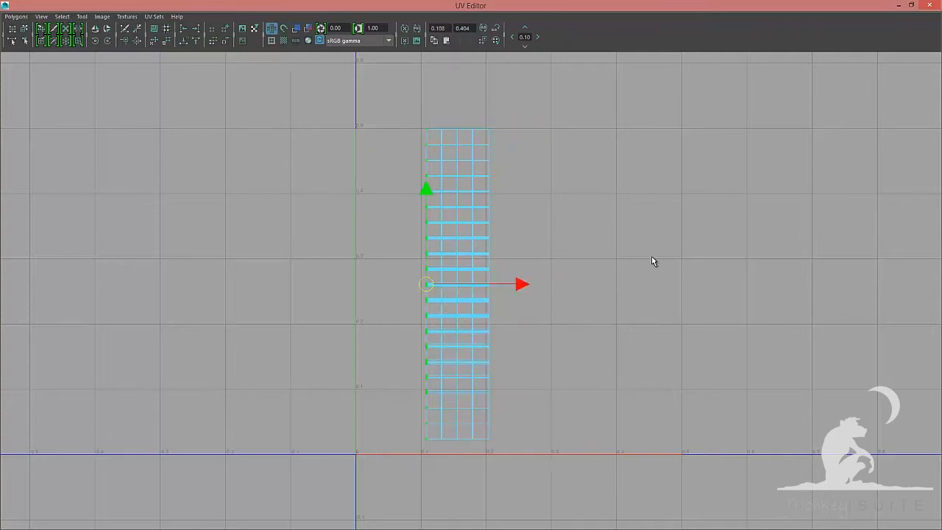
drag(378, 96, 515, 471)
ctrl+drag(397, 79, 508, 137)
ctrl+drag(524, 471, 398, 430)
click(18, 17)
click(92, 247)
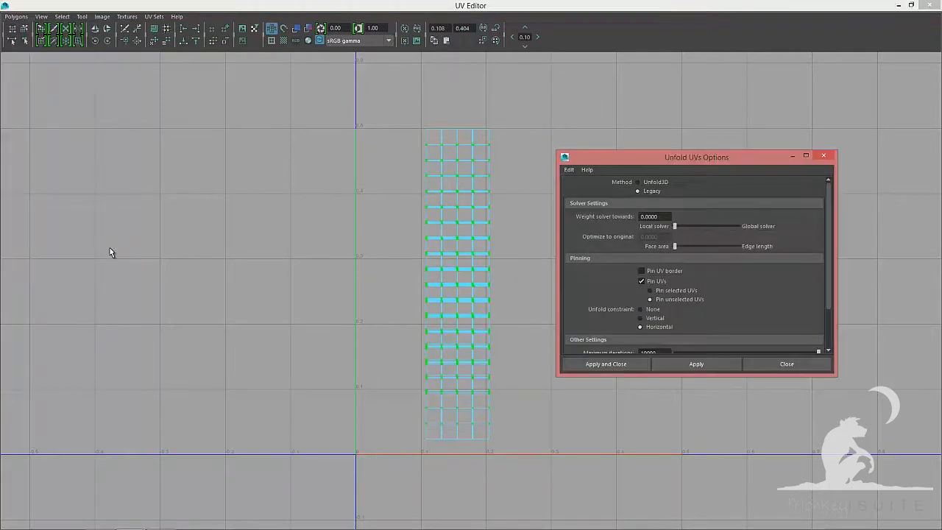
scroll(651, 291, down, 1)
click(651, 289)
click(713, 365)
click(765, 365)
Select another set of the column's UVs and apply the same horizontal Unfold again
key(F8)
right_drag(517, 188, 562, 187)
drag(569, 86, 547, 317)
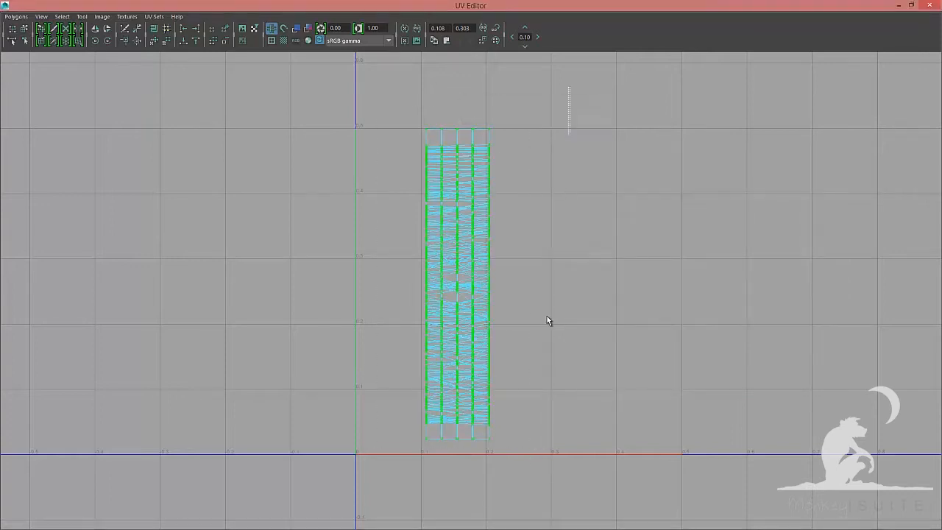
click(16, 17)
click(93, 245)
scroll(626, 294, down, 1)
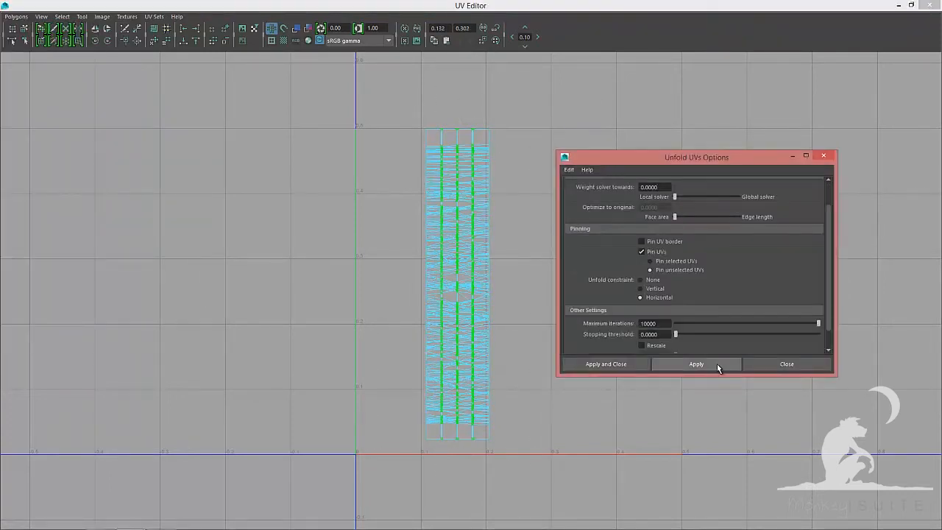
click(717, 363)
click(787, 363)
key(F8)
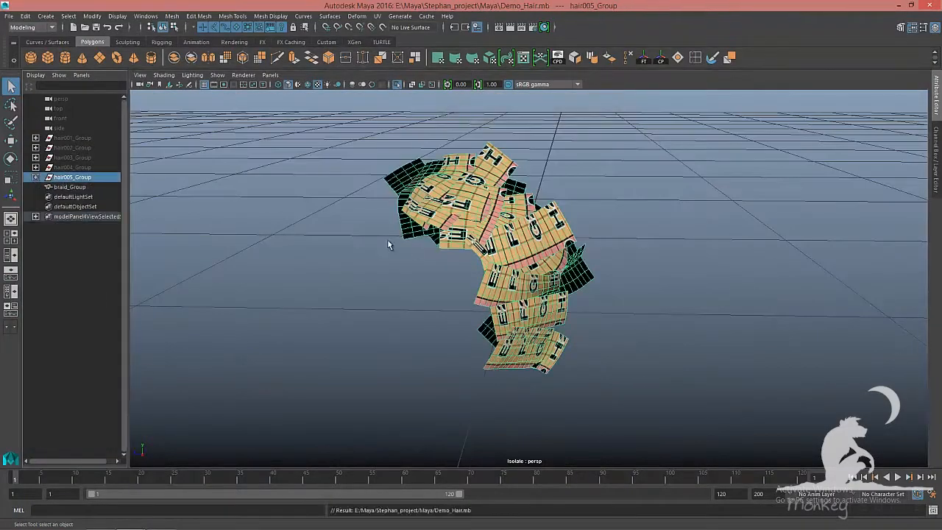
Hide the hair005 group, select the braid group and separate its mesh into individual pieces
key(ctrl+h)
alt+drag(335, 267, 370, 269)
click(447, 240)
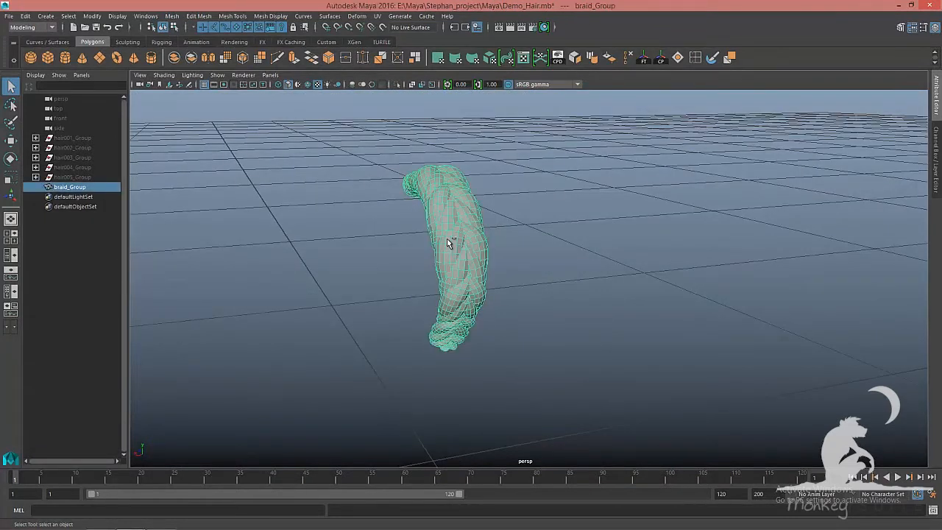
alt+drag(446, 242, 622, 237)
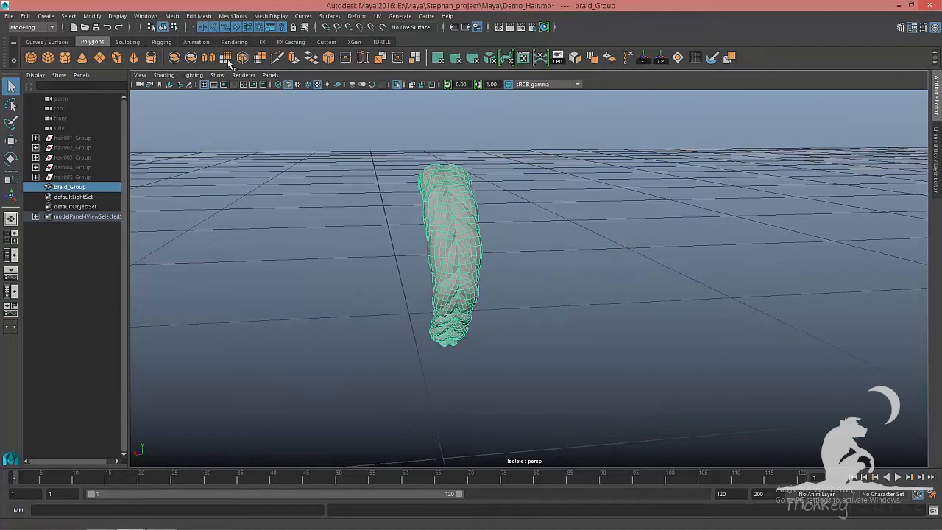
key(ctrl+1)
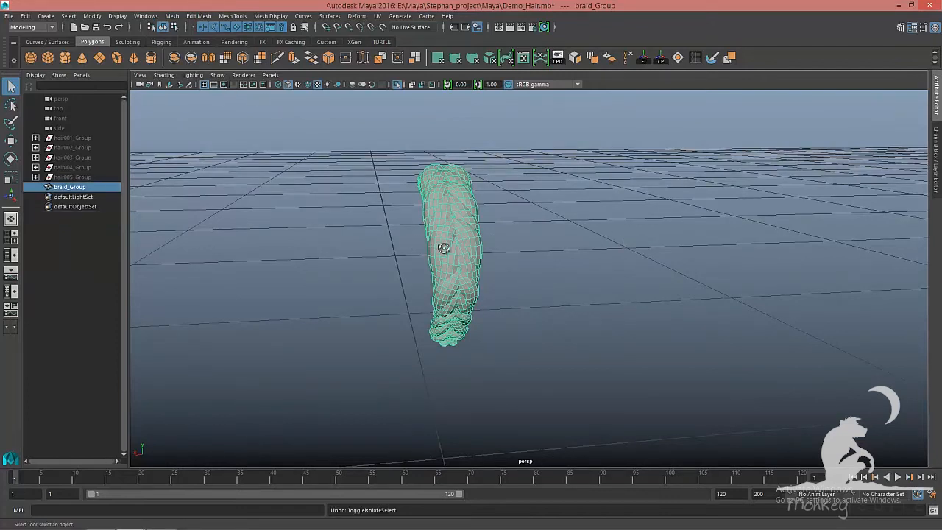
alt+drag(449, 249, 462, 249)
click(171, 16)
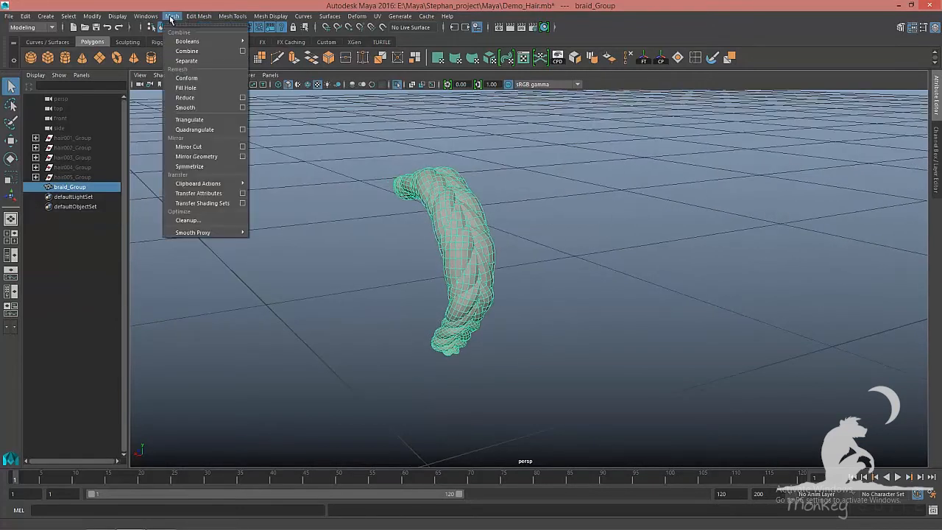
click(183, 61)
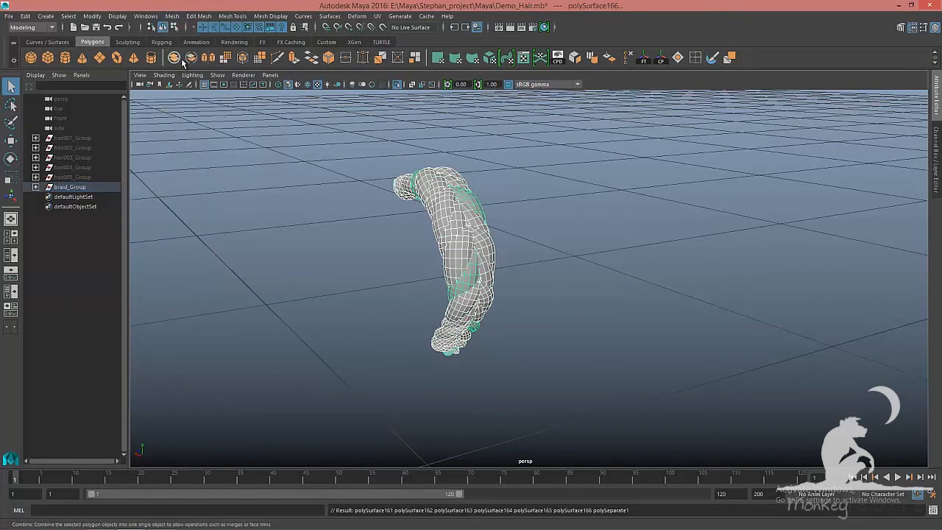
Assign a new Lambert material to the braid group and show it shaded
click(70, 188)
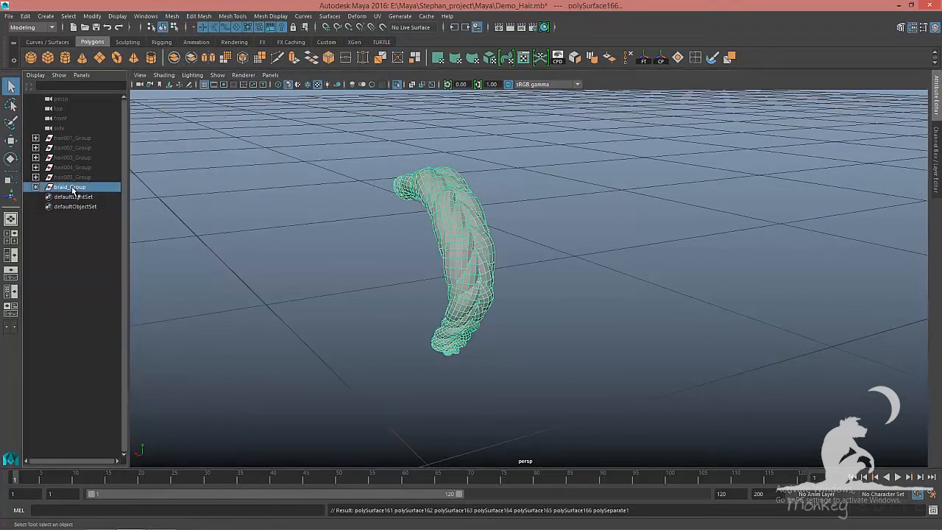
mouse_move(466, 245)
right_down()
mouse_move(495, 475)
mouse_move(490, 499)
mouse_move(540, 500)
right_up()
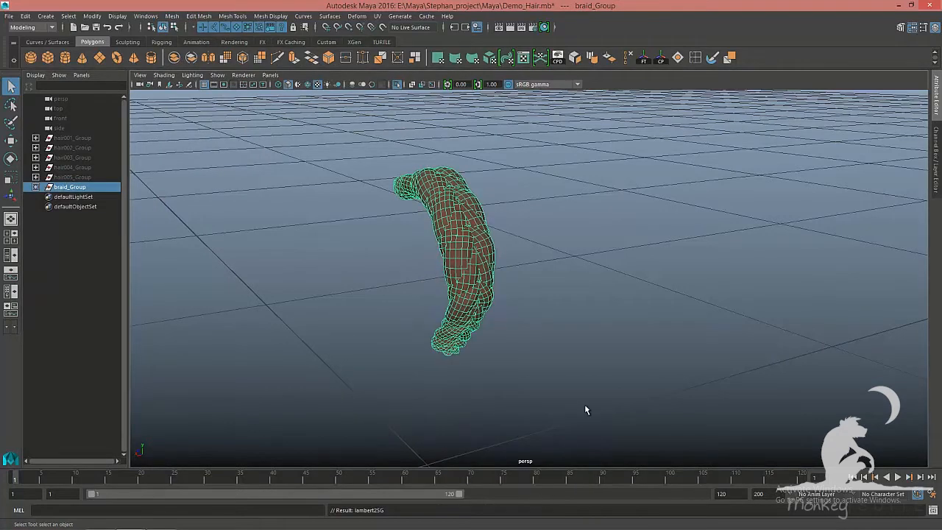
key(5)
Select a single strand of the braid and isolate it in the viewport
click(594, 327)
mouse_move(594, 326)
alt+mouse_down()
mouse_move(551, 326)
mouse_move(469, 264)
mouse_move(521, 305)
alt+mouse_up()
click(462, 257)
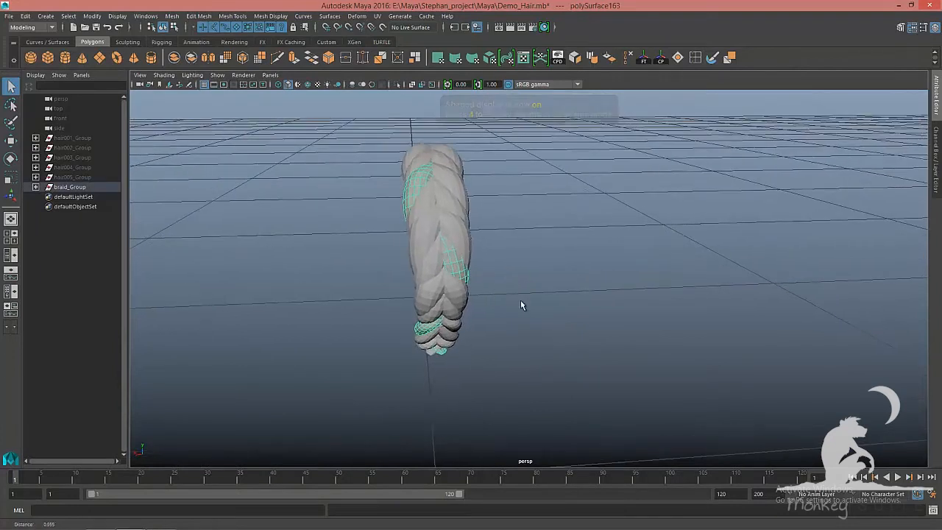
click(426, 229)
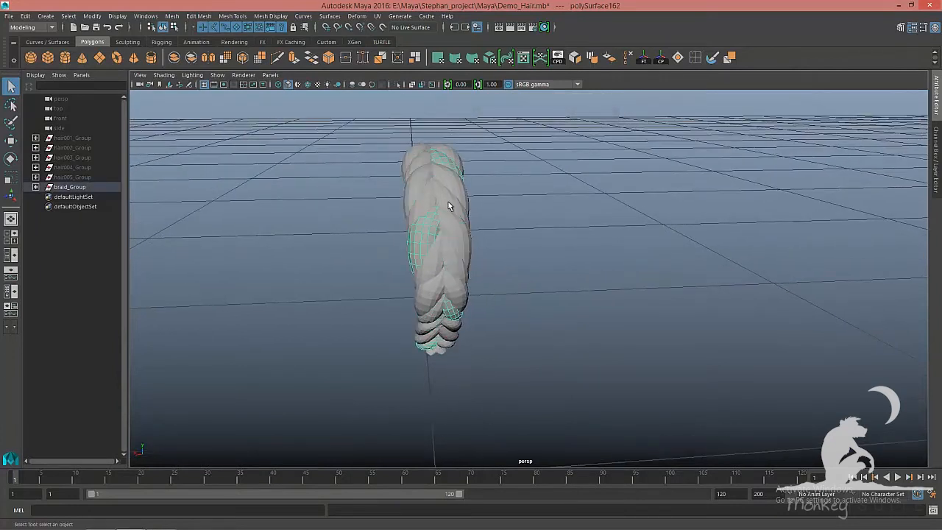
click(451, 193)
click(454, 191)
alt+drag(456, 192, 430, 199)
click(448, 196)
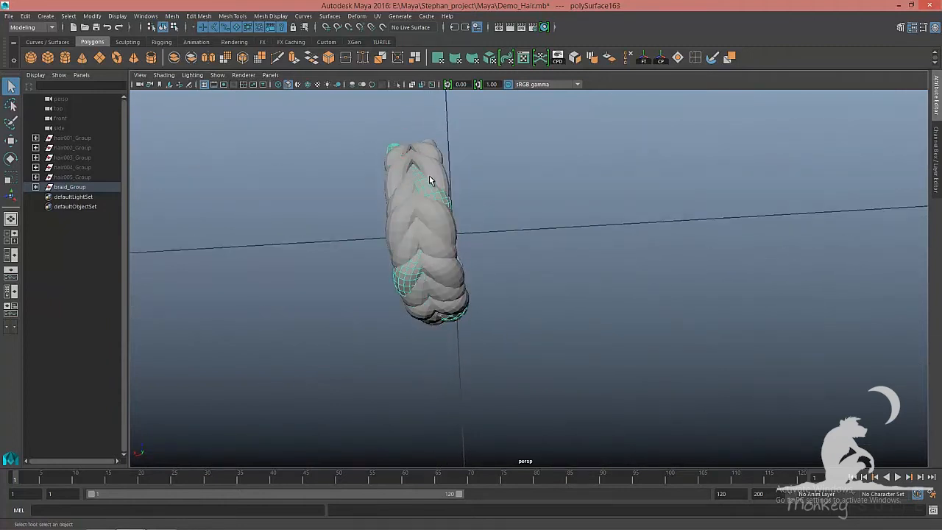
alt+drag(491, 213, 502, 166)
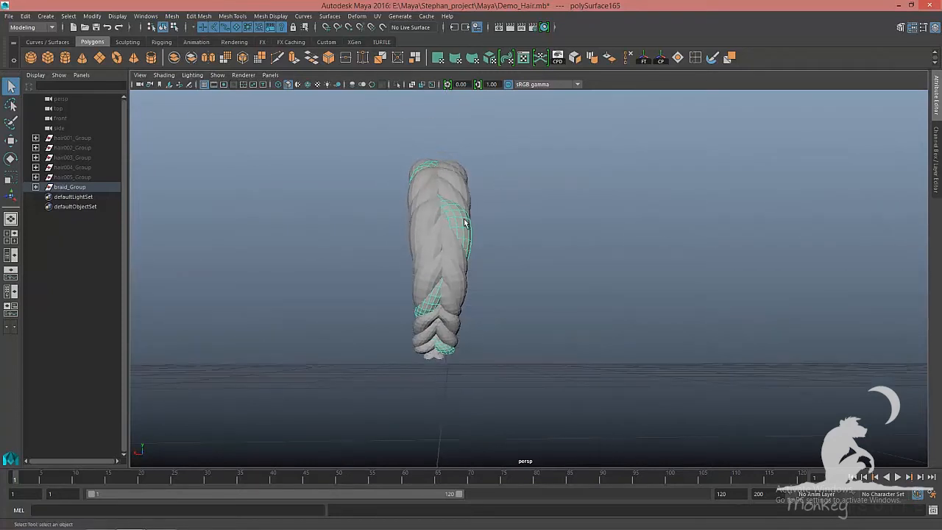
alt+drag(582, 239, 407, 265)
key(ctrl+1)
alt+drag(520, 275, 651, 275)
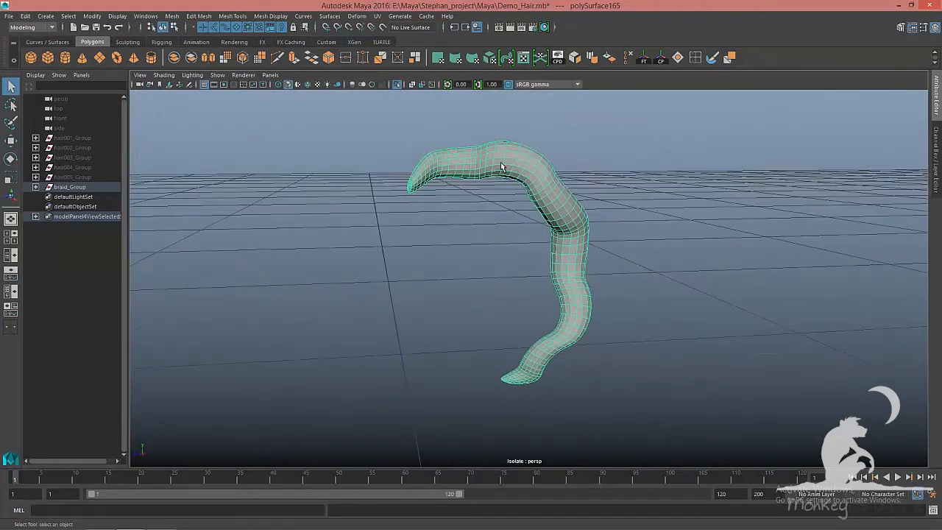
Select a face at the curled tip of the isolated strand
right_drag(501, 167, 495, 193)
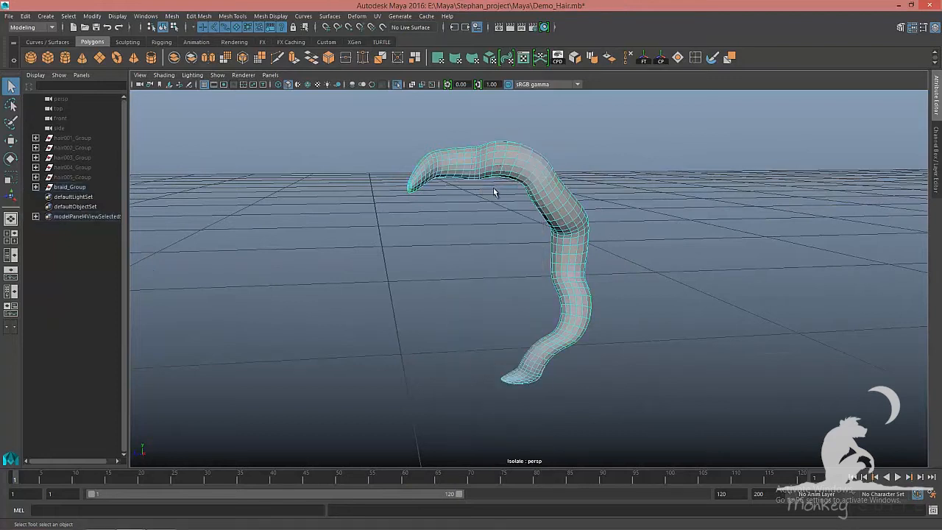
alt+middle_drag(496, 192, 487, 218)
alt+drag(487, 218, 546, 235)
alt+right_drag(545, 234, 556, 221)
alt+drag(557, 221, 513, 251)
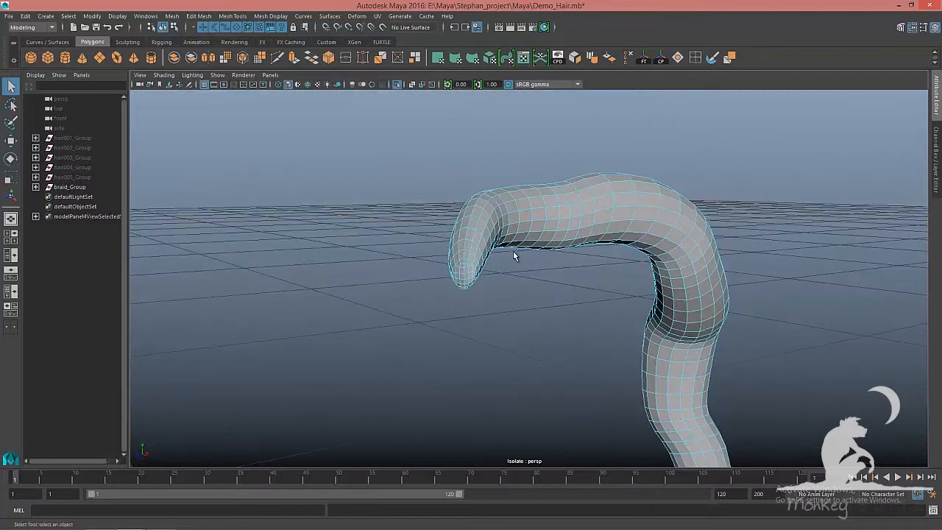
alt+right_drag(513, 251, 540, 265)
click(416, 240)
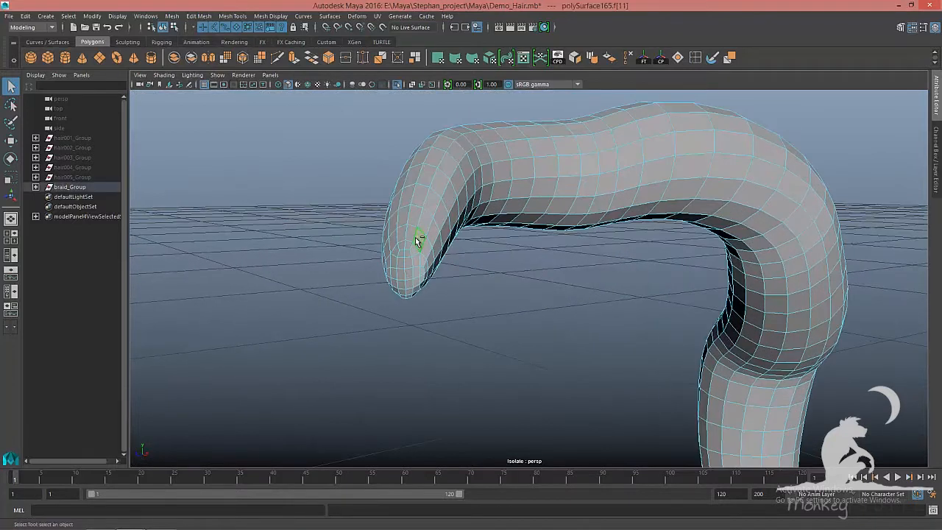
shift+click(414, 237)
Grow the face selection at the strand tip twice
alt+drag(554, 273, 523, 272)
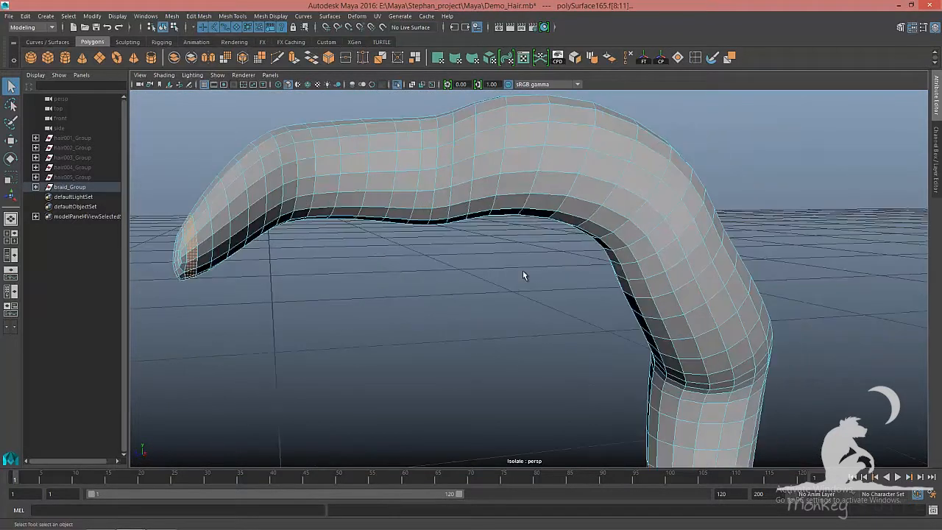
alt+right_drag(523, 273, 558, 317)
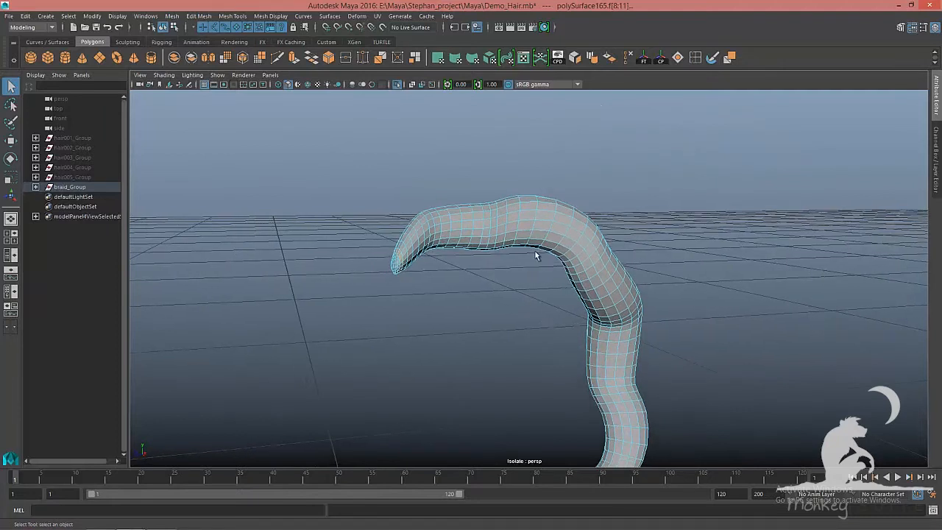
alt+middle_drag(552, 335, 521, 104)
alt+right_drag(519, 179, 588, 218)
mouse_move(577, 216)
alt+mouse_down()
mouse_move(587, 217)
mouse_move(577, 221)
alt+mouse_up()
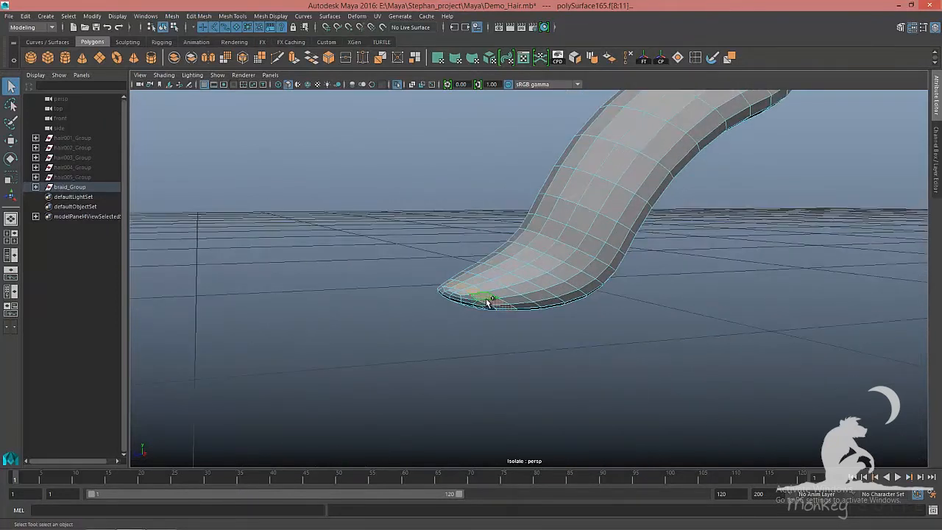
key(shift+period)
key(shift+period)
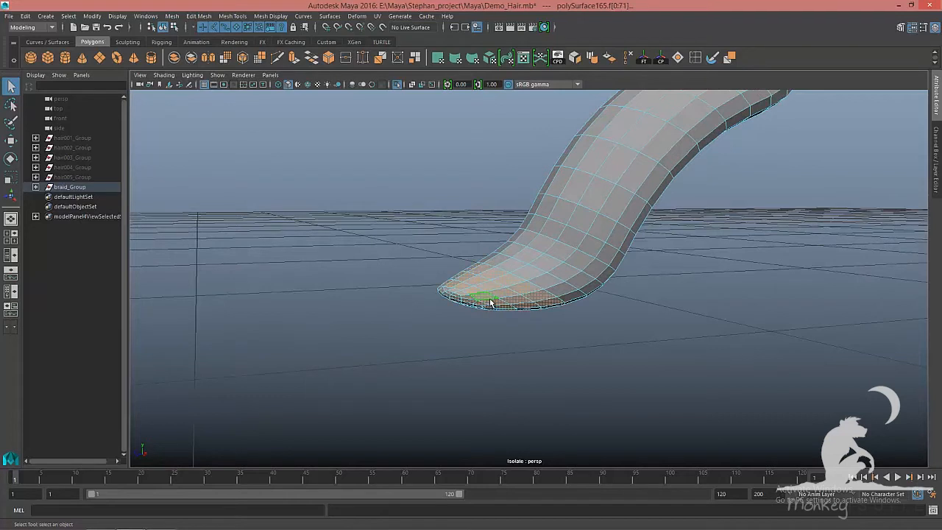
Refine the face selection around the strand's tip by picking faces there
alt+drag(491, 302, 532, 248)
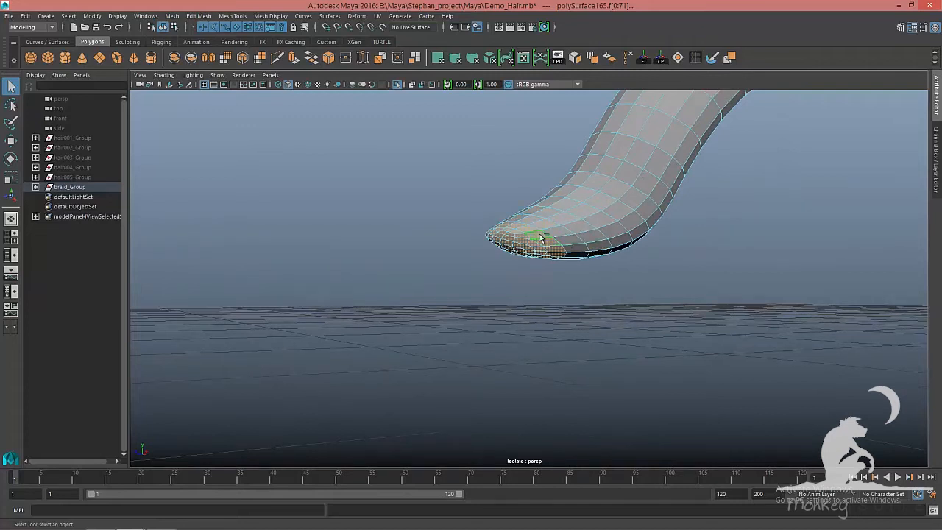
alt+right_drag(618, 211, 525, 199)
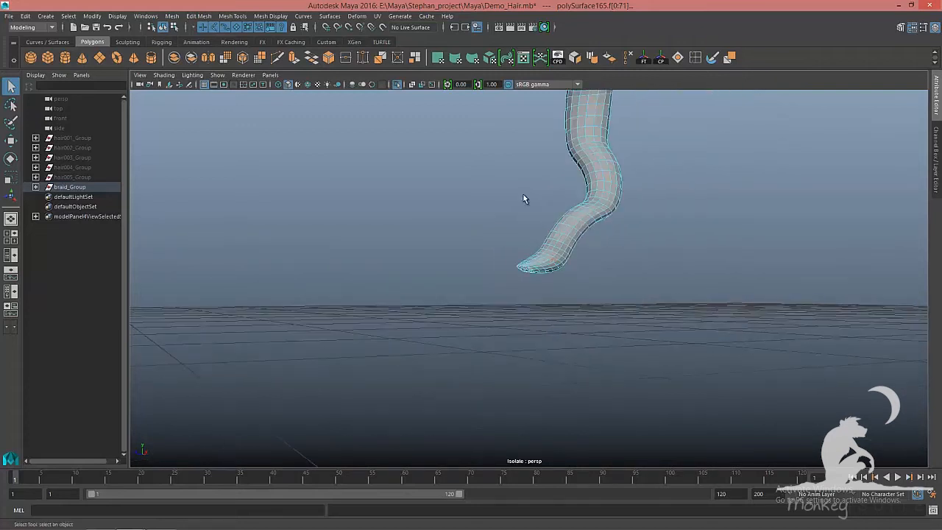
alt+middle_drag(524, 199, 526, 328)
alt+middle_drag(532, 200, 543, 377)
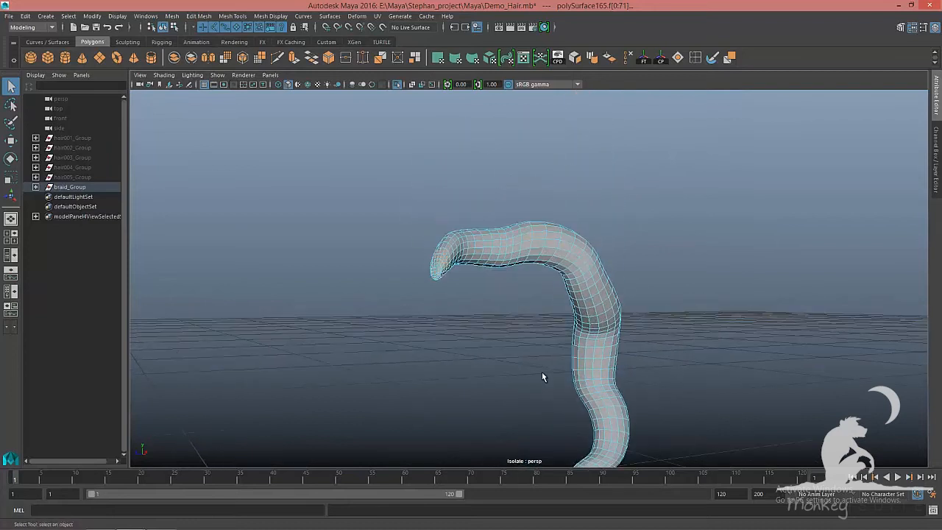
scroll(499, 319, up, 8)
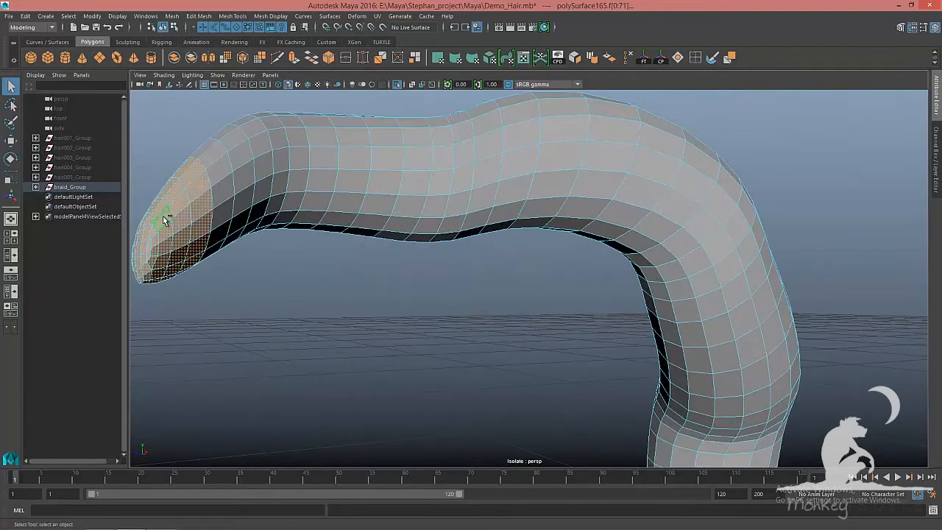
ctrl+click(164, 218)
ctrl+double_click(167, 229)
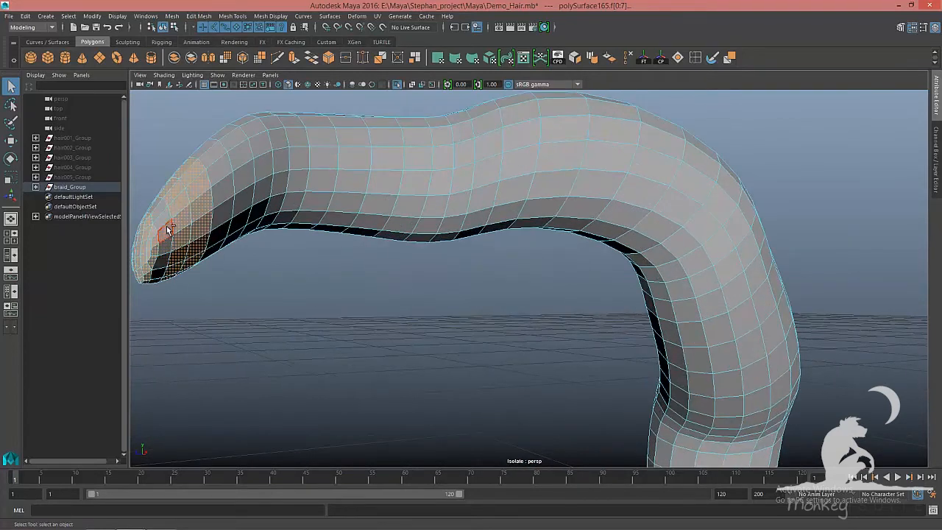
ctrl+click(182, 207)
ctrl+double_click(183, 212)
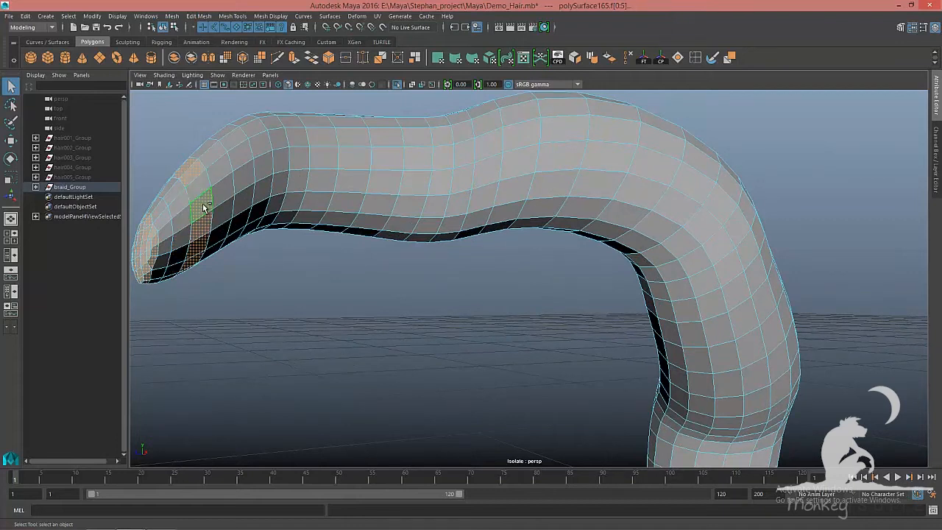
Select all faces along the isolated braid strand and switch to the Move tool
ctrl+double_click(200, 195)
scroll(499, 300, down, 10)
alt+drag(499, 300, 459, 300)
drag(352, 150, 659, 409)
alt+drag(639, 361, 714, 371)
key(w)
scroll(804, 386, up, 4)
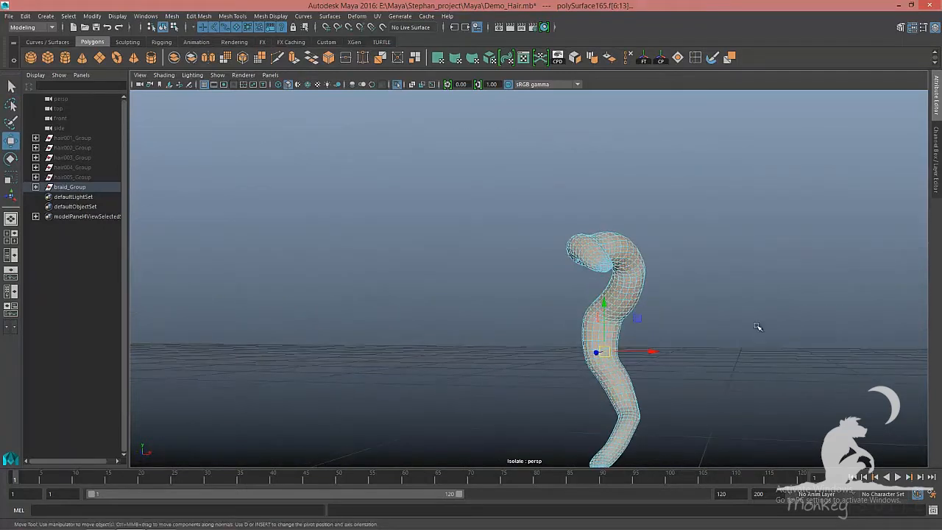
alt+drag(678, 278, 625, 289)
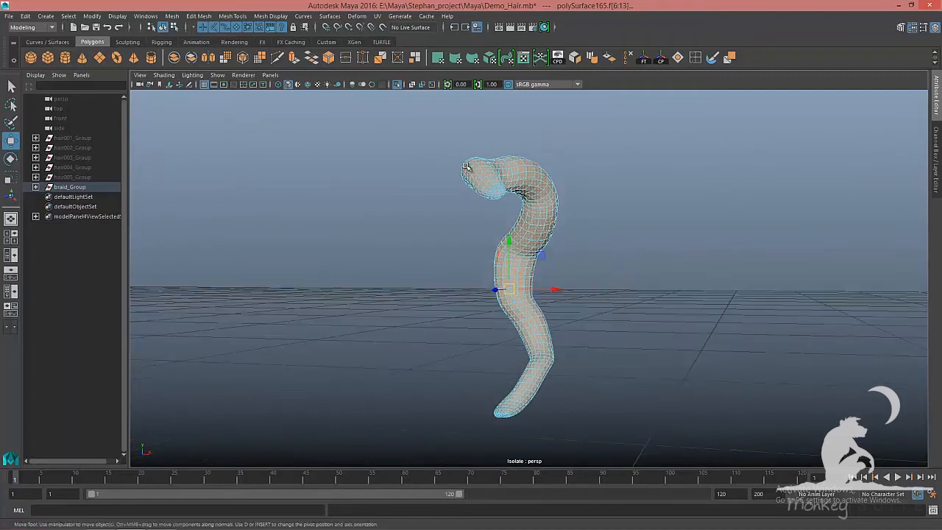
Apply a planar UV projection from the X axis, fitted to the bounding box, to the strand's faces
click(378, 16)
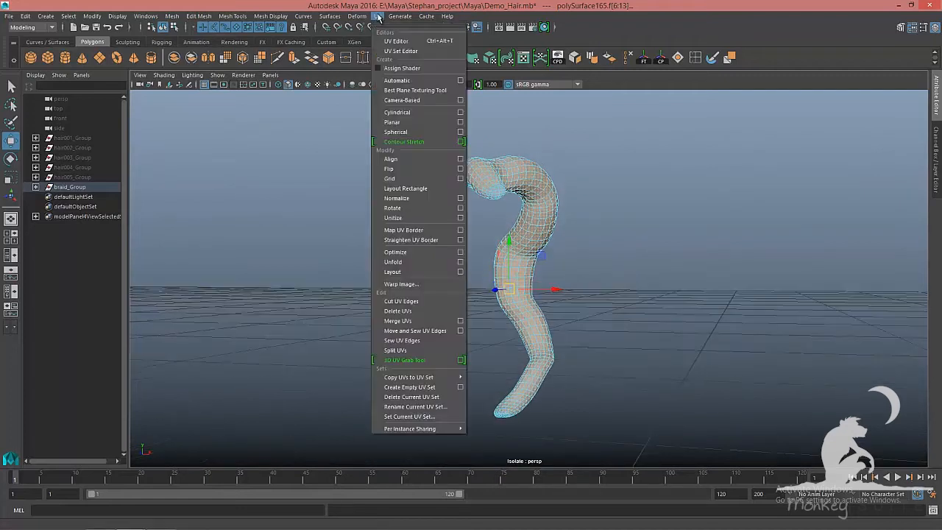
click(461, 123)
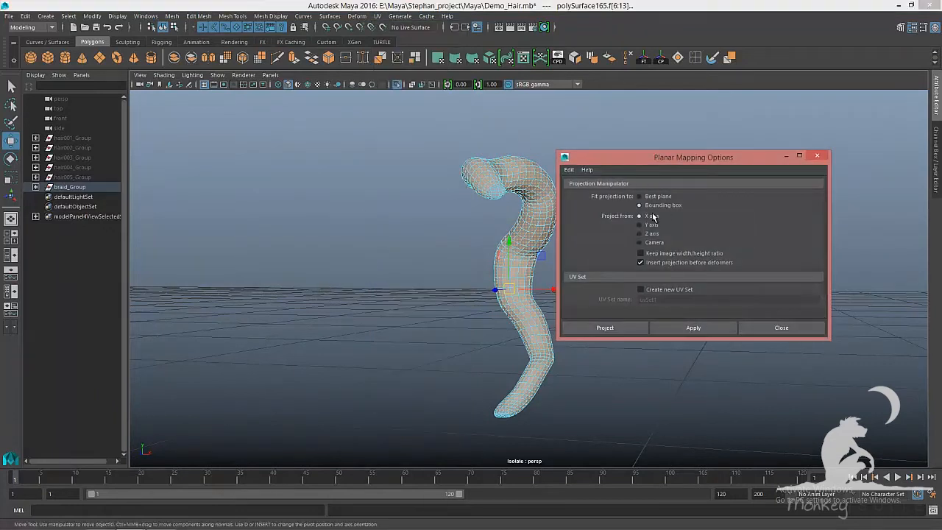
click(704, 331)
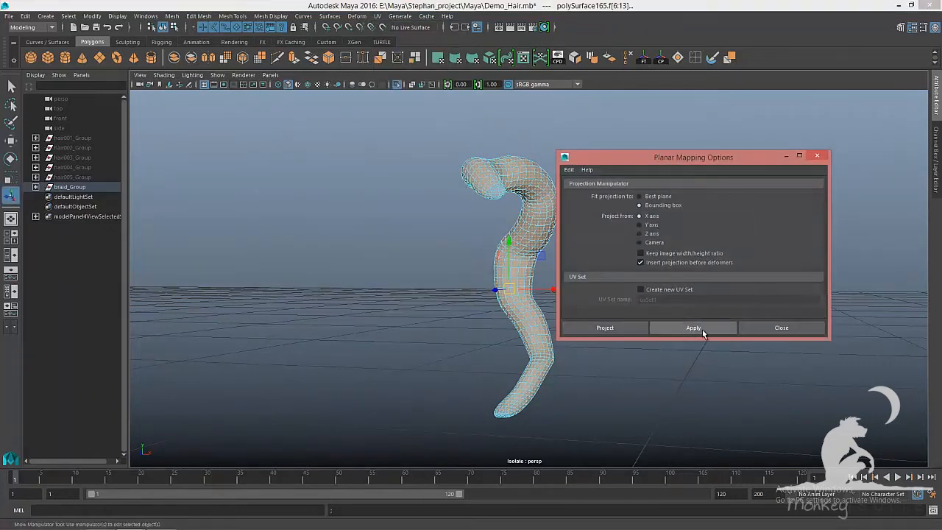
click(785, 330)
Select an edge loop running lengthwise along the strand to serve as a UV seam
alt+drag(674, 312, 689, 309)
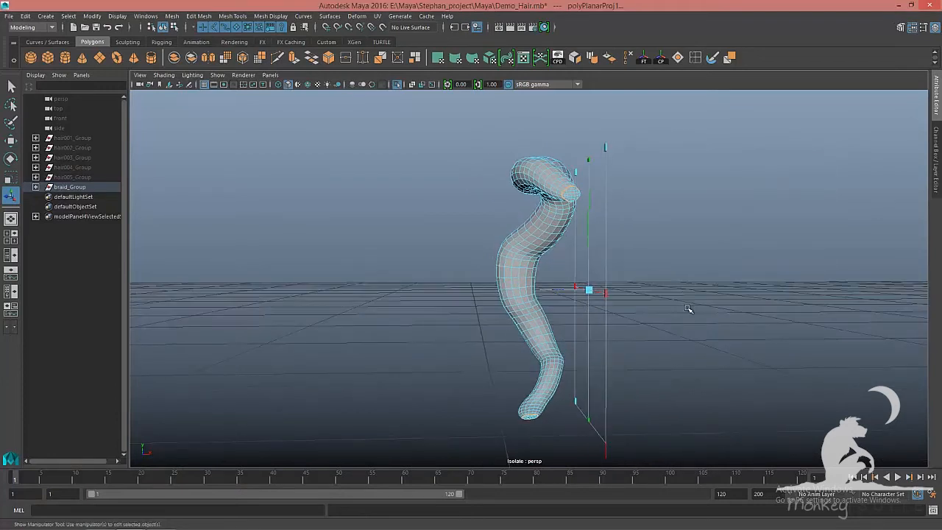
key(F8)
key(F8)
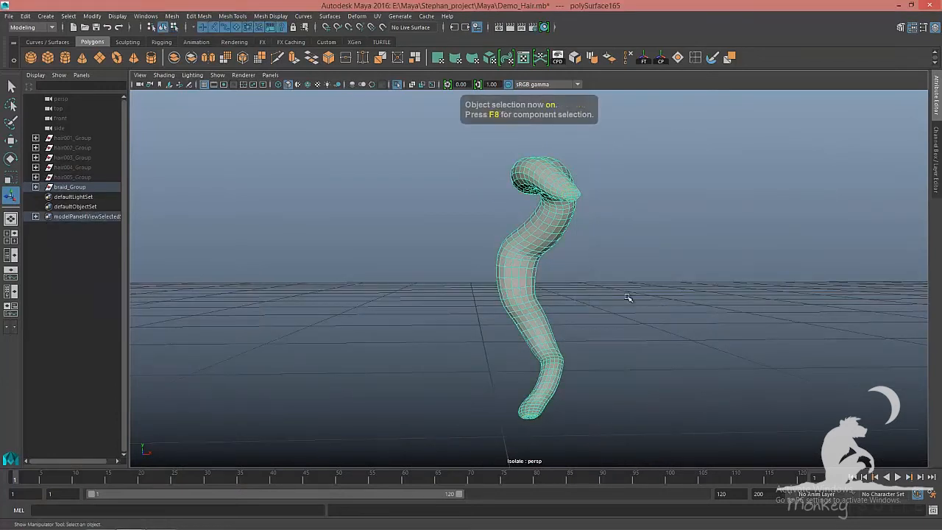
alt+drag(627, 296, 587, 277)
right_click(539, 233)
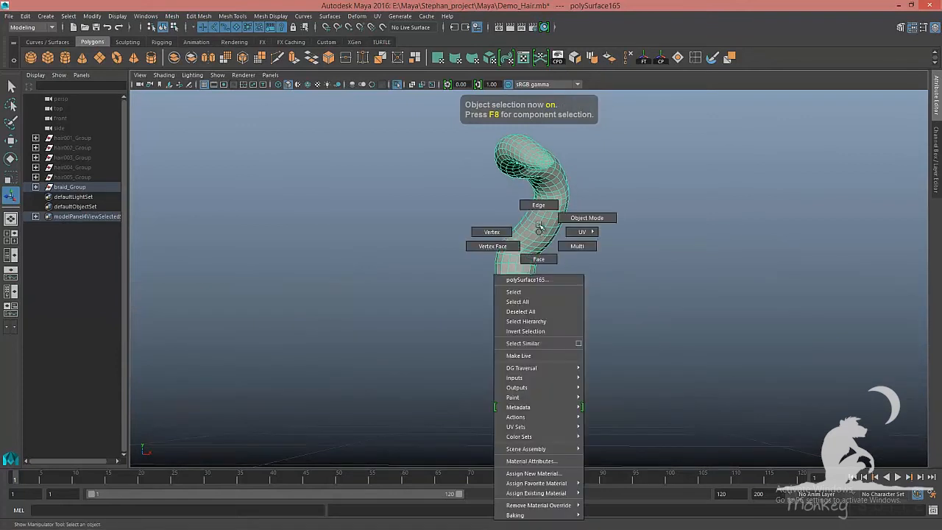
right_drag(540, 206, 580, 258)
click(548, 239)
mouse_move(715, 308)
alt+mouse_down()
mouse_move(627, 329)
mouse_move(570, 328)
mouse_move(797, 322)
mouse_move(704, 320)
alt+mouse_up()
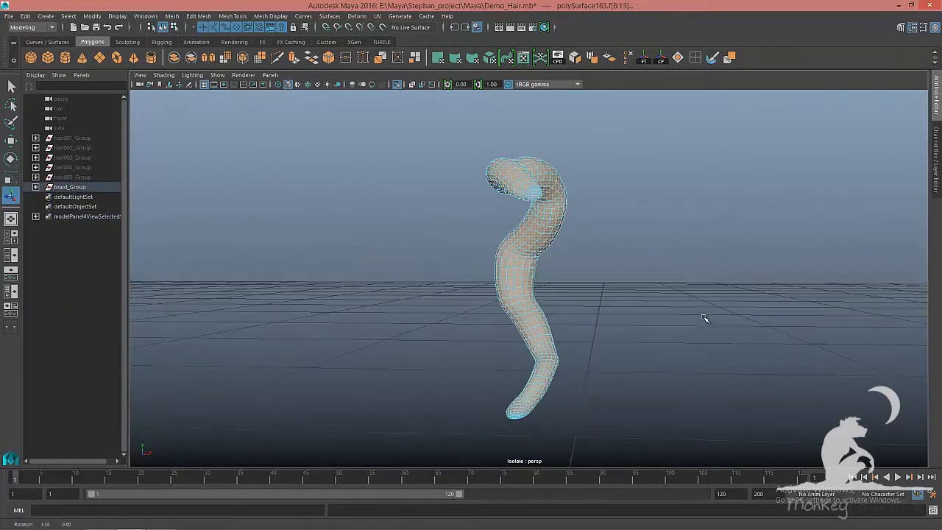
key(F8)
mouse_move(539, 238)
right_down()
mouse_move(539, 217)
mouse_move(533, 231)
right_up()
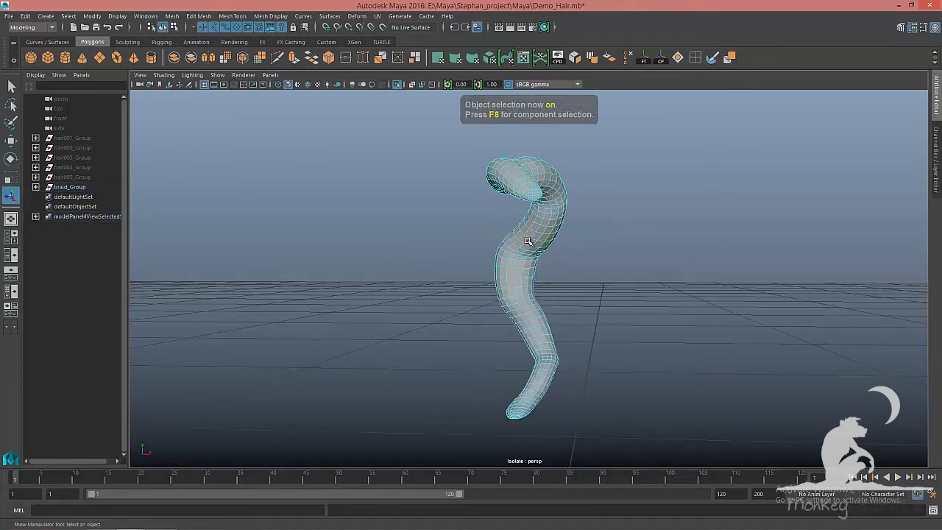
double_click(528, 241)
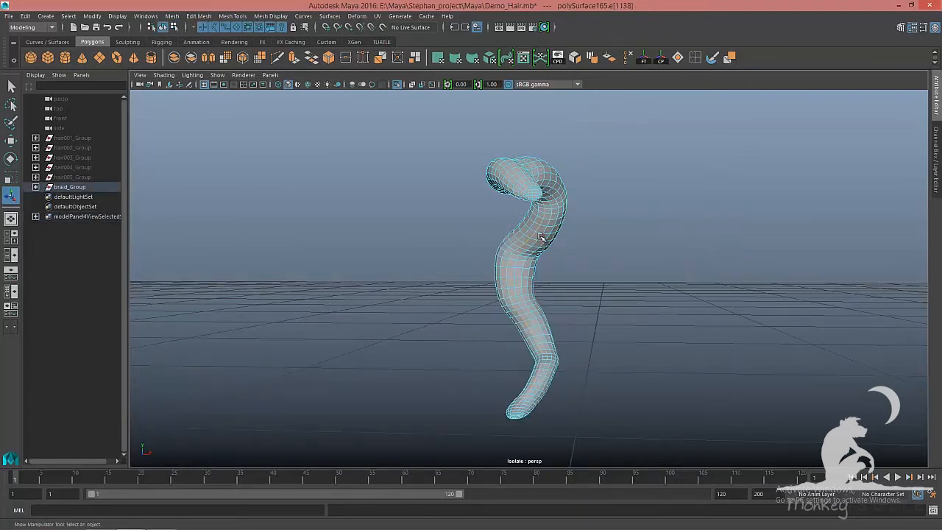
alt+drag(541, 237, 595, 236)
alt+drag(540, 227, 613, 221)
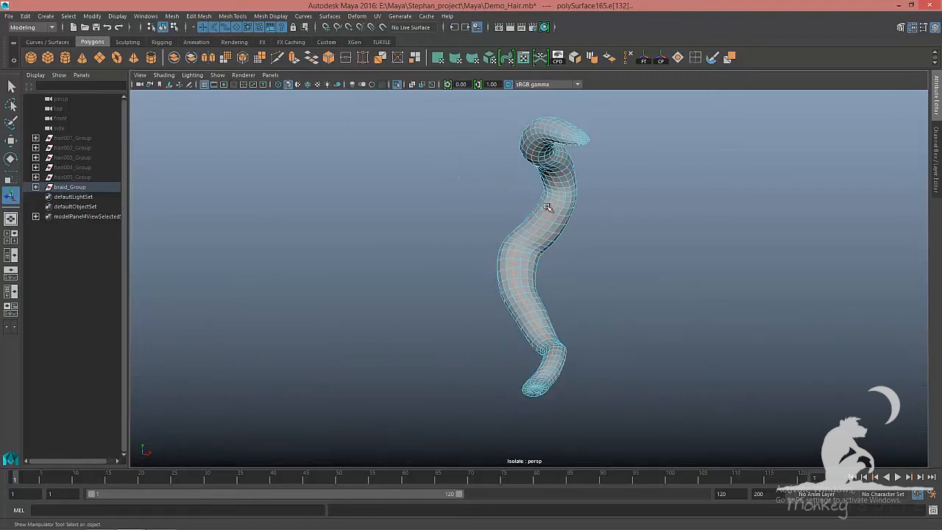
alt+drag(548, 208, 604, 229)
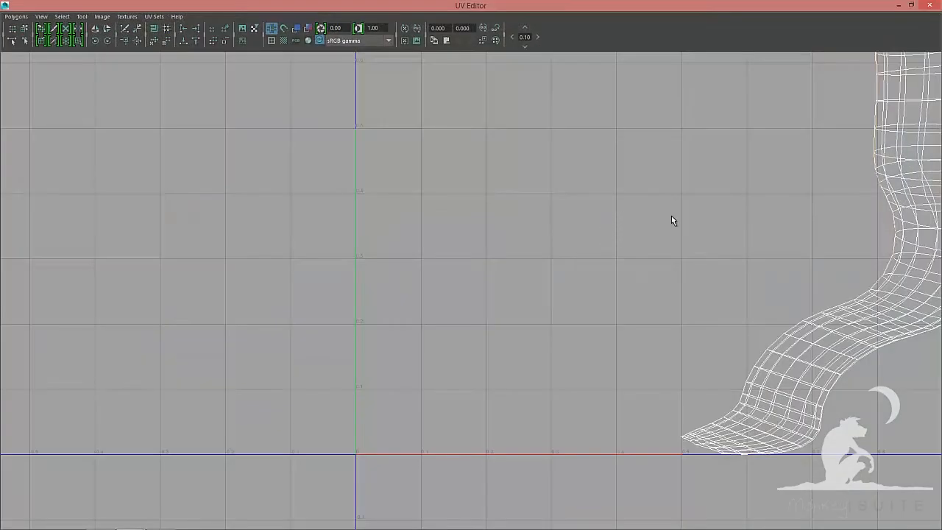
Cut the UV edges along the selected loop in the UV Editor and close the editor
scroll(351, 201, down, 3)
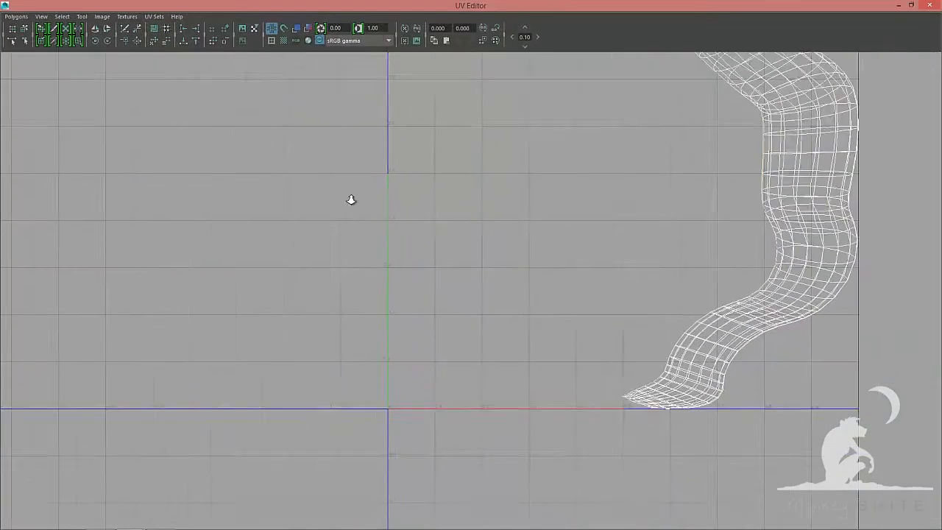
alt+middle_drag(479, 159, 473, 253)
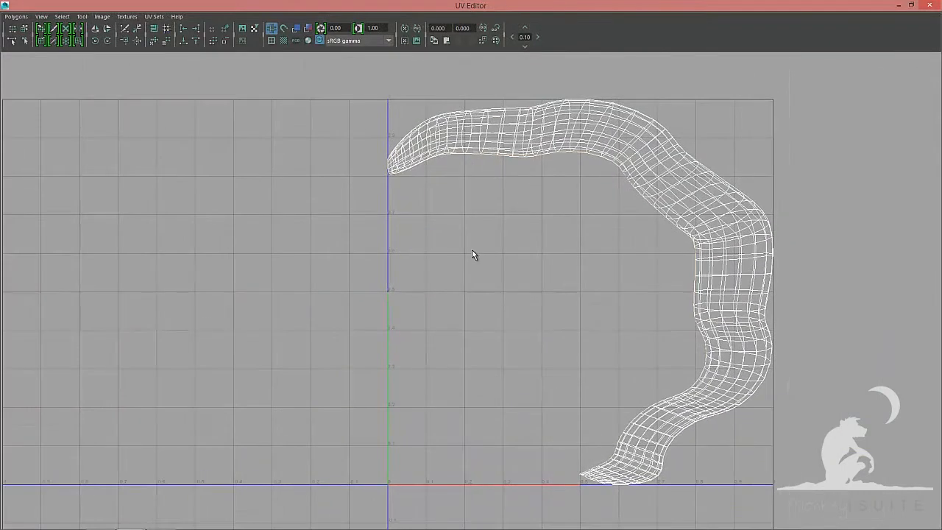
click(20, 16)
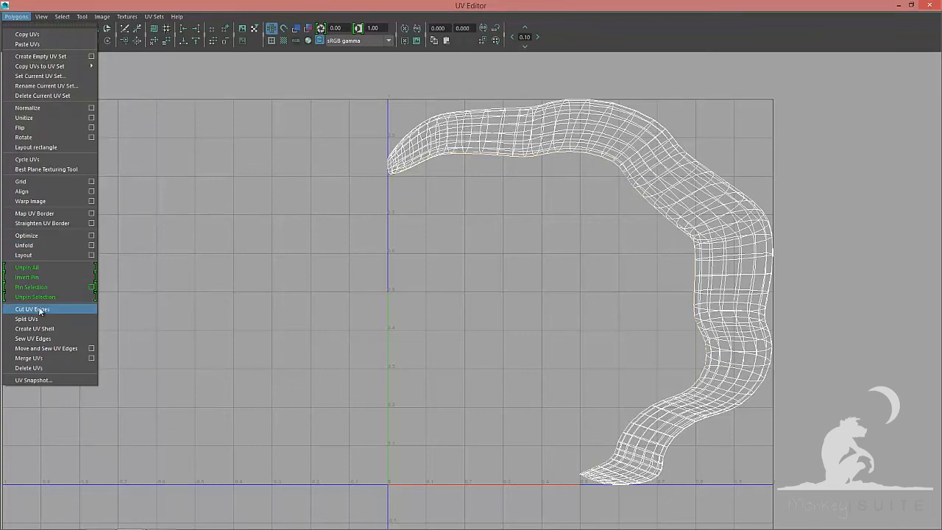
click(42, 310)
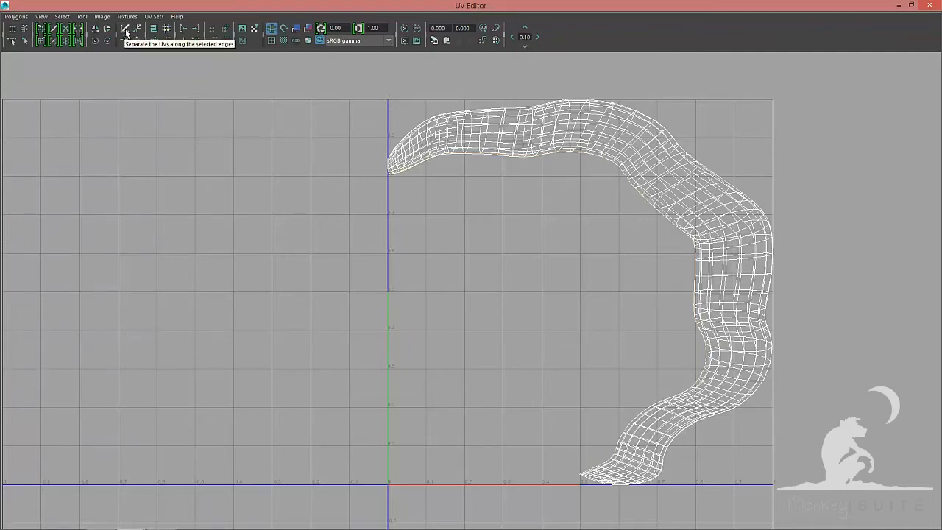
click(935, 6)
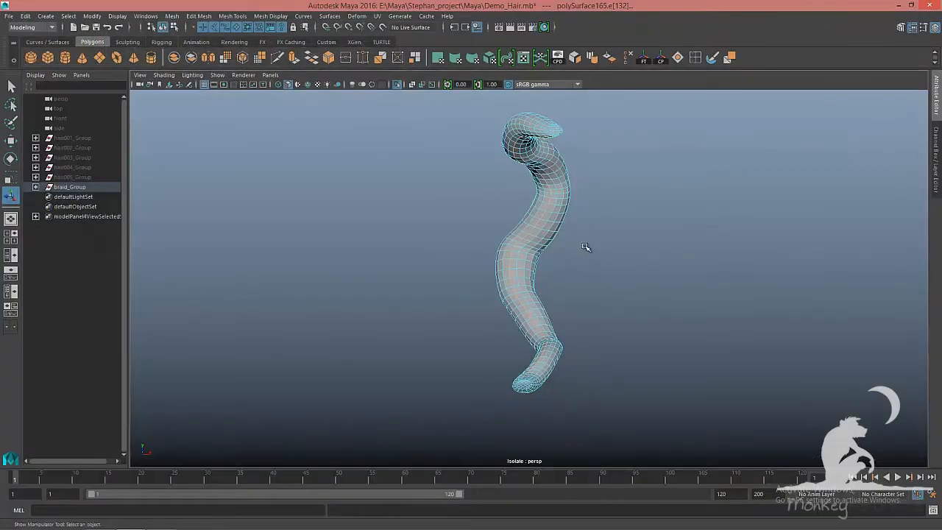
Select the faces at the strand's two end caps and isolate them in the viewport
key(F8)
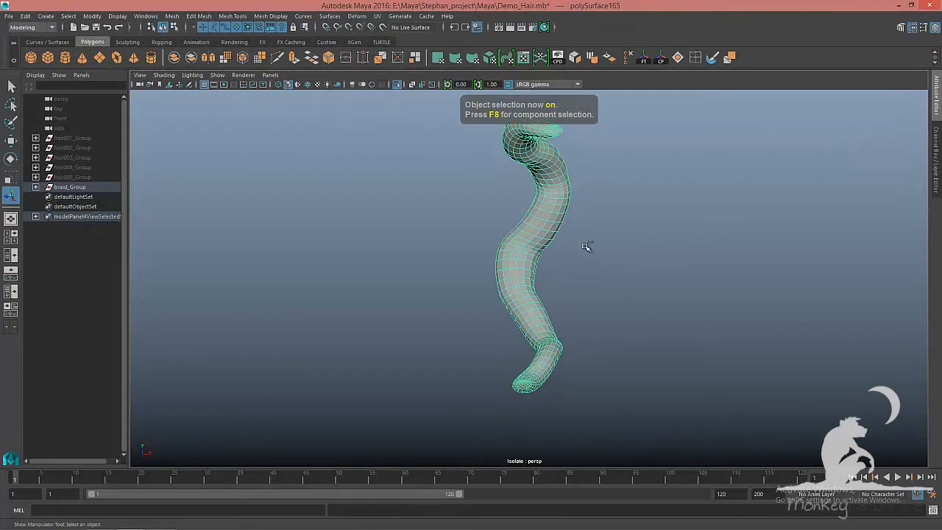
right_drag(555, 207, 594, 235)
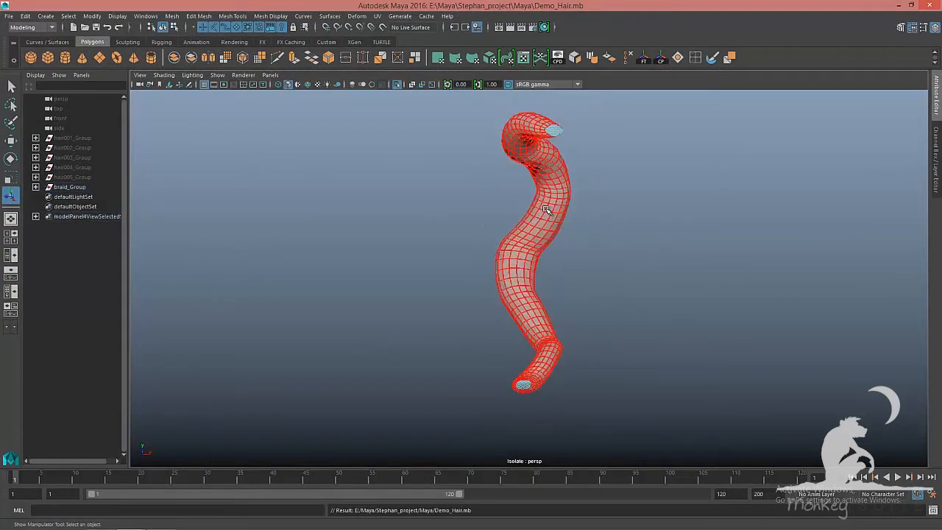
click(546, 214)
alt+drag(614, 275, 515, 284)
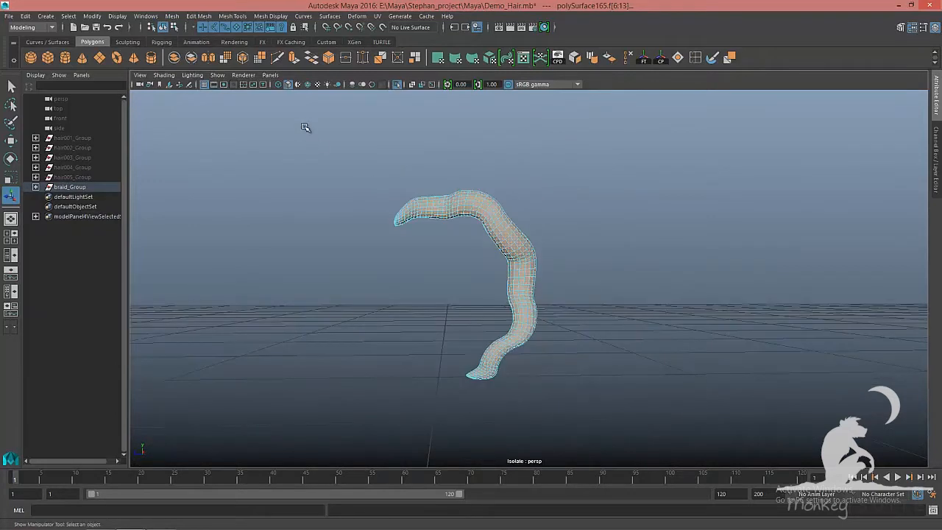
drag(305, 120, 619, 398)
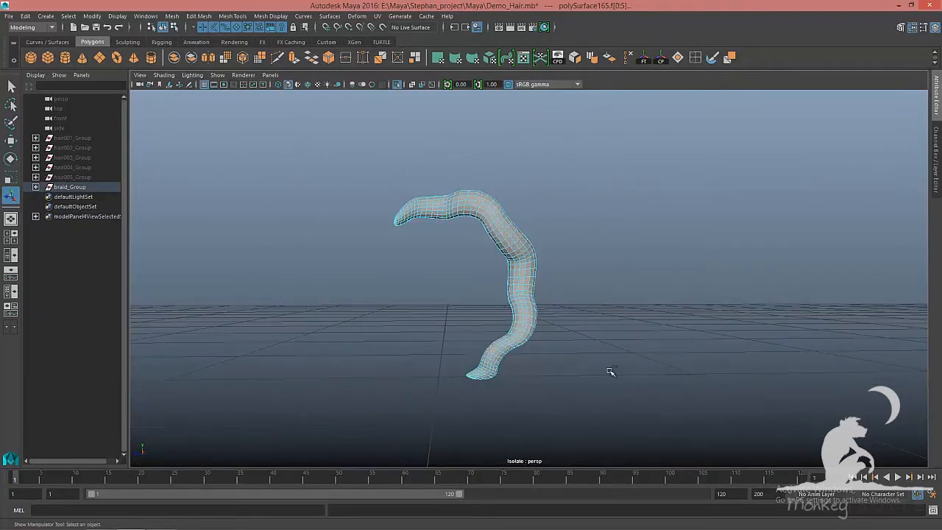
key(ctrl+1)
key(ctrl+1)
alt+drag(519, 309, 503, 307)
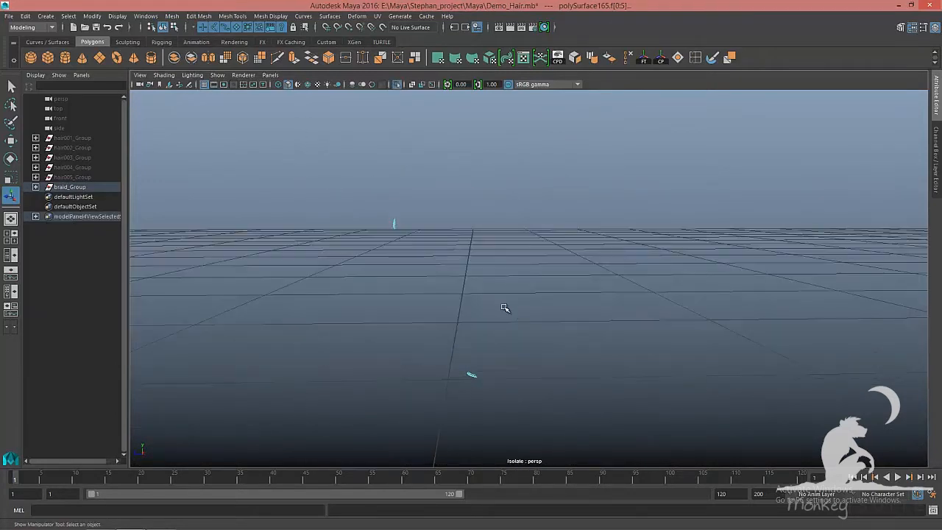
Return to object selection and save the scene
key(F8)
key(F8)
key(ctrl+s)
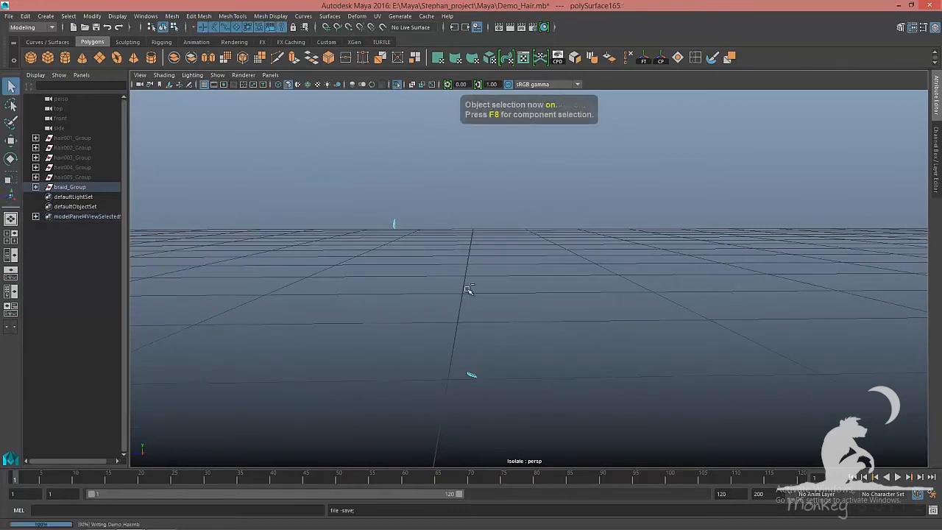
Select the faces of the distant end cap and apply a planar projection from the Z axis
right_click(424, 229)
right_drag(425, 231, 424, 255)
drag(368, 199, 426, 265)
key(w)
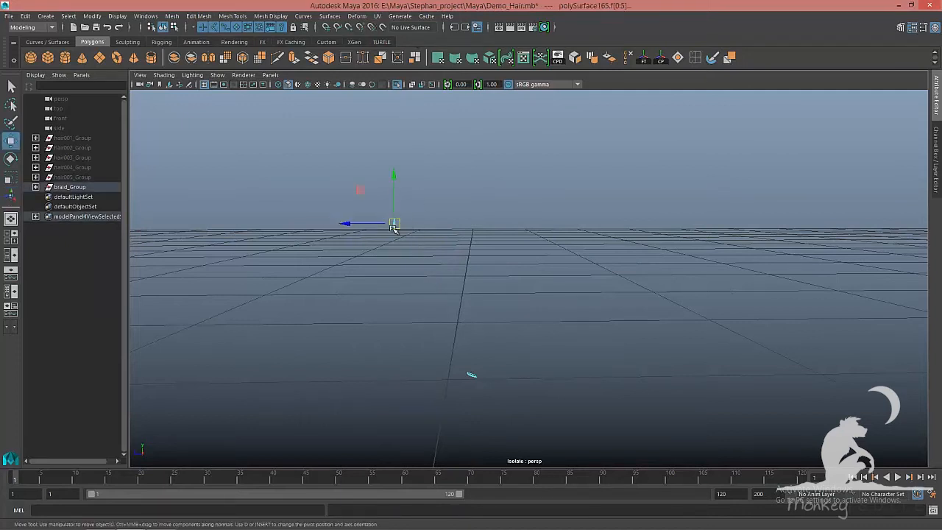
click(376, 16)
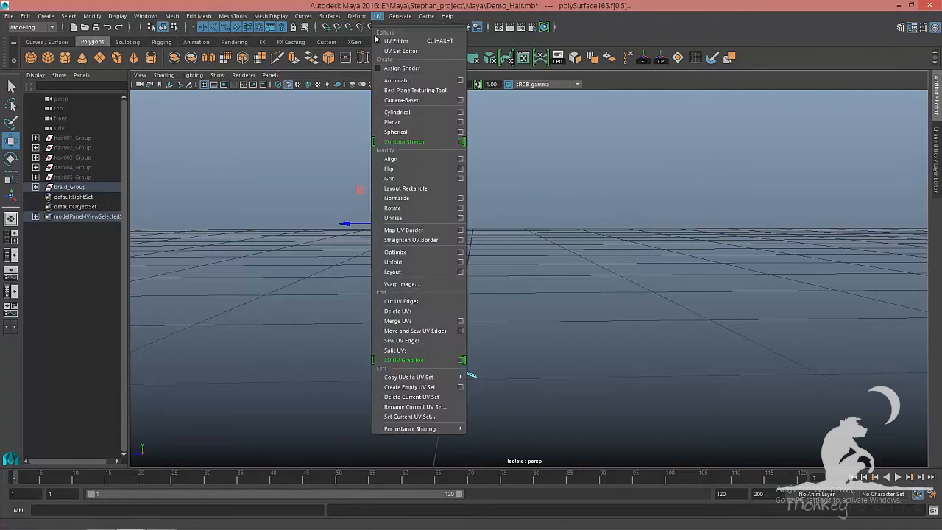
click(460, 122)
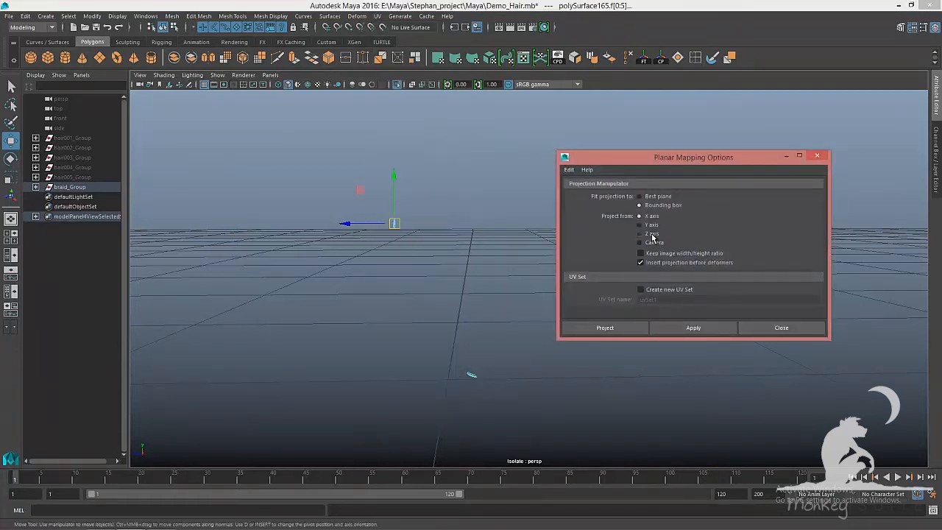
click(710, 326)
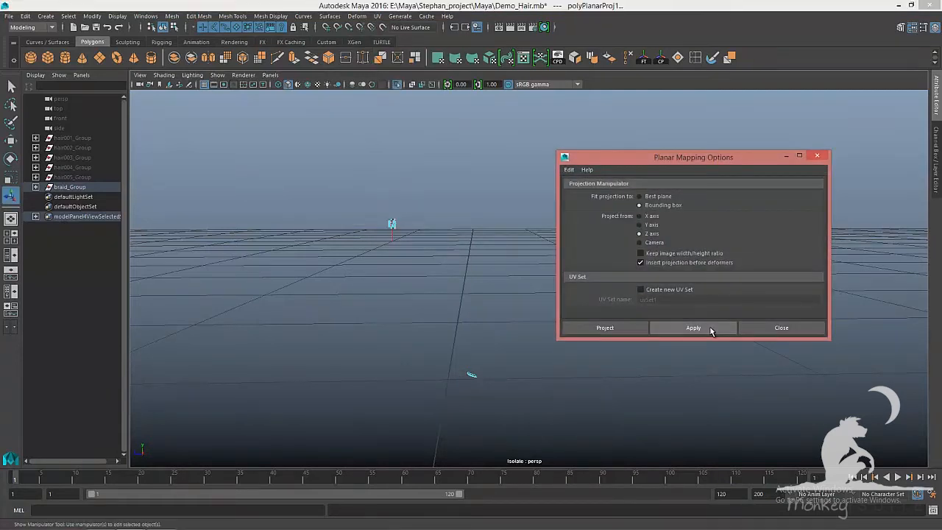
click(793, 329)
Select the faces of the nearer end cap and apply a planar projection from the Y axis
key(F8)
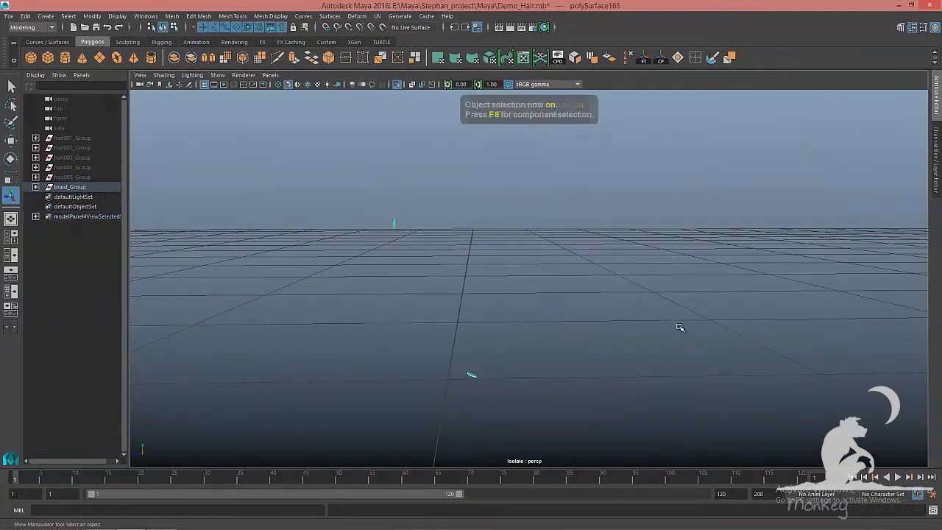
right_click(456, 218)
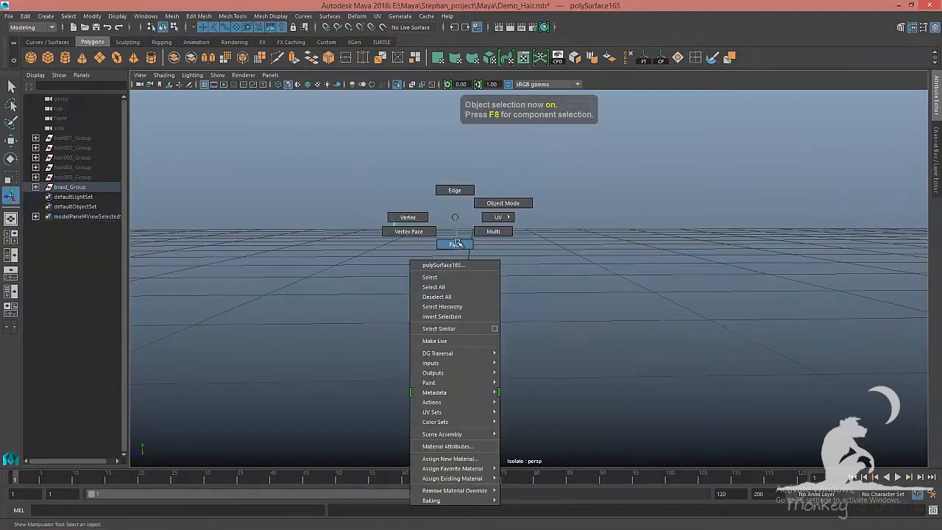
click(456, 243)
drag(423, 327, 547, 420)
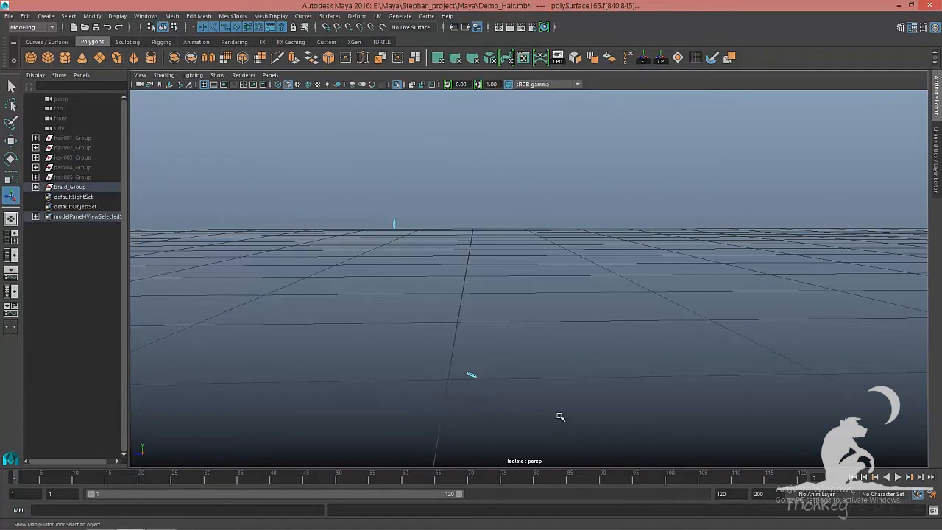
key(w)
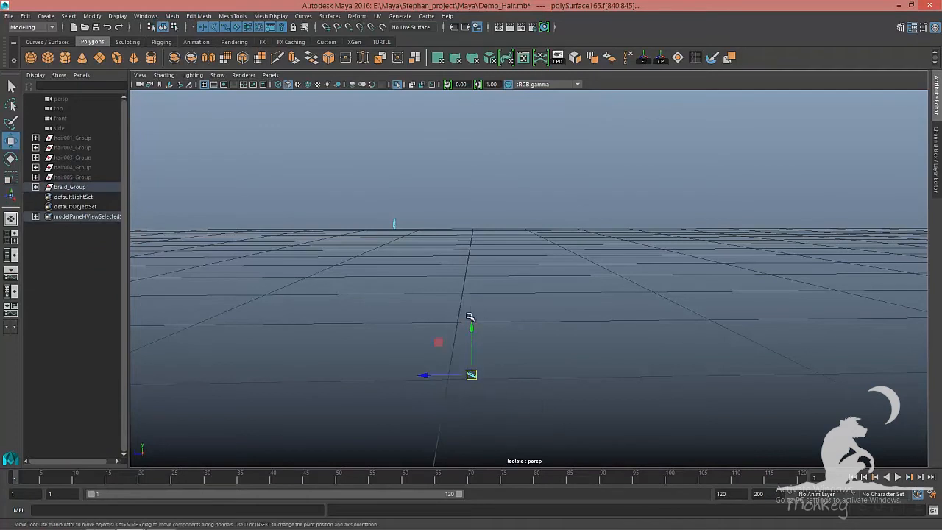
click(377, 15)
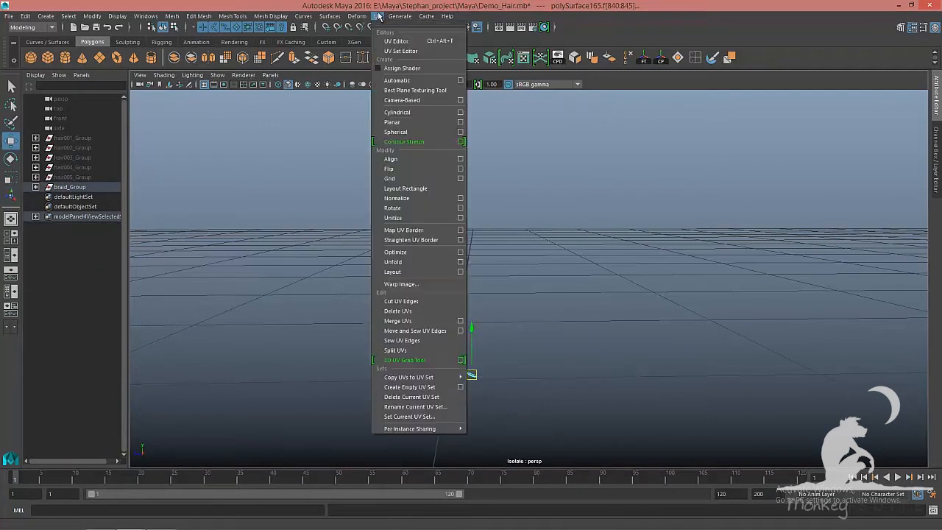
click(460, 121)
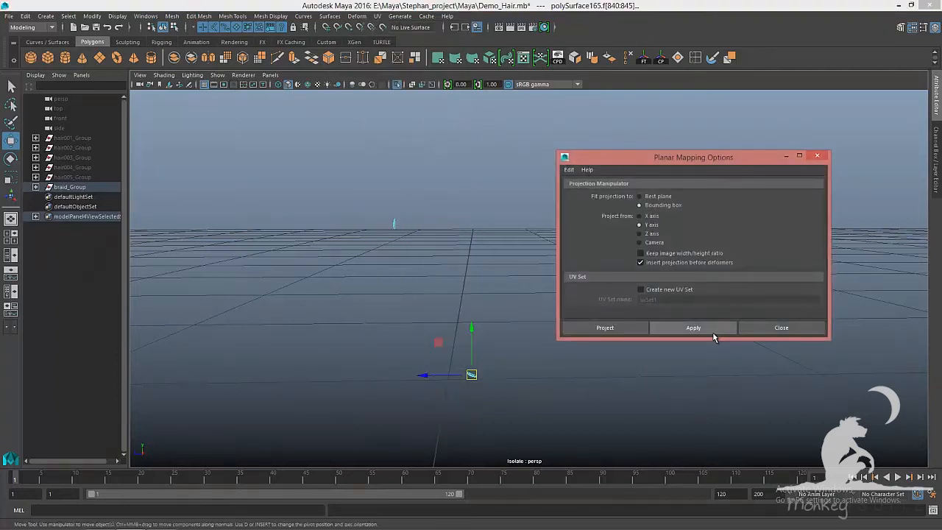
click(713, 328)
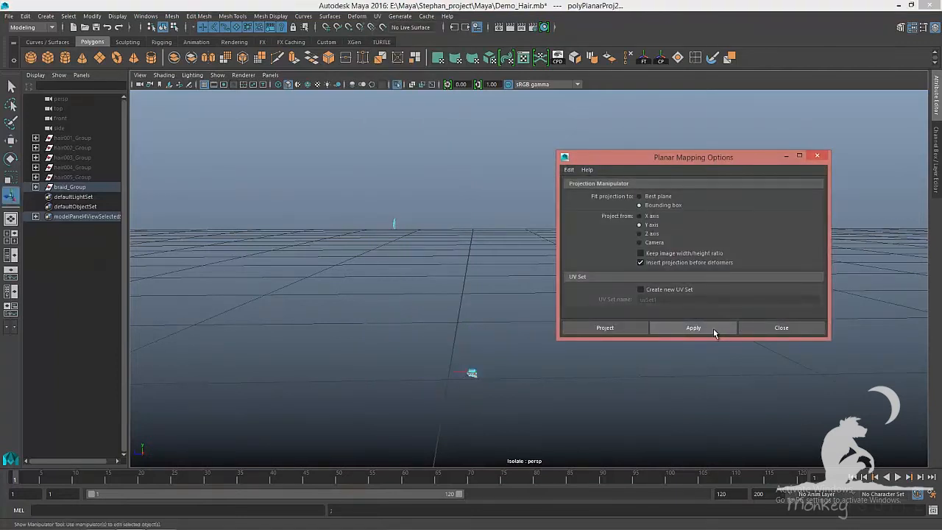
Close the planar mapping options, bring the whole braid back into view and save the scene
click(790, 331)
key(F8)
key(F8)
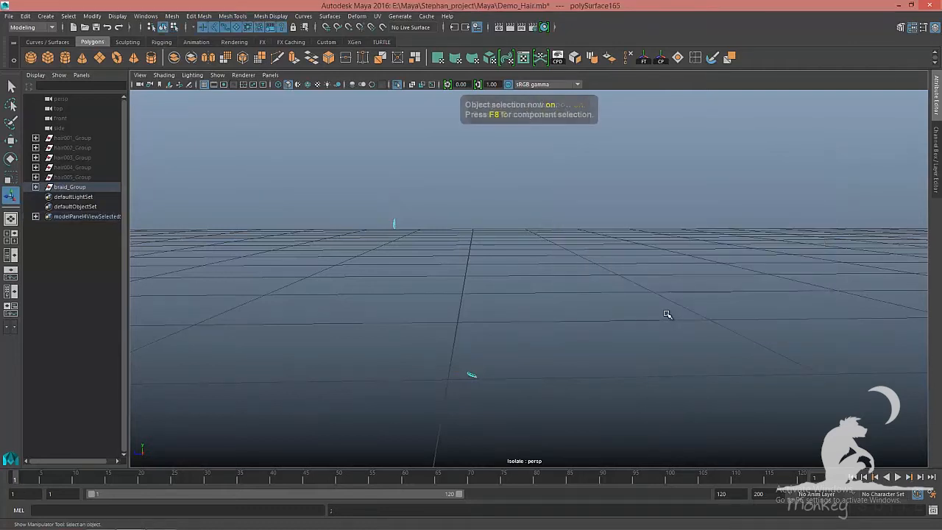
key(ctrl+1)
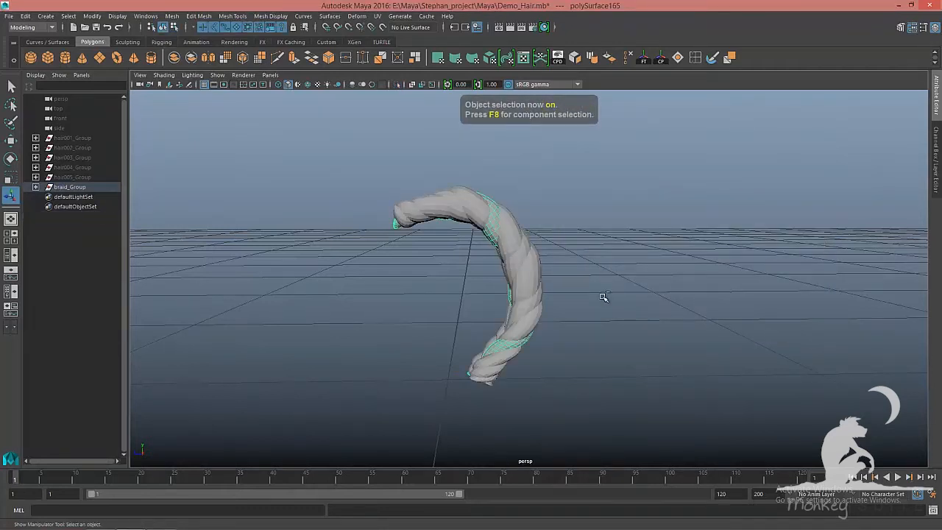
key(ctrl+1)
key(ctrl+s)
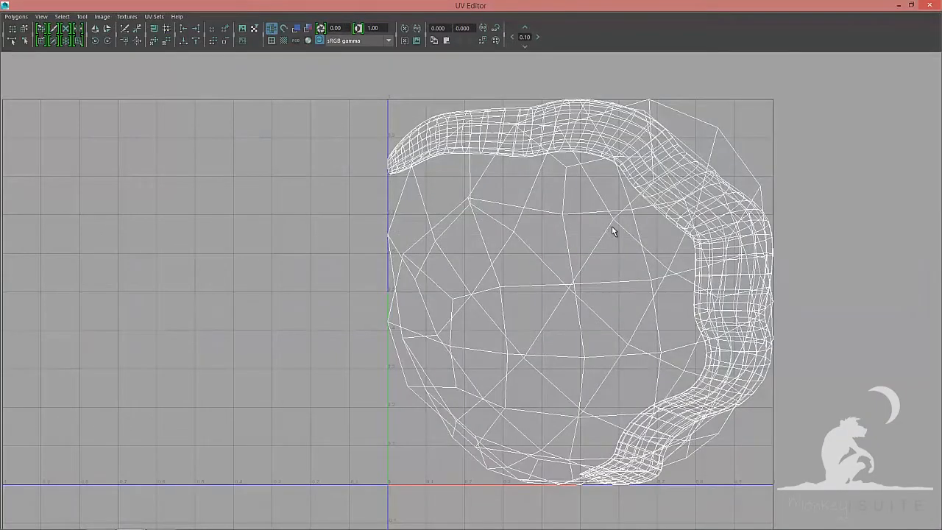
Unfold the strand's UVs with the Unfold3D method and a 4096 map size
scroll(226, 228, down, 4)
scroll(514, 245, down, 1)
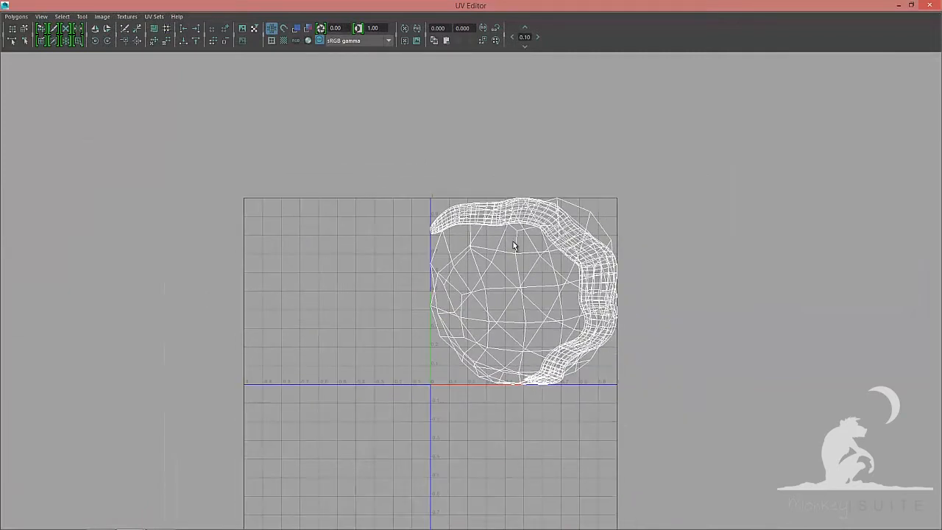
right_drag(369, 199, 412, 197)
drag(317, 102, 686, 448)
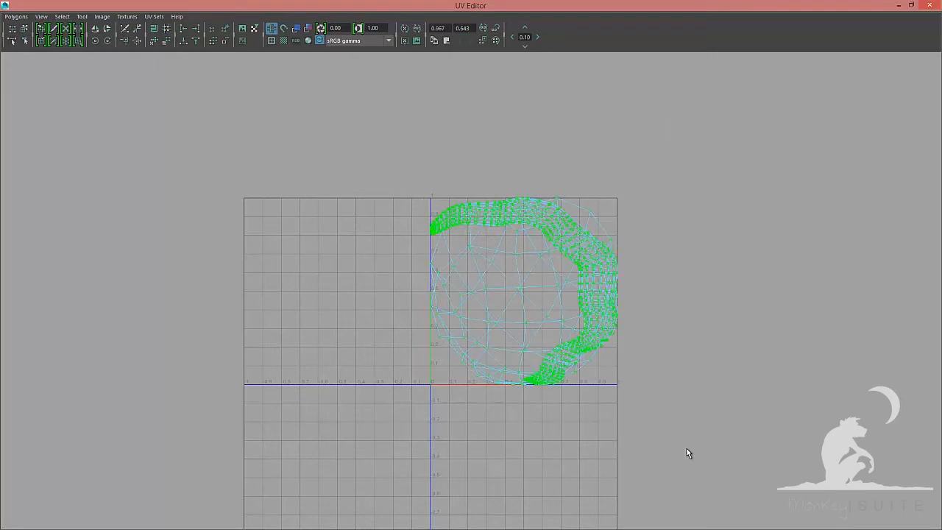
click(16, 16)
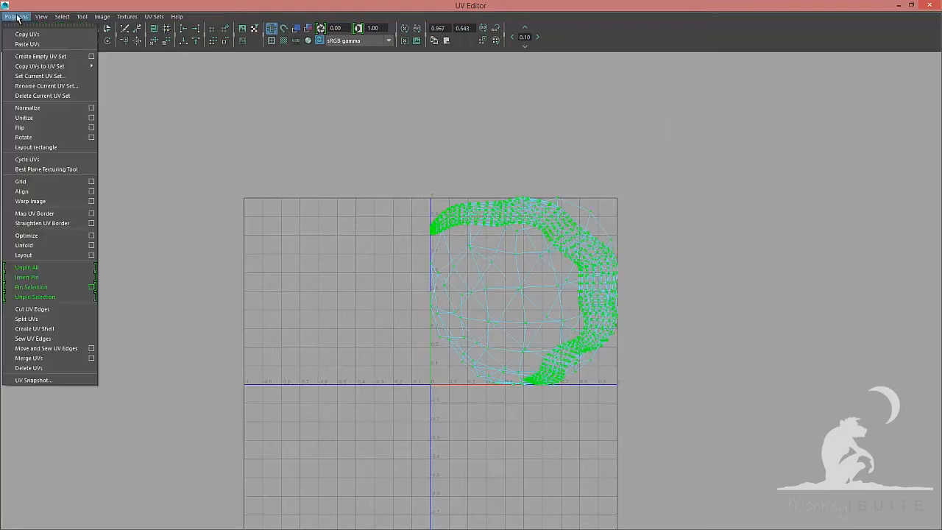
click(91, 247)
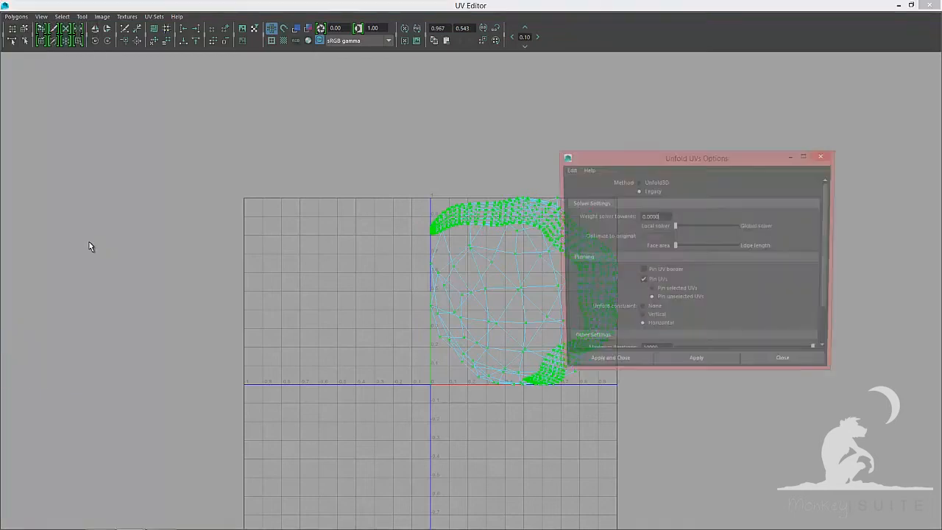
click(639, 181)
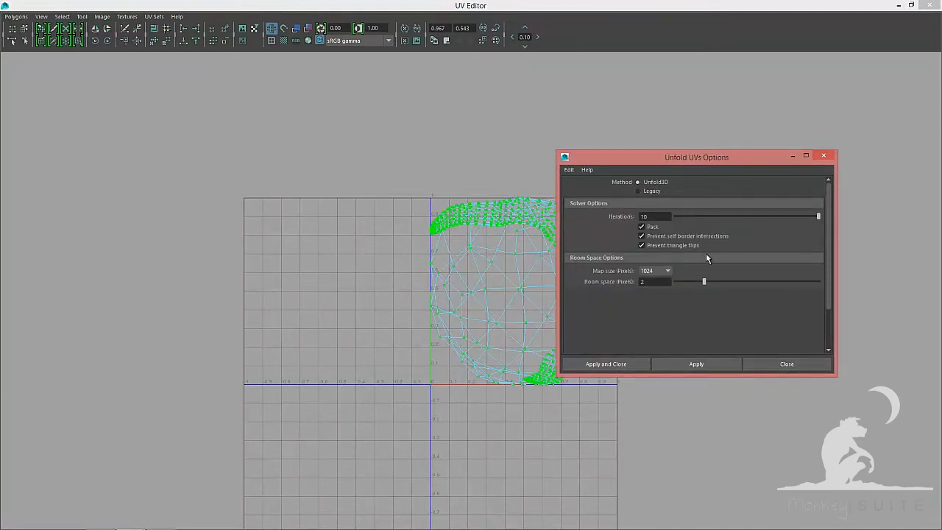
click(668, 272)
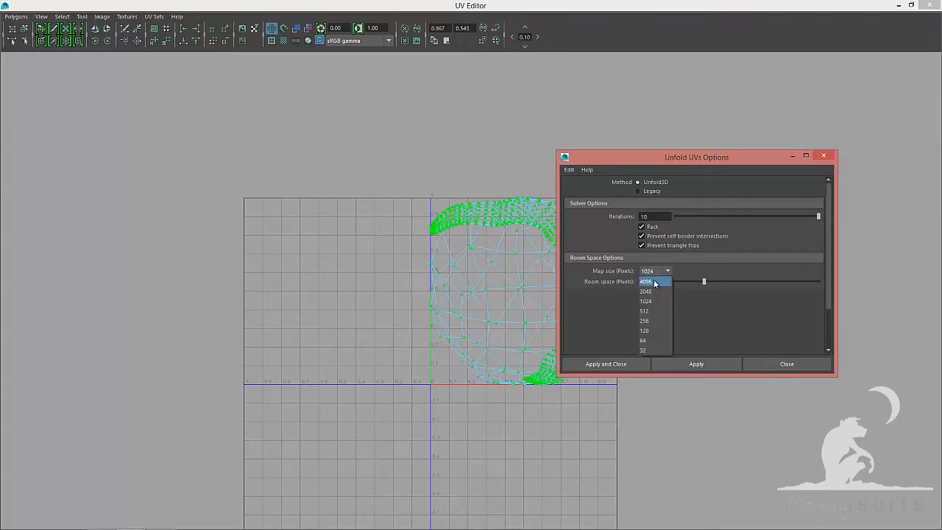
click(646, 282)
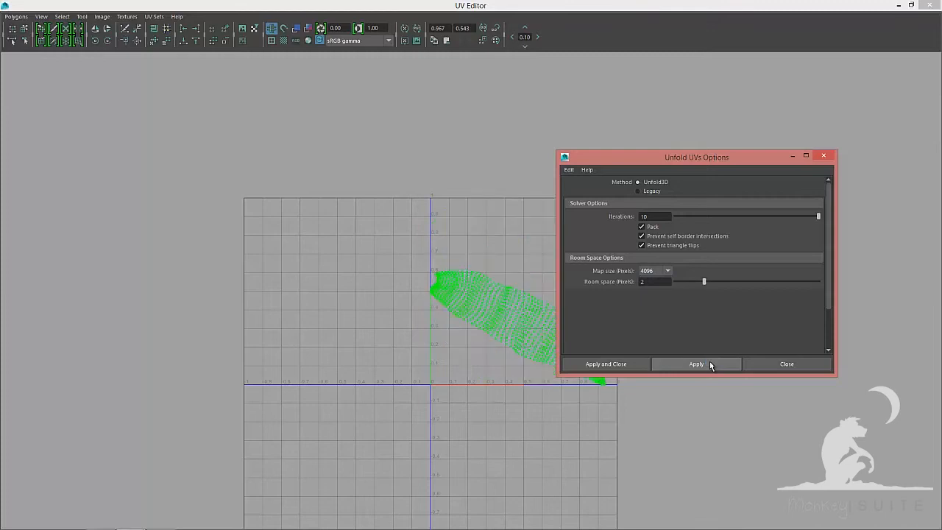
click(804, 366)
Rotate the unfolded strand shell upright and lay it out inside the UV tile
key(F8)
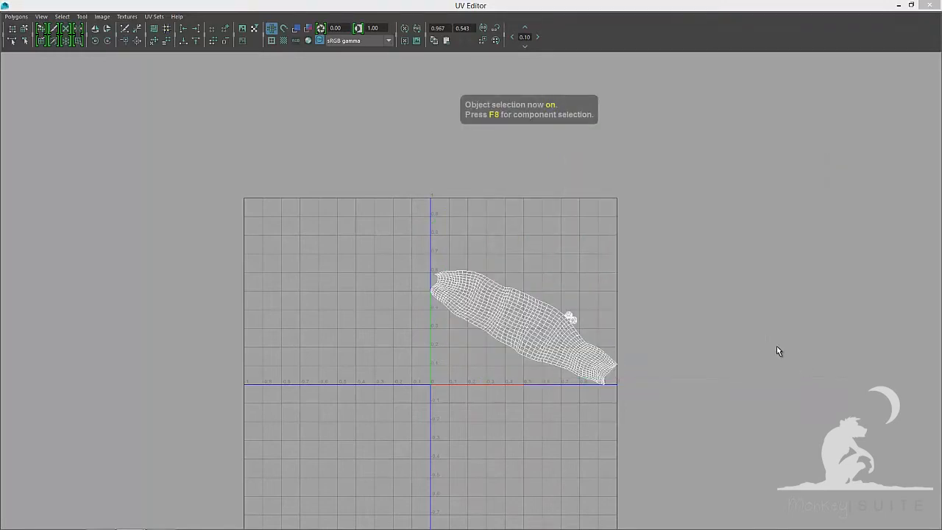
right_drag(584, 241, 550, 230)
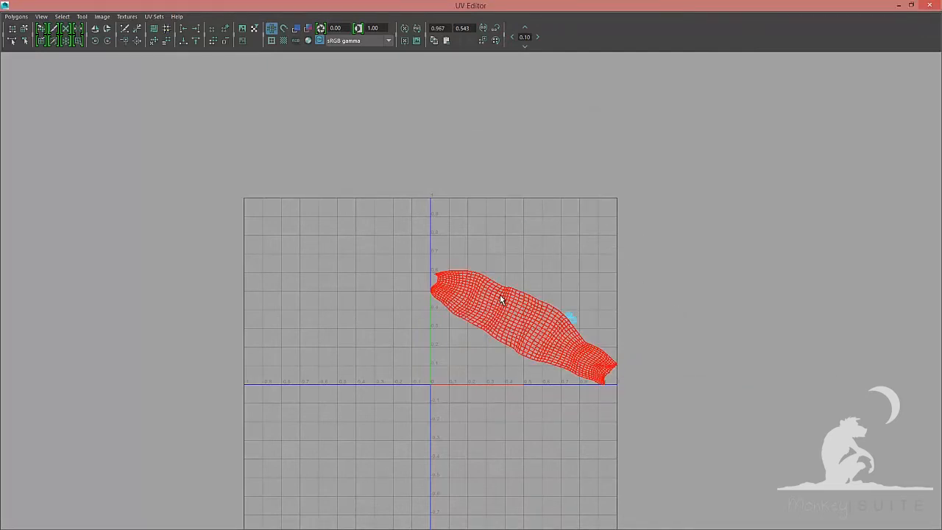
click(499, 297)
alt+right_drag(542, 291, 681, 291)
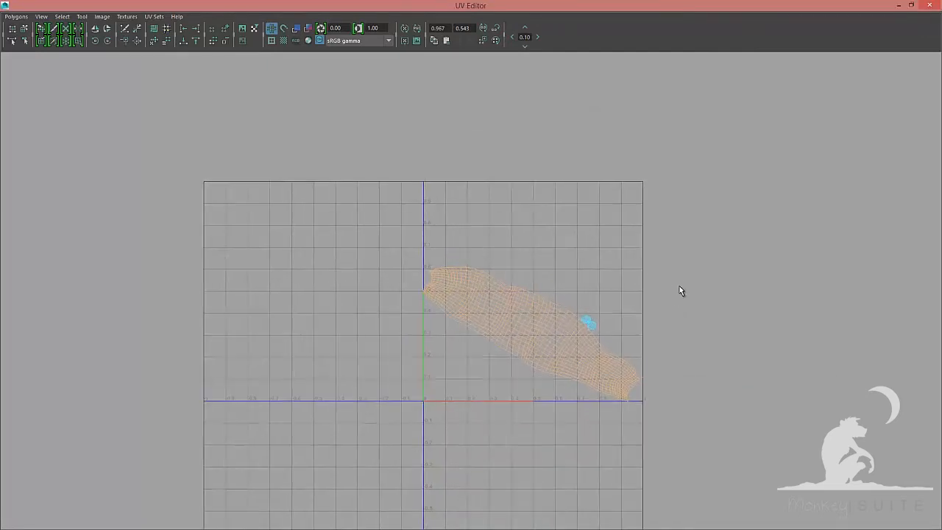
key(e)
drag(588, 267, 621, 354)
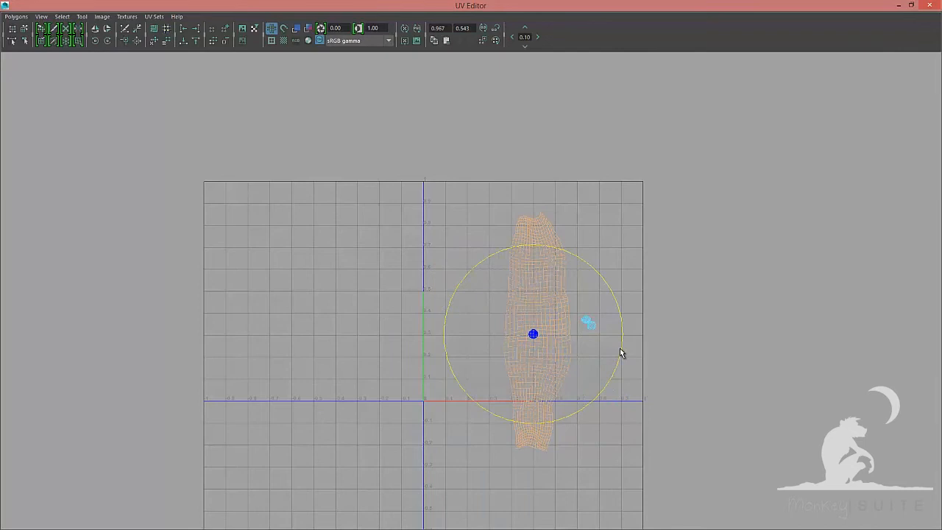
key(F8)
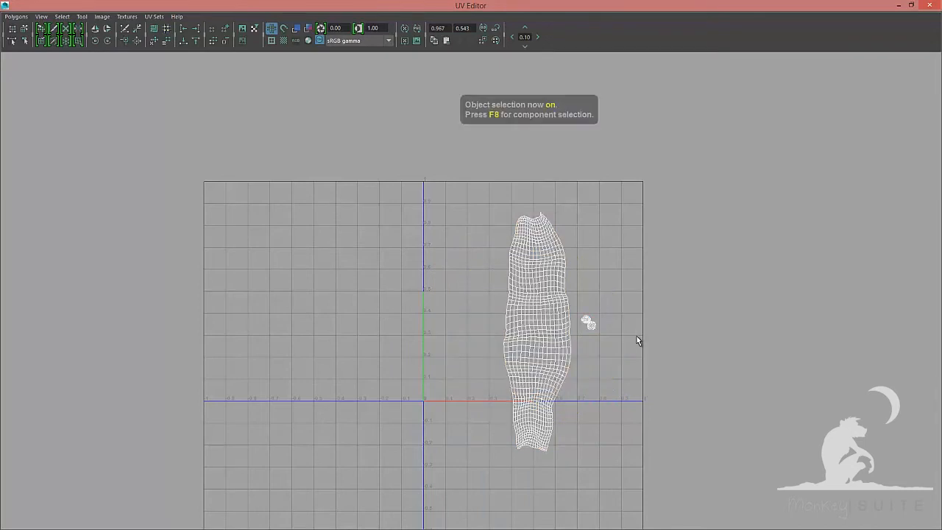
click(20, 17)
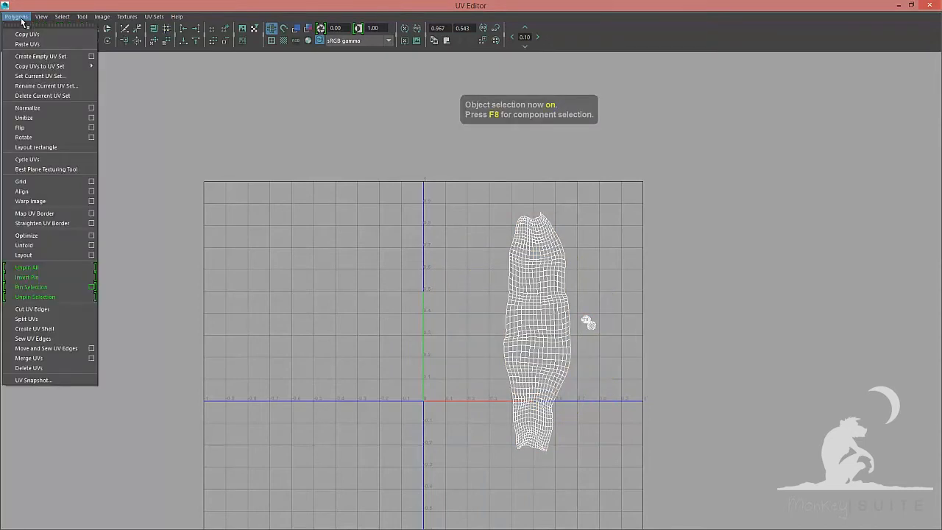
click(23, 255)
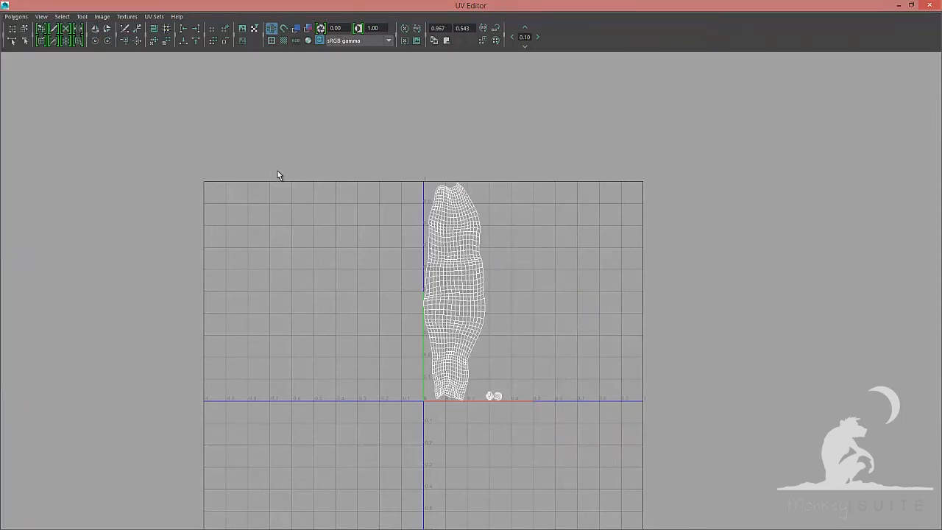
Select the UVs along the shell's left border and align them to the minimum U value
alt+right_drag(298, 177, 484, 221)
click(484, 218)
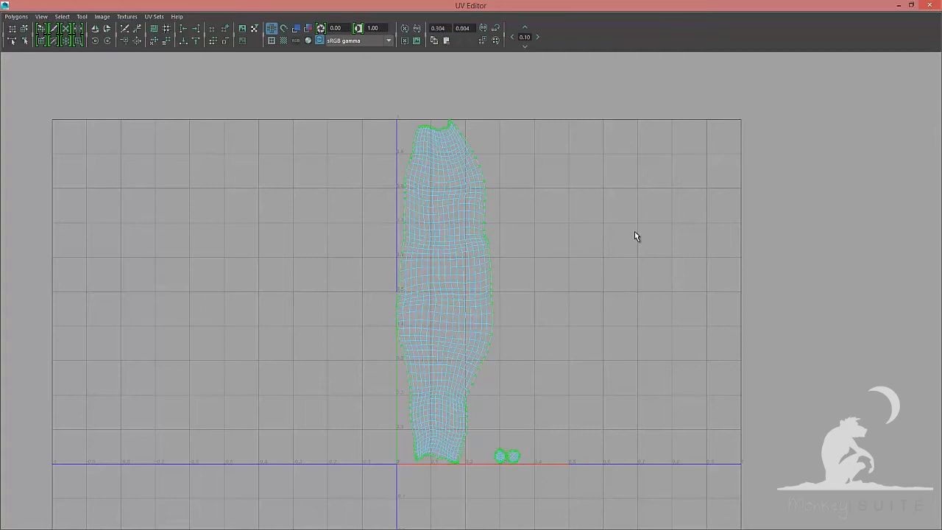
alt+right_drag(552, 286, 719, 304)
alt+middle_drag(559, 248, 569, 170)
alt+right_drag(557, 238, 659, 295)
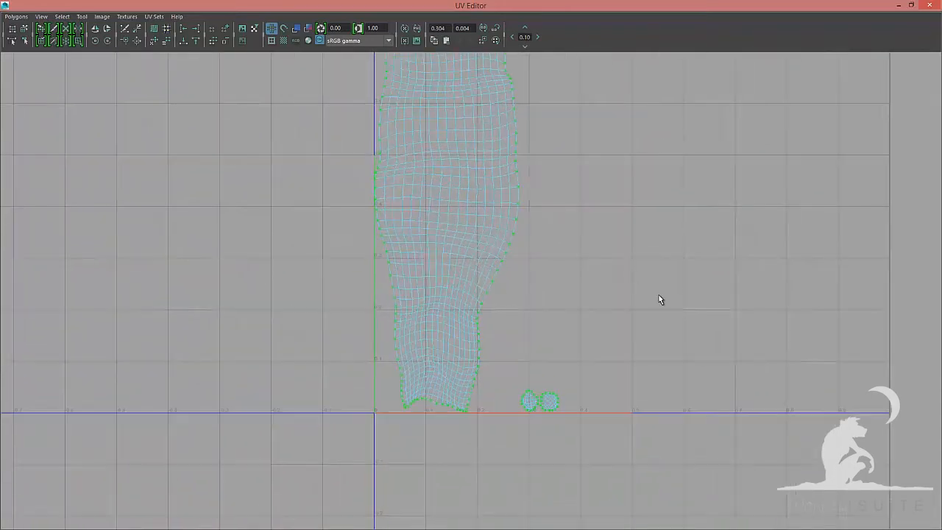
drag(660, 293, 507, 481)
right_drag(553, 368, 596, 362)
drag(625, 305, 508, 454)
alt+middle_drag(492, 397, 517, 340)
alt+right_drag(647, 345, 724, 385)
mouse_move(612, 329)
alt+right_down()
mouse_move(629, 338)
mouse_move(581, 299)
alt+right_up()
drag(578, 292, 432, 458)
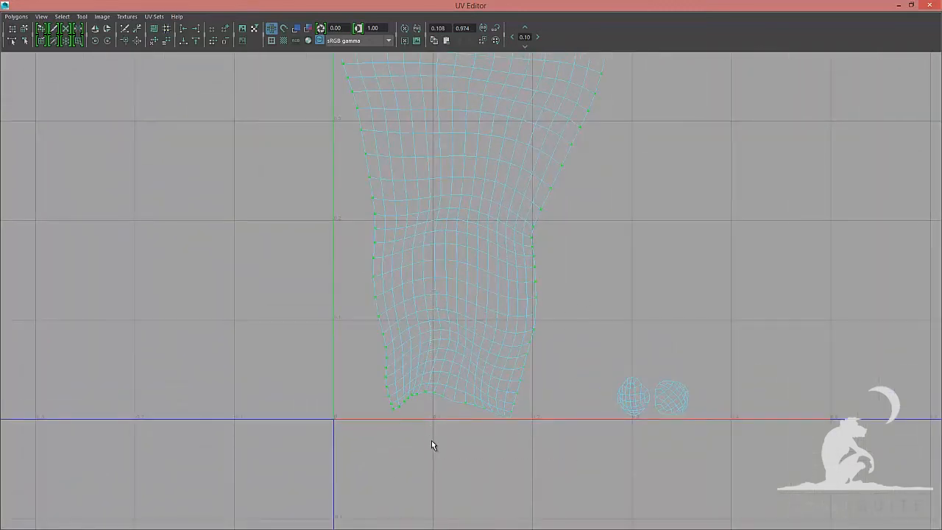
alt+middle_drag(432, 402, 454, 338)
alt+right_drag(516, 337, 642, 401)
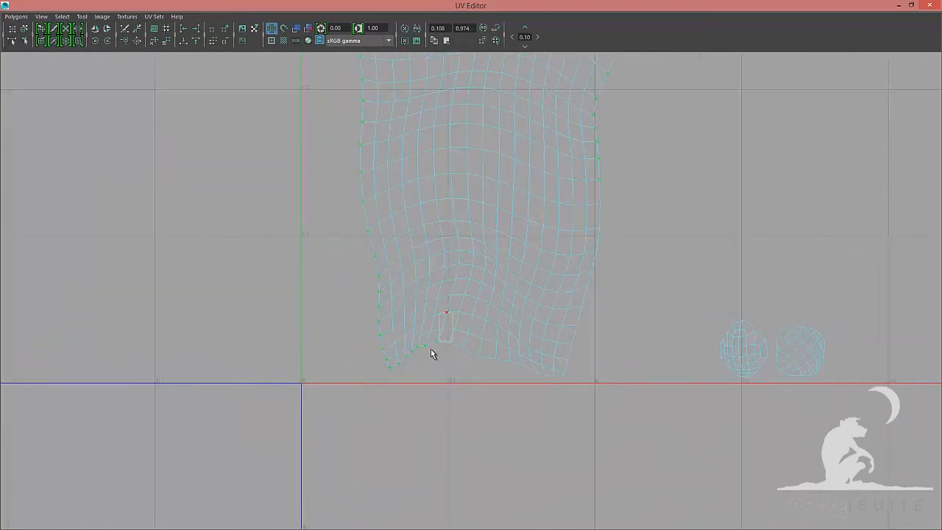
drag(398, 375, 391, 377)
alt+right_drag(706, 200, 371, 184)
alt+middle_drag(435, 242, 434, 368)
drag(502, 173, 652, 353)
alt+right_drag(682, 248, 484, 137)
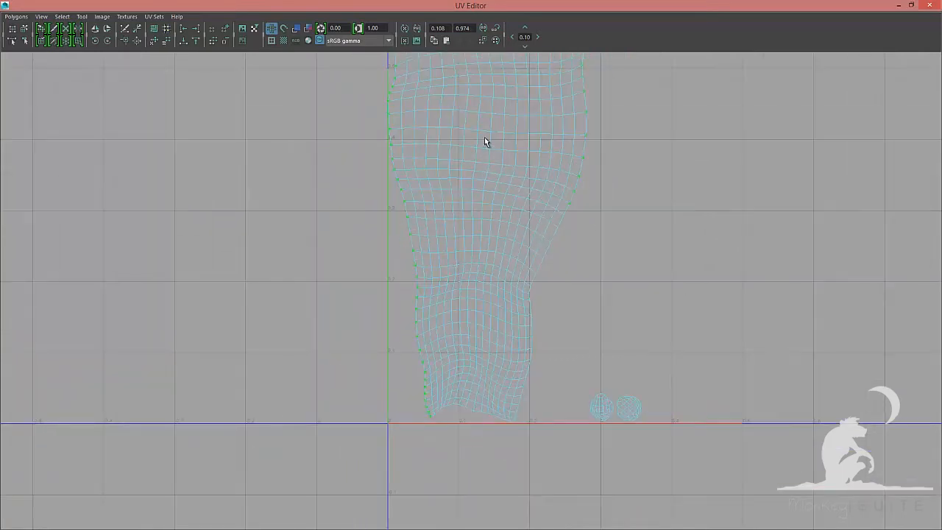
alt+middle_drag(474, 215, 449, 425)
drag(543, 220, 618, 440)
alt+middle_drag(521, 242, 469, 383)
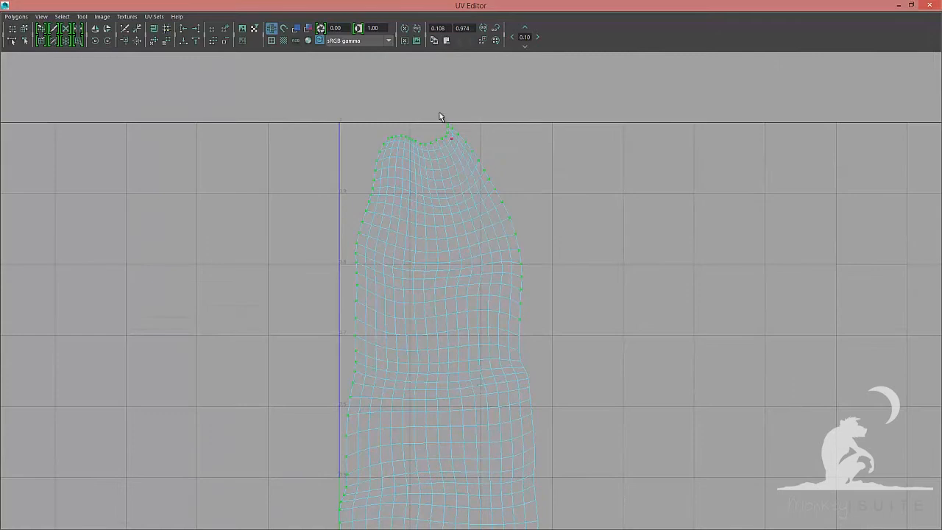
ctrl+drag(437, 111, 591, 348)
alt+middle_drag(448, 133, 493, 195)
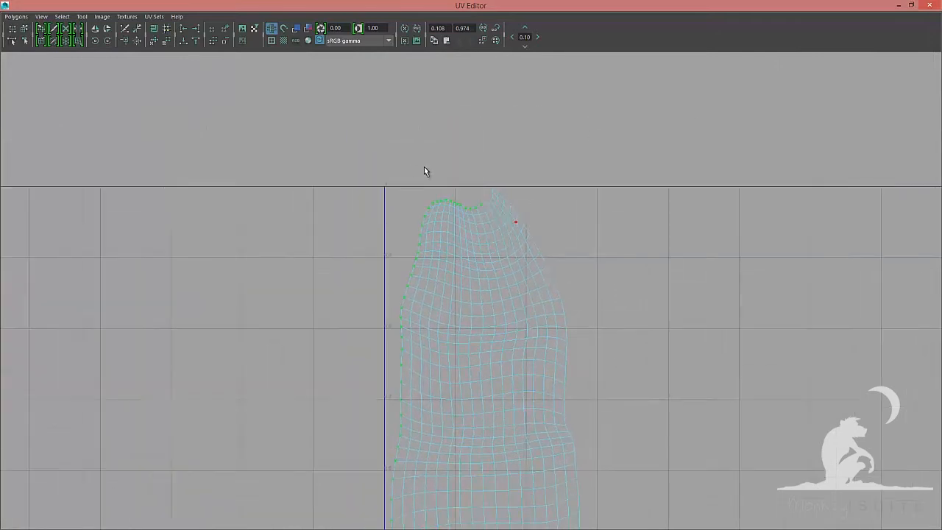
scroll(424, 170, up, 4)
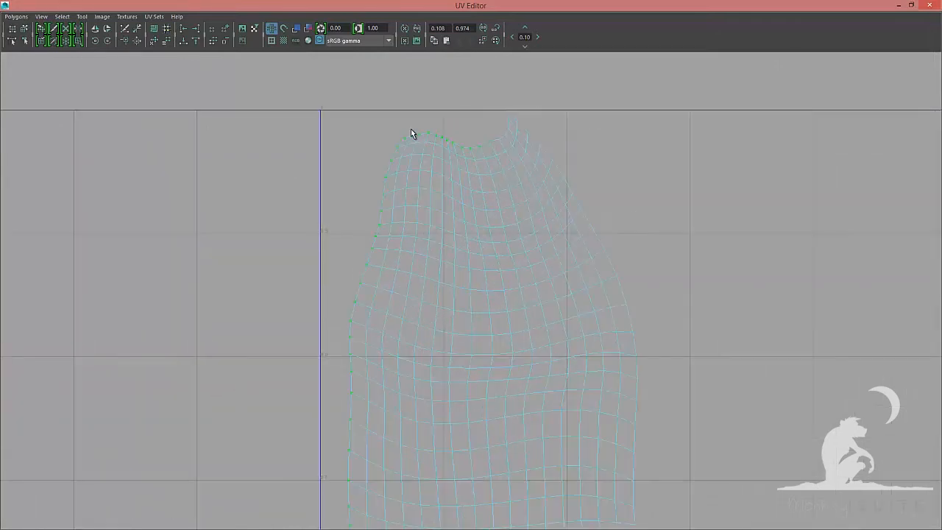
ctrl+drag(496, 163, 505, 164)
alt+right_drag(661, 214, 467, 364)
alt+middle_drag(462, 338, 435, 211)
alt+right_drag(487, 326, 219, 311)
alt+middle_drag(402, 330, 382, 302)
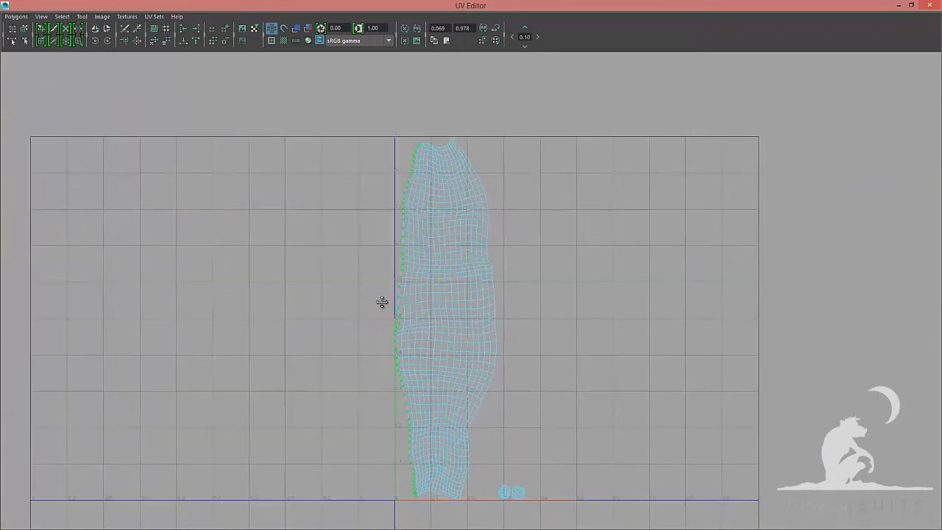
click(183, 33)
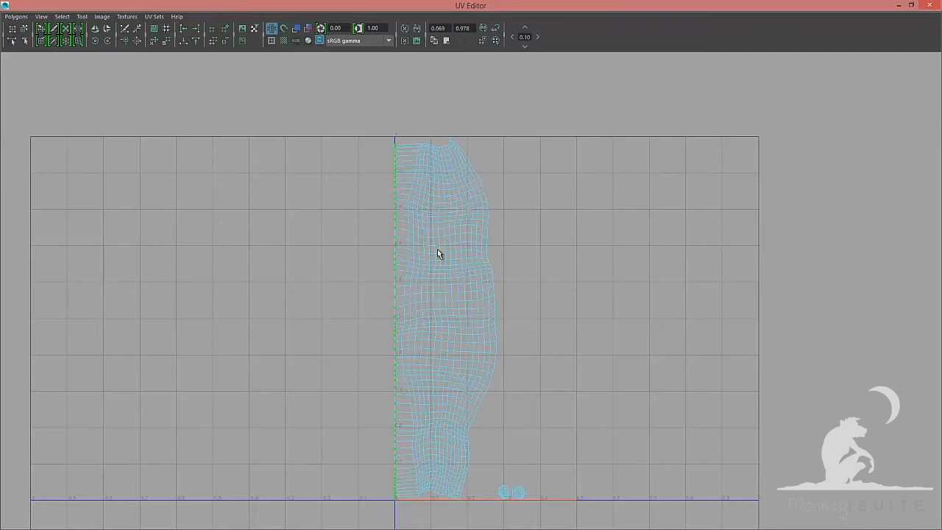
Select the UVs along the shell's right border and align them to the maximum U value
key(F8)
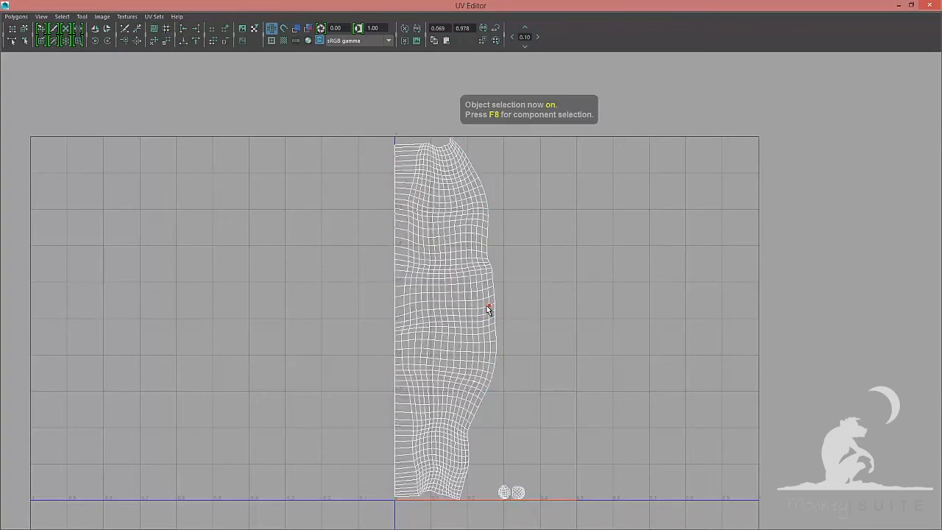
right_drag(488, 295, 493, 272)
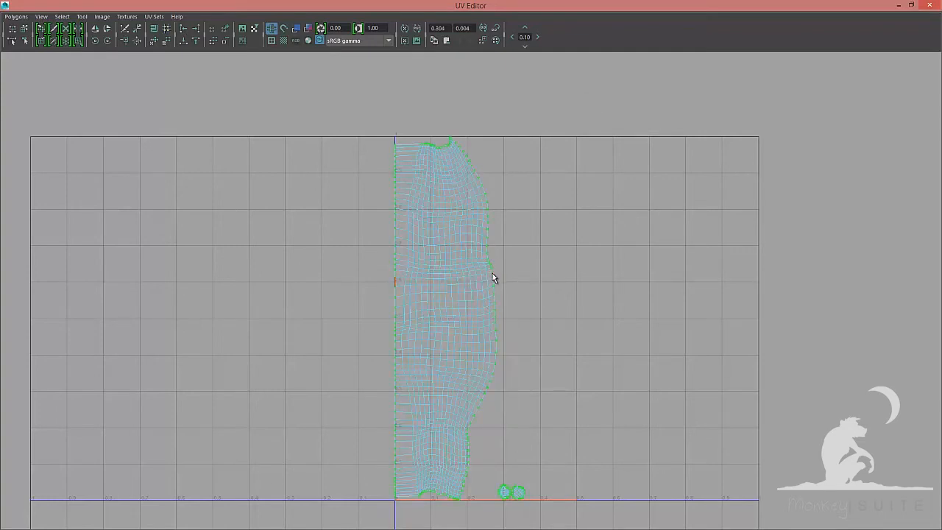
right_drag(511, 251, 547, 254)
drag(527, 513, 555, 527)
alt+right_drag(535, 379, 846, 424)
alt+middle_drag(480, 226, 513, 387)
alt+right_drag(423, 248, 869, 331)
alt+right_drag(377, 204, 667, 284)
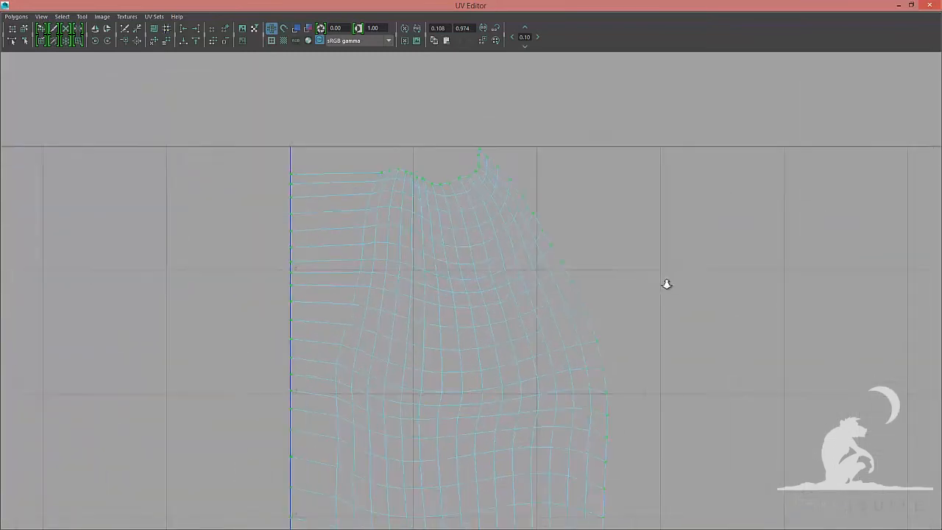
drag(224, 110, 436, 251)
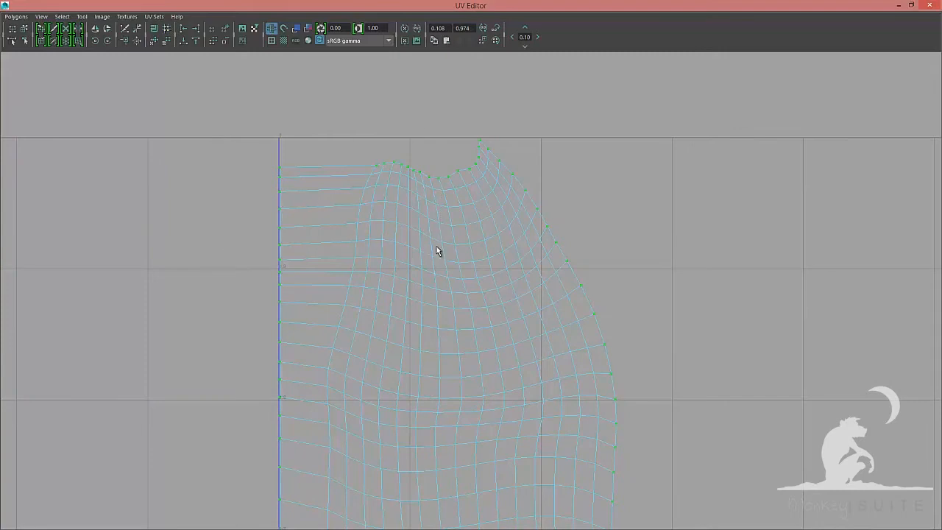
alt+middle_drag(385, 231, 363, 317)
alt+right_drag(457, 295, 722, 309)
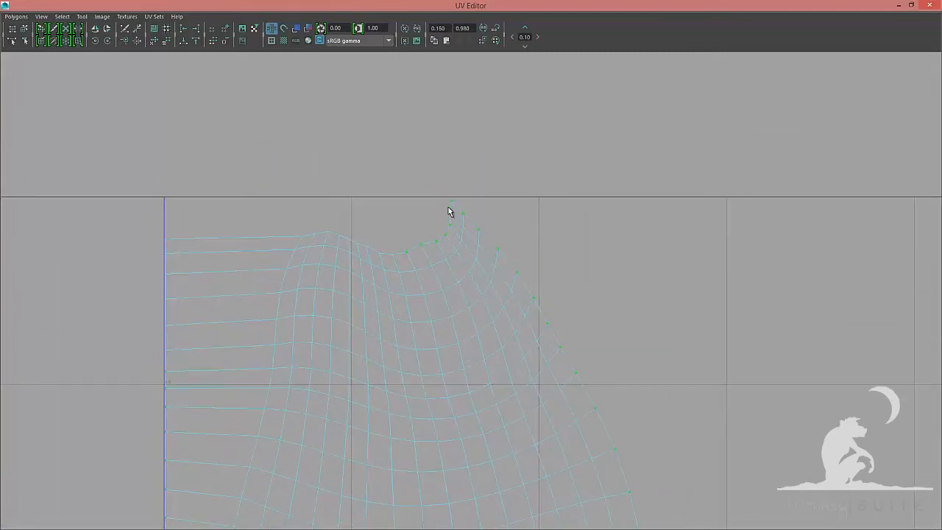
drag(446, 209, 455, 220)
ctrl+drag(389, 217, 453, 271)
alt+right_drag(491, 275, 233, 324)
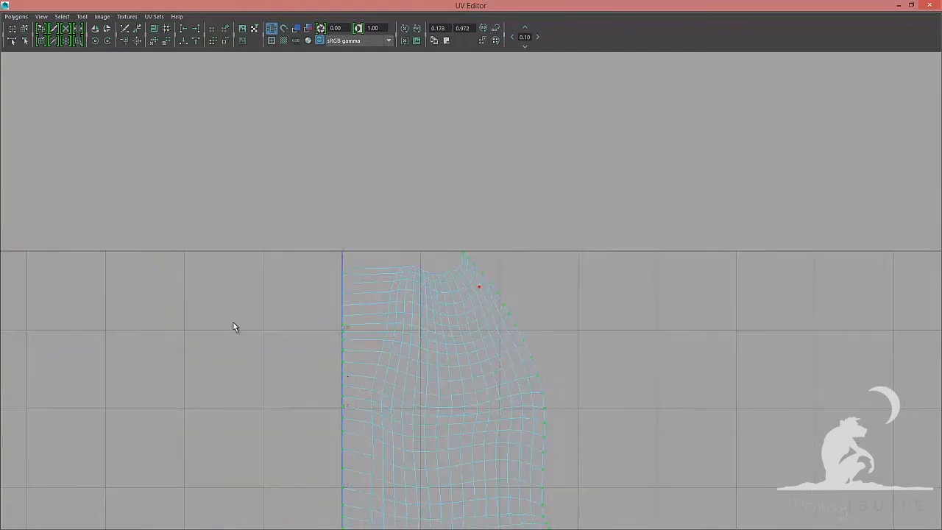
alt+right_drag(346, 380, 278, 390)
alt+middle_drag(322, 250, 297, 150)
ctrl+drag(313, 193, 384, 506)
alt+right_drag(440, 403, 410, 405)
alt+middle_drag(410, 405, 387, 177)
ctrl+drag(320, 197, 391, 511)
alt+middle_drag(393, 405, 426, 311)
alt+right_drag(482, 368, 567, 382)
alt+right_drag(317, 414, 460, 414)
drag(331, 411, 452, 467)
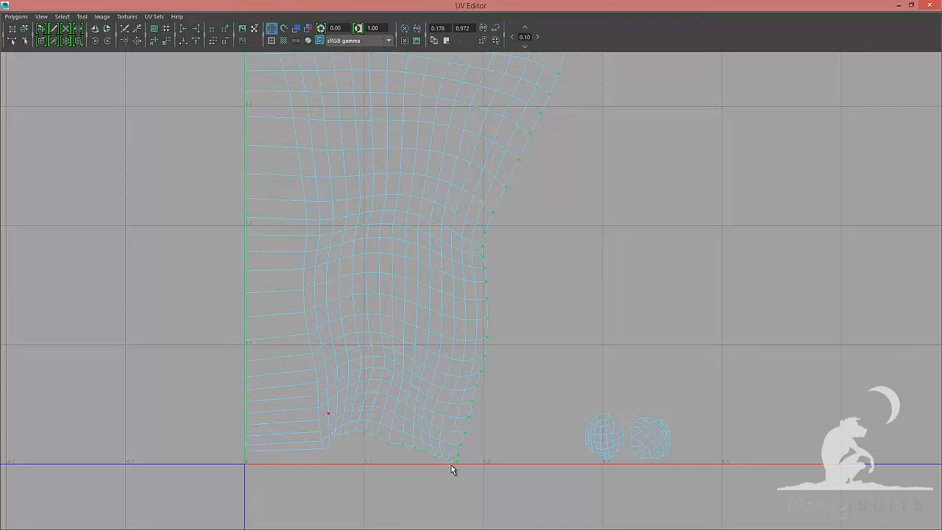
alt+right_drag(616, 290, 115, 245)
alt+middle_drag(280, 236, 260, 370)
alt+right_drag(518, 287, 359, 182)
alt+right_drag(422, 252, 255, 242)
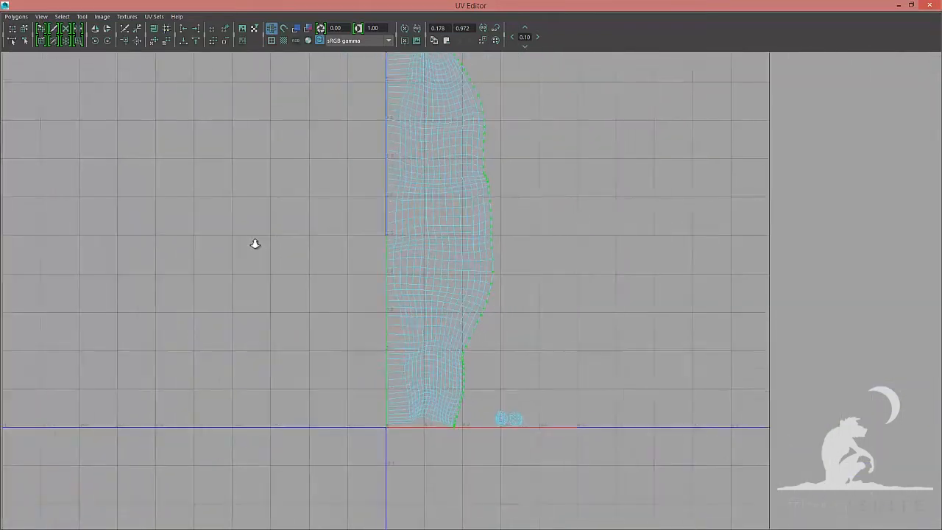
alt+middle_drag(373, 173, 371, 226)
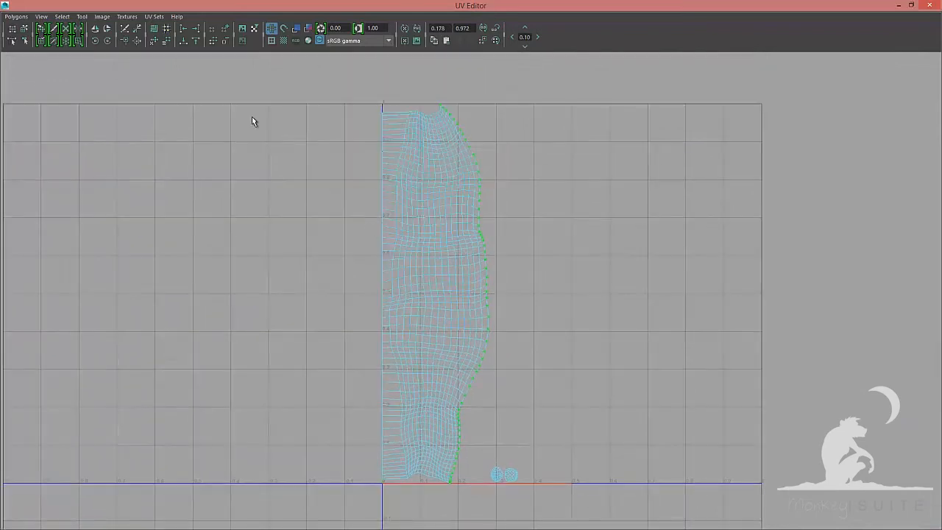
click(198, 29)
Select the straightened strand shell and nudge it slightly left
key(F8)
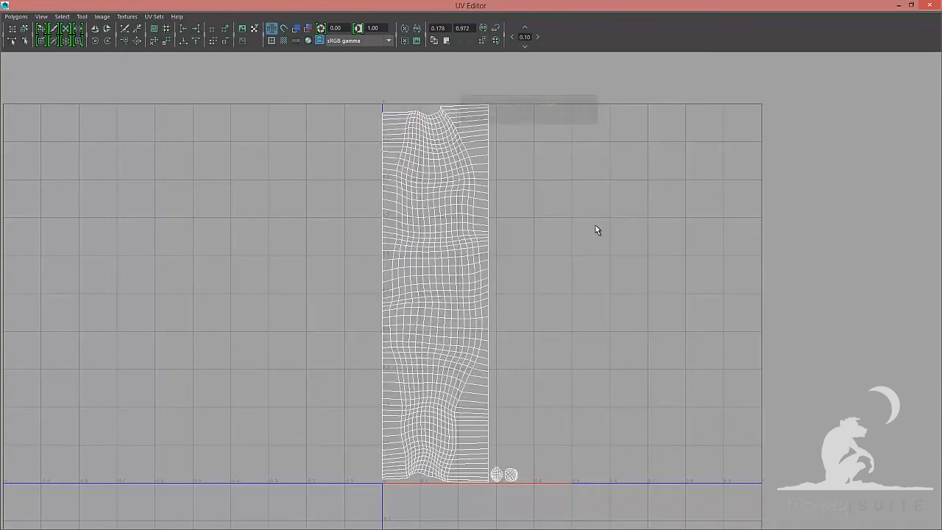
right_drag(471, 234, 446, 218)
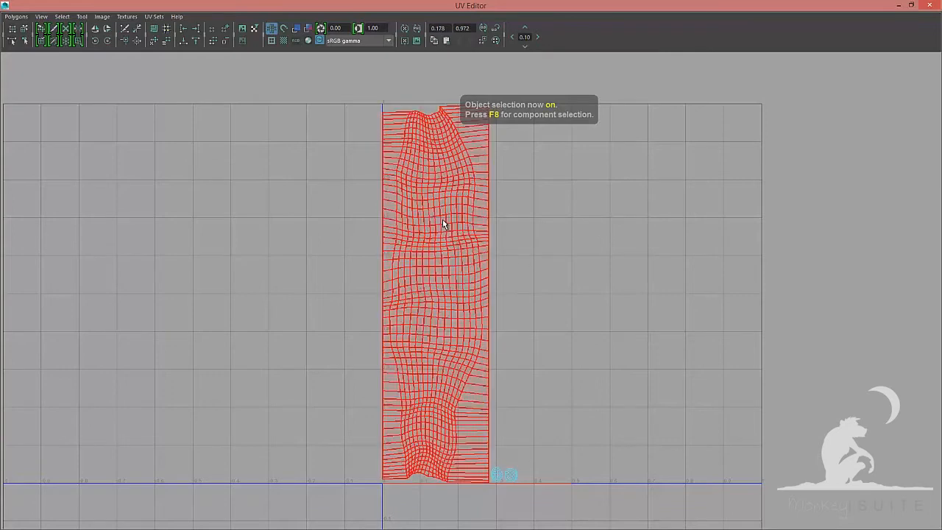
click(446, 218)
middle_drag(531, 269, 522, 269)
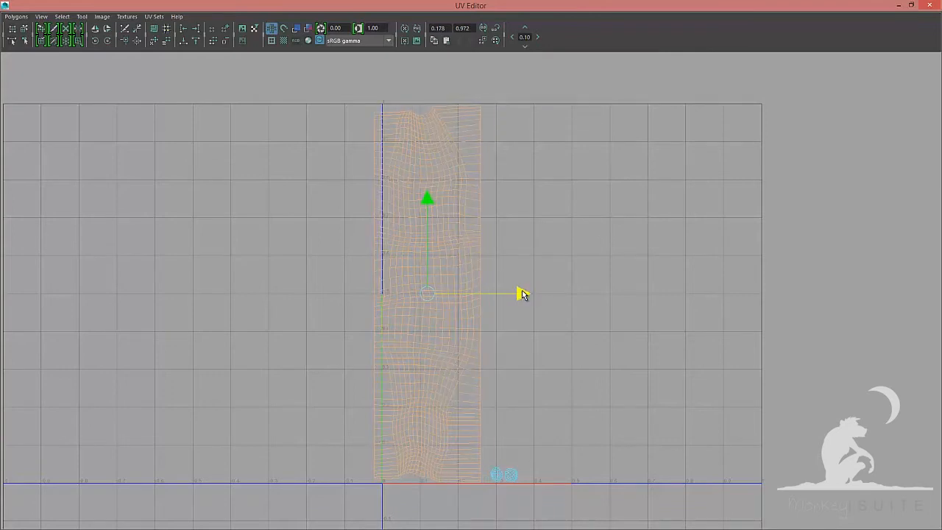
Select the UVs along the shell's bottom border and align them to the minimum V value
key(F8)
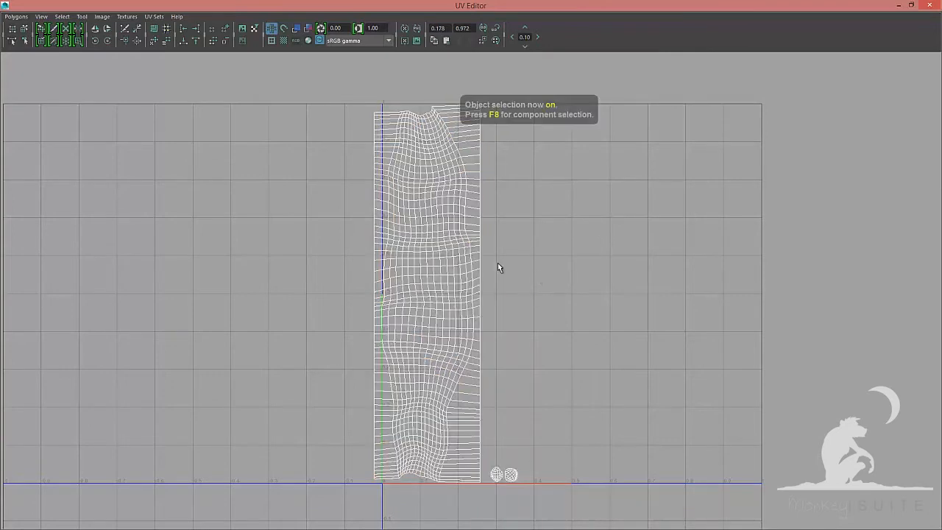
right_drag(479, 259, 480, 238)
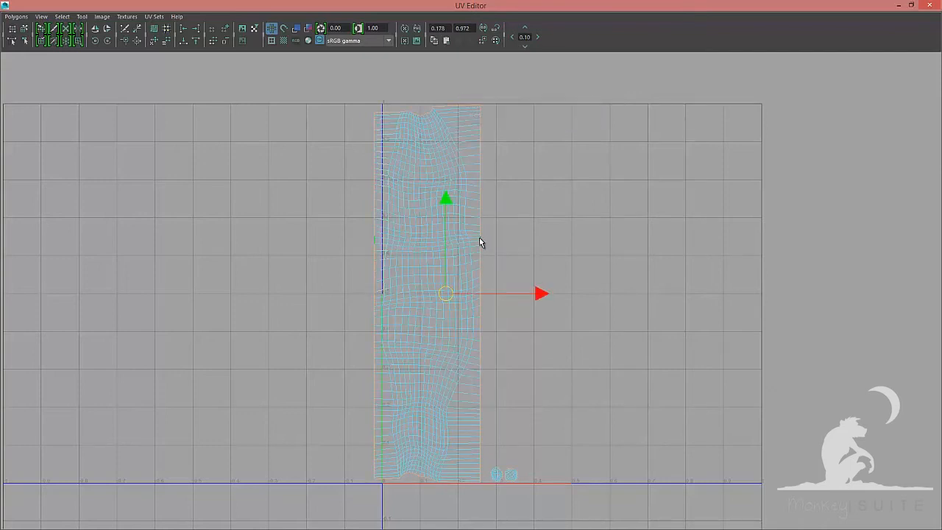
key(q)
right_drag(546, 344, 593, 344)
drag(589, 363, 486, 521)
alt+middle_drag(482, 408, 492, 272)
alt+right_drag(647, 376, 802, 416)
alt+middle_drag(533, 375, 535, 378)
alt+right_drag(535, 378, 629, 394)
alt+right_drag(503, 383, 527, 387)
alt+middle_drag(490, 324, 501, 219)
alt+right_drag(603, 338, 663, 343)
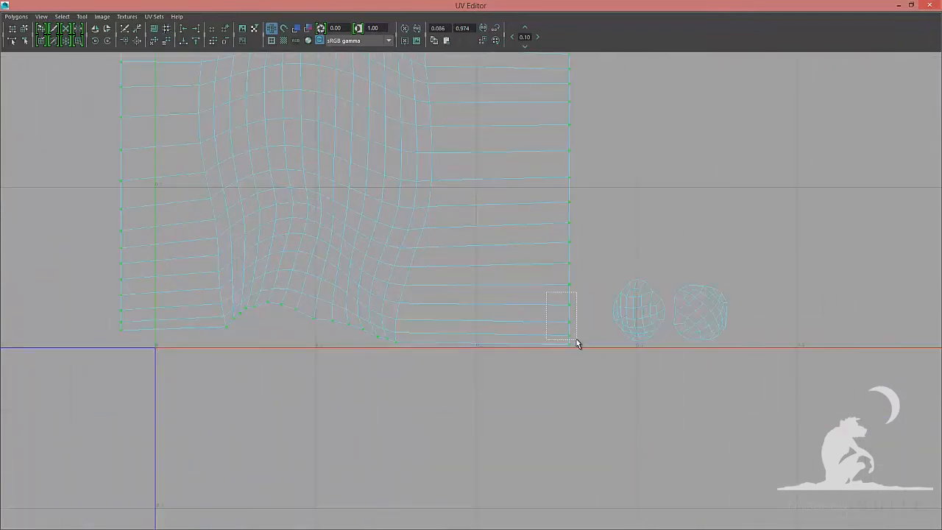
drag(576, 342, 579, 342)
drag(109, 293, 132, 322)
ctrl+drag(96, 138, 148, 247)
ctrl+drag(577, 246, 605, 297)
alt+right_drag(544, 229, 383, 215)
ctrl+drag(460, 229, 597, 246)
alt+right_drag(581, 202, 292, 142)
alt+middle_drag(292, 143, 340, 396)
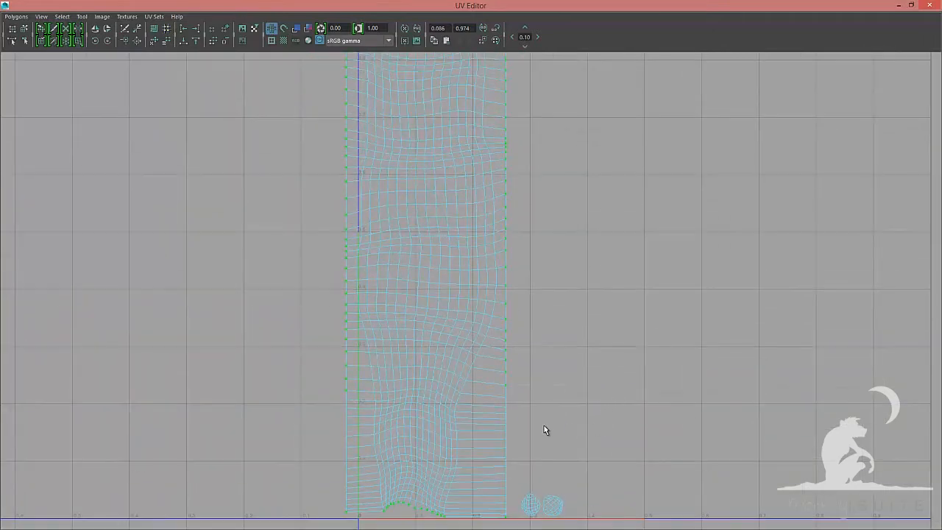
ctrl+alt+drag(551, 420, 228, 97)
alt+right_drag(289, 195, 281, 194)
alt+middle_drag(313, 201, 310, 237)
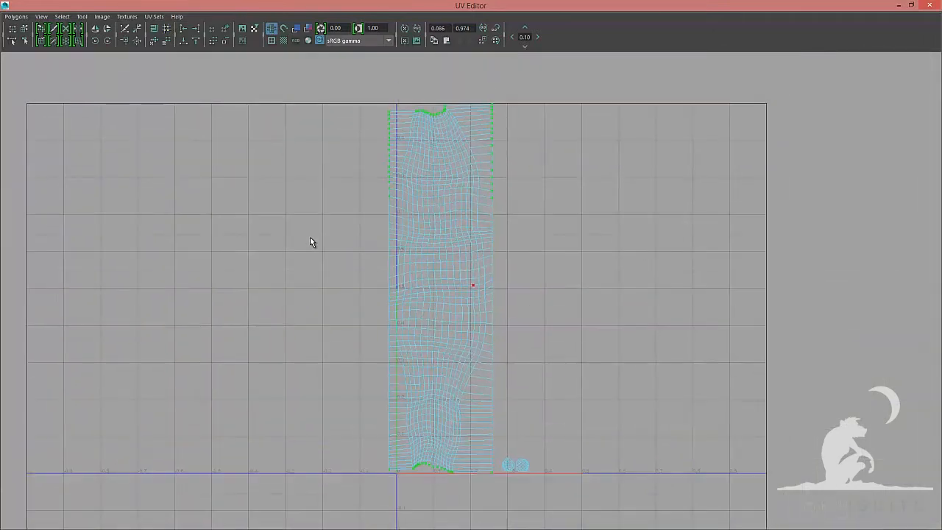
ctrl+drag(553, 285, 307, 87)
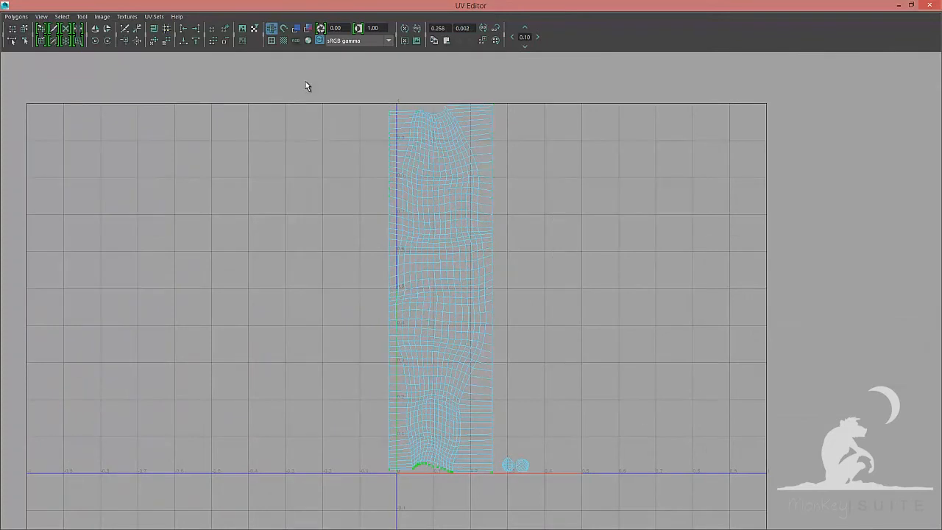
click(184, 43)
Select the UVs along the shell's top border and align them to the maximum V value
key(F8)
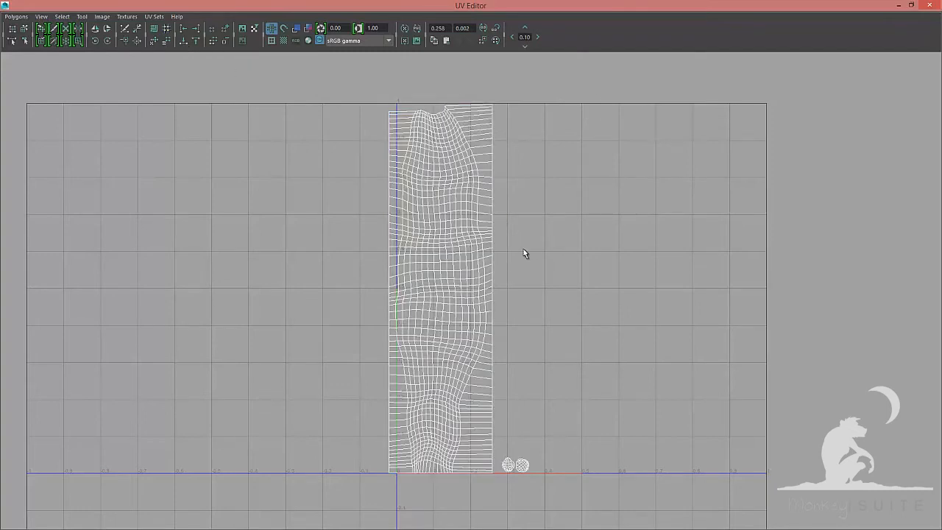
right_drag(493, 245, 491, 220)
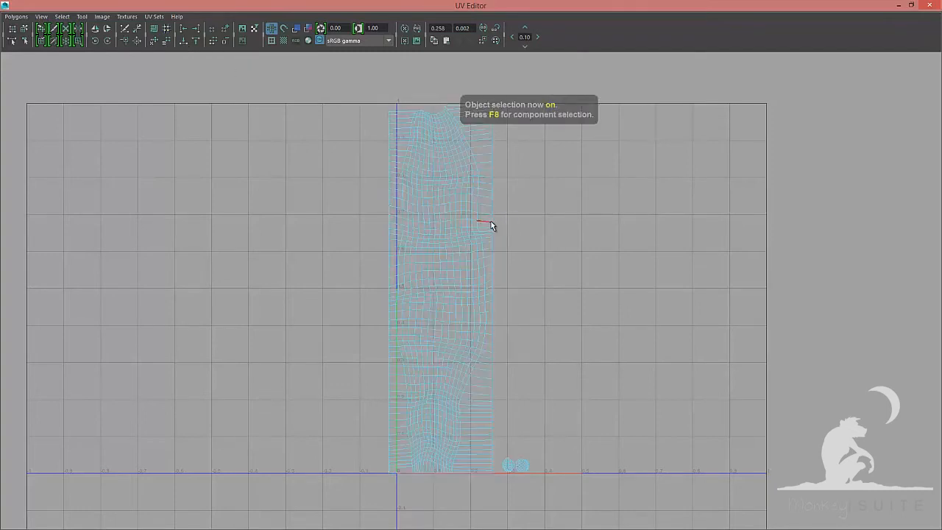
click(493, 221)
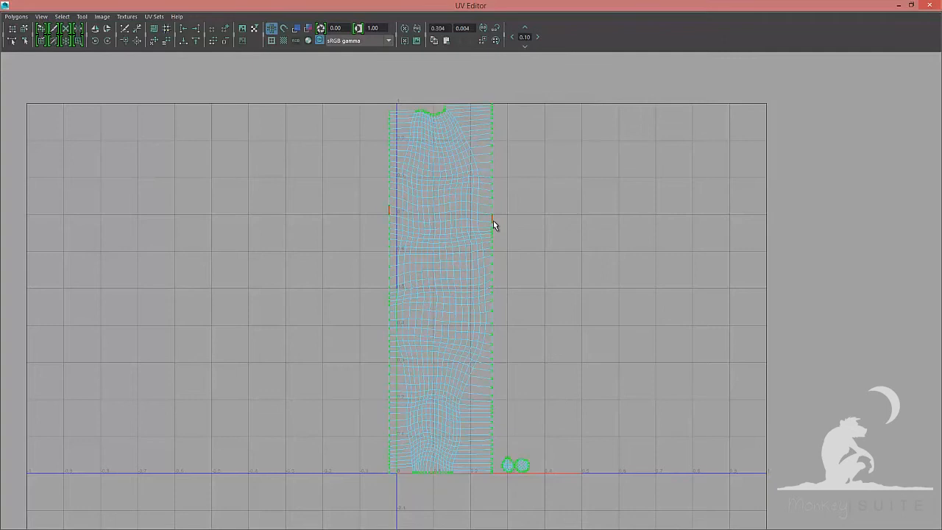
alt+middle_drag(521, 292, 506, 239)
right_drag(503, 239, 546, 244)
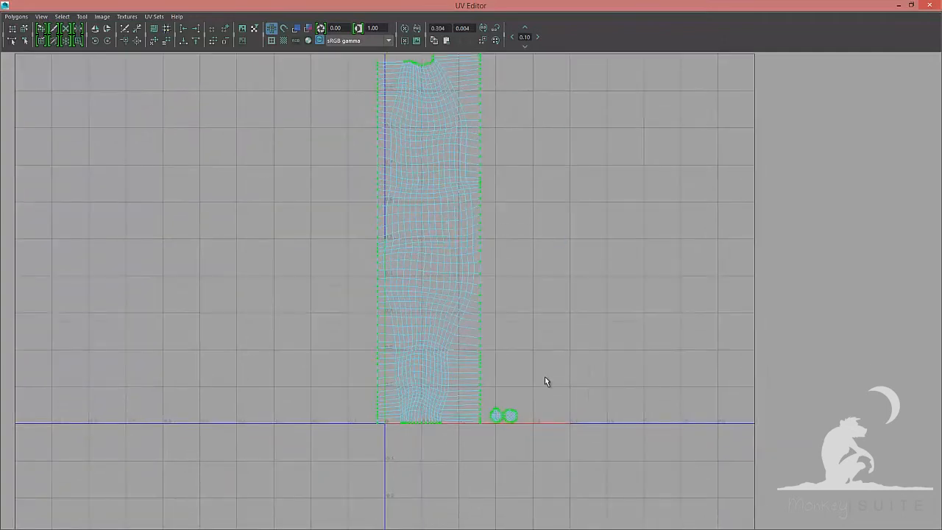
drag(559, 350, 487, 452)
ctrl+drag(608, 480, 326, 82)
alt+middle_drag(420, 188, 432, 358)
alt+right_drag(358, 271, 570, 200)
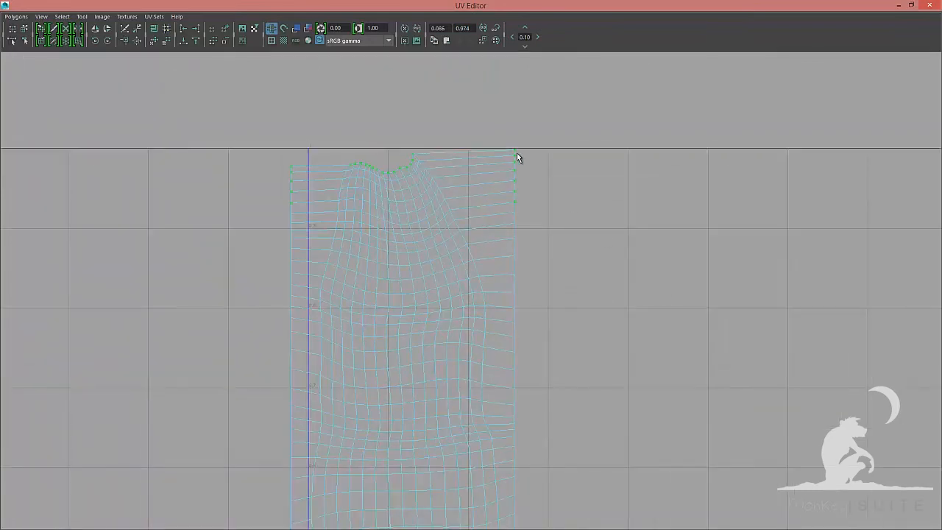
ctrl+drag(526, 213, 527, 214)
ctrl+drag(282, 169, 305, 223)
click(195, 43)
Select the whole strand shell and move it left so it sits across the U=0 line
scroll(571, 223, down, 4)
scroll(418, 323, down, 3)
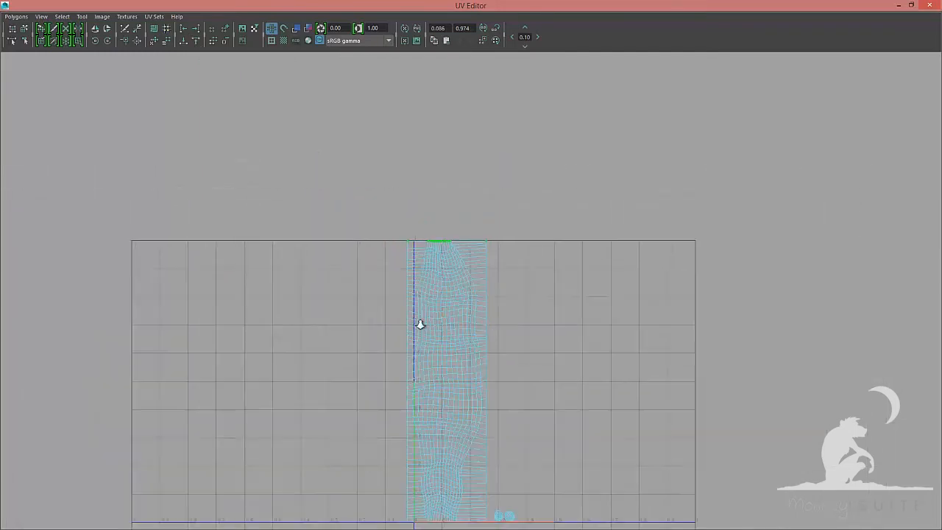
right_drag(448, 332, 410, 320)
click(443, 333)
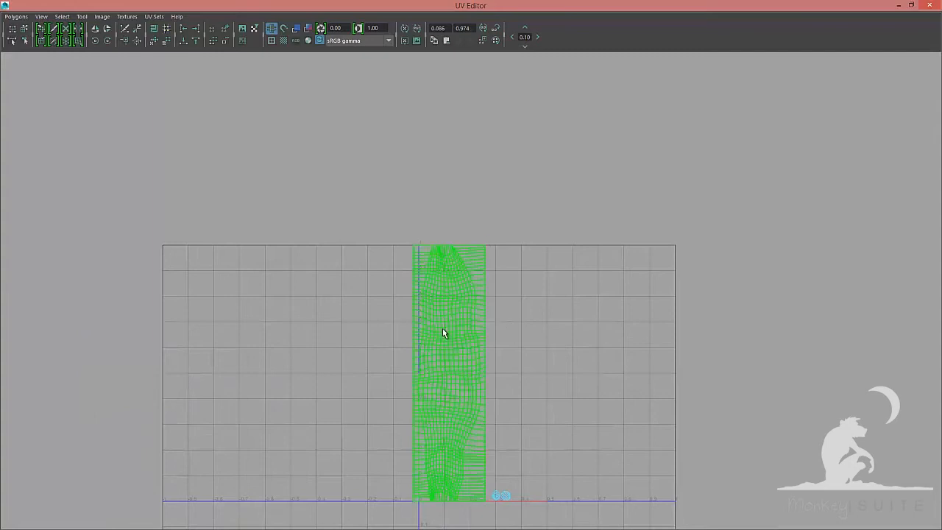
key(w)
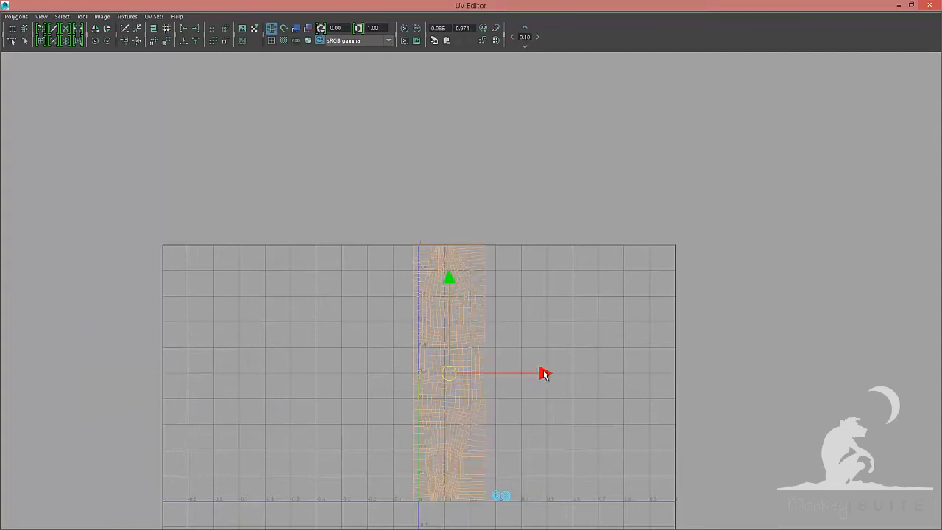
drag(542, 373, 515, 373)
right_drag(437, 314, 481, 311)
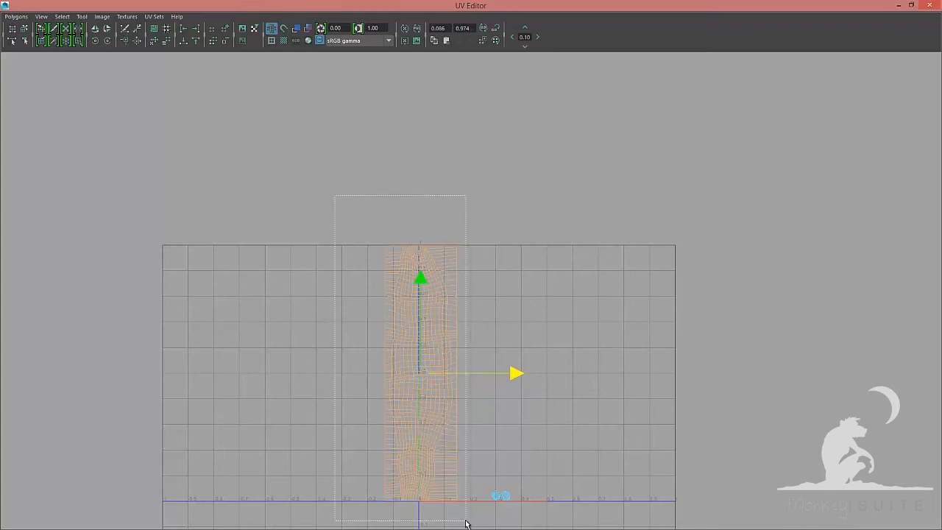
alt+middle_drag(453, 439, 468, 379)
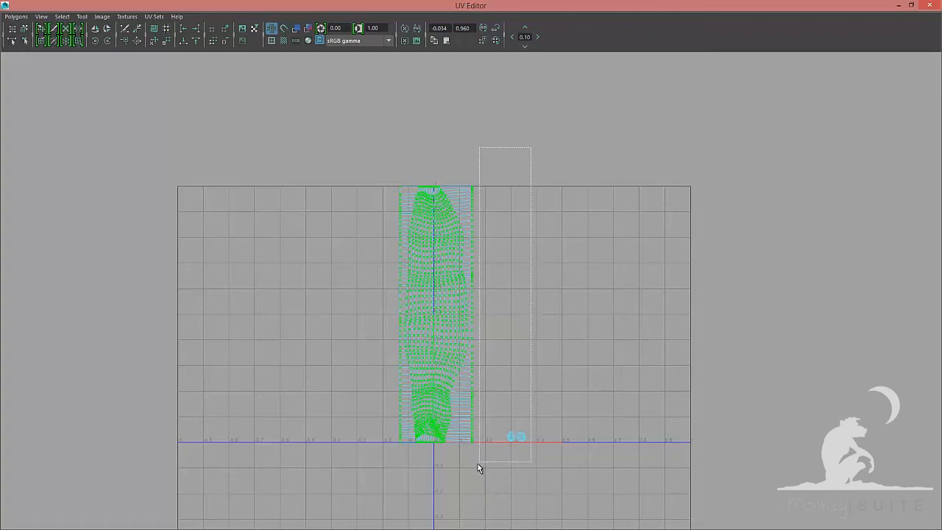
Select the strand shell's UVs and unfold them with the Legacy method, pinning unselected UVs and a horizontal constraint
drag(471, 473, 471, 473)
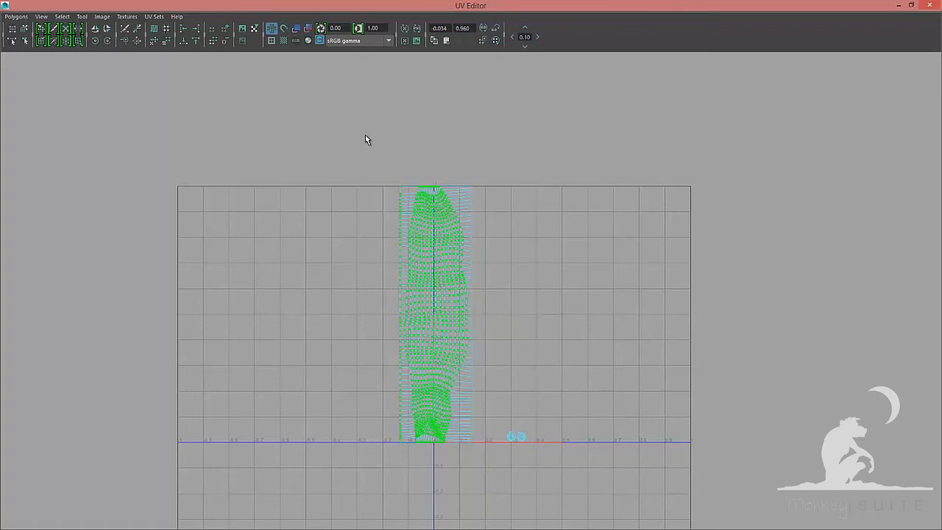
drag(393, 480, 402, 486)
click(16, 16)
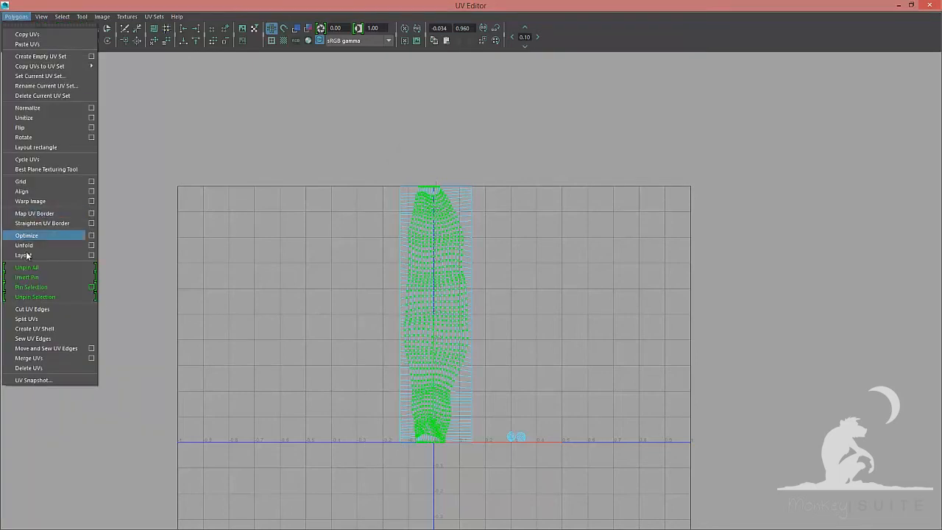
click(91, 245)
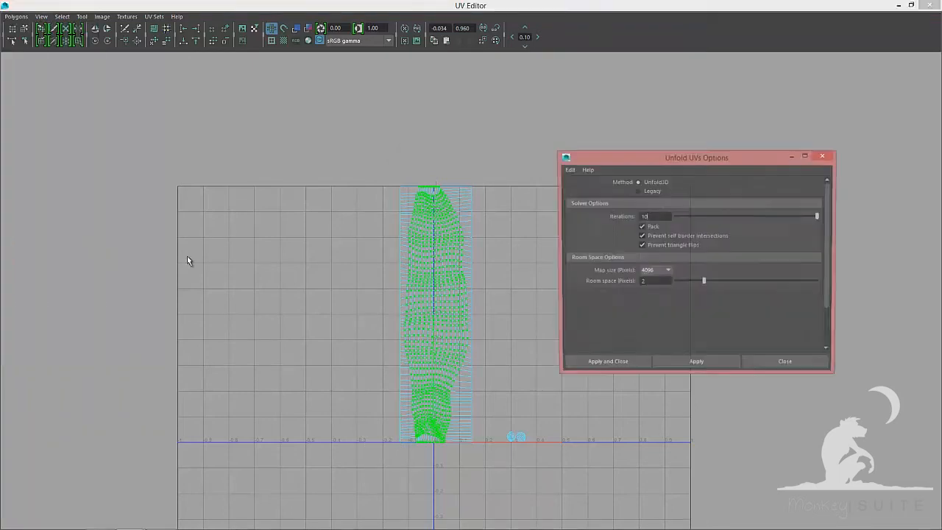
click(638, 191)
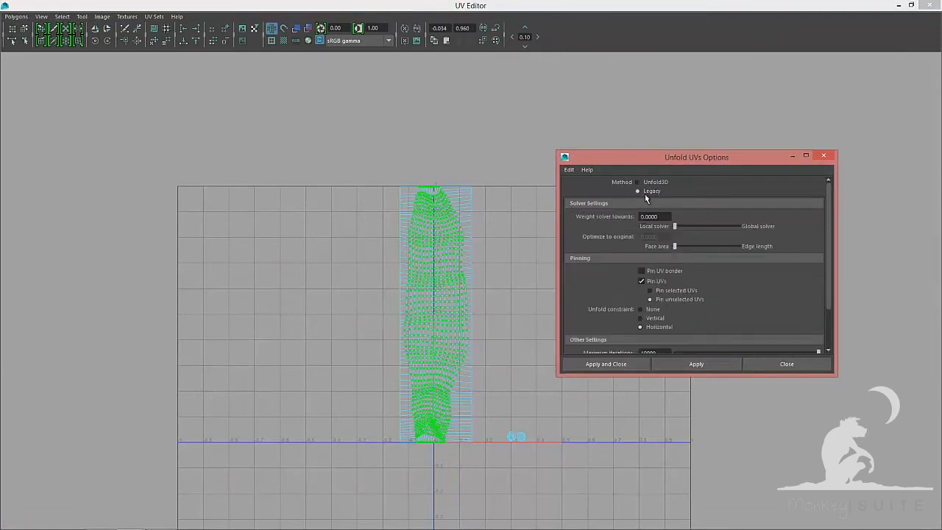
scroll(678, 270, down, 3)
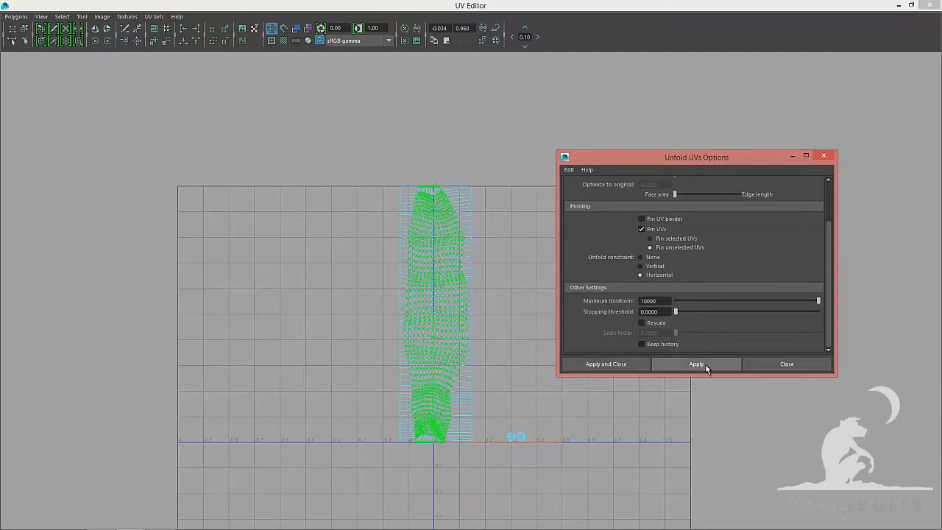
click(787, 364)
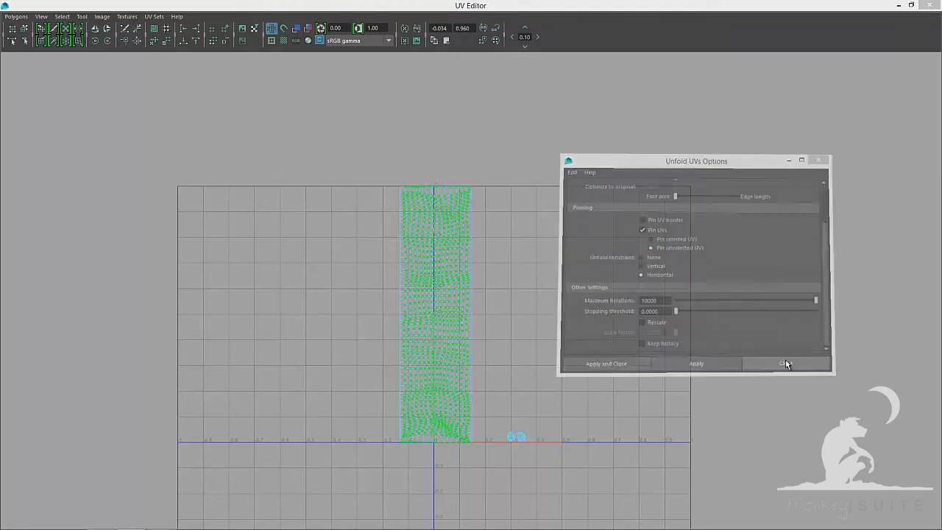
Unfold the strand shell's UVs again with the Legacy method using a vertical unfold constraint
key(F8)
right_drag(440, 245, 479, 243)
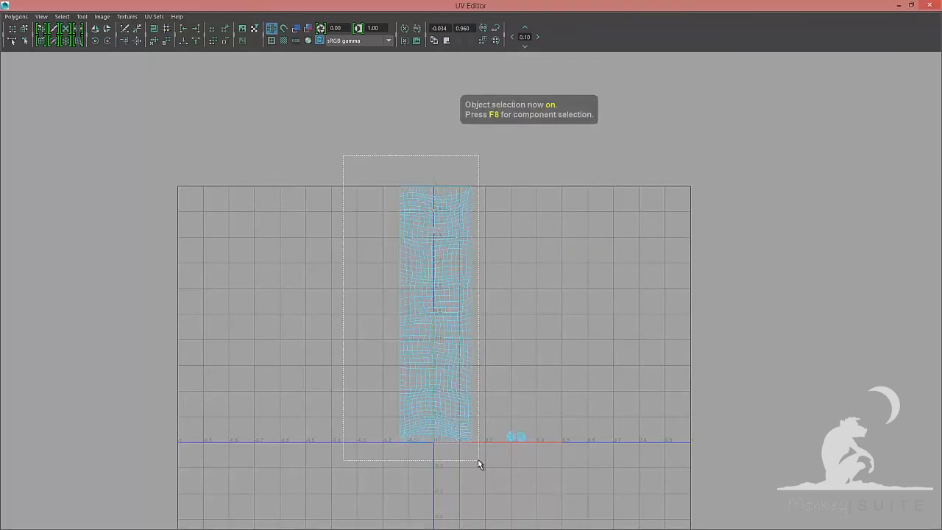
drag(477, 460, 478, 460)
drag(377, 144, 479, 185)
alt+middle_drag(475, 187, 479, 265)
alt+right_drag(478, 265, 559, 270)
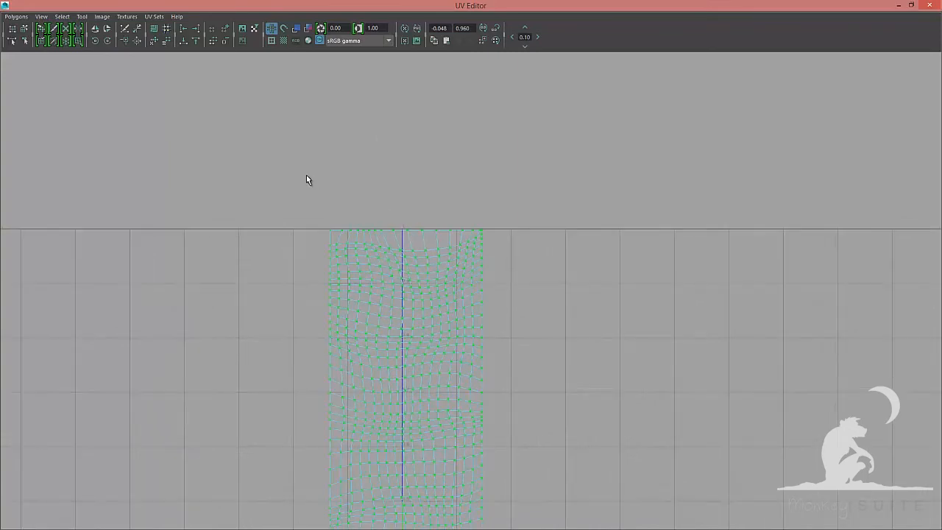
ctrl+drag(491, 231, 491, 231)
alt+right_drag(554, 265, 506, 270)
alt+middle_drag(427, 360, 428, 148)
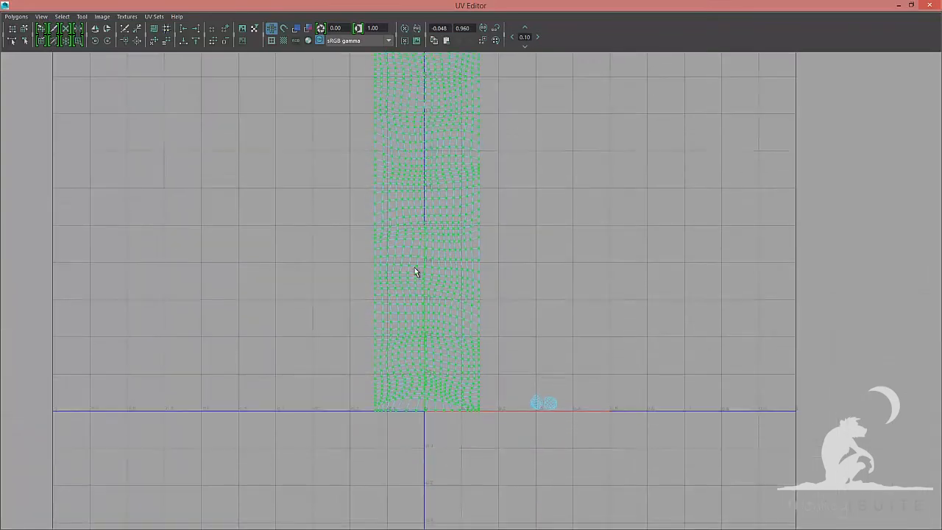
alt+right_drag(417, 270, 686, 406)
alt+middle_drag(463, 343, 498, 228)
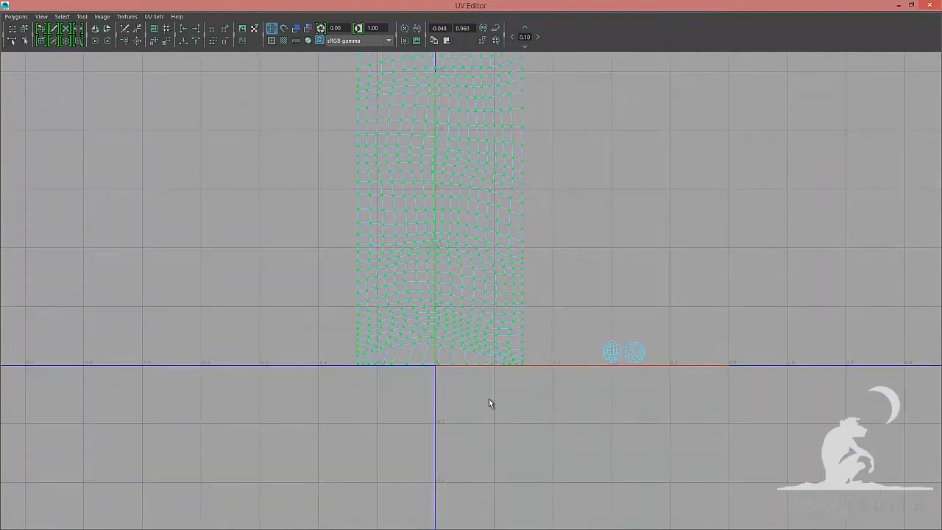
ctrl+drag(343, 362, 344, 362)
click(15, 17)
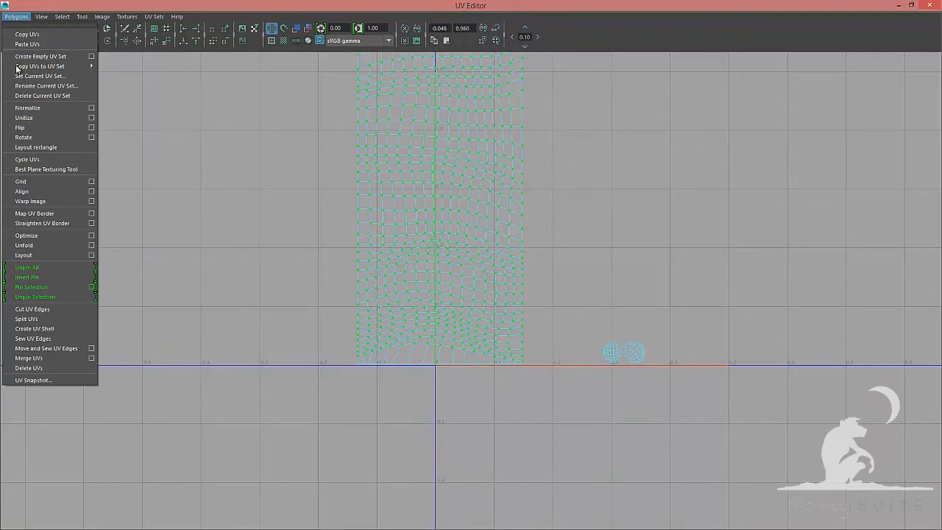
click(91, 246)
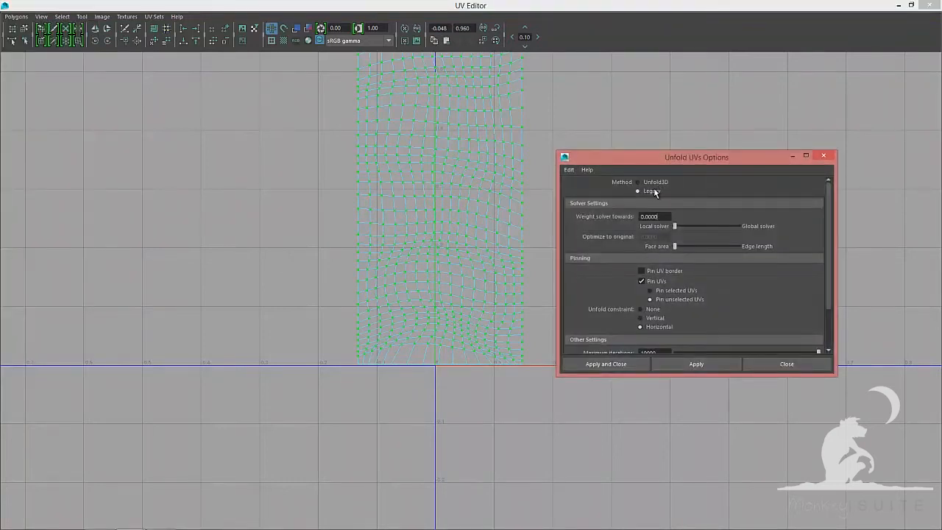
scroll(670, 245, down, 2)
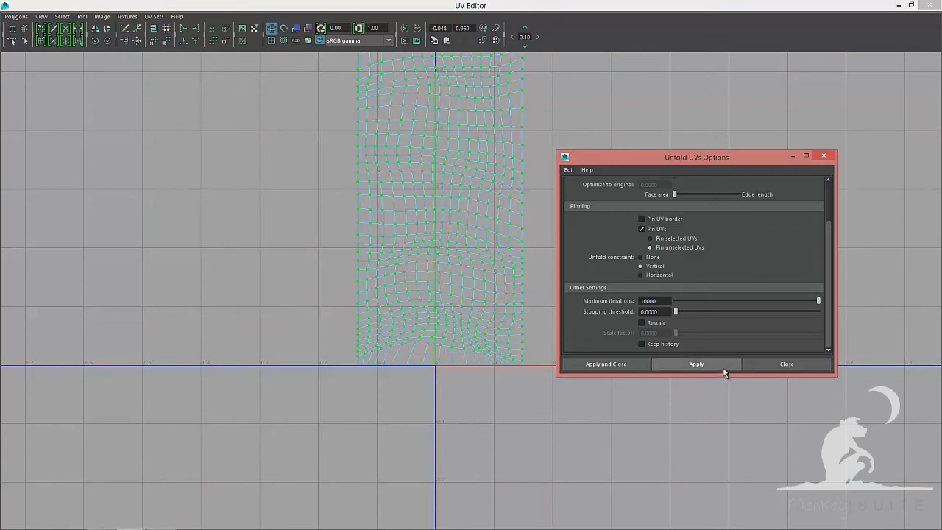
click(696, 364)
click(784, 368)
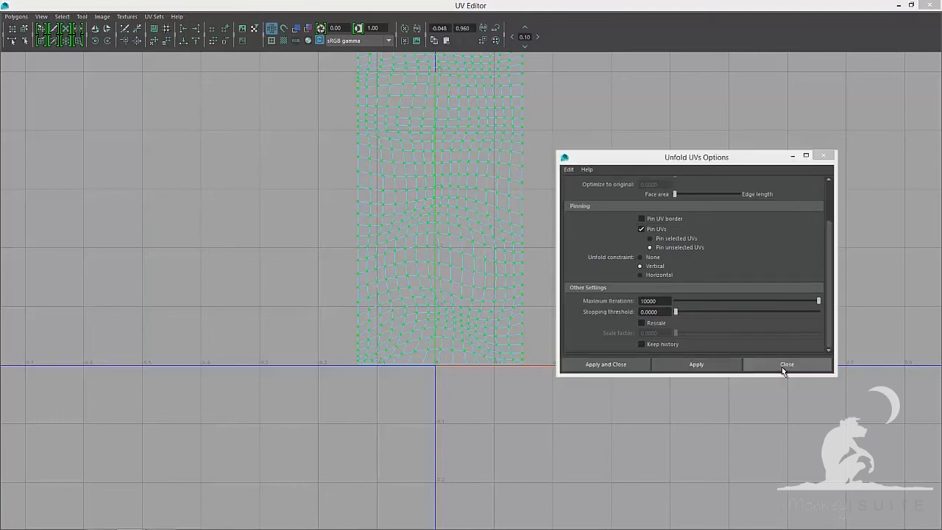
Lay out the strand's UVs into the 0–1 space and close the UV Editor
key(F8)
key(a)
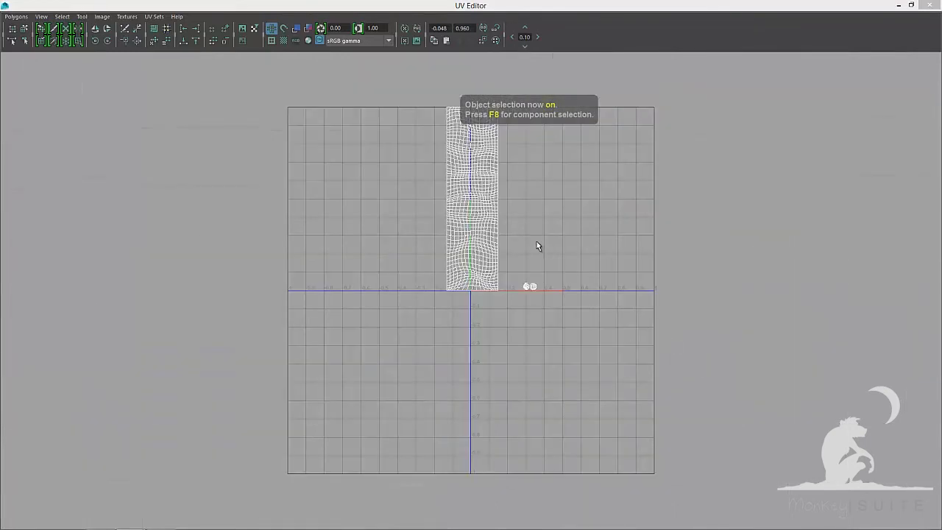
click(15, 17)
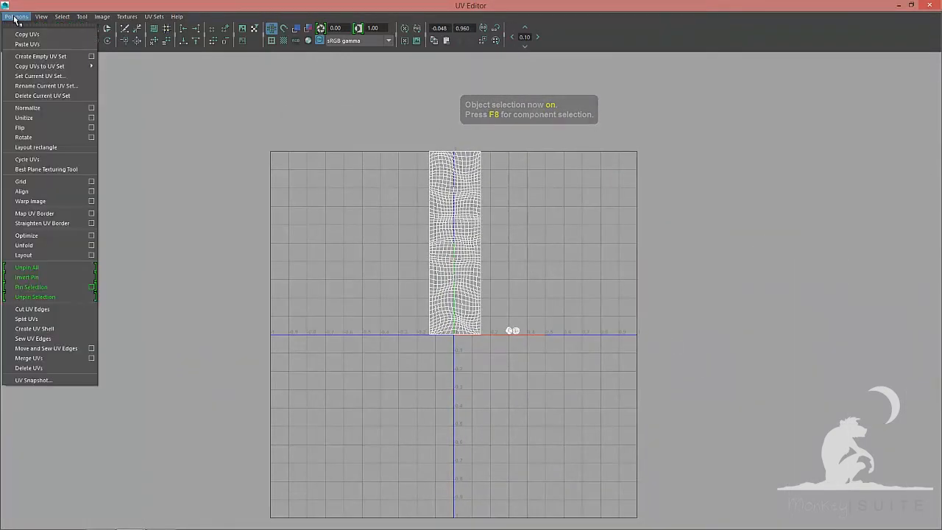
click(23, 254)
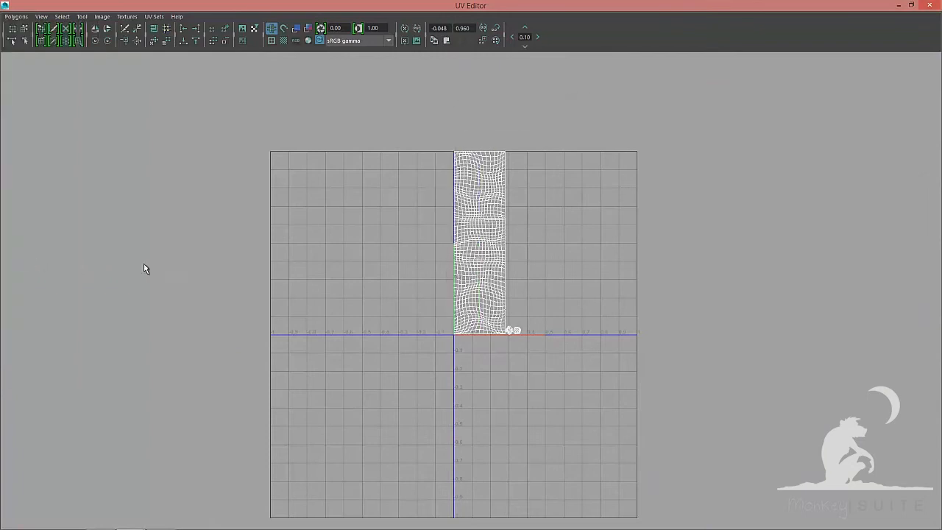
click(929, 6)
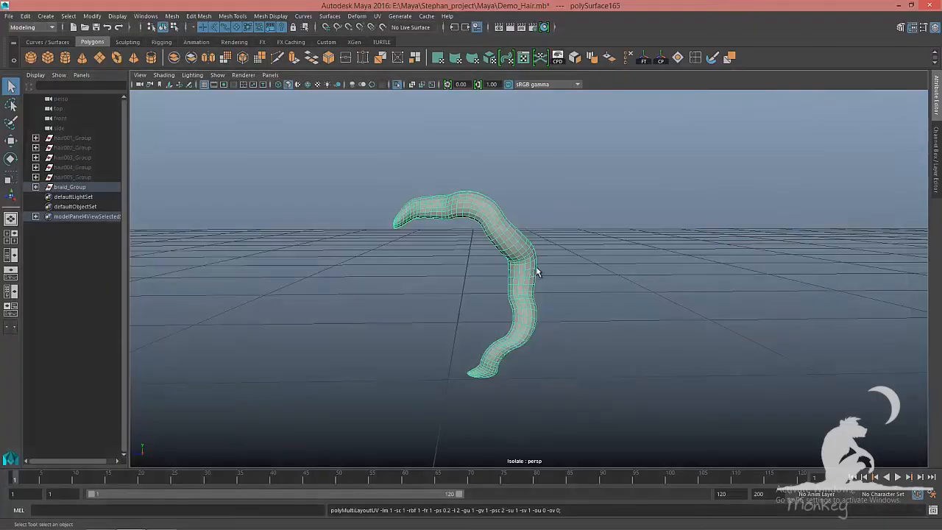
Show the braid with textures and hide the finished strand
mouse_move(537, 267)
alt+mouse_down()
mouse_move(454, 270)
mouse_move(586, 269)
mouse_move(402, 274)
mouse_move(621, 273)
mouse_move(533, 267)
mouse_move(545, 270)
mouse_move(473, 279)
mouse_move(543, 259)
alt+mouse_up()
key(6)
click(624, 269)
key(ctrl+1)
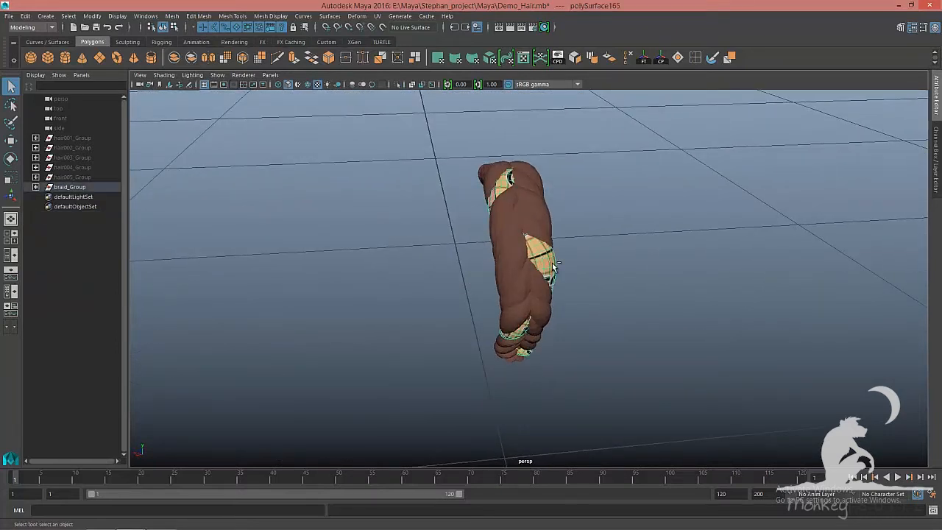
key(ctrl+h)
alt+drag(557, 248, 467, 263)
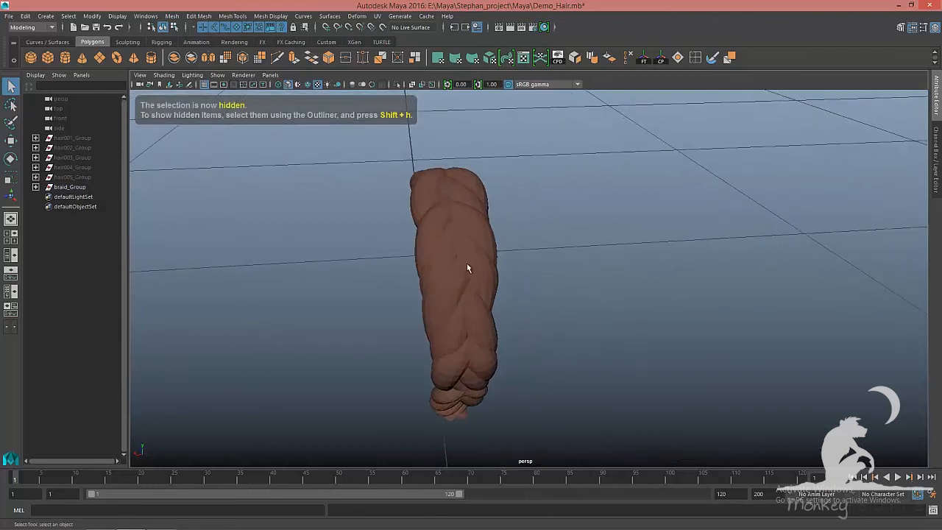
Select the next braid strand and isolate it in the viewport
click(476, 261)
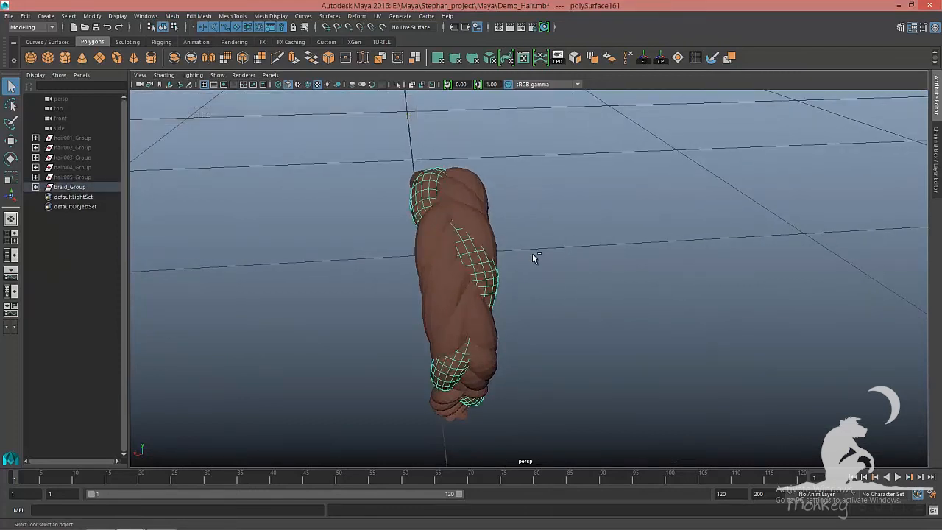
key(ctrl+1)
alt+drag(516, 275, 598, 267)
alt+right_drag(598, 267, 572, 287)
click(577, 288)
key(5)
alt+drag(576, 289, 541, 323)
click(450, 232)
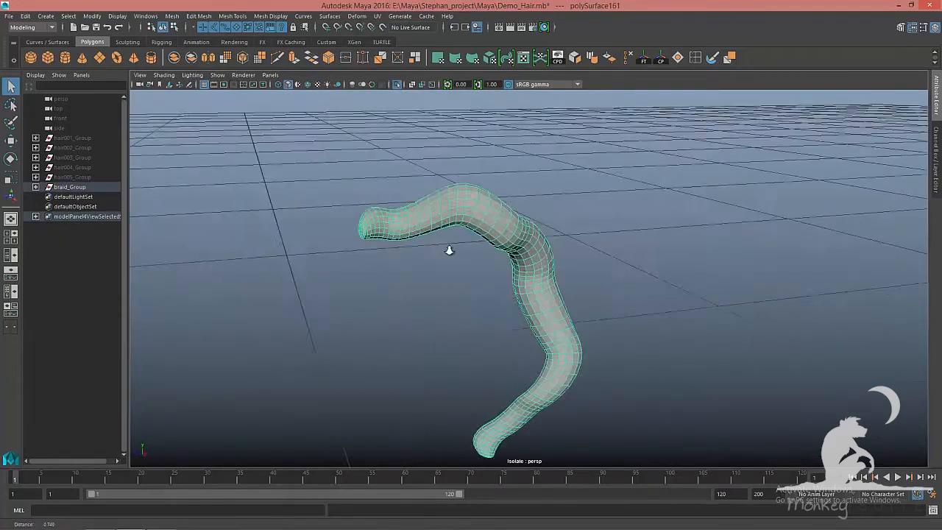
Switch to face mode and select the isolated strand's faces
alt+right_drag(447, 250, 574, 254)
key(F11)
double_click(207, 145)
alt+drag(208, 145, 298, 195)
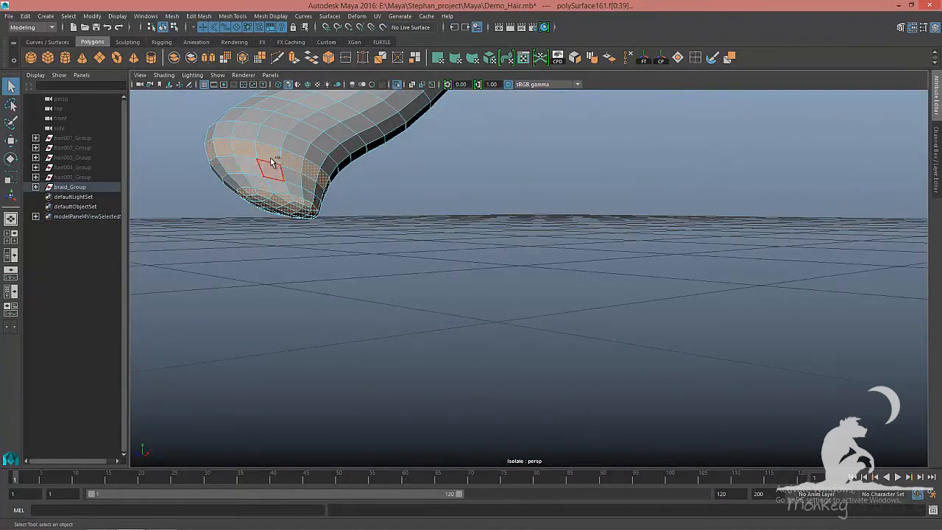
alt+drag(271, 162, 454, 320)
alt+right_drag(454, 320, 515, 310)
alt+drag(437, 280, 522, 288)
alt+right_drag(522, 287, 471, 291)
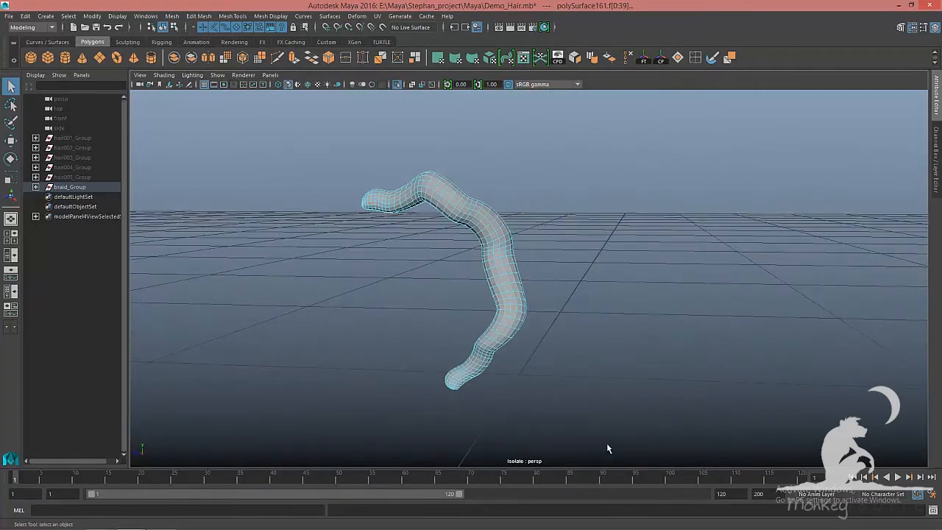
shift+drag(607, 444, 316, 133)
alt+drag(471, 258, 635, 320)
key(w)
alt+right_drag(635, 321, 491, 256)
Try a UV projection on the strand and check it in the UV Editor
click(378, 16)
click(471, 105)
click(655, 217)
click(718, 330)
click(772, 328)
key(F8)
alt+drag(491, 295, 559, 243)
double_click(515, 243)
alt+drag(515, 221, 412, 280)
click(378, 17)
click(398, 32)
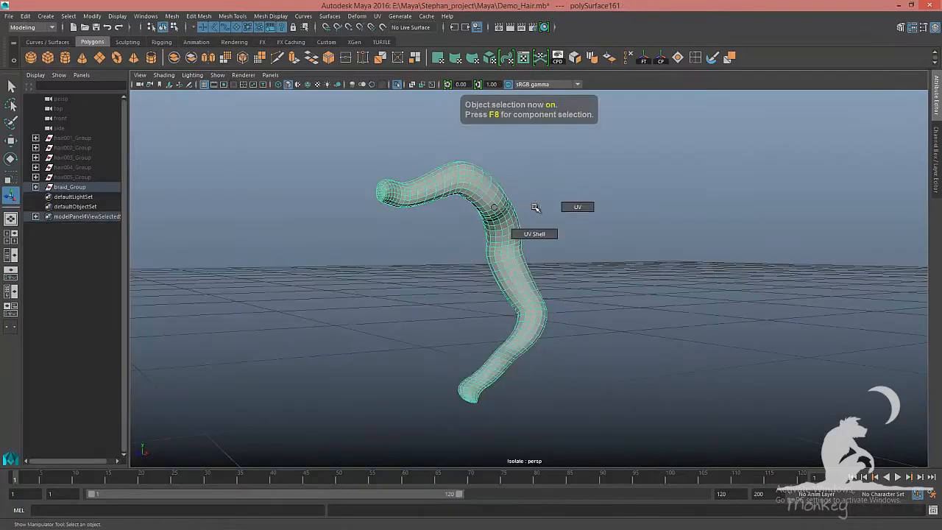
drag(336, 143, 656, 421)
key(F8)
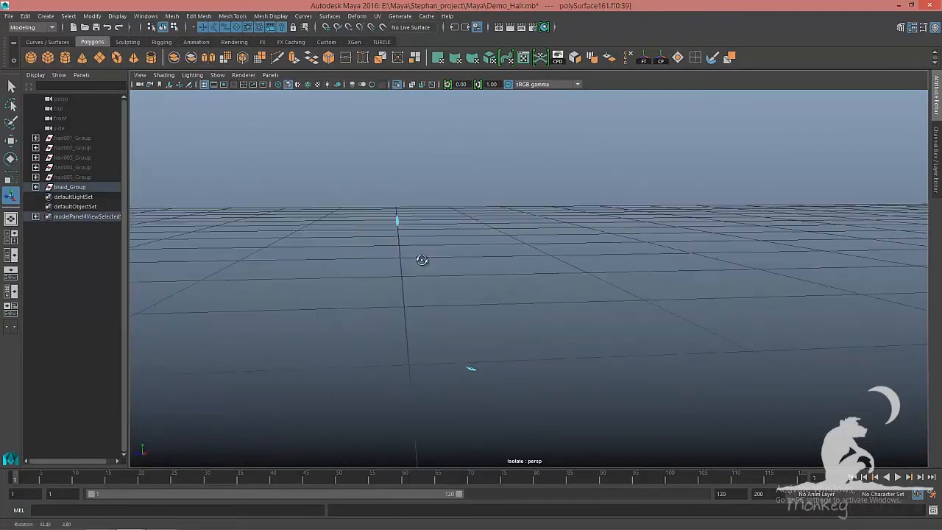
alt+drag(422, 260, 414, 262)
Reapply the UV projection to the strand and adjust its manipulator
click(377, 16)
click(461, 122)
click(707, 329)
click(777, 328)
key(F8)
right_drag(361, 220, 361, 250)
double_click(470, 368)
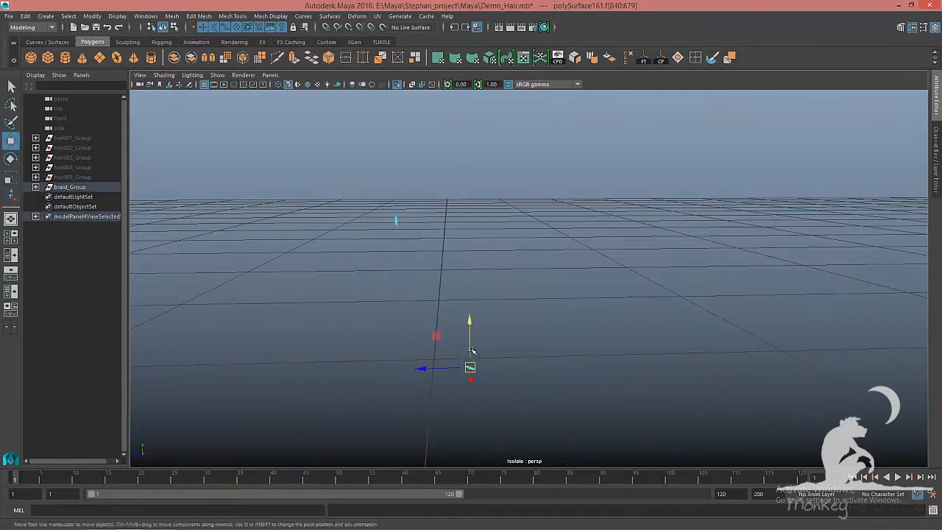
Apply the UV projection to the strand once more and open the UV Editor
click(378, 16)
click(462, 122)
click(695, 329)
click(777, 328)
key(F8)
alt+drag(593, 299, 552, 299)
click(378, 16)
click(397, 32)
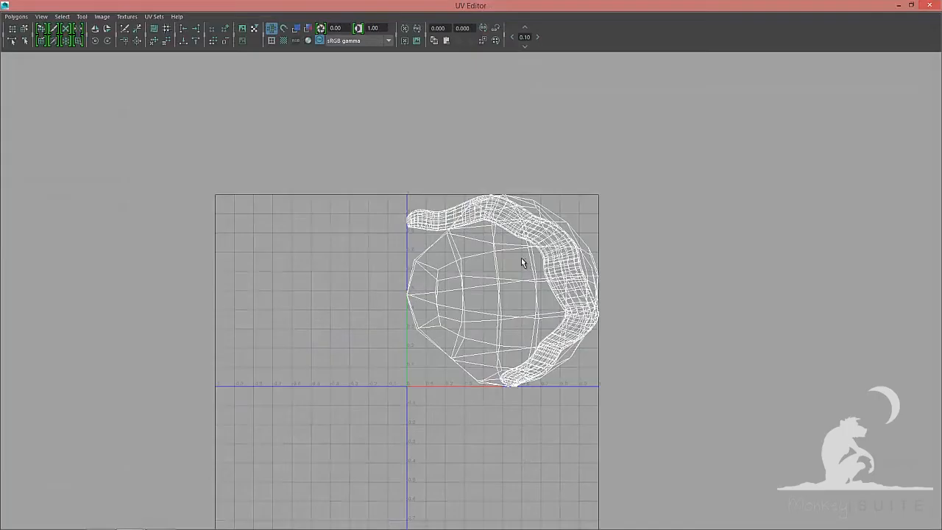
Select all the strand's UVs and unfold them with the Unfold3D method
right_drag(522, 262, 570, 262)
drag(353, 151, 648, 422)
click(16, 17)
click(92, 246)
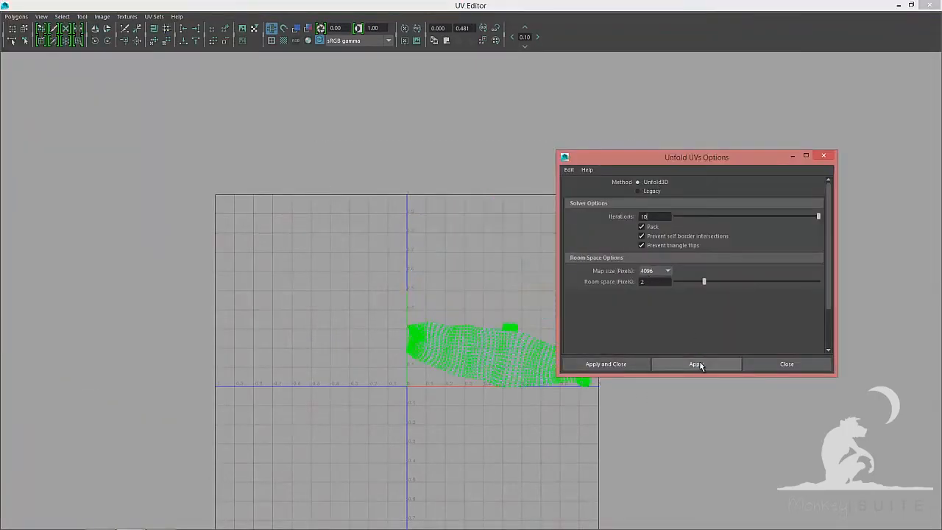
click(787, 363)
Rotate the unfolded strand shell upright and lay it out
key(F8)
click(436, 332)
key(e)
drag(548, 276, 570, 379)
key(F8)
click(16, 16)
click(37, 255)
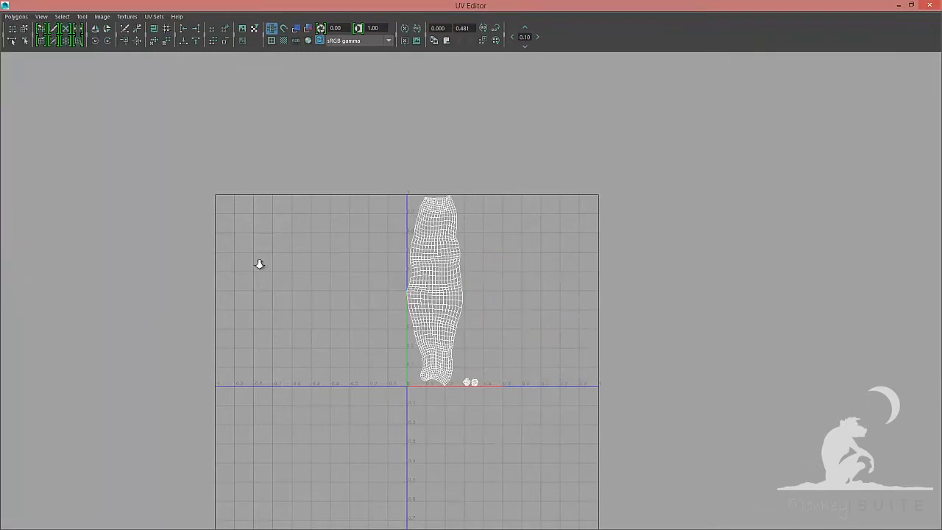
Select the UVs along the shell's right border and align them to the maximum U value
alt+right_drag(259, 264, 353, 250)
right_drag(441, 265, 442, 218)
double_click(448, 210)
ctrl+right_drag(463, 420, 511, 431)
alt+middle_drag(511, 431, 556, 308)
alt+right_drag(353, 302, 478, 302)
ctrl+drag(284, 334, 440, 452)
alt+middle_drag(422, 276, 425, 471)
ctrl+drag(284, 137, 364, 345)
alt+right_drag(364, 345, 471, 323)
ctrl+drag(194, 179, 395, 277)
key(f)
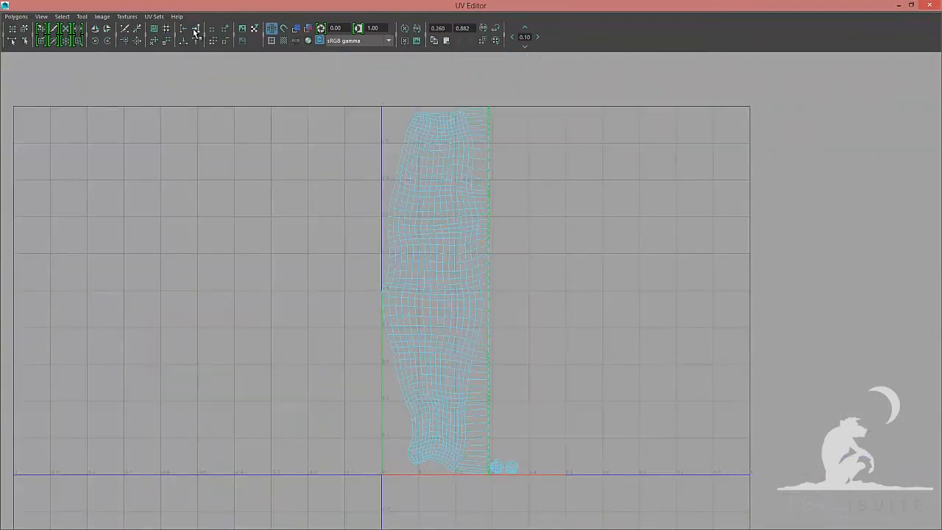
Select the strand shell and nudge it slightly left
key(F8)
click(459, 280)
key(w)
drag(539, 290, 524, 290)
key(F8)
Select the UVs along the shell's left border and align them to the minimum U value
double_click(476, 221)
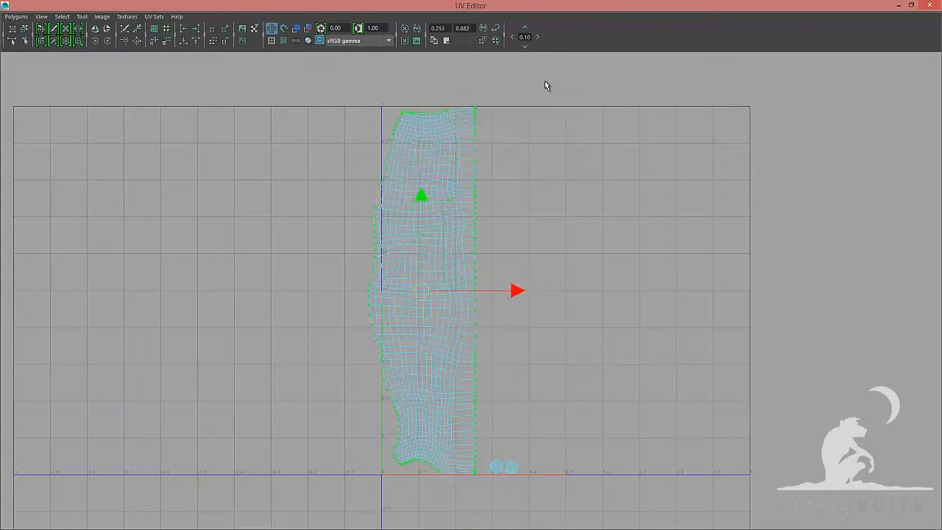
ctrl+drag(546, 82, 466, 508)
alt+middle_drag(432, 362, 464, 208)
alt+right_drag(465, 208, 515, 288)
ctrl+drag(516, 288, 306, 434)
alt+right_drag(471, 295, 383, 287)
alt+middle_drag(413, 133, 401, 457)
ctrl+drag(388, 181, 563, 121)
key(f)
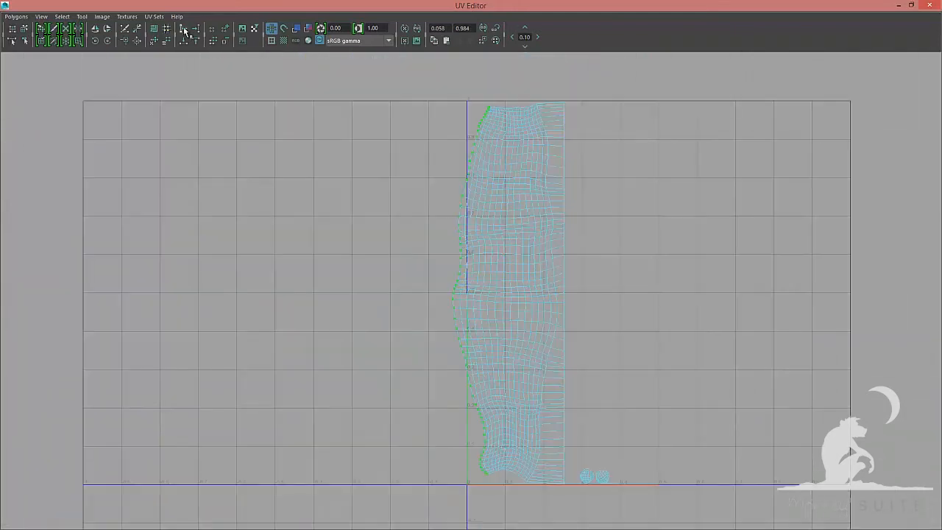
key(F8)
key(F8)
double_click(564, 217)
right_drag(616, 271, 652, 271)
Select the whole strand shell and review its straightened layout
ctrl+drag(414, 72, 646, 462)
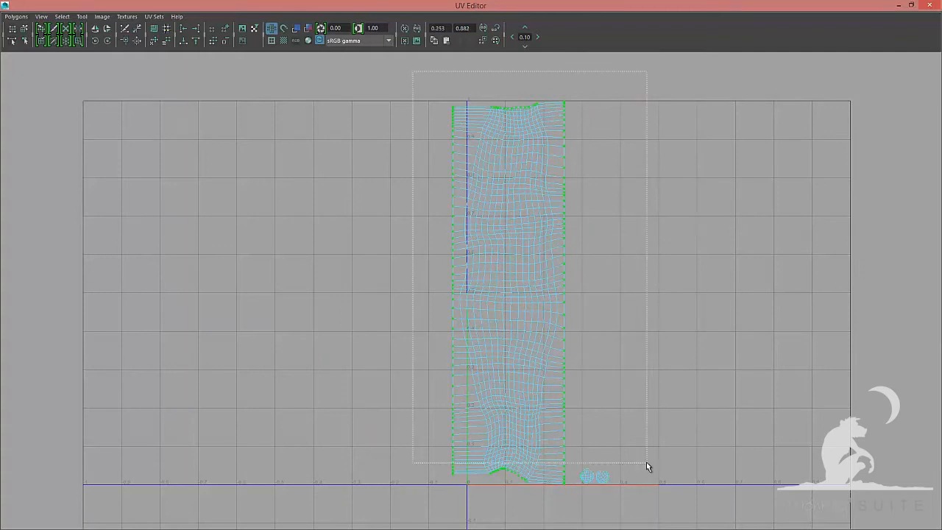
alt+middle_drag(646, 462, 611, 252)
alt+right_drag(611, 252, 711, 357)
ctrl+drag(710, 357, 738, 432)
key(F8)
key(f)
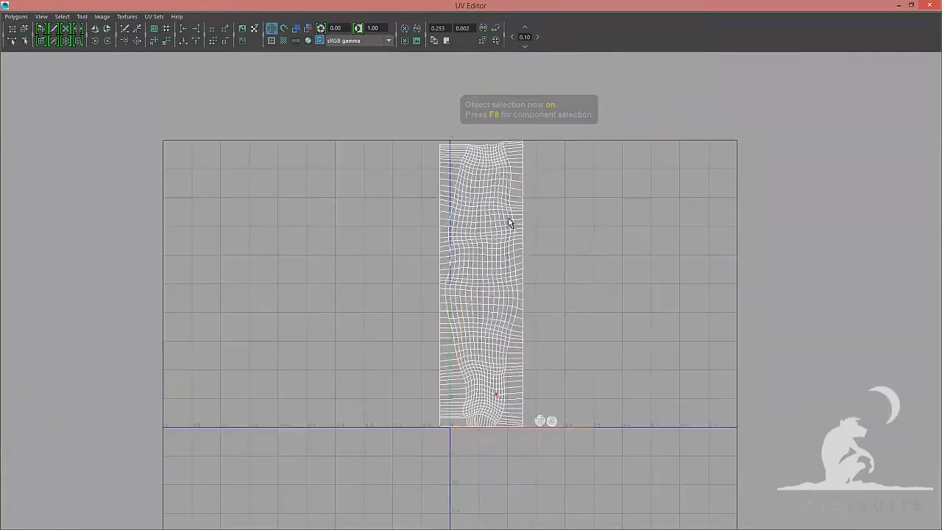
Select the strand shell's UVs and unfold them with Pin unselected UVs and a horizontal unfold constraint
key(F8)
ctrl+drag(343, 156, 343, 158)
alt+right_drag(343, 158, 354, 261)
alt+middle_drag(353, 261, 117, 257)
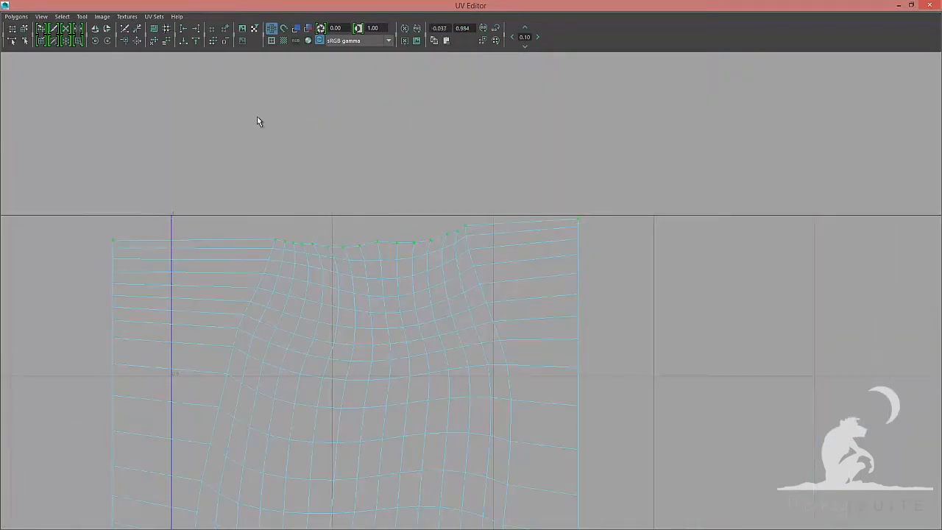
key(F8)
key(f)
key(F8)
alt+middle_drag(520, 270, 506, 318)
drag(397, 115, 507, 366)
alt+right_drag(508, 309, 548, 294)
ctrl+drag(565, 87, 510, 394)
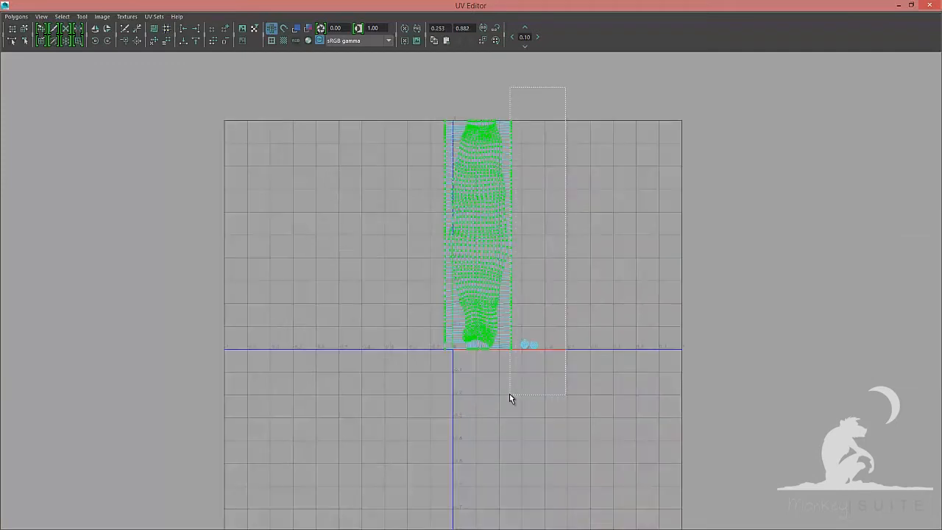
click(17, 17)
click(93, 243)
scroll(694, 330, down, 2)
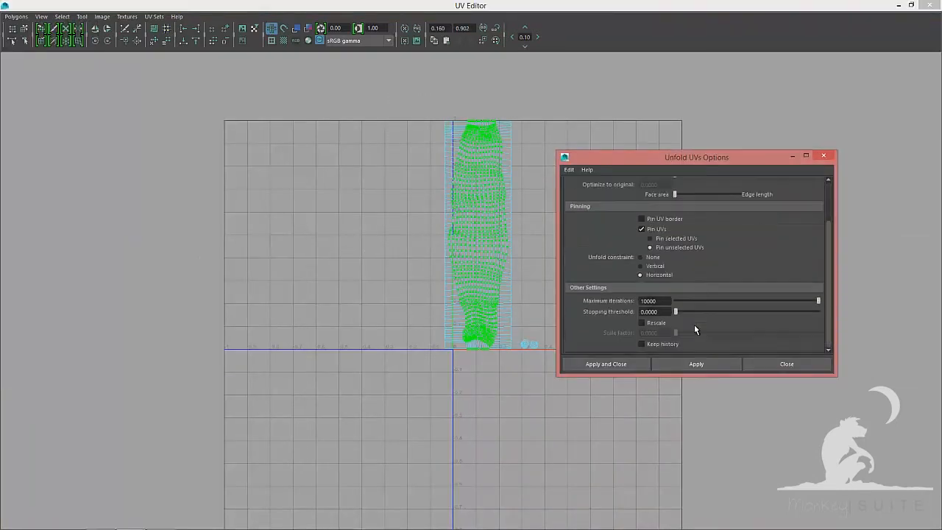
click(696, 363)
click(787, 363)
Select the UVs along the shell's top edge and unfold them again
key(F8)
right_drag(492, 174, 540, 179)
drag(421, 103, 553, 360)
alt+right_drag(508, 391, 567, 404)
alt+middle_drag(467, 395, 427, 329)
ctrl+drag(313, 105, 588, 129)
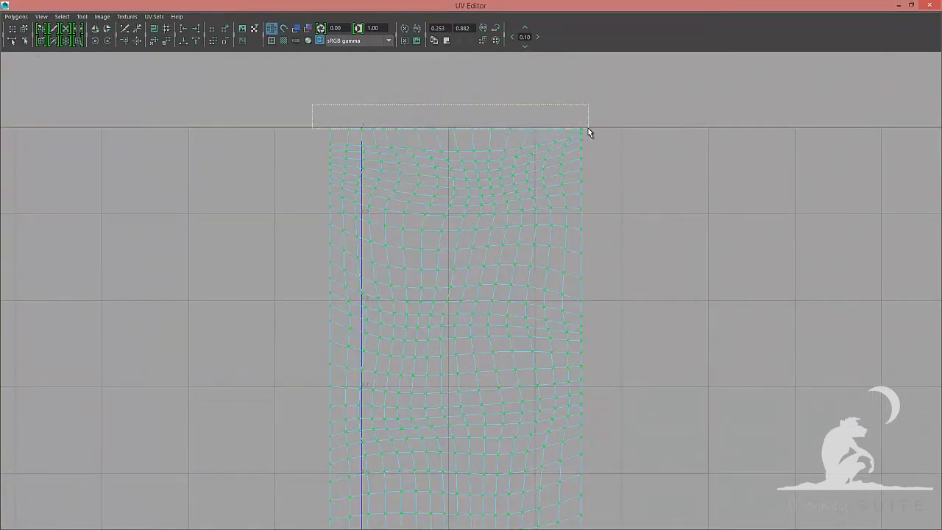
click(16, 17)
click(91, 246)
scroll(694, 324, down, 2)
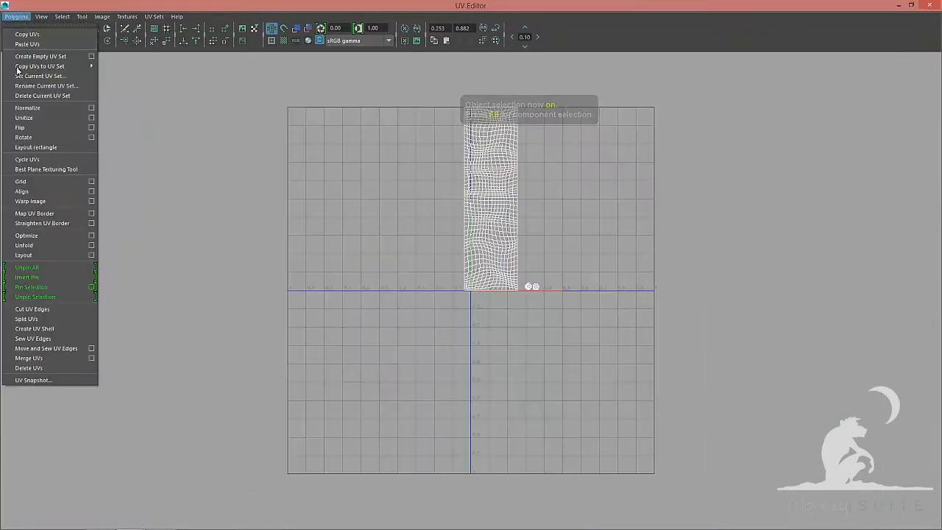
click(596, 225)
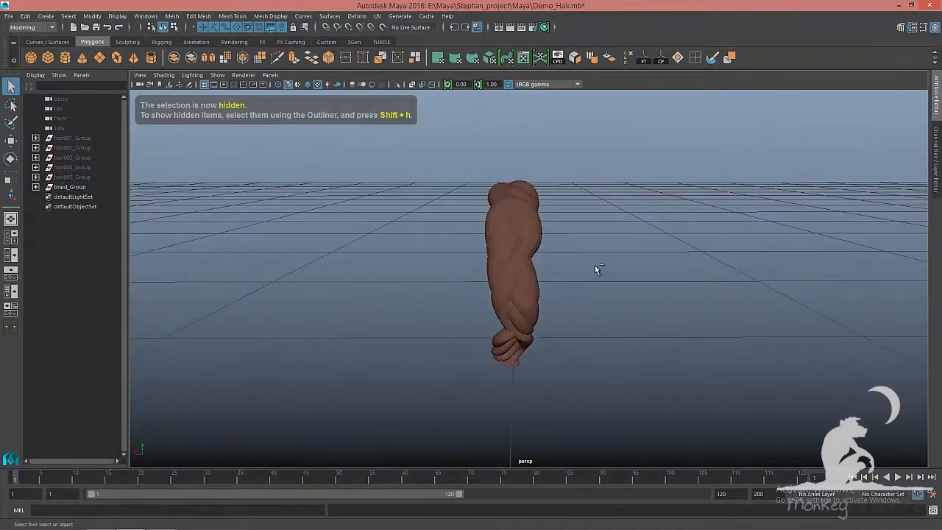
Select the next braid strand in the viewport and isolate it
alt+drag(596, 269, 563, 317)
click(529, 265)
key(ctrl+1)
key(5)
alt+drag(529, 265, 519, 292)
right_drag(404, 194, 403, 224)
mouse_move(471, 251)
alt+mouse_down()
mouse_move(516, 271)
mouse_move(447, 207)
alt+mouse_up()
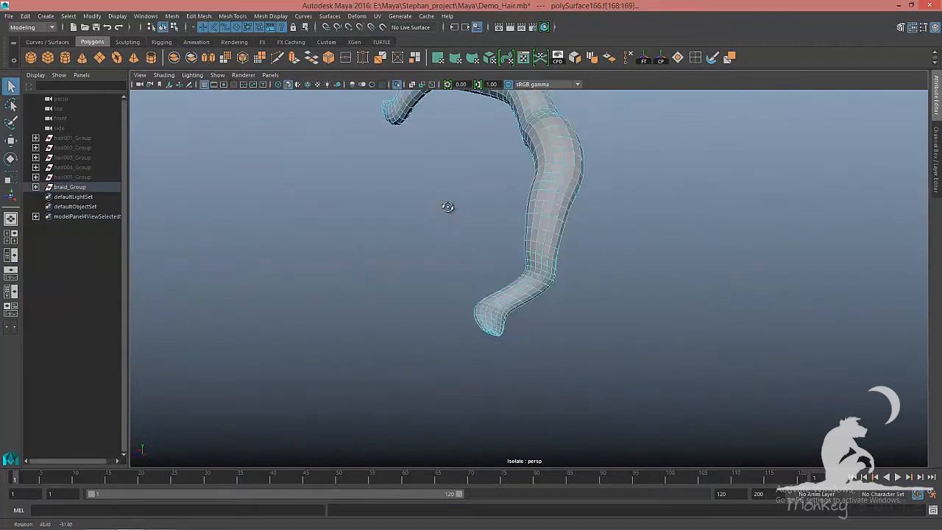
Select the strand's faces and apply a Planar UV projection to them
scroll(448, 207, up, 5)
click(455, 362)
shift+double_click(446, 369)
alt+drag(455, 362, 444, 373)
scroll(456, 294, down, 8)
alt+drag(462, 212, 441, 251)
scroll(441, 250, up, 6)
shift+click(290, 244)
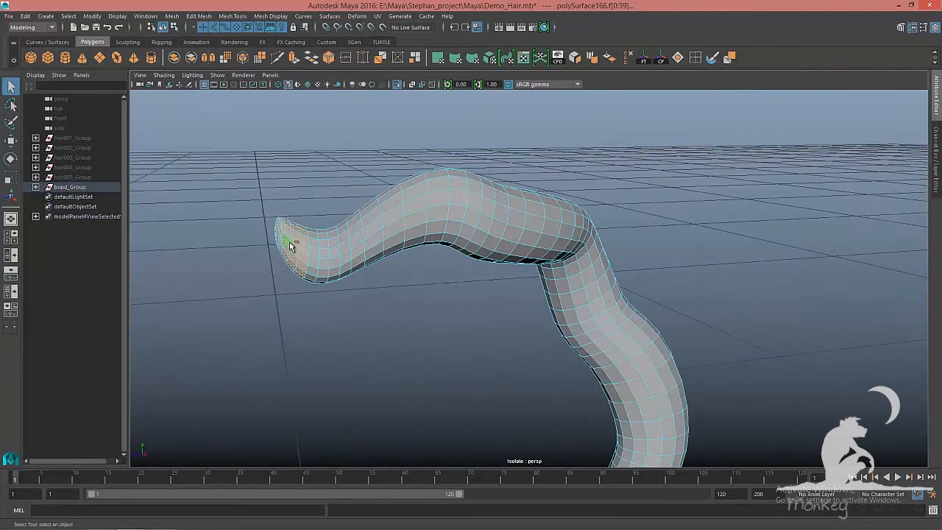
scroll(305, 257, down, 8)
key(w)
click(377, 16)
click(504, 111)
click(694, 329)
click(782, 329)
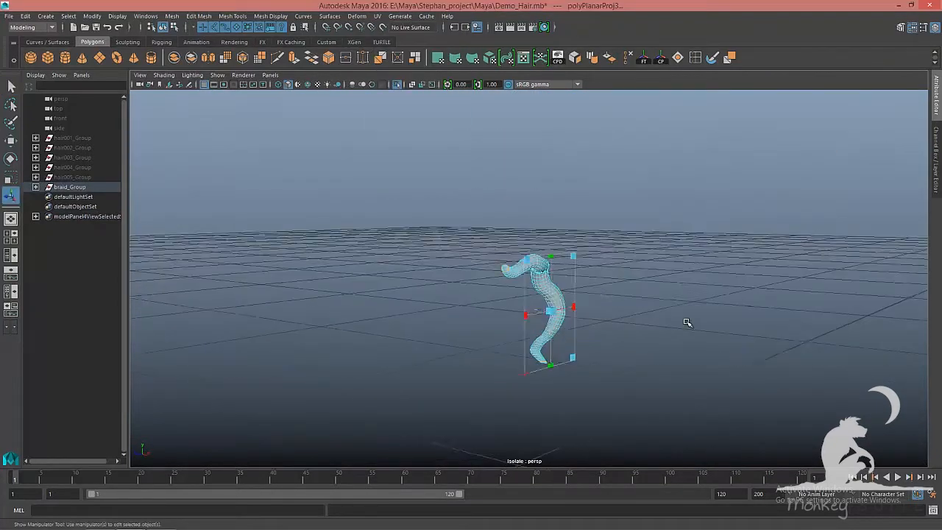
Select the projected strand's UVs and unfold them with the Unfold3D method
key(F8)
alt+drag(687, 321, 600, 319)
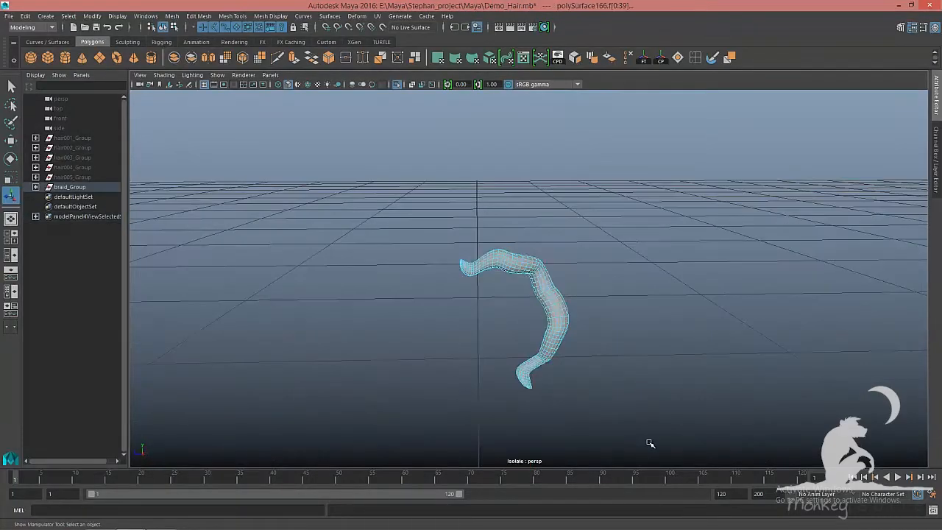
right_click(527, 386)
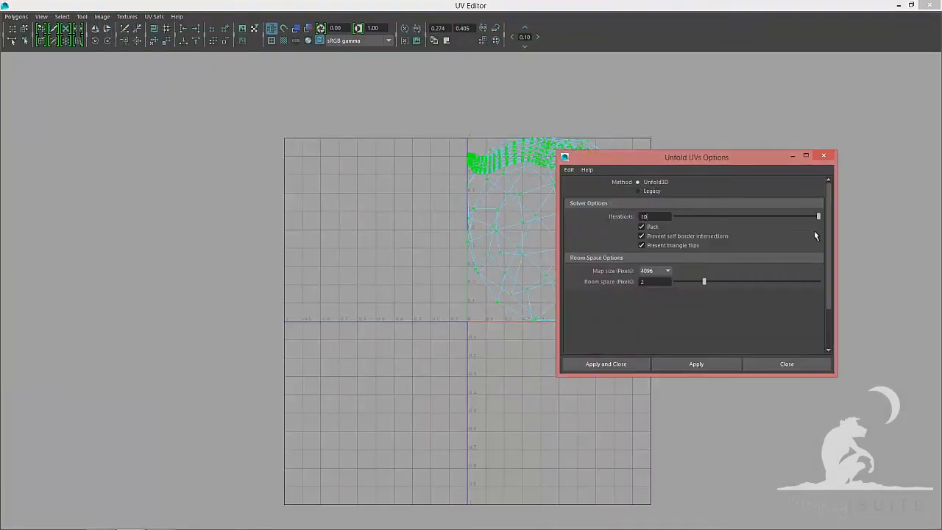
click(785, 364)
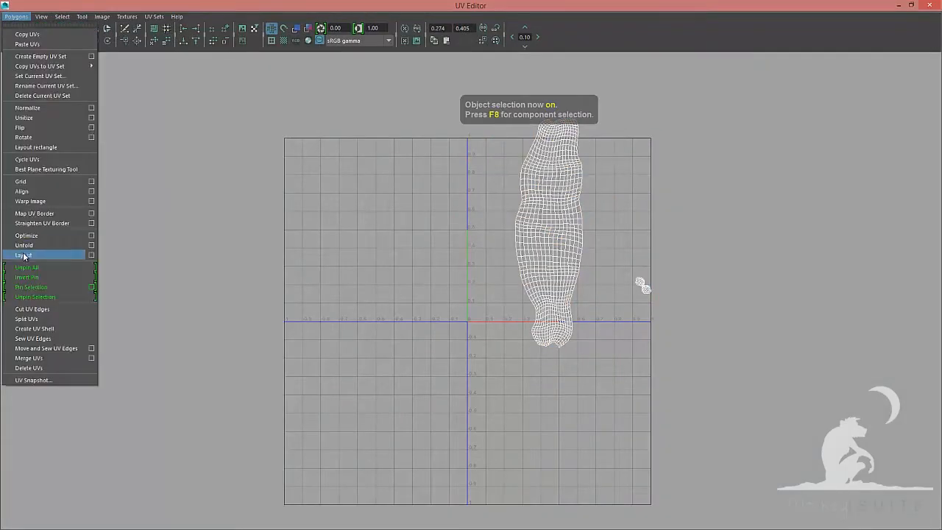
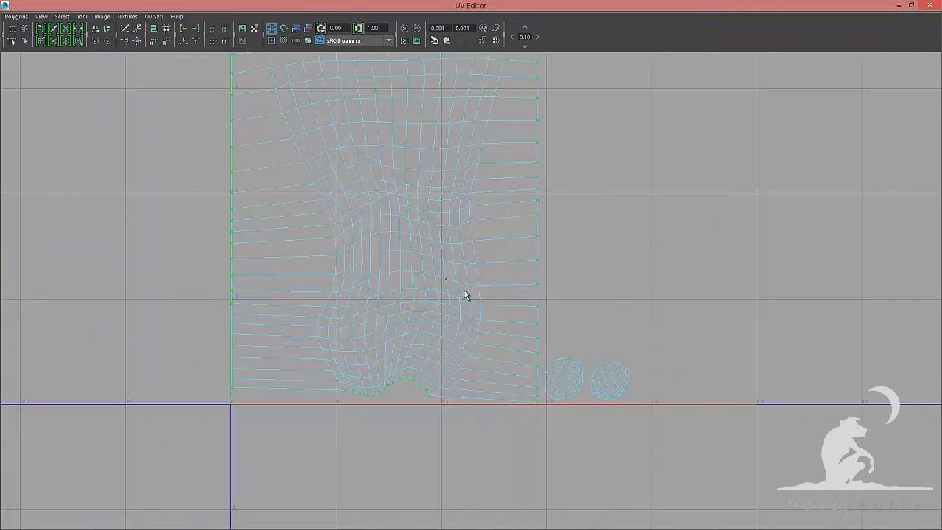
Select the UVs along the top edge of the braid strand's UV shell and adjust them
shift+drag(524, 388, 547, 406)
scroll(453, 291, down, 4)
alt+middle_drag(452, 292, 449, 442)
scroll(450, 264, down, 3)
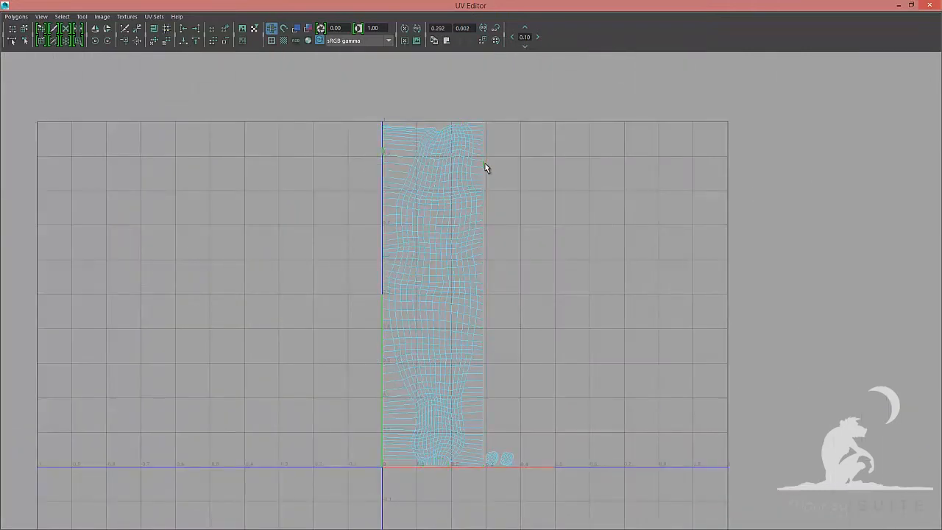
ctrl+right_drag(485, 163, 515, 199)
ctrl+drag(608, 379, 260, 525)
scroll(405, 273, up, 5)
alt+middle_drag(392, 143, 502, 295)
scroll(502, 296, up, 2)
ctrl+drag(303, 189, 357, 473)
alt+middle_drag(398, 294, 287, 303)
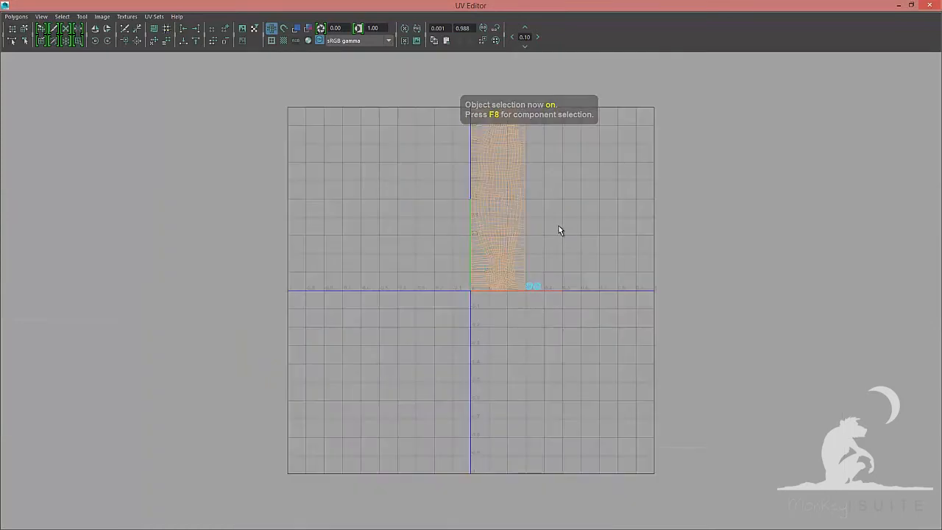
drag(533, 195, 513, 194)
alt+middle_drag(513, 195, 506, 274)
Select the whole strand shell and unfold it into a straight strip
scroll(506, 274, up, 2)
drag(566, 112, 504, 398)
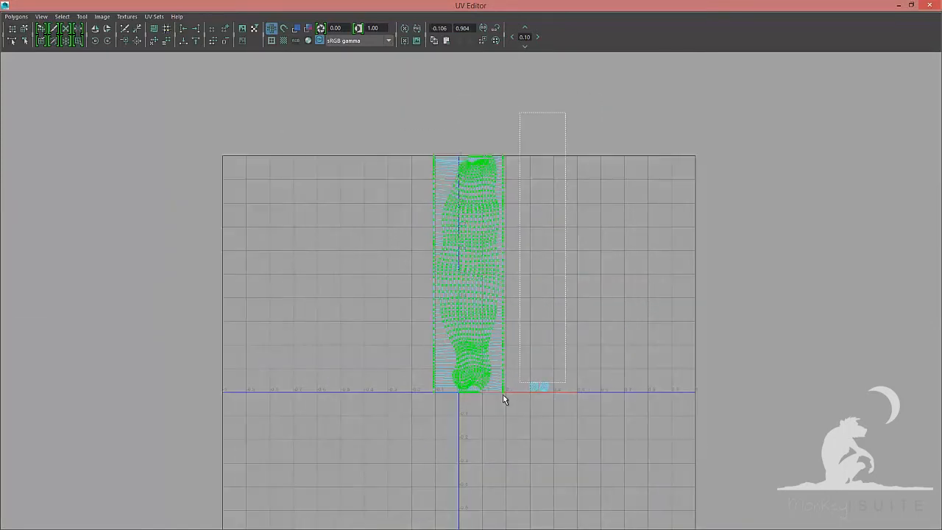
click(16, 17)
click(656, 190)
scroll(661, 221, down, 5)
click(707, 362)
key(F8)
drag(403, 120, 466, 398)
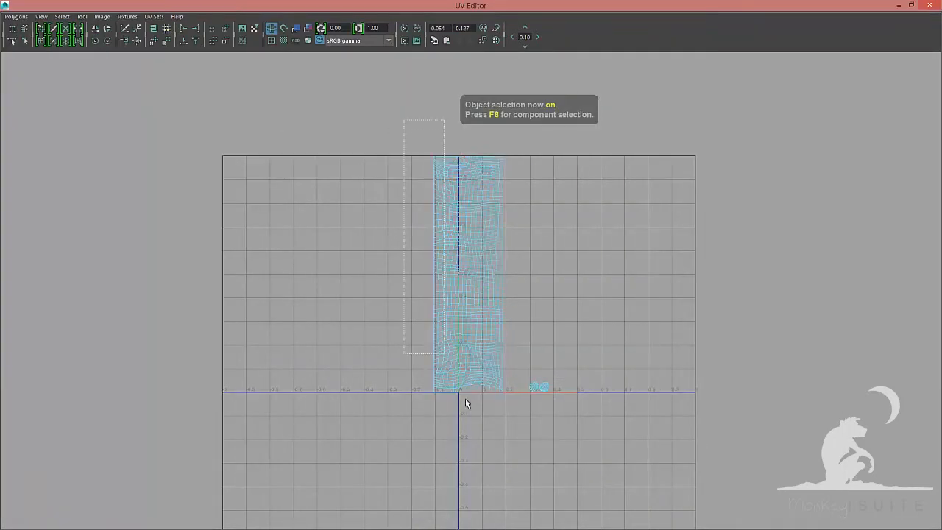
Select the shell's UVs and unfold them with a Vertical unfold constraint
scroll(465, 399, up, 4)
ctrl+drag(566, 437, 388, 390)
alt+middle_drag(401, 96, 399, 410)
scroll(399, 368, up, 5)
ctrl+drag(280, 204, 624, 251)
click(16, 17)
click(93, 246)
scroll(654, 272, down, 5)
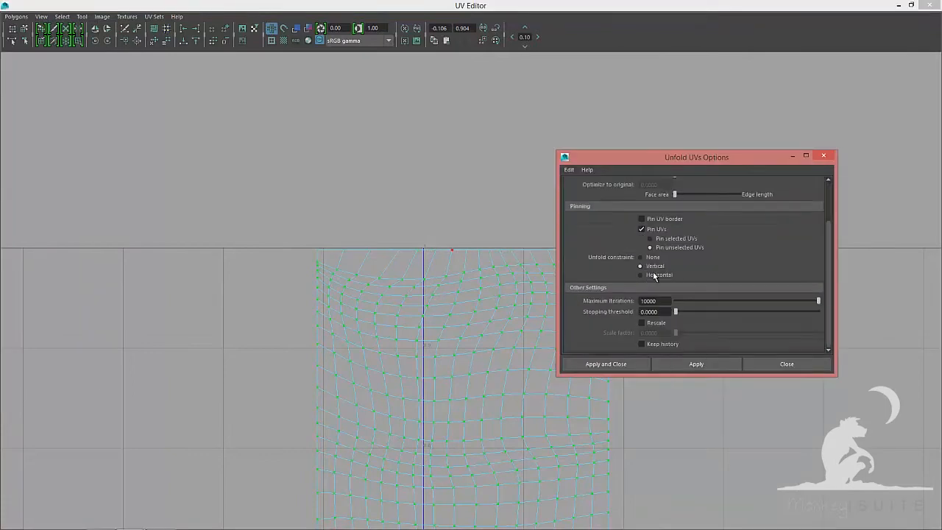
click(657, 360)
Isolate the next braid strand in the viewport and select its faces
key(a)
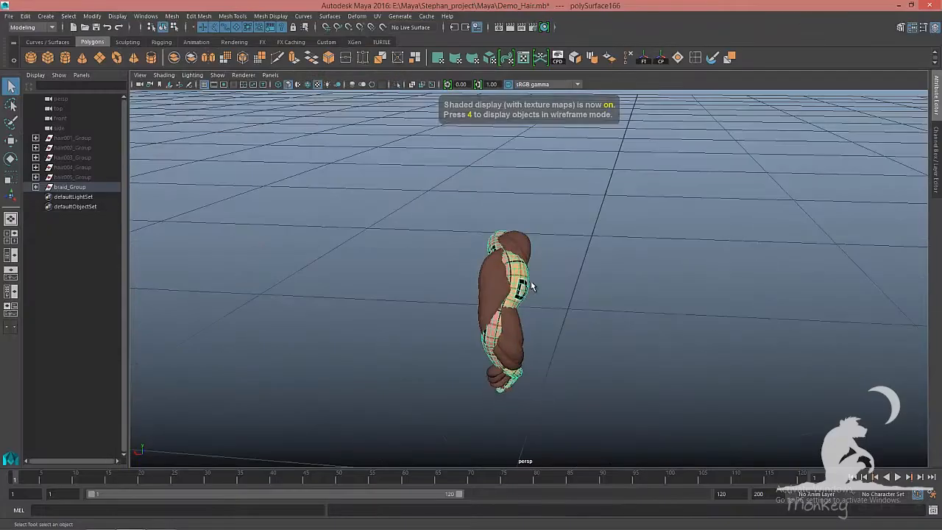
key(ctrl+1)
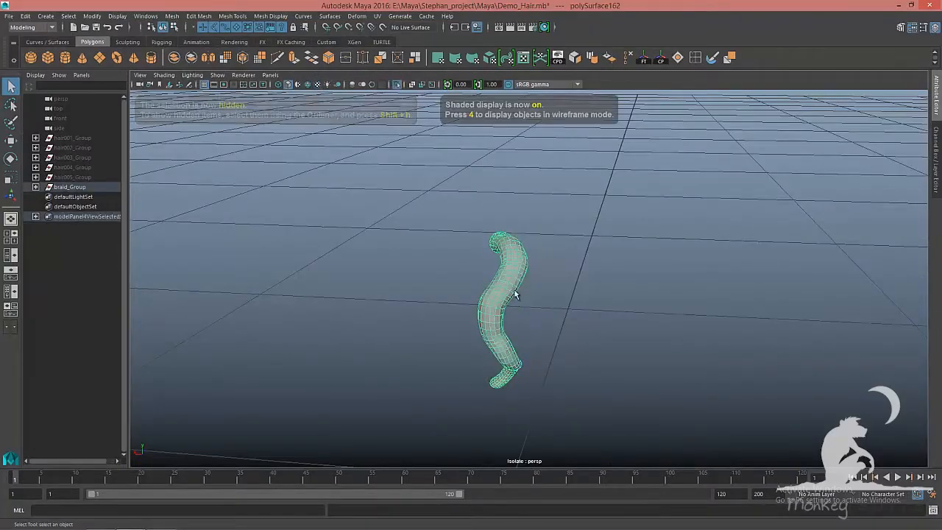
key(f)
key(F11)
alt+drag(366, 234, 471, 290)
shift+double_click(388, 258)
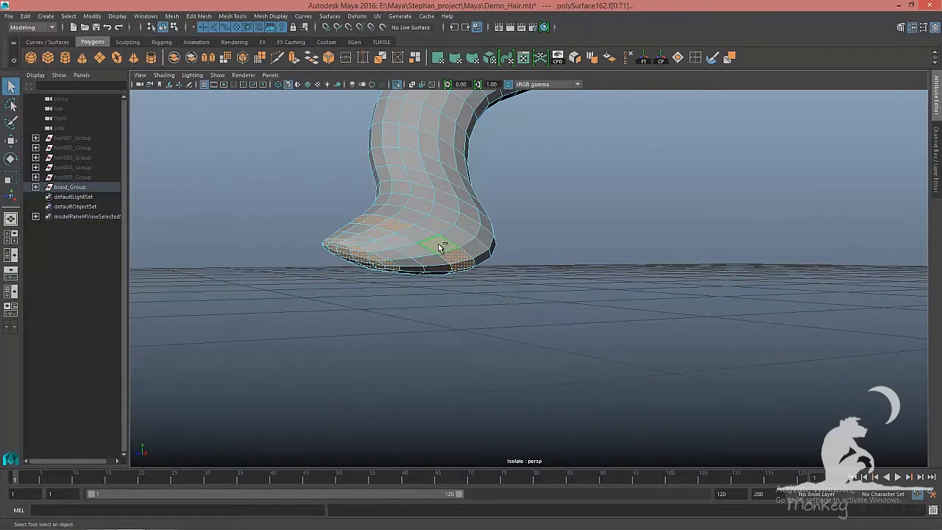
Apply a Planar UV projection from the X axis to the selected faces
alt+drag(440, 246, 430, 281)
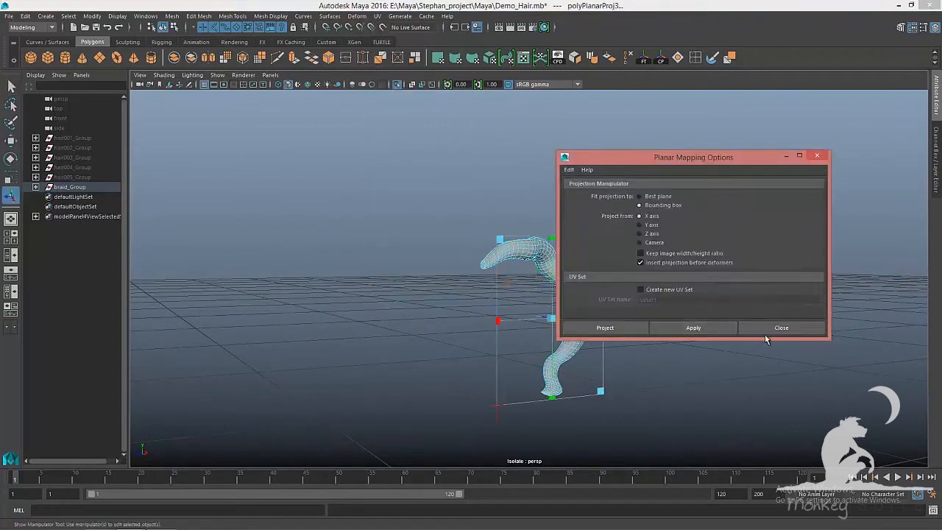
click(773, 326)
Select the projected strand's UVs and unfold them
key(F8)
alt+drag(614, 246, 584, 267)
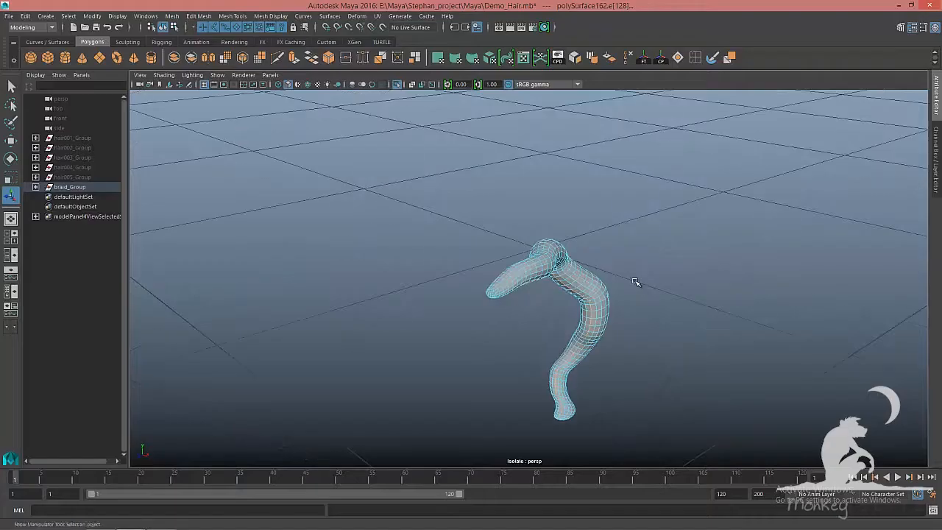
key(F8)
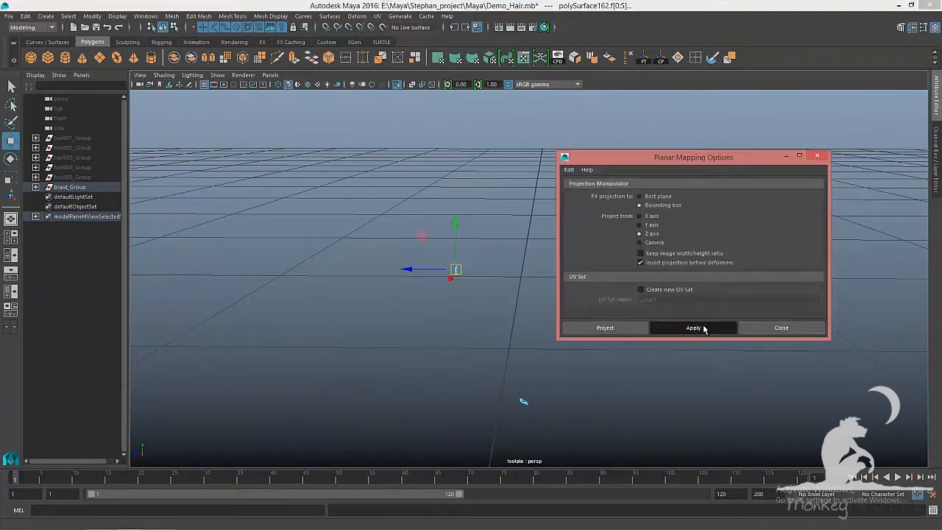
key(F8)
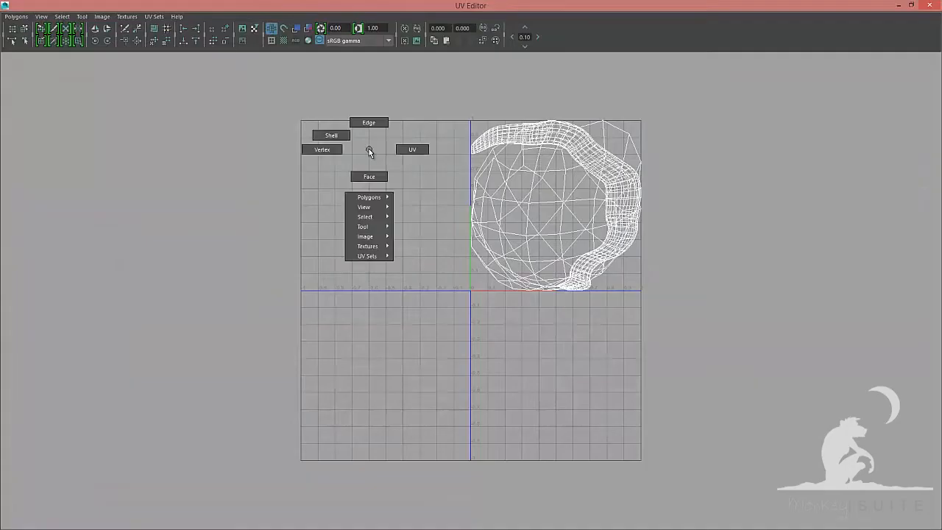
click(17, 16)
click(91, 245)
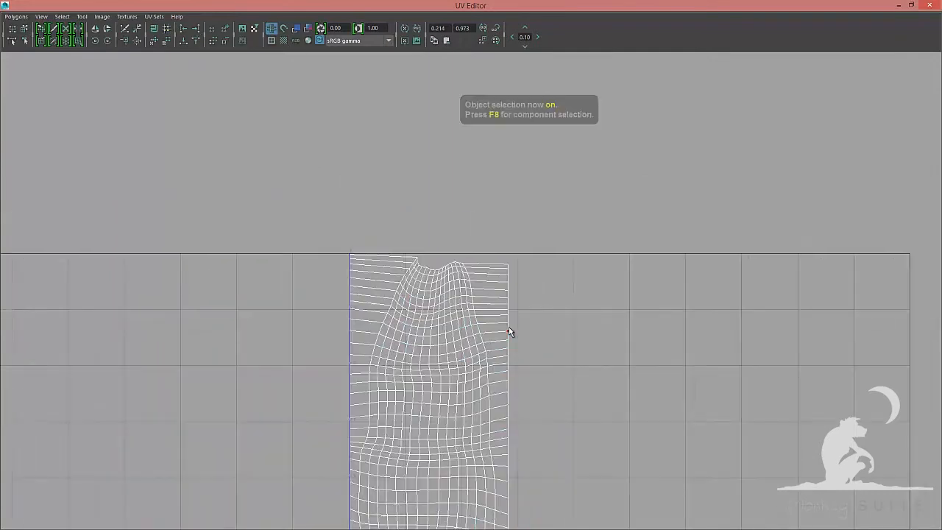
Select the strand shell's border UVs and invert the pinning on the shell
click(509, 310)
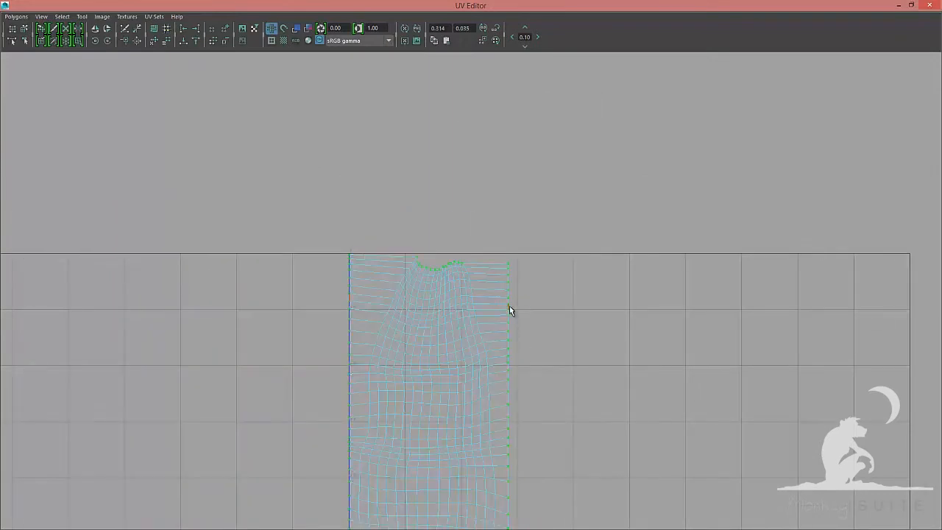
scroll(510, 305, up, 4)
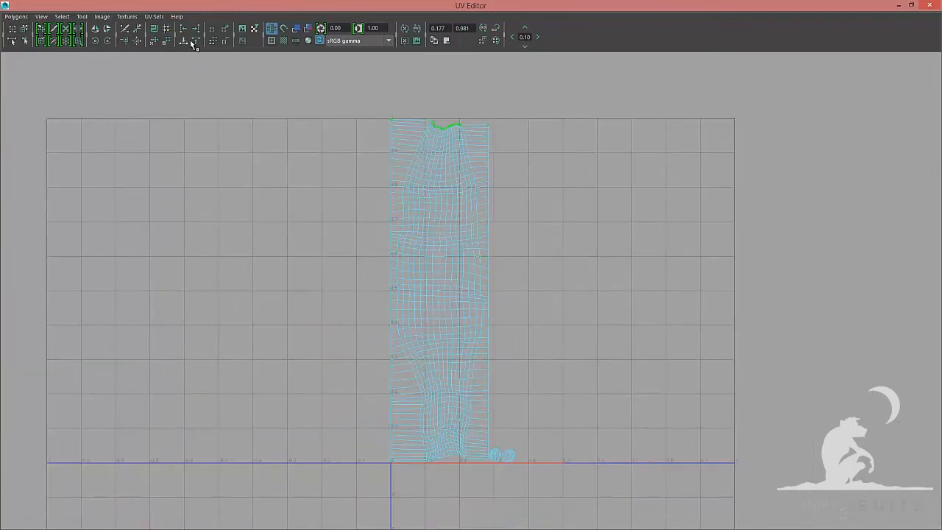
right_click(482, 221)
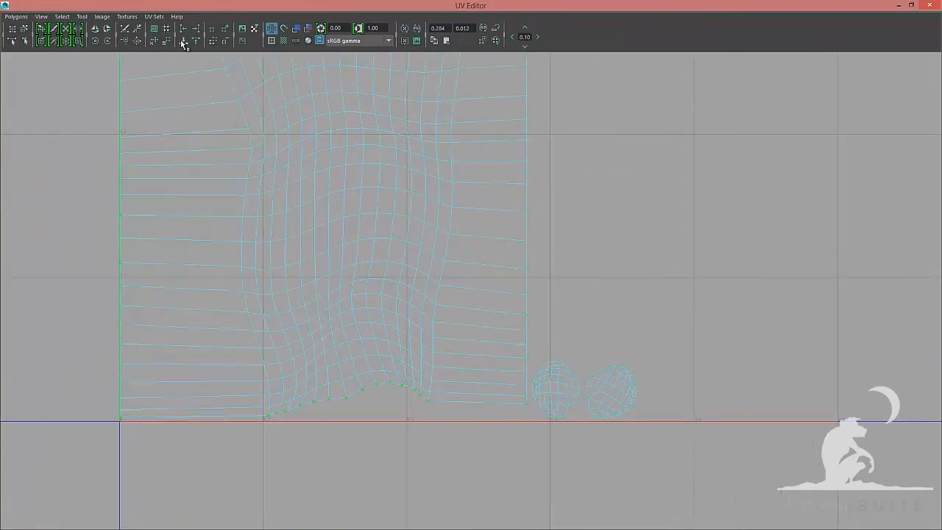
key(F8)
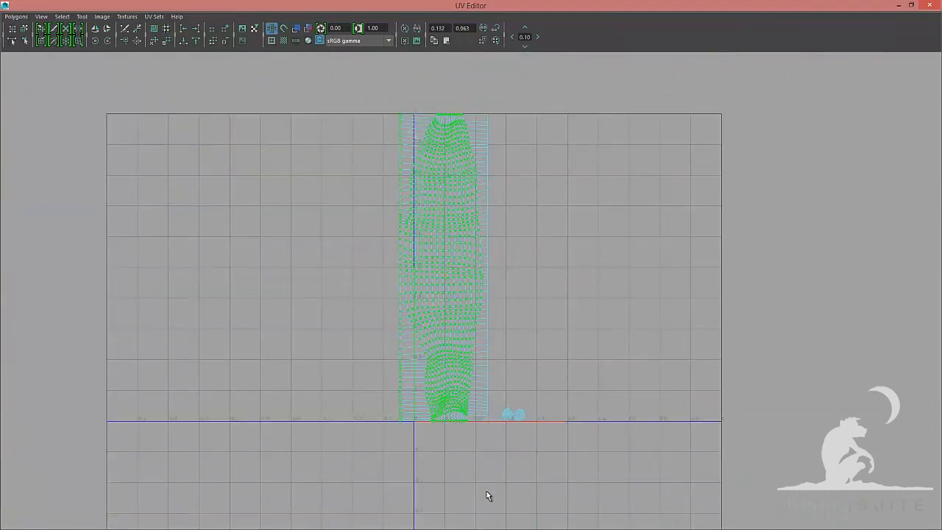
click(17, 17)
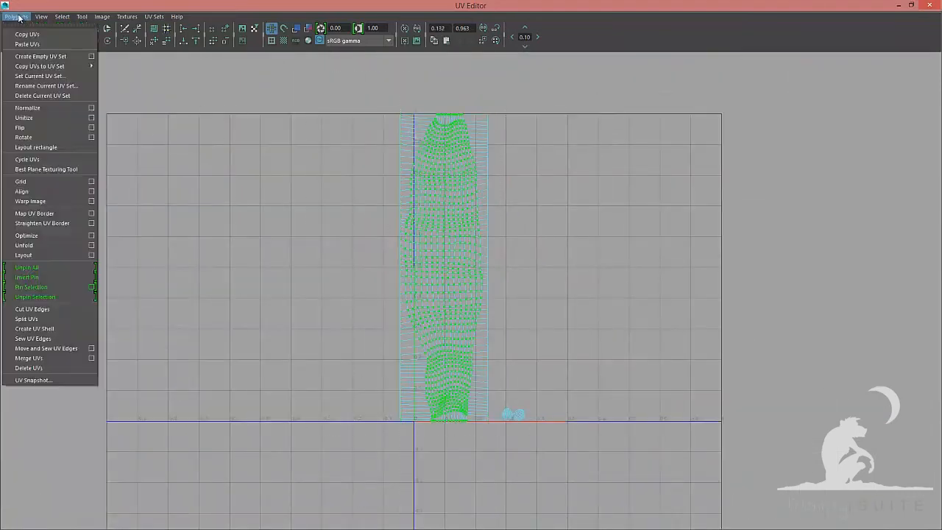
click(96, 279)
Isolate the next braid strand and select its faces in the viewport
scroll(720, 322, up, 2)
right_click(467, 203)
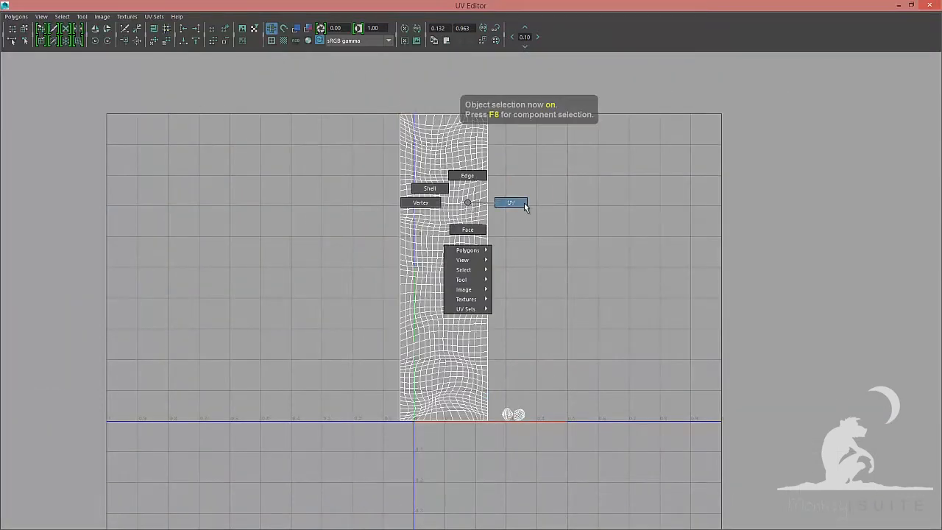
click(525, 205)
scroll(431, 258, up, 5)
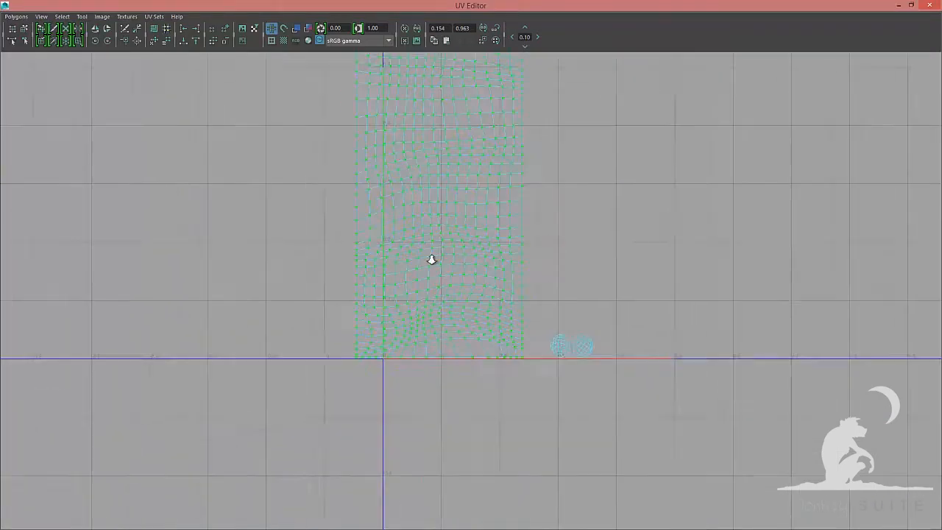
scroll(592, 240, down, 2)
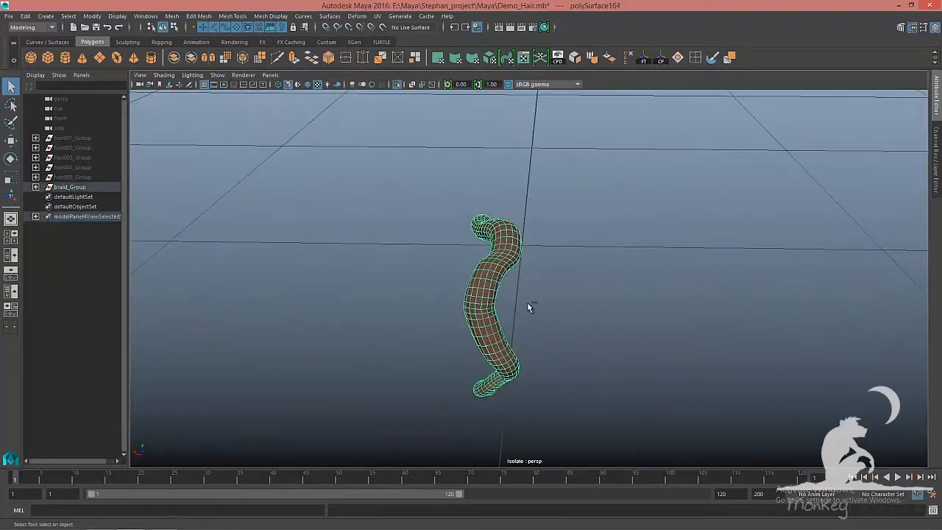
right_click(390, 227)
click(390, 255)
shift+double_click(454, 333)
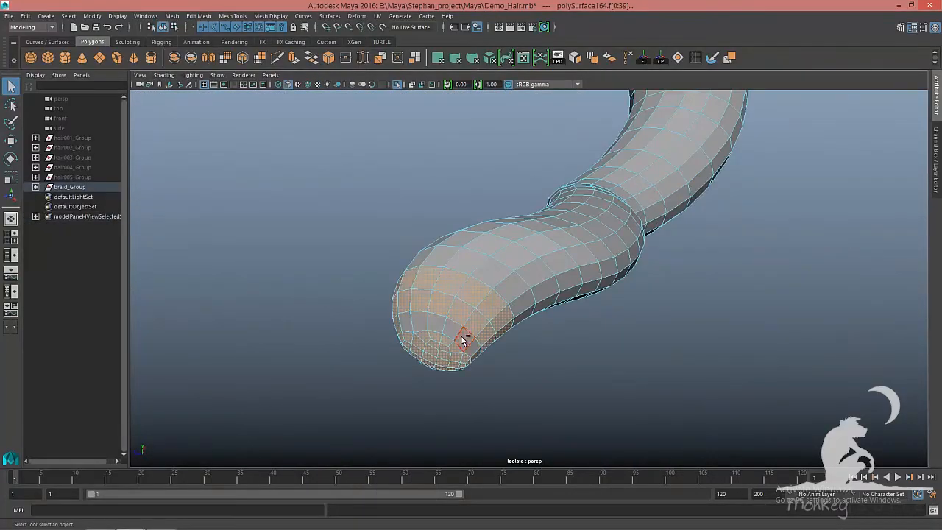
Apply a Spherical UV projection to the selected faces
alt+right_drag(486, 315, 507, 331)
alt+right_drag(442, 420, 432, 140)
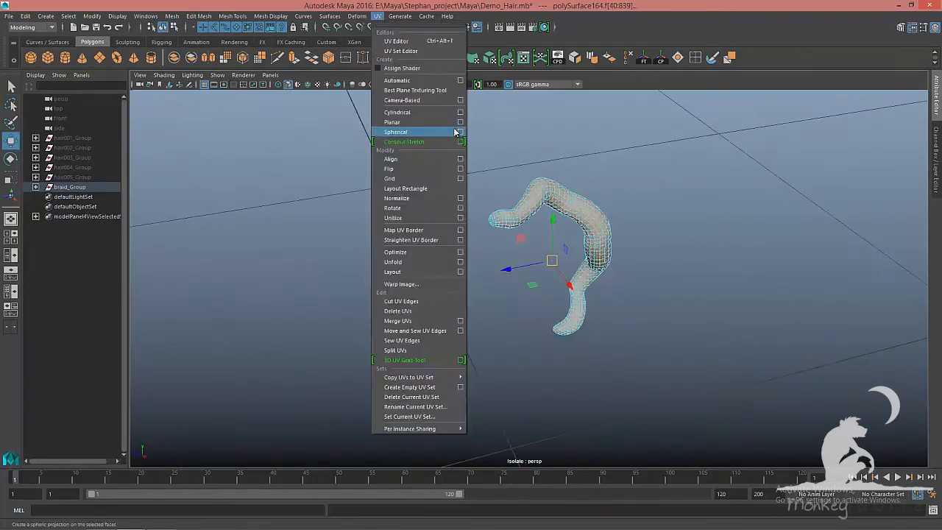
click(452, 130)
click(778, 326)
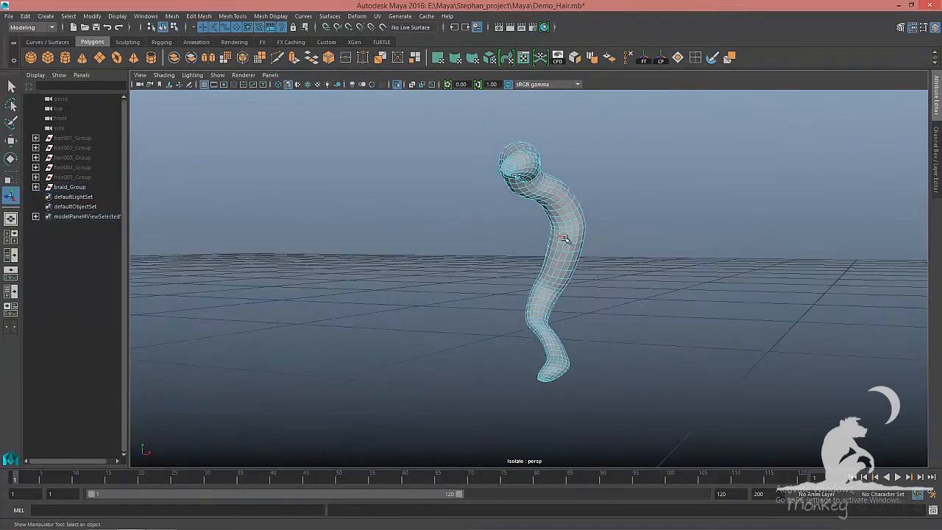
Unfold the strand's spherically projected UVs
alt+drag(564, 238, 509, 225)
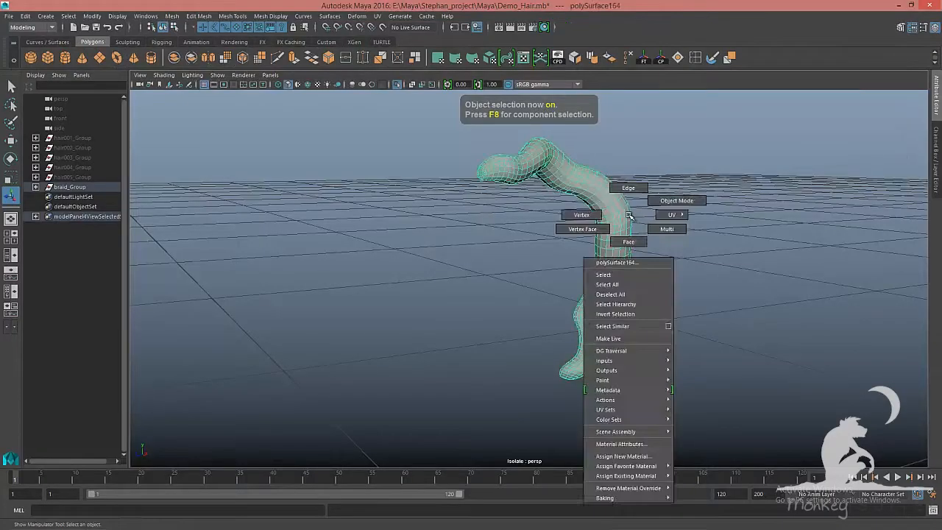
alt+right_drag(664, 393, 511, 244)
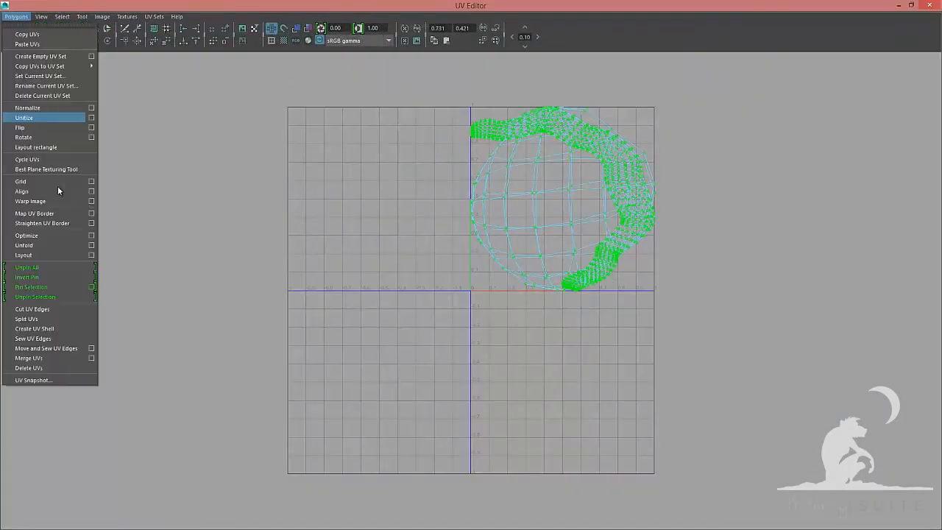
key(F8)
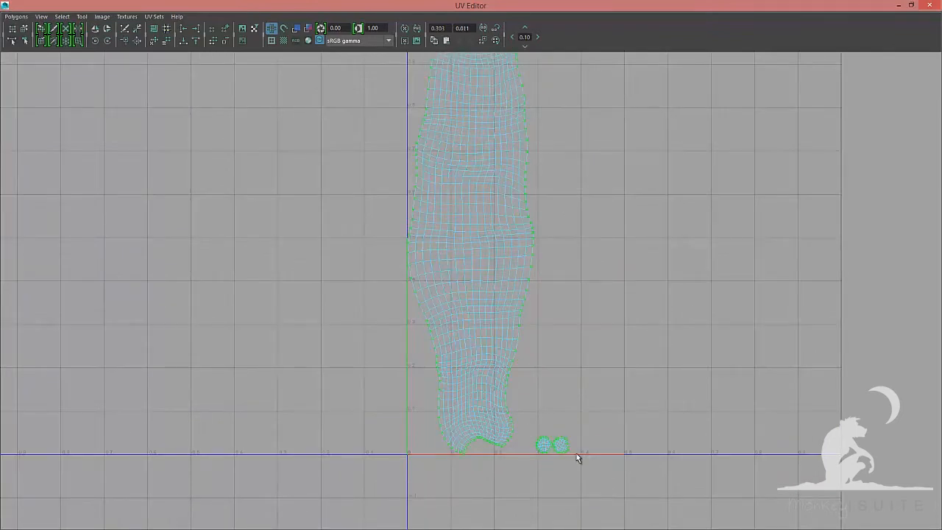
Select the shell's left border UVs and align them into a straight vertical line
ctrl+drag(577, 458, 531, 431)
scroll(442, 444, up, 4)
scroll(471, 295, down, 6)
ctrl+drag(471, 103, 541, 387)
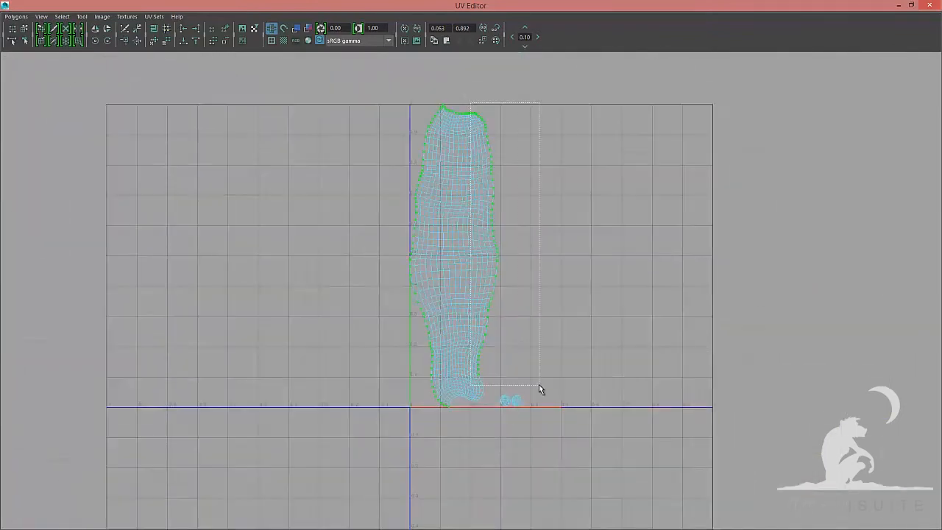
scroll(737, 381, up, 3)
scroll(471, 295, down, 3)
alt+middle_drag(391, 212, 366, 130)
scroll(366, 130, down, 1)
click(183, 29)
alt+middle_drag(492, 304, 481, 229)
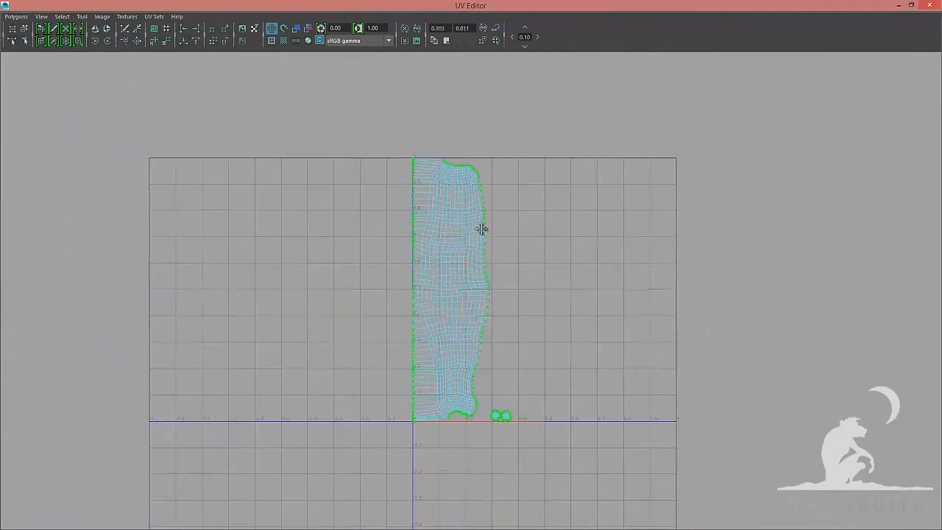
Select the shell's right border UVs and align them into a straight vertical line
ctrl+drag(561, 357, 483, 434)
ctrl+drag(400, 110, 434, 471)
alt+middle_drag(469, 188, 482, 306)
scroll(482, 305, up, 5)
scroll(482, 305, down, 1)
alt+middle_drag(530, 508, 467, 81)
alt+middle_drag(466, 239, 514, 81)
scroll(514, 221, up, 4)
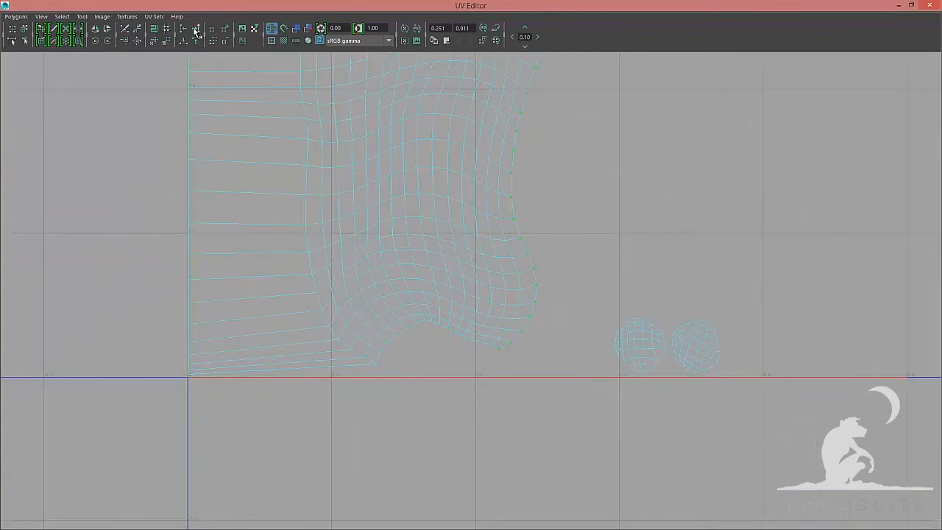
click(196, 29)
ctrl+drag(200, 360, 208, 384)
scroll(336, 166, down, 5)
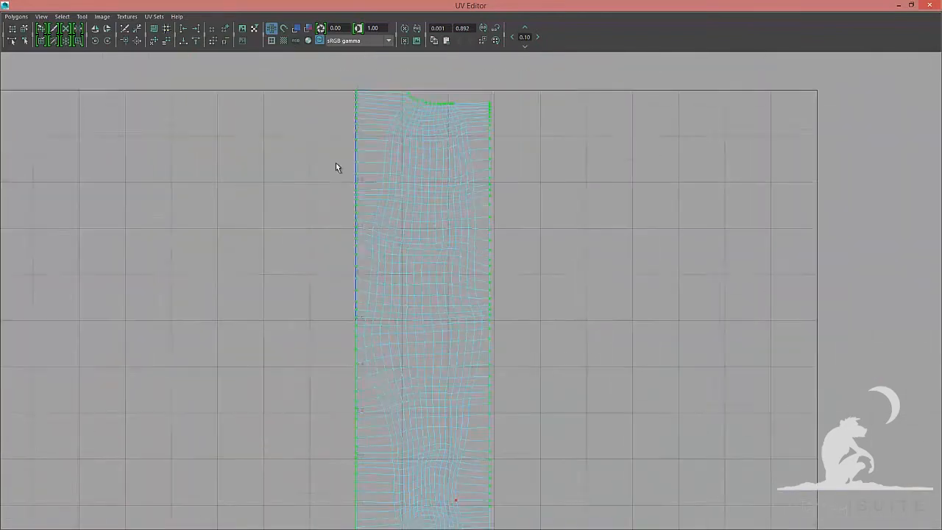
Select the shell's top and bottom edge UVs and align them horizontally
ctrl+drag(328, 79, 580, 515)
alt+middle_drag(427, 356, 426, 250)
click(183, 41)
right_drag(444, 206, 446, 184)
double_click(484, 197)
ctrl+drag(571, 442, 346, 81)
alt+middle_drag(442, 193, 456, 449)
scroll(432, 354, up, 4)
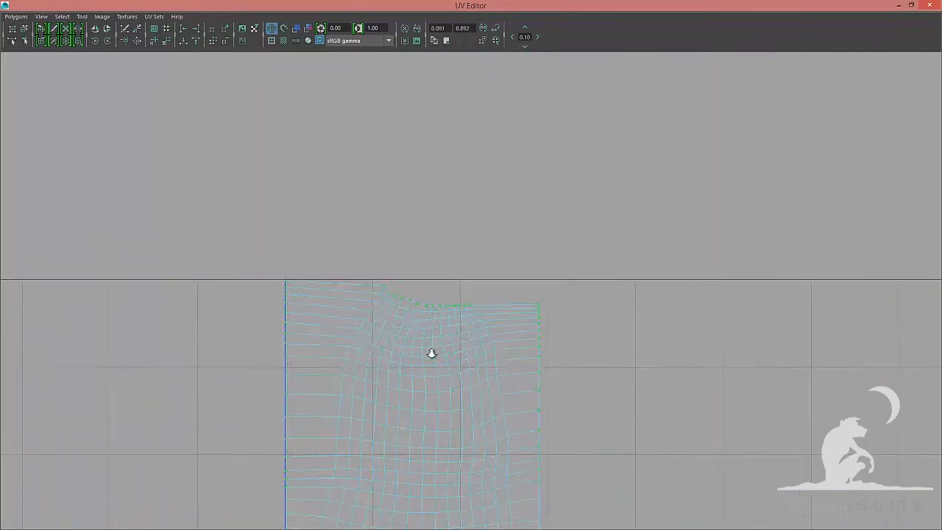
ctrl+drag(581, 323, 254, 515)
scroll(442, 324, up, 1)
click(196, 41)
Select the shell's inner UVs and unfold them with a Horizontal unfold constraint
scroll(604, 300, down, 5)
key(F8)
alt+middle_drag(437, 470, 420, 301)
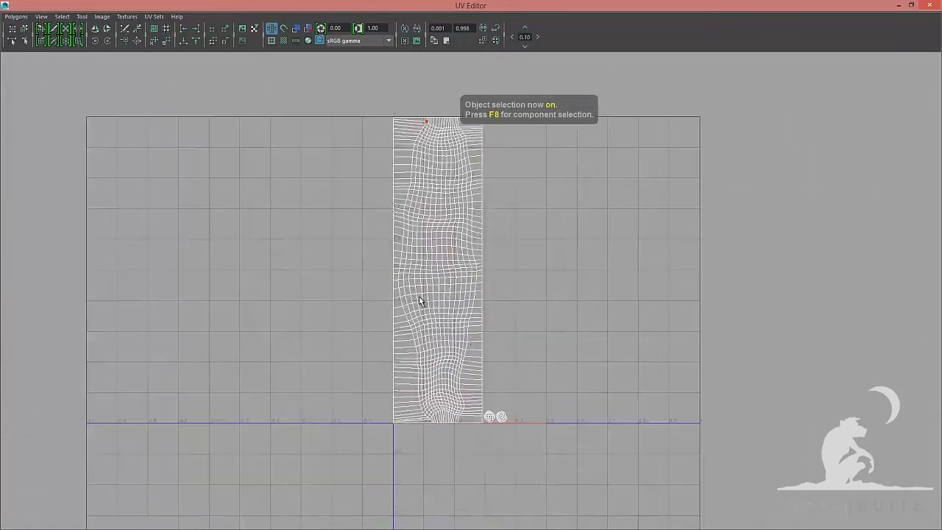
right_drag(420, 301, 446, 324)
click(435, 295)
drag(533, 270, 500, 270)
drag(313, 92, 380, 261)
click(16, 16)
click(91, 248)
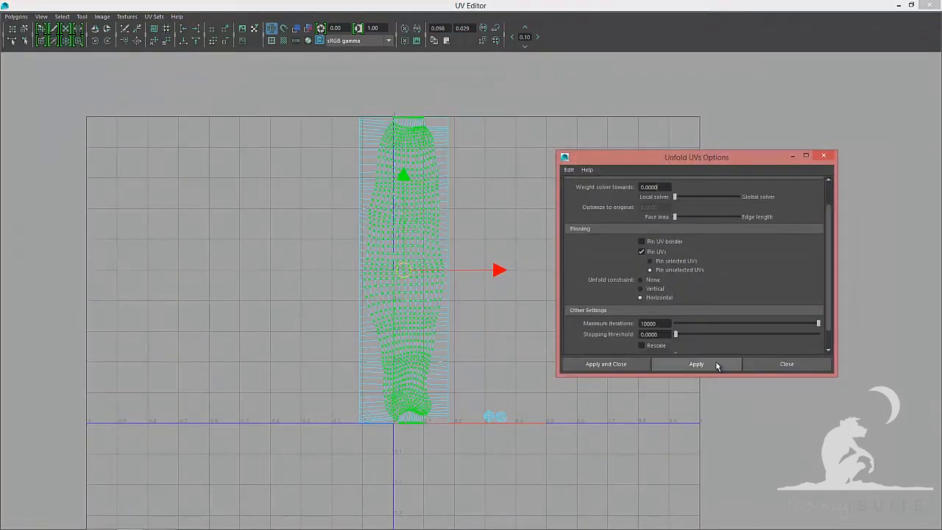
click(716, 363)
click(786, 364)
Reselect the shell's UVs and apply the horizontally constrained unfold again
key(F8)
key(F8)
scroll(444, 120, up, 4)
ctrl+drag(250, 84, 458, 112)
alt+middle_drag(254, 432, 250, 189)
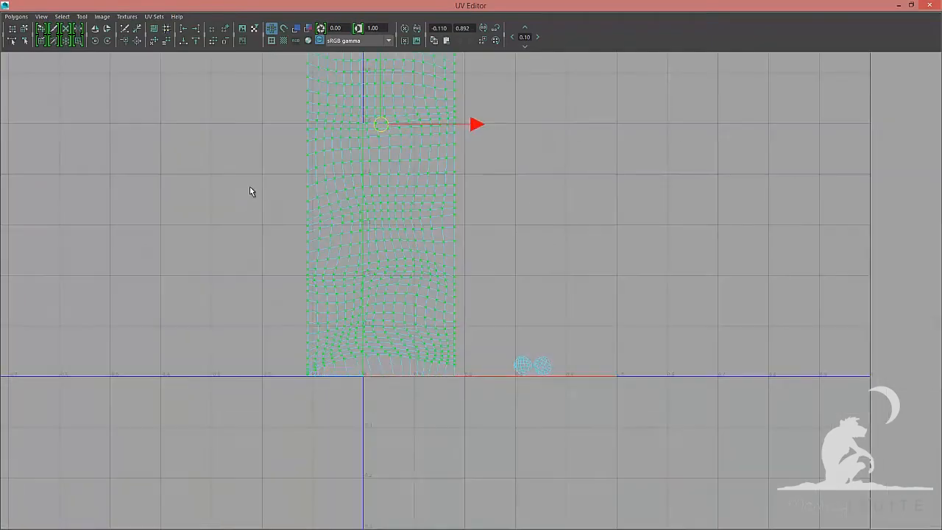
scroll(296, 368, up, 5)
ctrl+drag(294, 377, 736, 409)
click(16, 16)
click(91, 247)
click(716, 364)
click(752, 364)
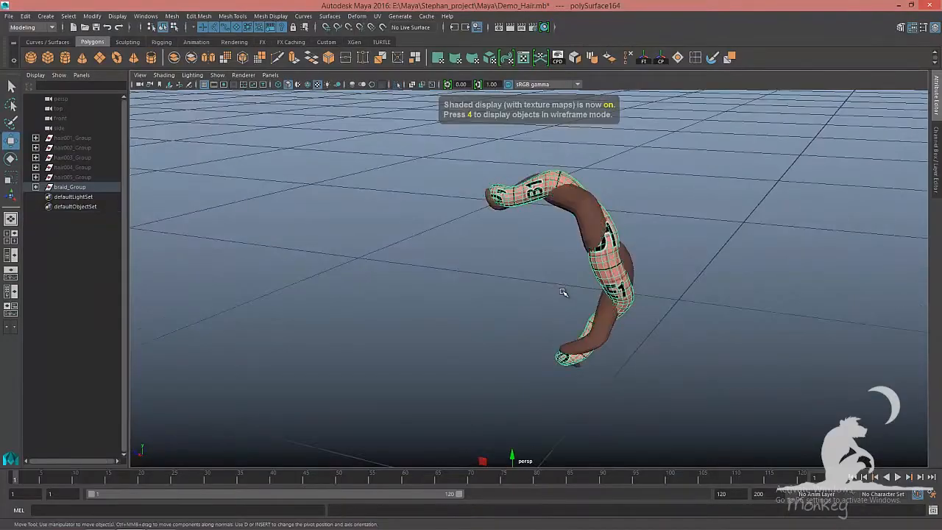
Select the next braid strand in the viewport, isolate it and select its faces
click(327, 244)
alt+drag(327, 244, 469, 295)
shift+double_click(444, 267)
scroll(468, 294, down, 6)
scroll(469, 294, up, 8)
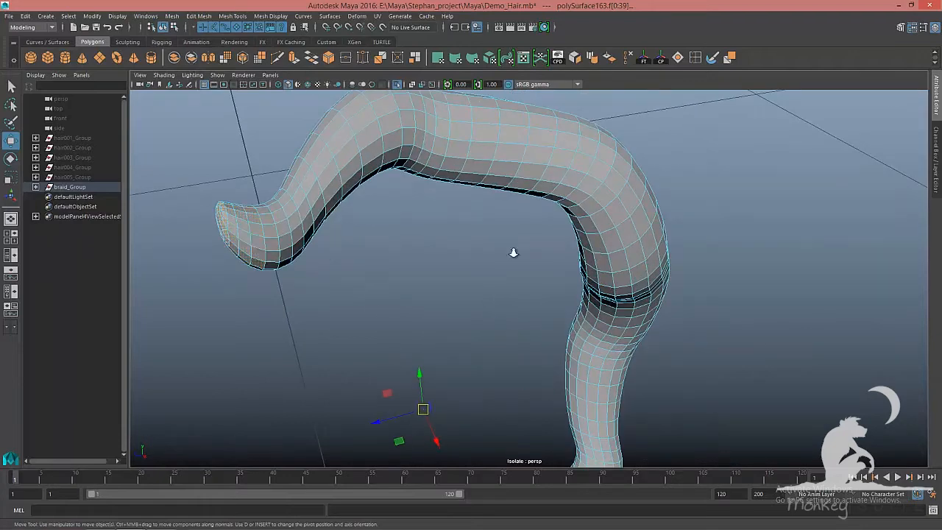
scroll(643, 362, down, 10)
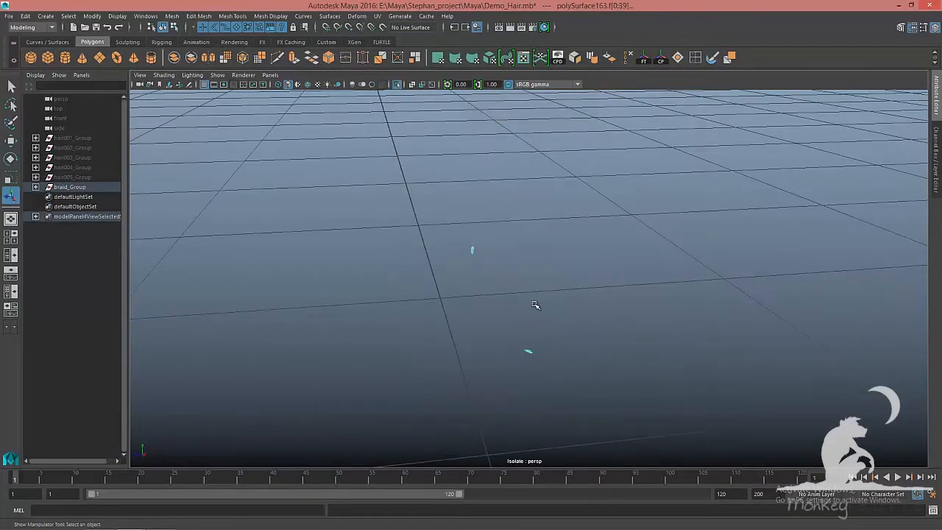
Apply a Planar UV projection to the strand's selected faces
click(378, 16)
click(463, 122)
click(601, 333)
drag(508, 331, 552, 371)
key(w)
key(F8)
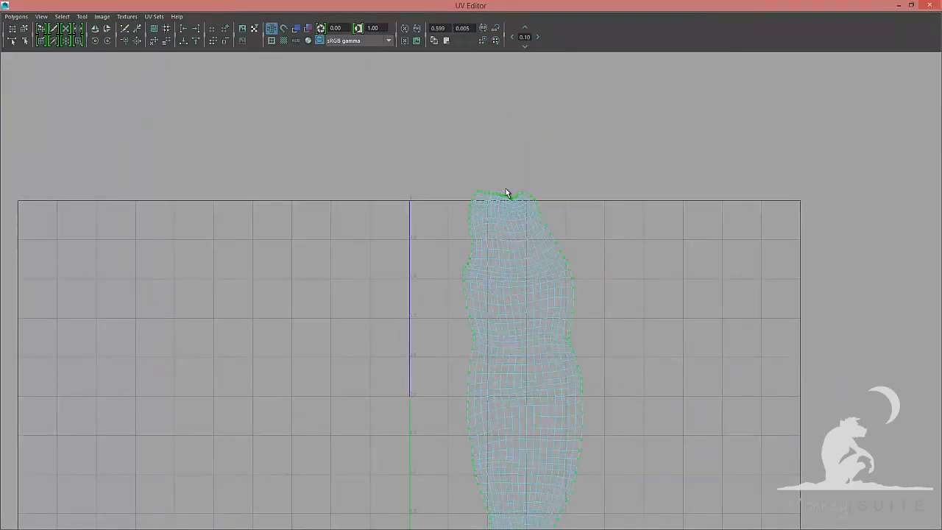
Zoom in on the strand's projected shell and align its bottom border UVs flat
scroll(507, 190, up, 5)
alt+middle_drag(437, 343, 413, 147)
drag(423, 414, 429, 429)
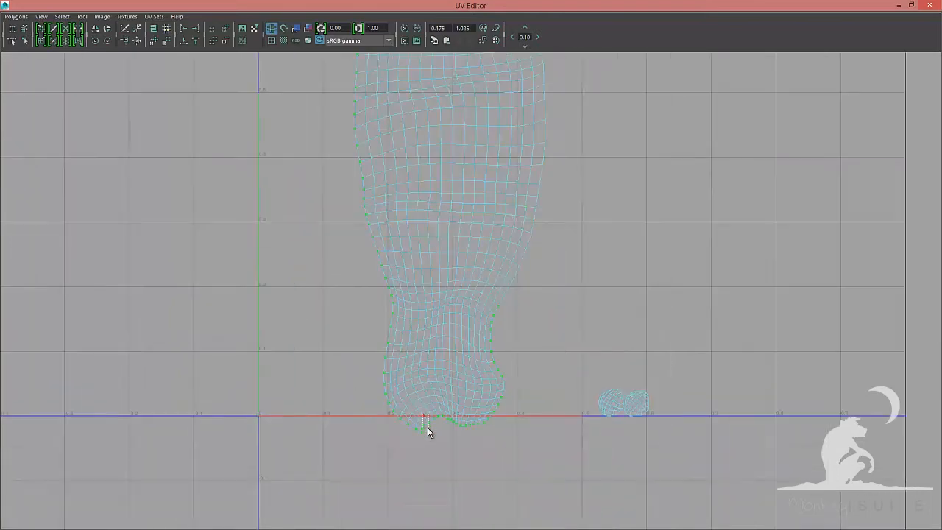
scroll(630, 312, down, 3)
click(184, 28)
Select one side border of the shell's UVs and align them into a straight line
right_click(519, 158)
alt+middle_drag(438, 416, 440, 274)
alt+middle_drag(480, 133, 479, 309)
scroll(480, 309, up, 5)
key(a)
click(196, 29)
Select and straighten the remaining border UVs of the strand shell
right_drag(515, 218, 518, 190)
alt+middle_drag(478, 136, 485, 336)
scroll(485, 336, up, 5)
scroll(564, 336, up, 4)
alt+middle_drag(691, 395, 616, 320)
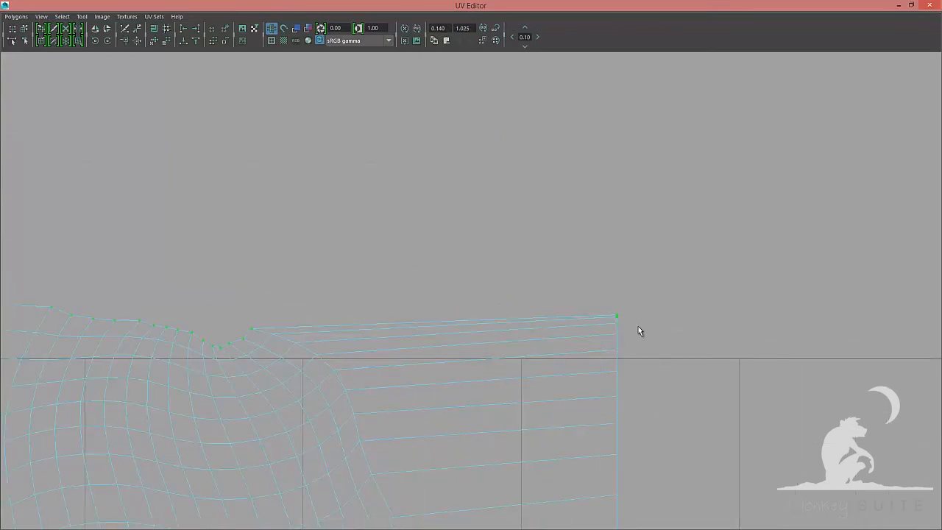
scroll(590, 298, down, 10)
alt+middle_drag(434, 398, 410, 275)
drag(305, 125, 479, 435)
alt+middle_drag(473, 319, 520, 300)
scroll(520, 299, up, 1)
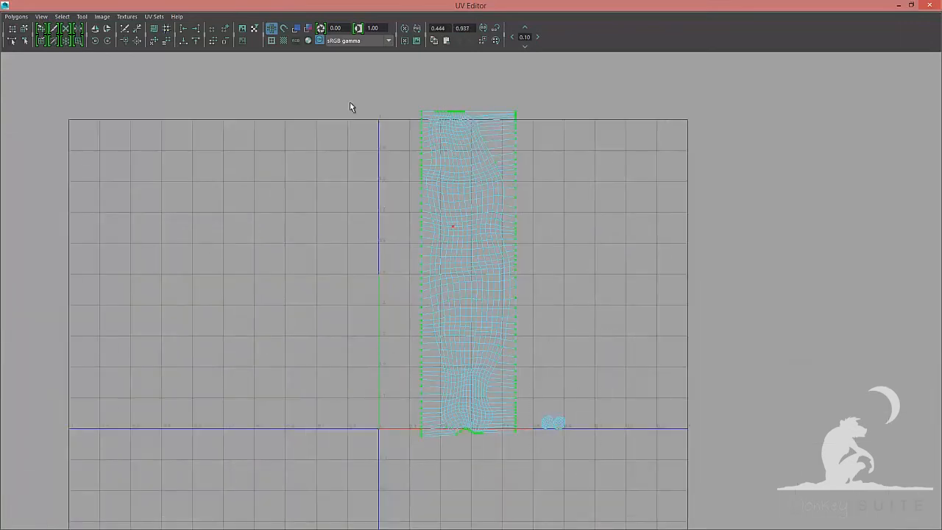
Select the strand shell's UVs and unfold them with a Horizontal unfold constraint
alt+middle_drag(573, 479, 562, 362)
scroll(562, 361, up, 8)
scroll(562, 362, up, 5)
scroll(290, 236, down, 12)
alt+middle_drag(290, 236, 294, 362)
key(F8)
drag(590, 145, 503, 484)
ctrl+drag(359, 119, 427, 471)
click(16, 16)
click(90, 246)
click(707, 362)
click(786, 364)
Select the shell's UVs once more and repeat the horizontally constrained unfold
alt+middle_drag(378, 193, 372, 257)
scroll(552, 345, up, 5)
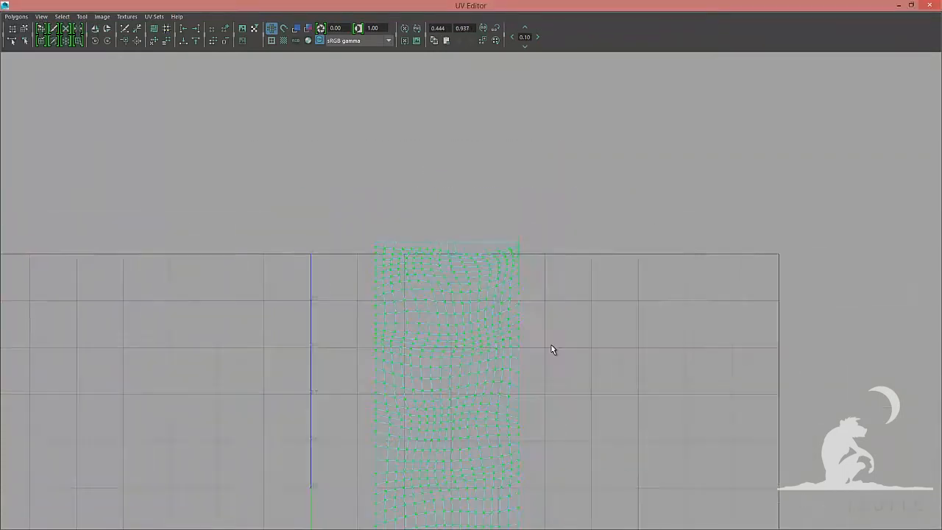
ctrl+drag(574, 423, 237, 407)
click(16, 16)
click(91, 246)
click(700, 363)
click(775, 360)
Select all the braid strand objects and lay out their UVs automatically with Layout
key(a)
key(F8)
click(16, 16)
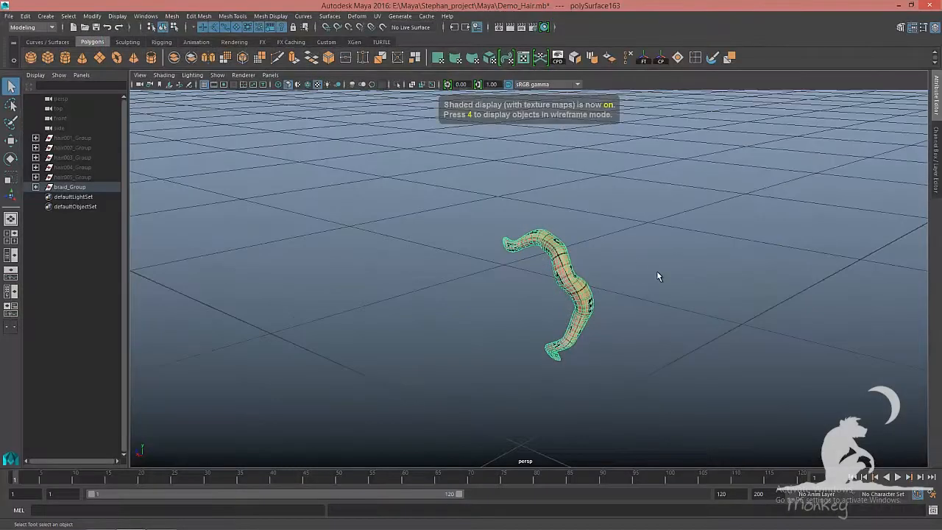
alt+drag(657, 272, 656, 300)
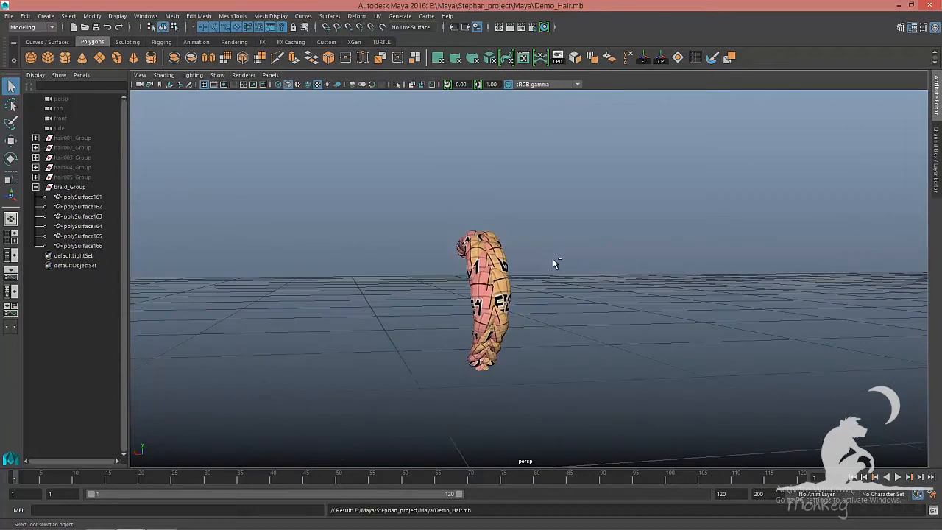
key(F10)
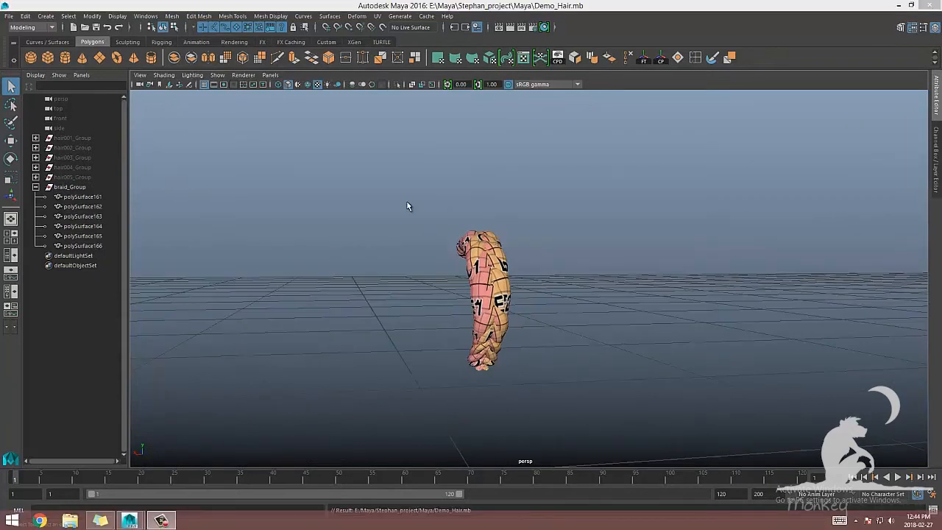
drag(408, 206, 543, 396)
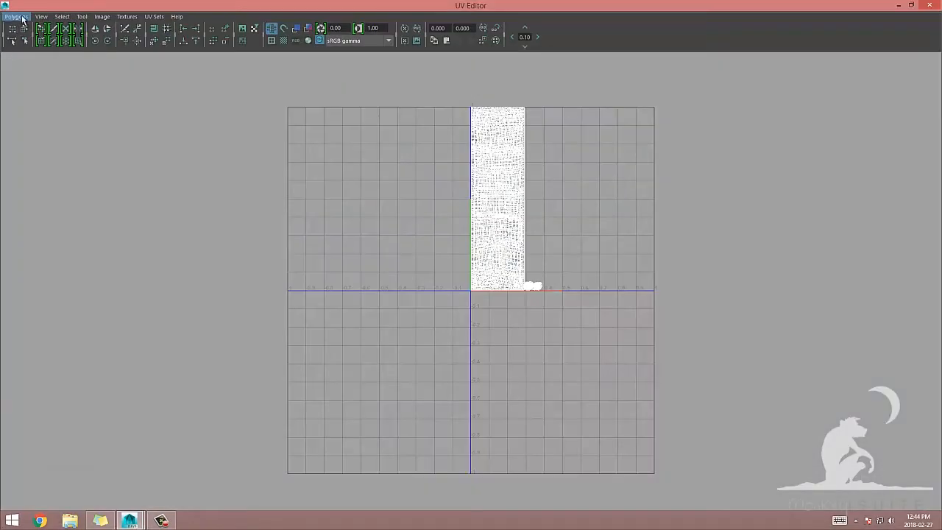
click(16, 17)
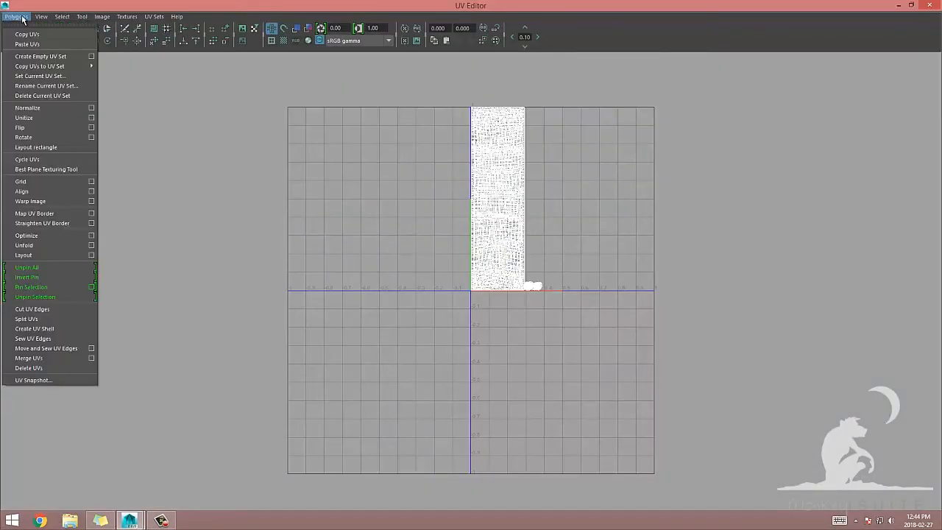
click(24, 255)
alt+middle_drag(414, 209, 368, 278)
alt+right_drag(367, 280, 778, 374)
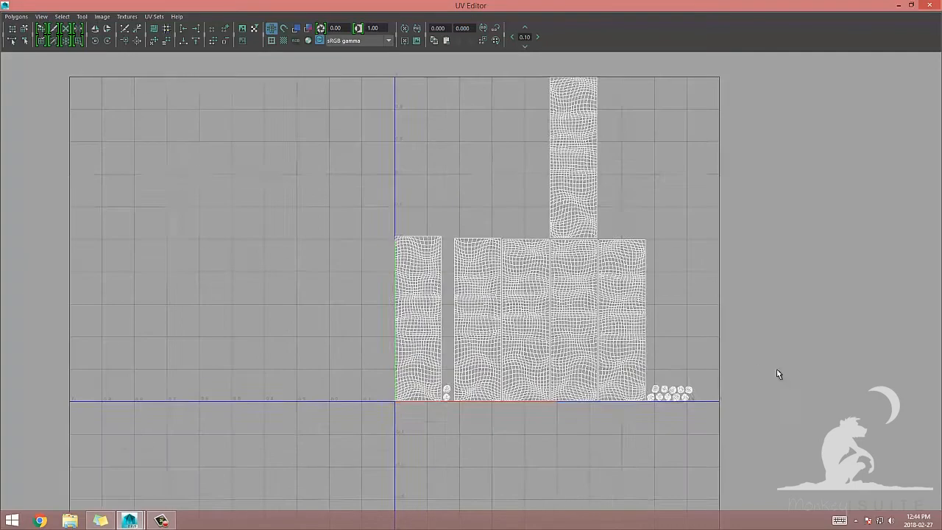
Select all braid UV shells and move the narrow strand shell into line beside the others
alt+right_drag(480, 300, 530, 313)
key(F8)
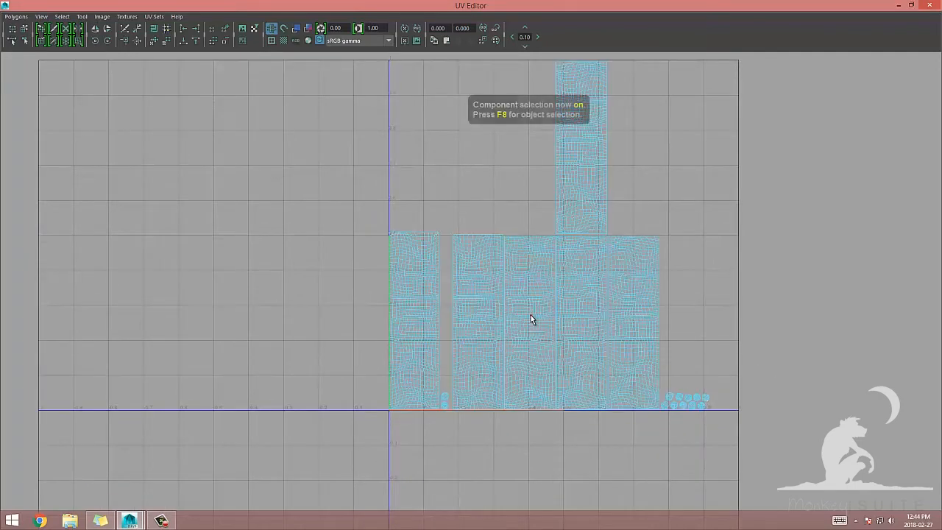
key(F8)
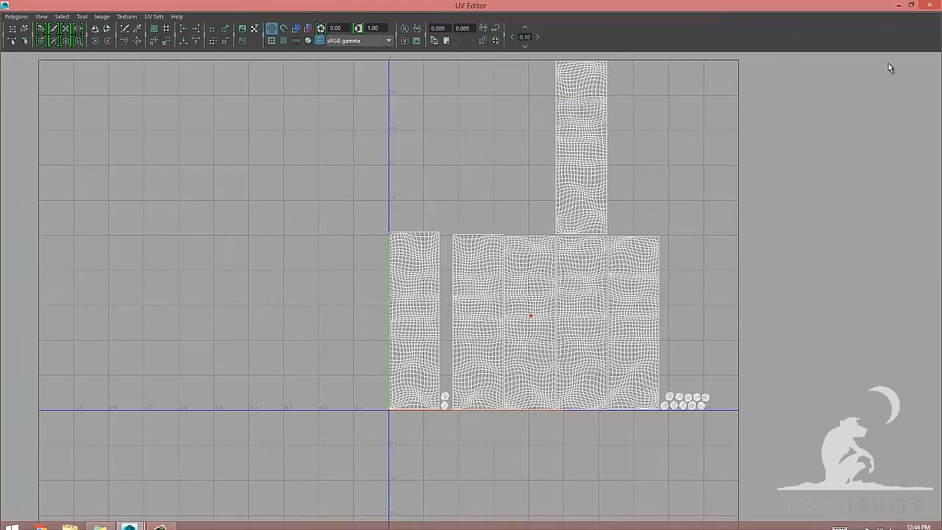
click(899, 6)
click(597, 278)
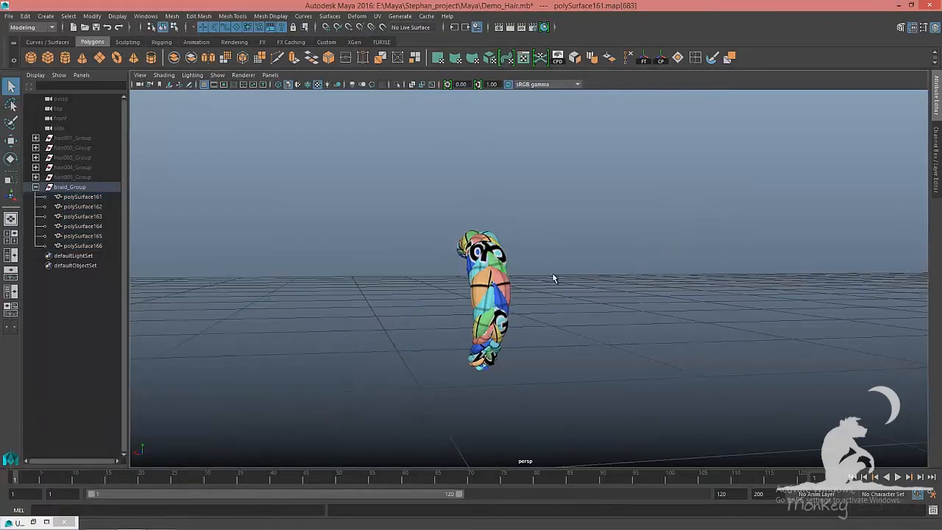
drag(382, 199, 555, 415)
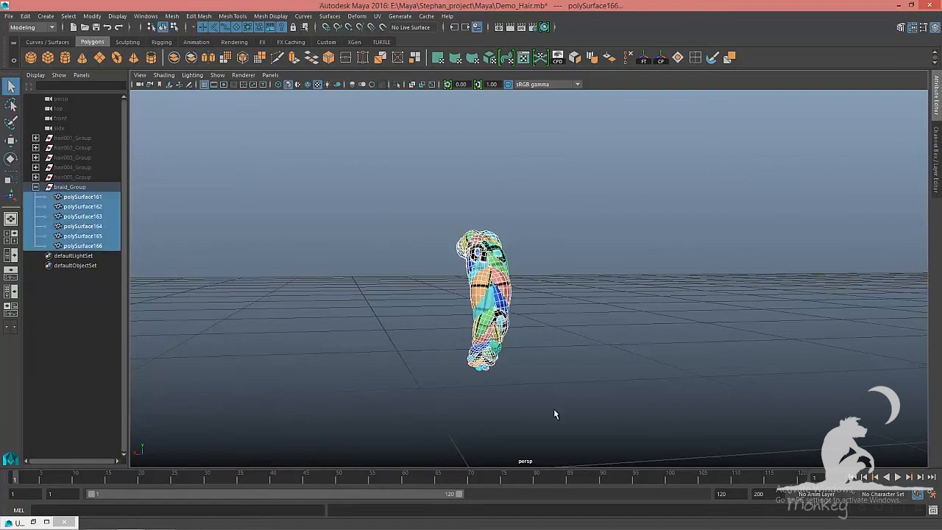
key(alt+Tab)
alt+right_drag(498, 310, 745, 370)
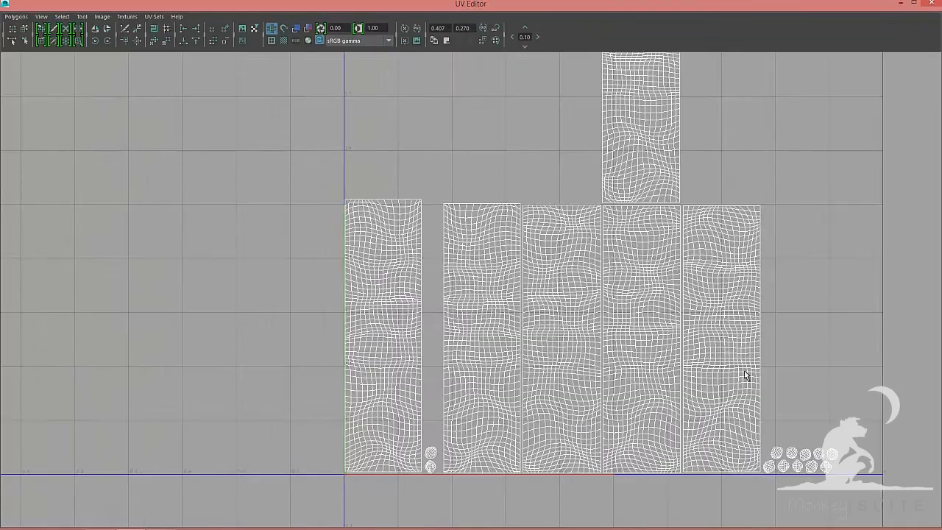
right_drag(433, 355, 427, 437)
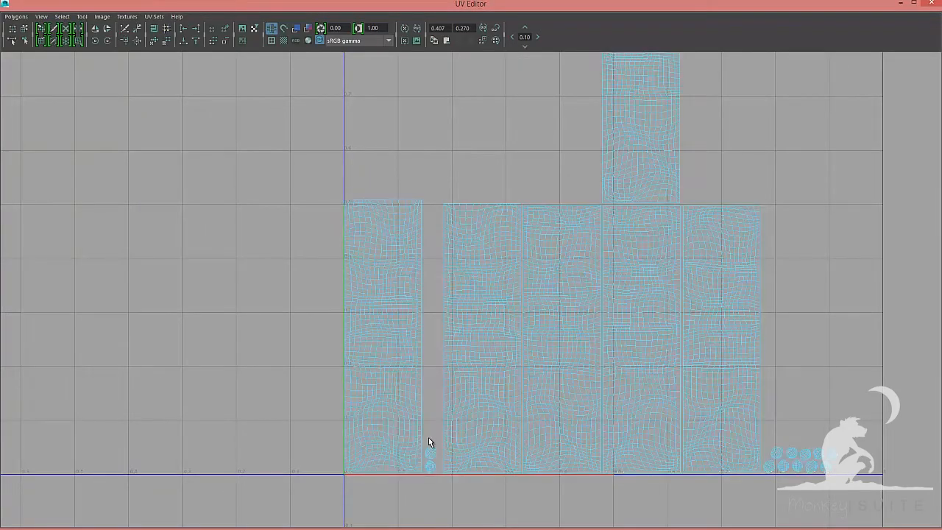
click(432, 461)
drag(441, 456, 848, 453)
scroll(478, 283, down, 1)
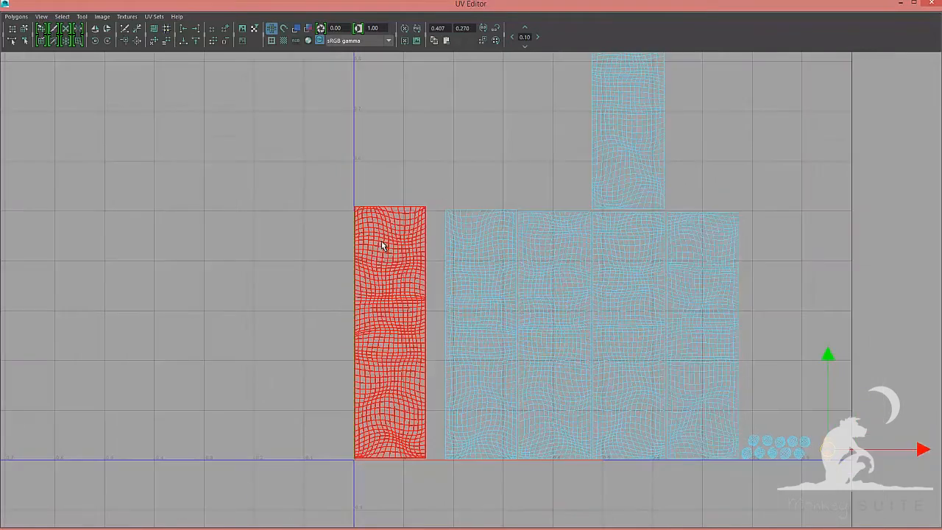
click(382, 259)
alt+right_drag(380, 265, 589, 373)
alt+middle_drag(457, 325, 549, 345)
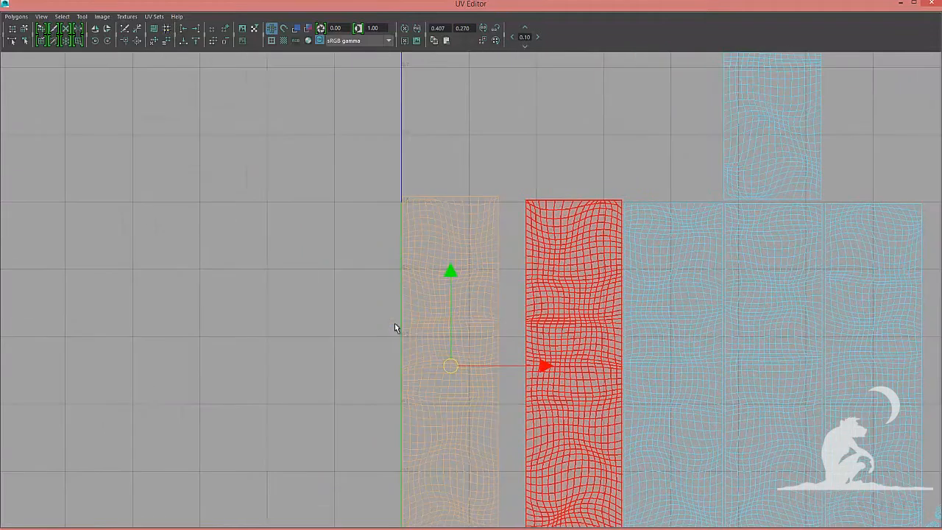
alt+right_drag(394, 324, 699, 398)
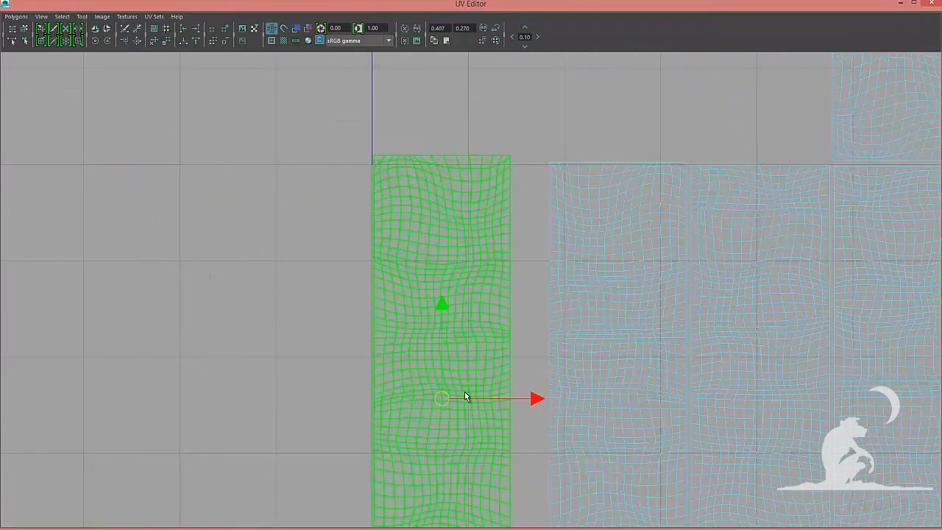
click(623, 400)
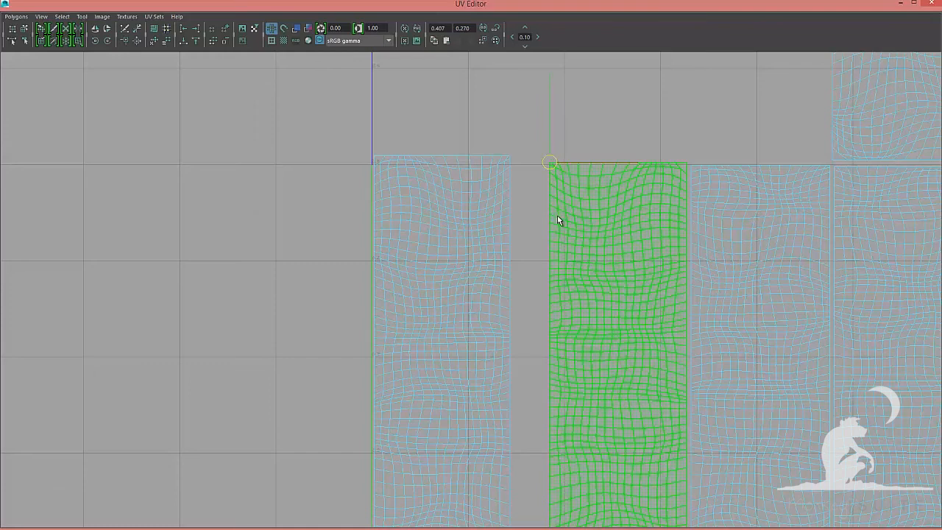
drag(552, 161, 517, 155)
alt+middle_drag(614, 229, 339, 95)
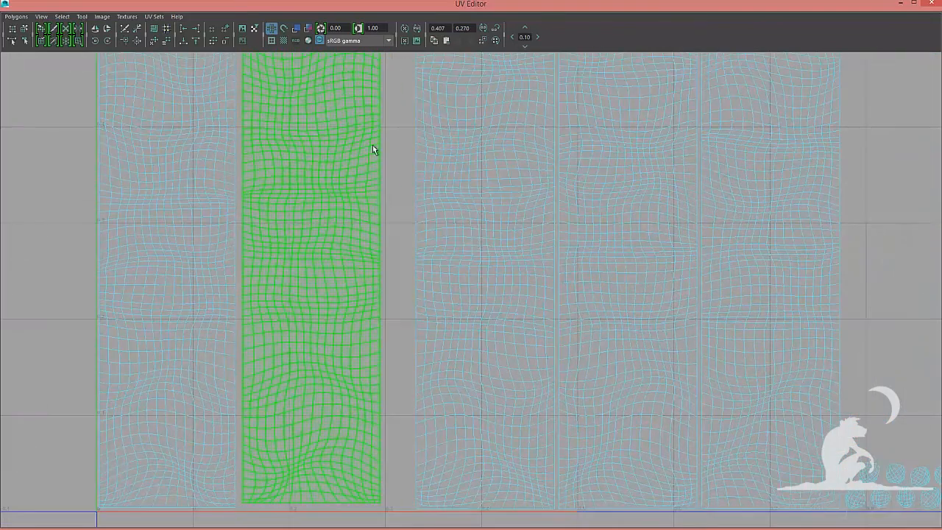
Move another strand shell sideways to close the gap in the row
alt+right_drag(473, 237, 451, 191)
click(451, 192)
alt+middle_drag(442, 319, 438, 359)
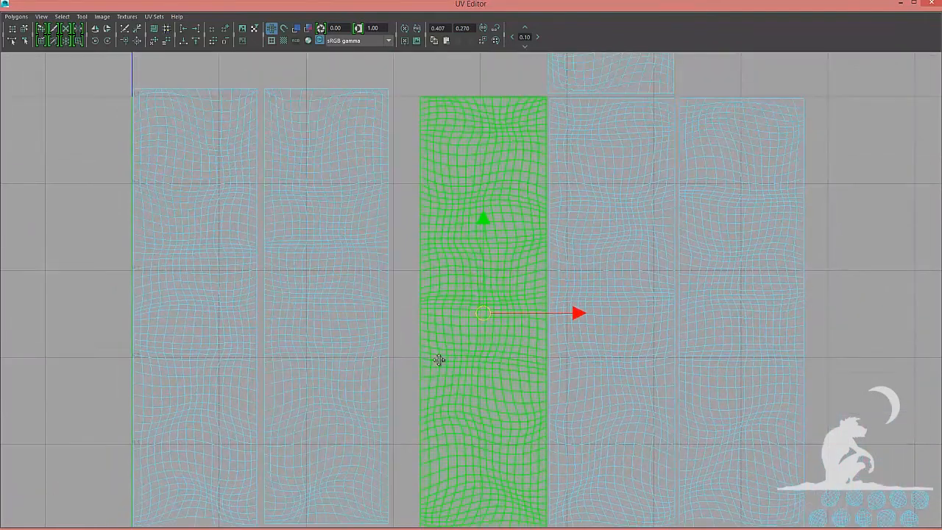
drag(422, 96, 399, 89)
alt+middle_drag(559, 243, 507, 284)
alt+right_drag(574, 316, 544, 278)
click(544, 277)
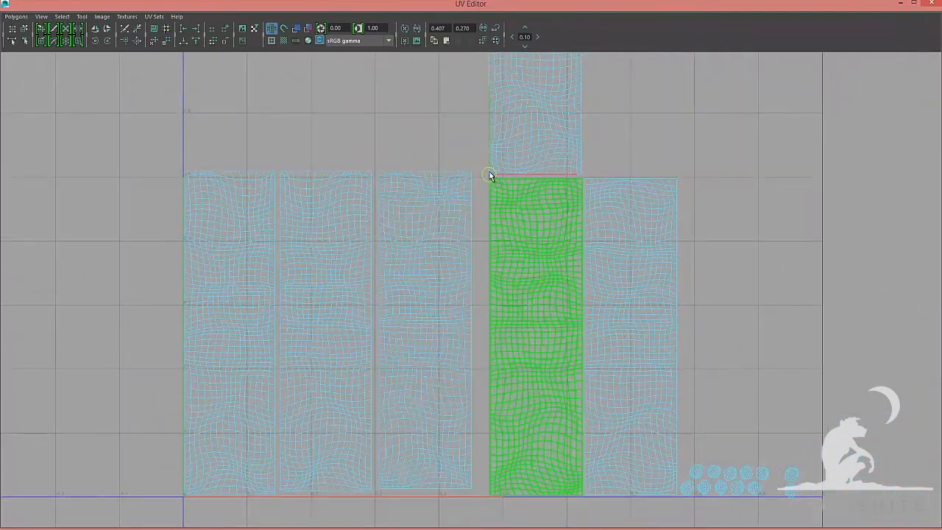
Arrange the remaining strand shells into one row and move the small end-cap shells above it
drag(477, 179, 473, 173)
alt+right_drag(502, 220, 553, 243)
click(553, 145)
alt+right_drag(553, 191, 501, 147)
drag(516, 86, 715, 309)
click(621, 284)
drag(595, 349, 551, 215)
drag(647, 215, 650, 215)
drag(631, 448, 742, 490)
drag(684, 470, 692, 113)
click(702, 207)
drag(676, 178, 628, 213)
drag(725, 214, 730, 214)
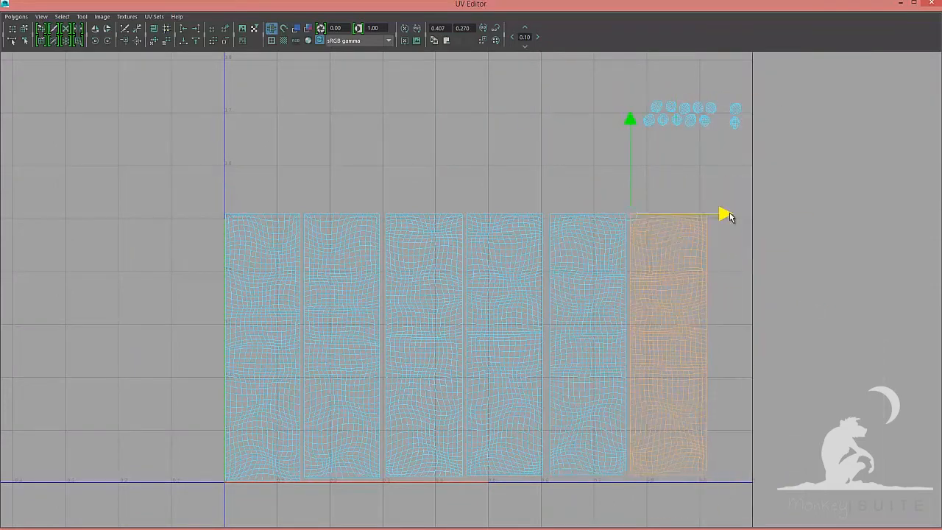
Select the bottom border UVs across the strand shells and align them to a common line
alt+right_drag(574, 295, 633, 317)
alt+middle_drag(412, 442, 479, 245)
alt+right_drag(144, 401, 228, 412)
drag(223, 396, 532, 422)
alt+middle_drag(532, 421, 332, 392)
shift+drag(311, 361, 602, 375)
alt+middle_drag(601, 375, 387, 351)
shift+drag(396, 329, 675, 336)
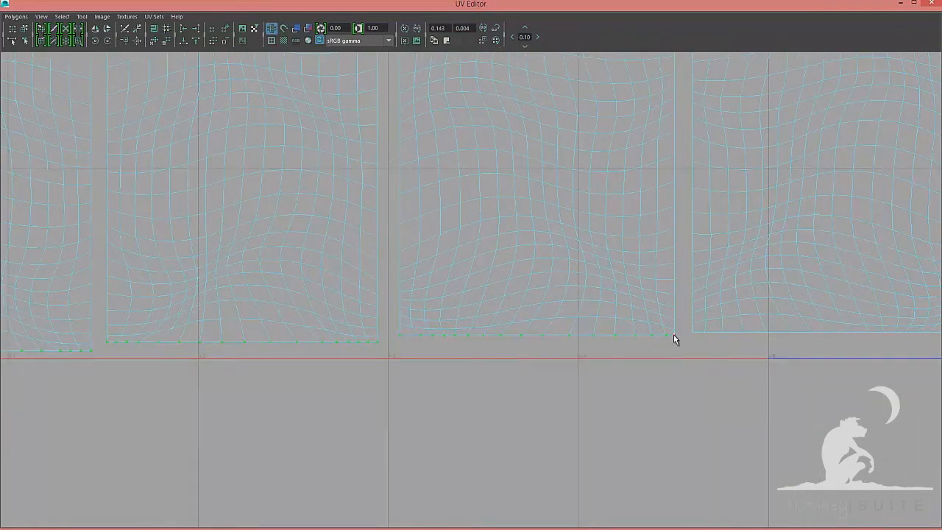
alt+middle_drag(679, 346, 321, 328)
shift+drag(330, 312, 595, 354)
alt+middle_drag(626, 313, 394, 297)
click(187, 43)
alt+right_drag(383, 324, 294, 316)
alt+middle_drag(147, 346, 349, 454)
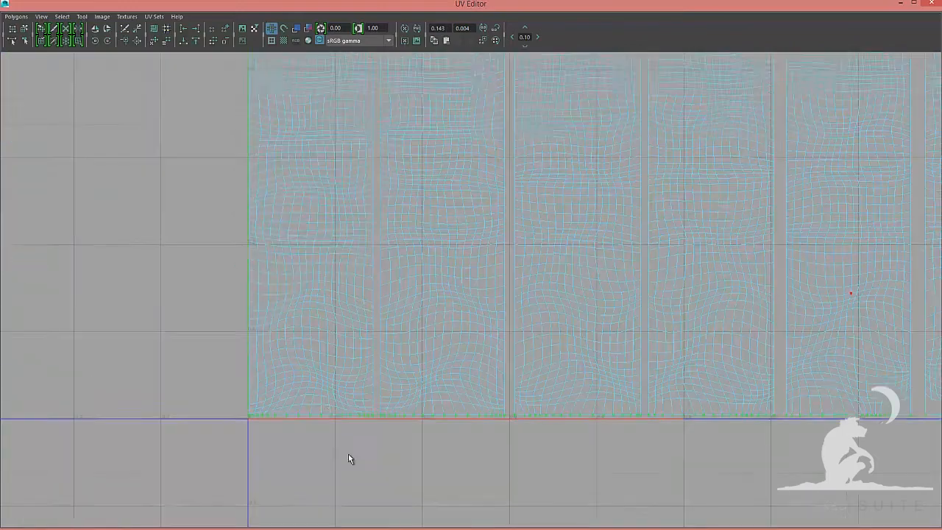
Reposition individual strand shells so they butt tightly against one another
alt+middle_drag(391, 110, 404, 254)
key(F8)
right_drag(405, 249, 369, 234)
alt+right_drag(431, 258, 371, 254)
click(454, 368)
alt+right_drag(390, 348, 449, 346)
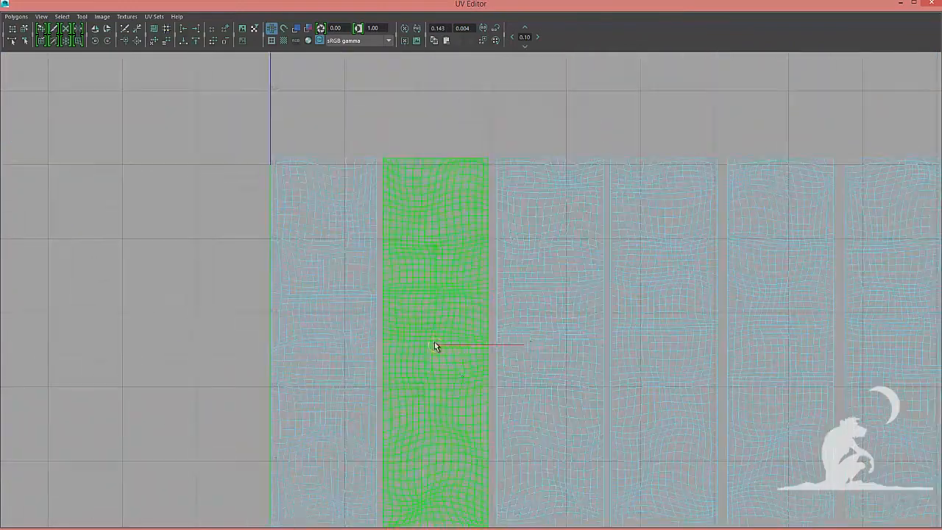
drag(505, 150, 502, 153)
alt+middle_drag(502, 154, 473, 261)
alt+right_drag(375, 288, 460, 289)
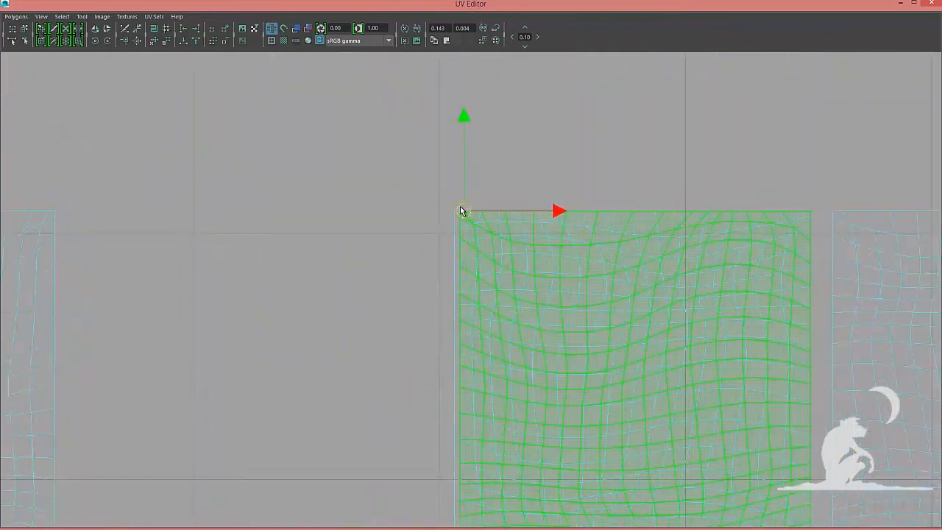
mouse_move(463, 210)
mouse_down()
mouse_move(369, 199)
mouse_move(465, 209)
mouse_up()
alt+right_drag(505, 237, 466, 240)
alt+middle_drag(466, 240, 308, 195)
alt+right_drag(717, 380, 566, 360)
click(563, 346)
drag(511, 219, 341, 221)
alt+middle_drag(423, 391, 250, 394)
click(250, 395)
alt+right_drag(250, 395, 227, 396)
Continue tightening the spacing between the remaining strand shells in the row
drag(266, 478, 505, 225)
alt+middle_drag(633, 331, 497, 305)
alt+right_drag(581, 316, 622, 329)
click(413, 397)
alt+right_drag(414, 399, 361, 402)
drag(435, 476, 538, 184)
click(652, 305)
alt+right_drag(652, 305, 574, 310)
drag(564, 408, 515, 220)
alt+middle_drag(515, 221, 781, 231)
drag(779, 234, 212, 233)
alt+middle_drag(301, 349, 463, 231)
Select a stacked shell's side border UVs and align them straight
key(F8)
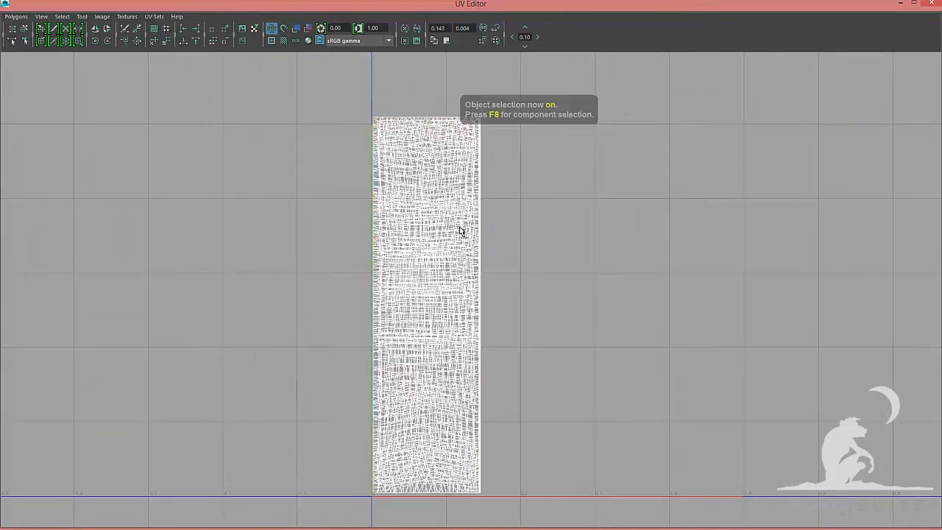
key(F8)
drag(525, 93, 479, 519)
alt+middle_drag(505, 260, 504, 406)
alt+right_drag(516, 331, 692, 324)
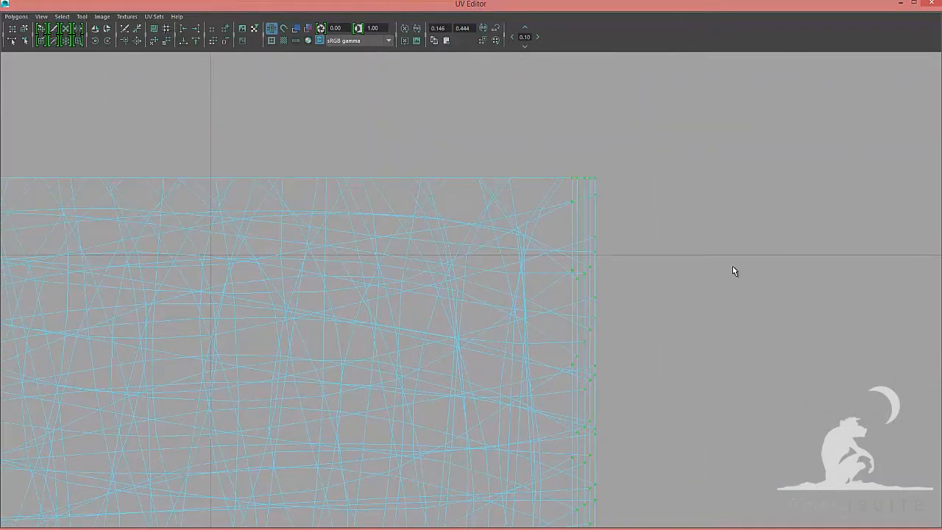
alt+right_drag(733, 265, 574, 270)
alt+middle_drag(478, 486, 471, 147)
alt+right_drag(460, 362, 563, 364)
alt+middle_drag(286, 408, 298, 93)
click(195, 28)
alt+right_drag(397, 163, 248, 167)
alt+right_drag(323, 203, 390, 204)
drag(695, 460, 249, 426)
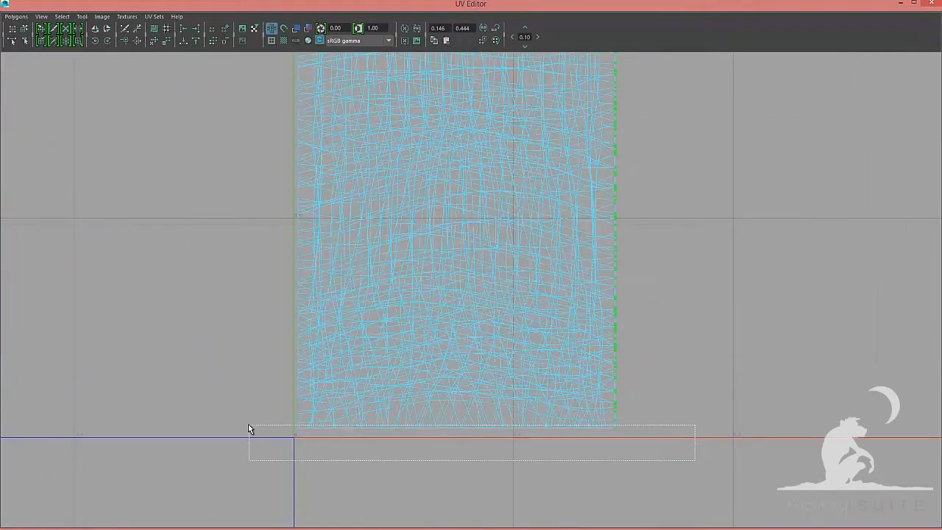
Align the stacked shell's top and opposite side border UVs
click(184, 42)
alt+right_drag(548, 217, 484, 218)
alt+middle_drag(413, 132, 401, 471)
alt+right_drag(368, 294, 500, 296)
drag(161, 81, 589, 152)
click(196, 42)
alt+right_drag(126, 173, 11, 175)
drag(317, 95, 372, 515)
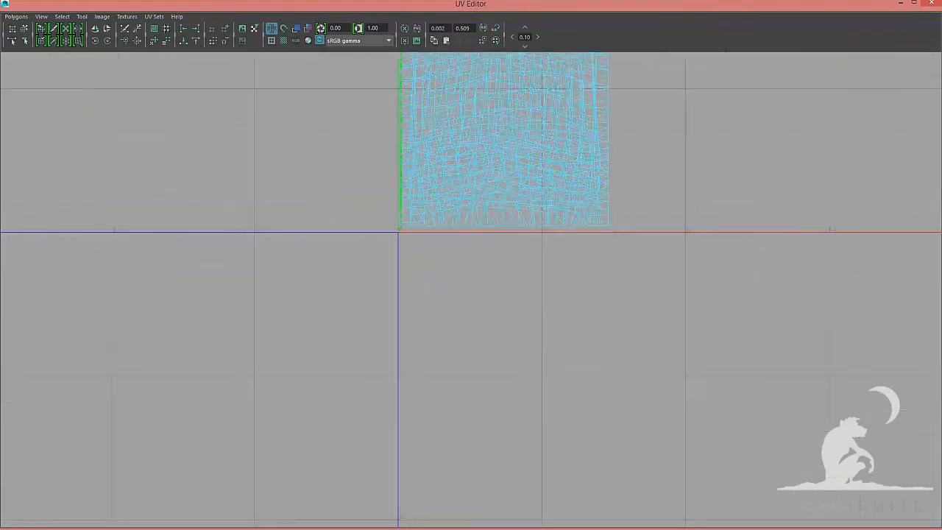
alt+middle_drag(412, 103, 401, 507)
alt+right_drag(369, 265, 279, 273)
Finish straightening the stacked shell's border UVs and apply a layout operation to them
click(183, 29)
drag(382, 221, 563, 521)
alt+right_drag(397, 280, 567, 282)
ctrl+drag(357, 179, 625, 140)
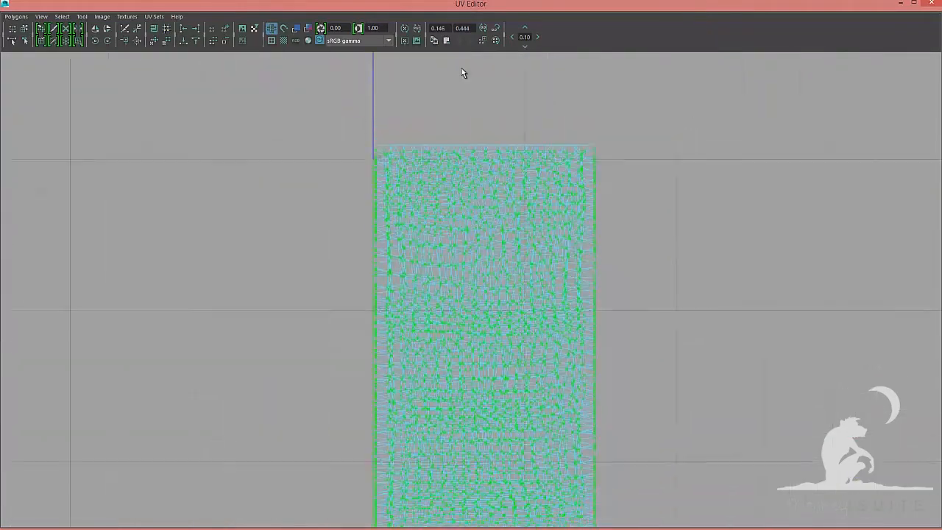
alt+right_drag(508, 327, 608, 328)
ctrl+drag(200, 376, 695, 402)
click(16, 16)
click(95, 147)
Select the stacked shell's remaining border UVs, reposition them, and apply another straightening operation
click(654, 192)
click(697, 364)
click(787, 364)
alt+right_drag(699, 194, 513, 196)
alt+right_drag(341, 146, 508, 148)
ctrl+drag(570, 73, 482, 349)
alt+middle_drag(218, 196, 272, 398)
ctrl+drag(205, 85, 244, 371)
alt+middle_drag(236, 81, 229, 188)
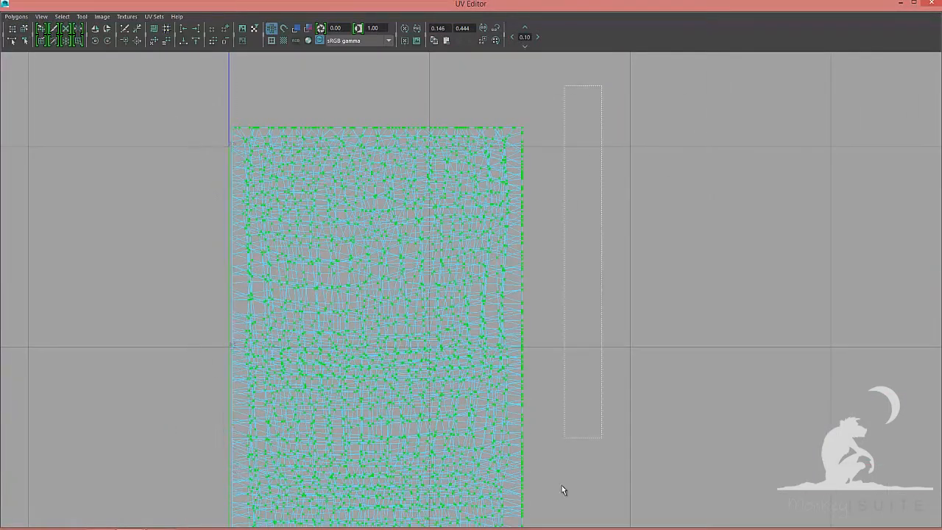
ctrl+drag(562, 485, 513, 521)
alt+middle_drag(518, 507, 507, 406)
ctrl+drag(564, 206, 502, 524)
alt+right_drag(515, 294, 412, 294)
click(16, 16)
click(95, 245)
Combine the braid strand meshes into one object, clear its history, and rename it braid_GRP
scroll(663, 277, down, 5)
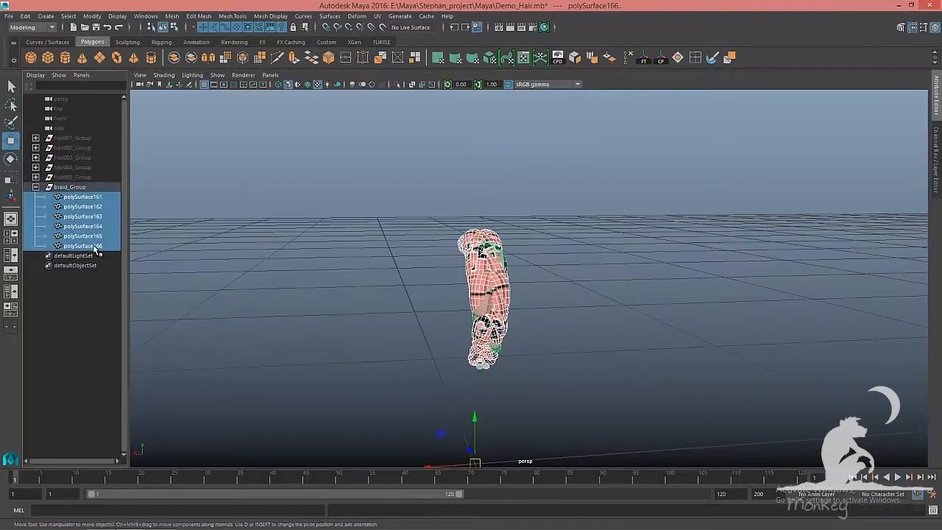
click(175, 57)
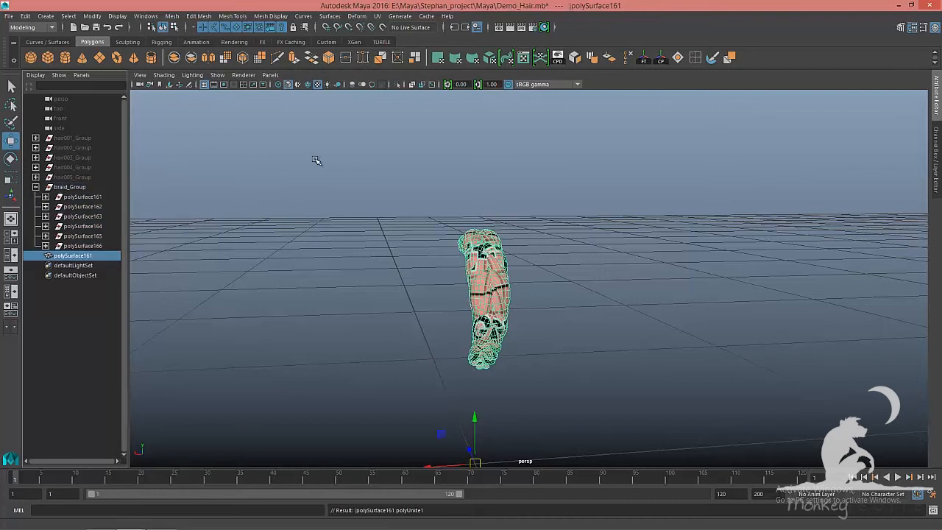
key(alt+shift+d)
double_click(95, 189)
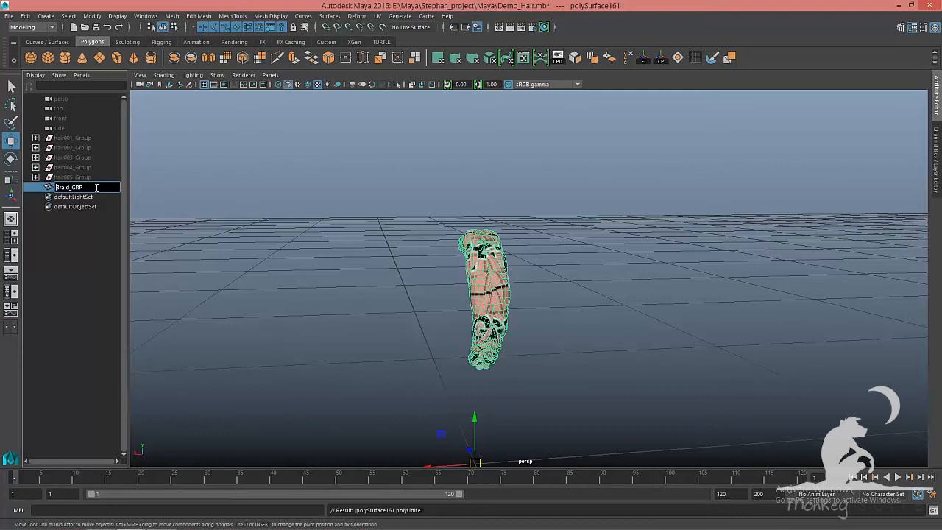
key(Return)
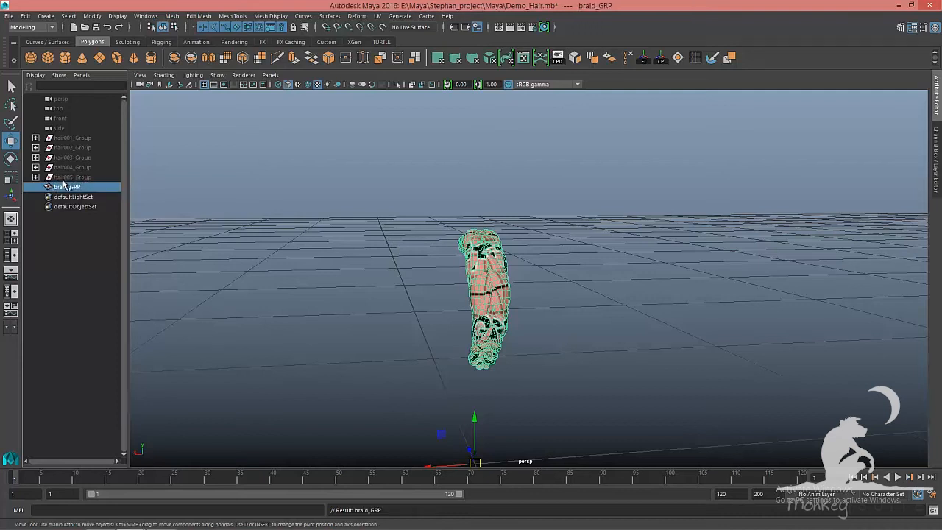
Unhide the five hair card groups and save the scene
click(70, 177)
shift+click(72, 137)
key(shift+h)
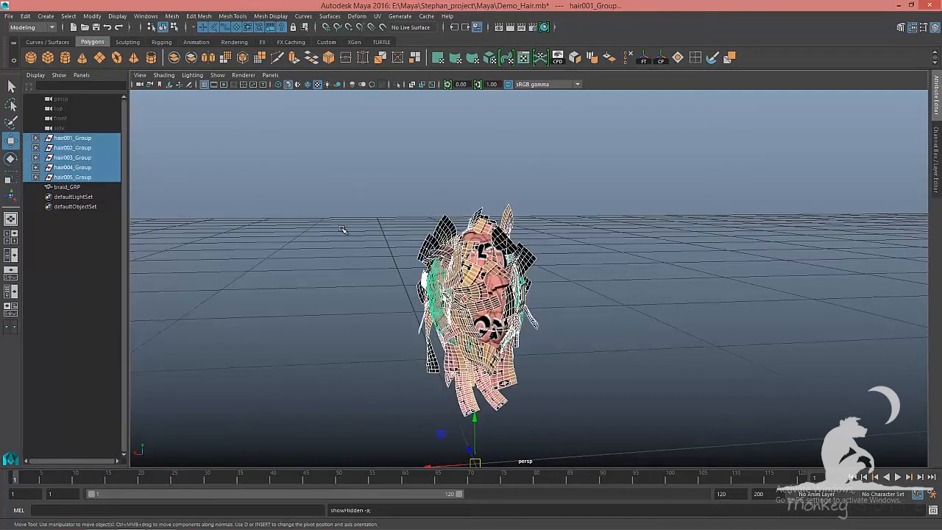
key(ctrl+s)
Combine all card meshes of hair001_Group into one object, save, and rename it hair001_GRP
click(36, 139)
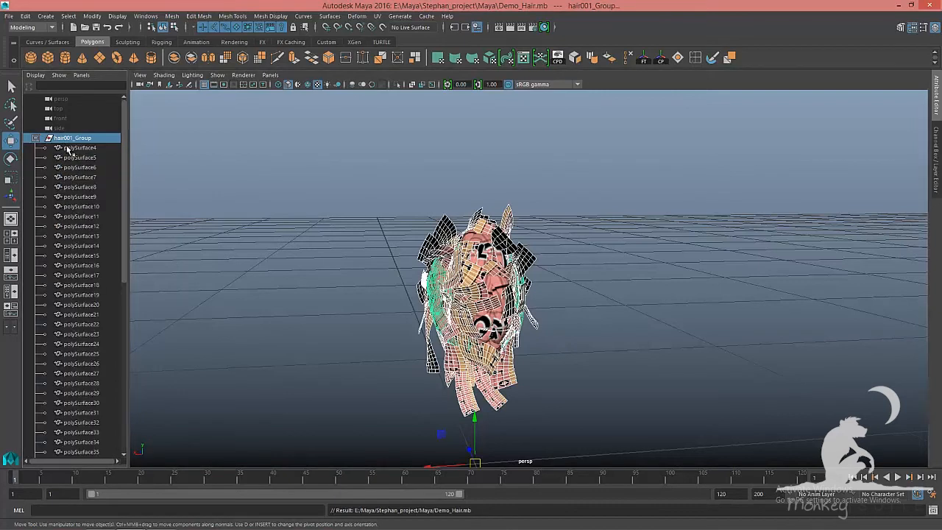
click(68, 149)
scroll(100, 272, down, 8)
scroll(101, 275, down, 5)
shift+click(81, 383)
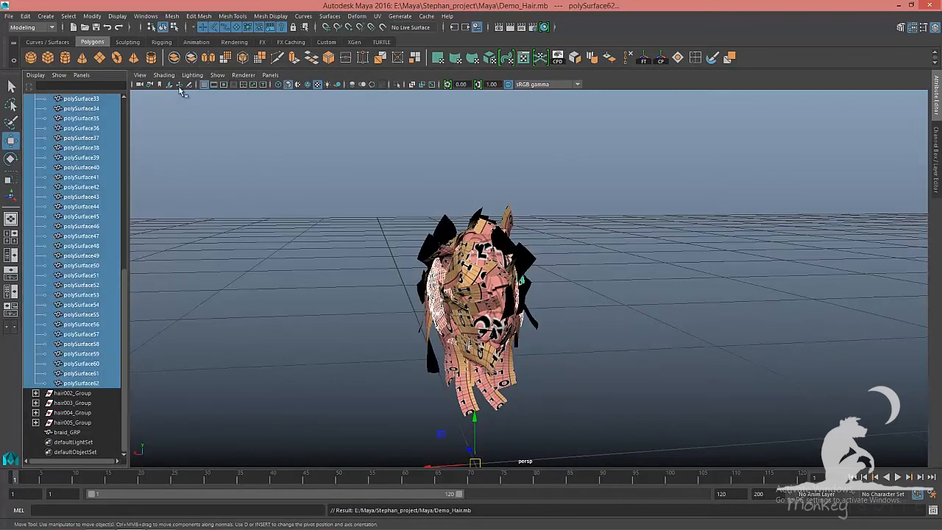
click(175, 58)
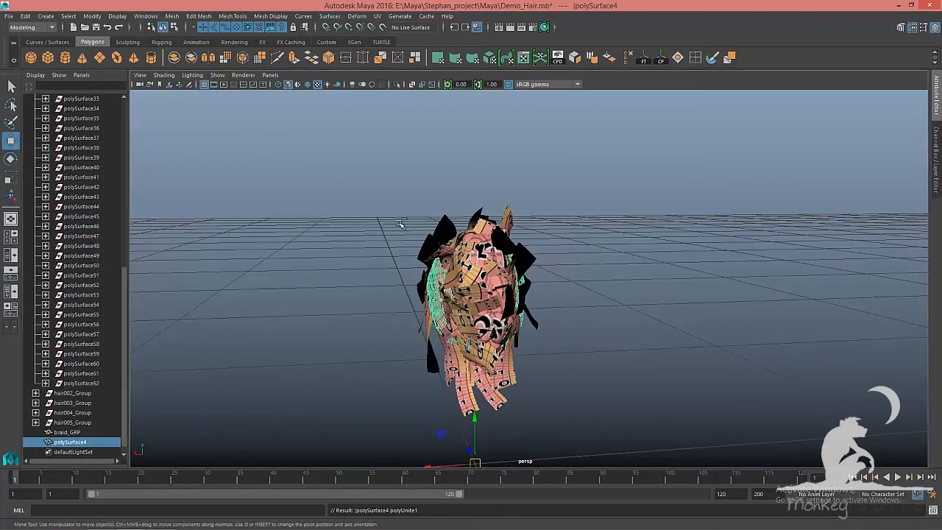
key(ctrl+s)
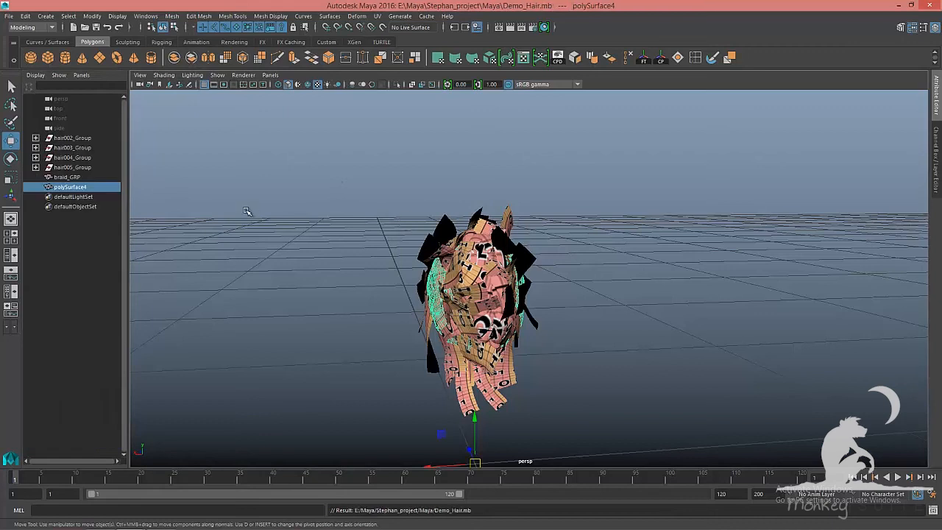
double_click(72, 187)
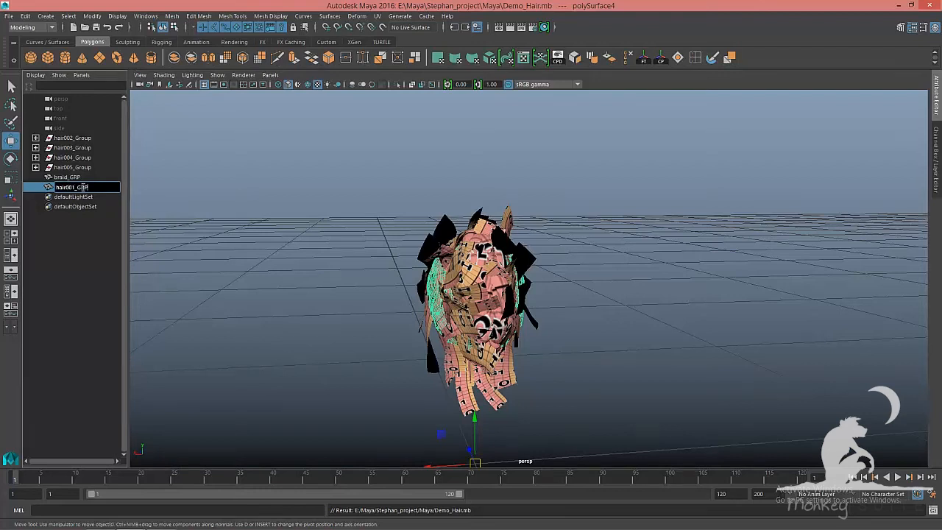
key(Return)
Combine all card meshes of hair002_Group into one object named hair002_GRP and save the scene
click(36, 138)
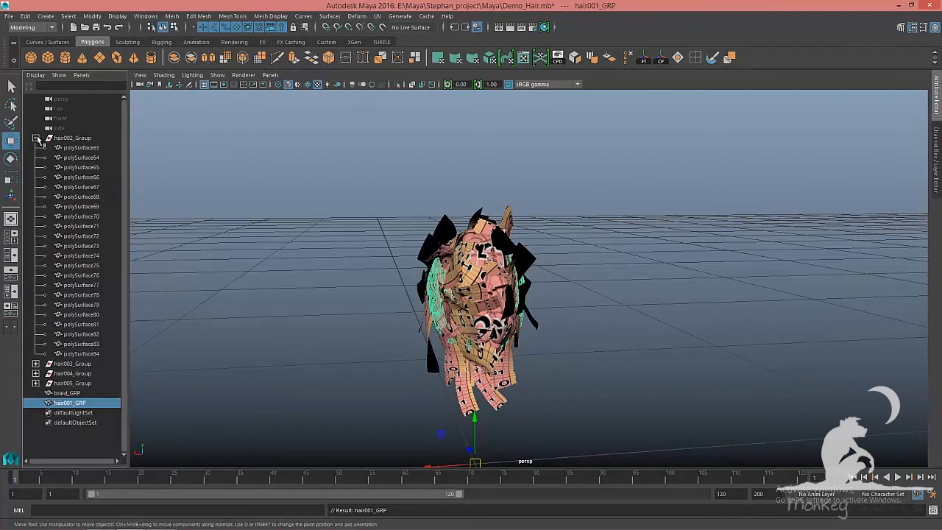
click(74, 150)
shift+click(94, 355)
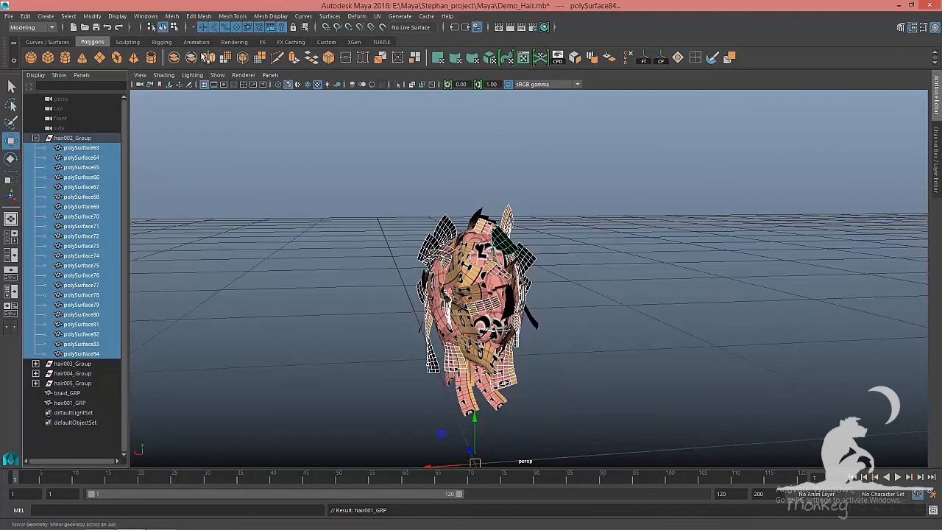
click(175, 59)
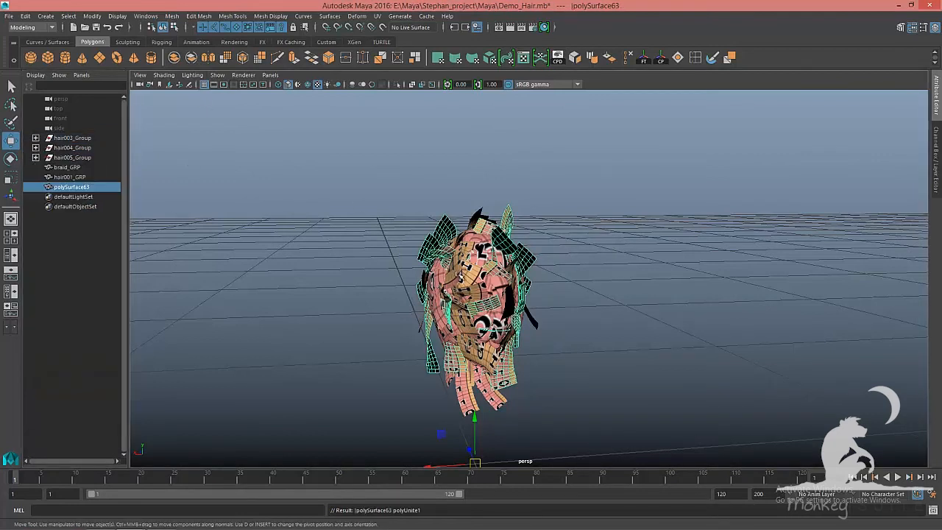
double_click(98, 188)
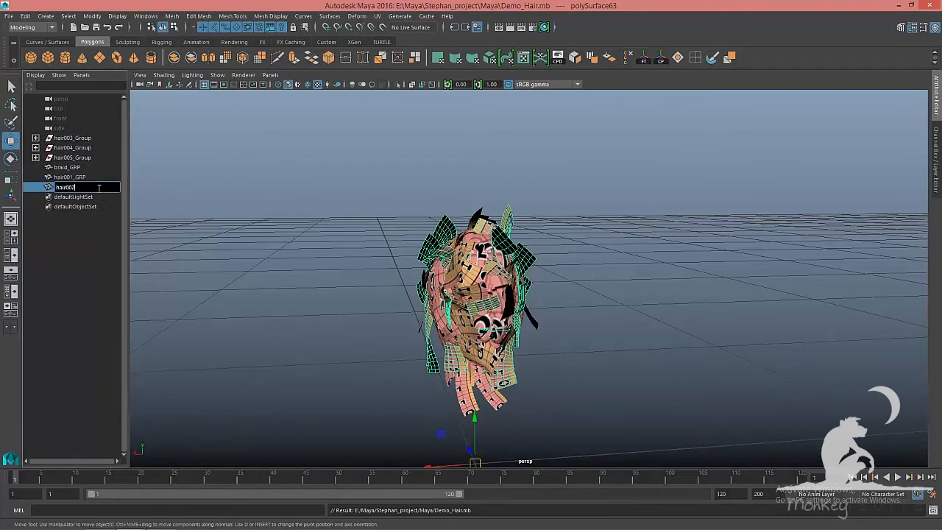
key(Return)
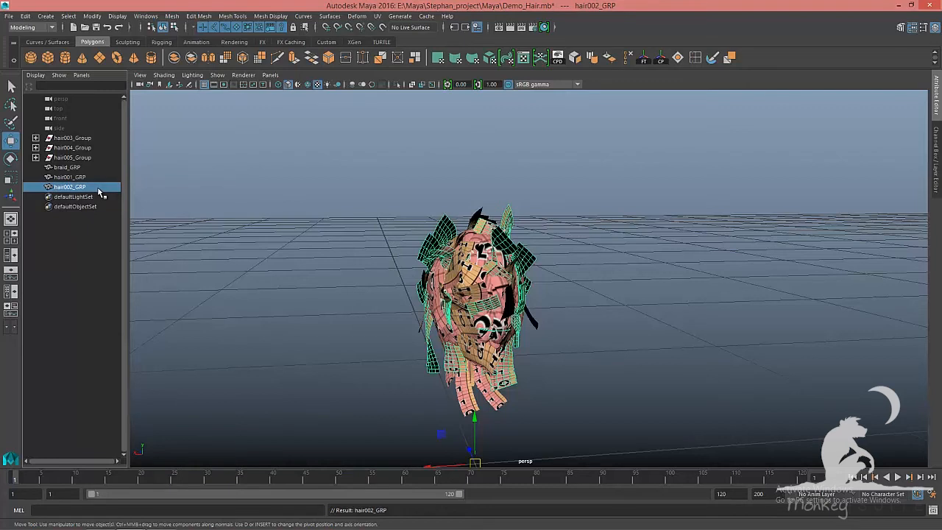
click(272, 195)
key(ctrl+s)
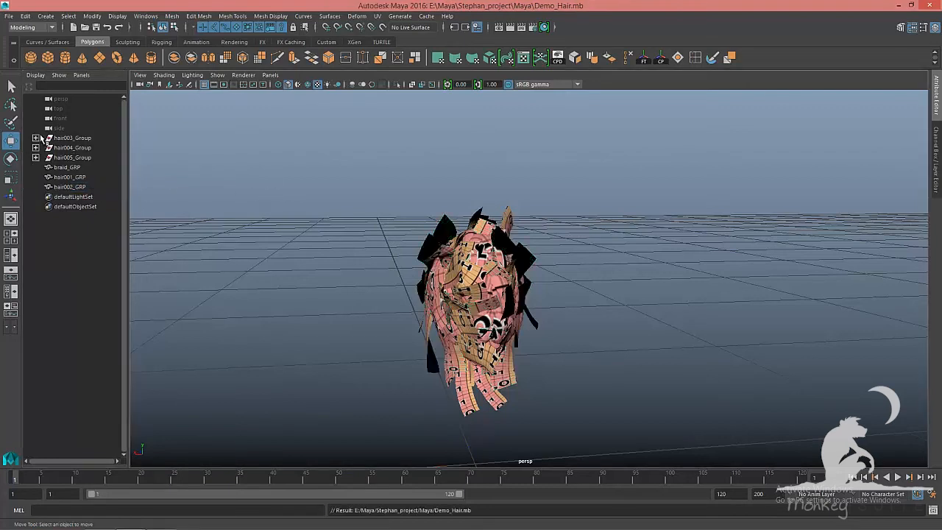
Combine hair003_Group's card meshes into one object named hair003_GRP and save
click(37, 138)
click(70, 138)
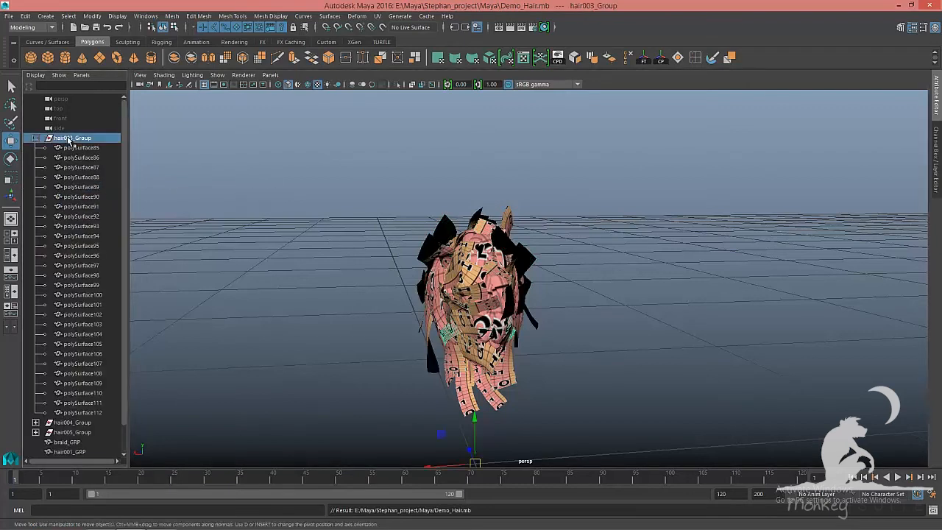
click(174, 58)
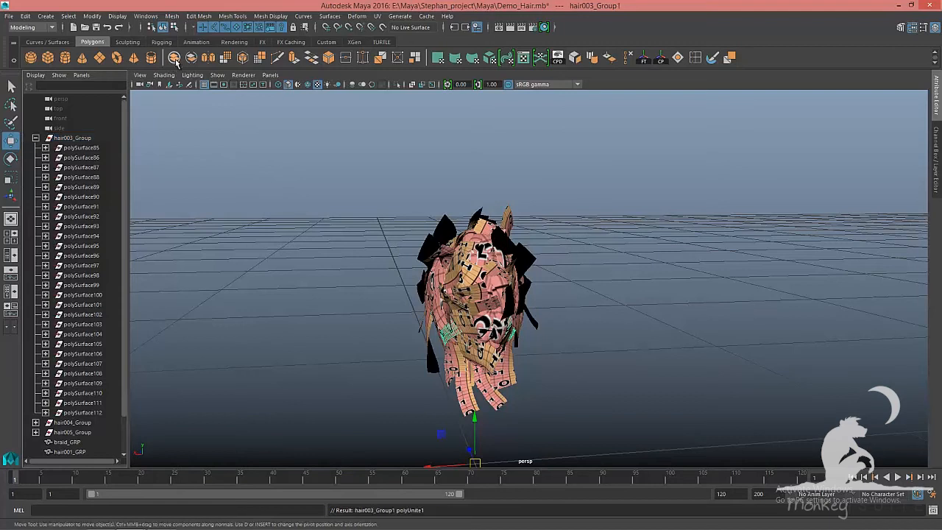
key(ctrl+s)
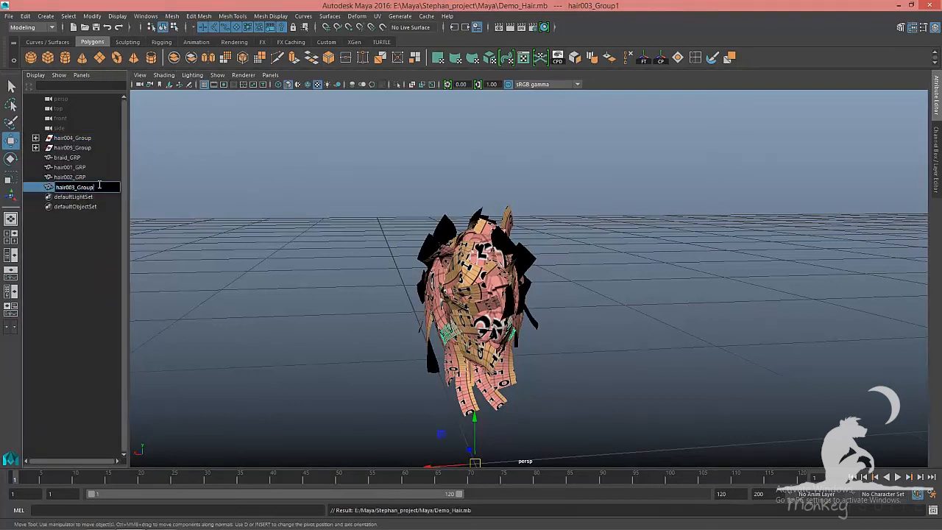
key(Return)
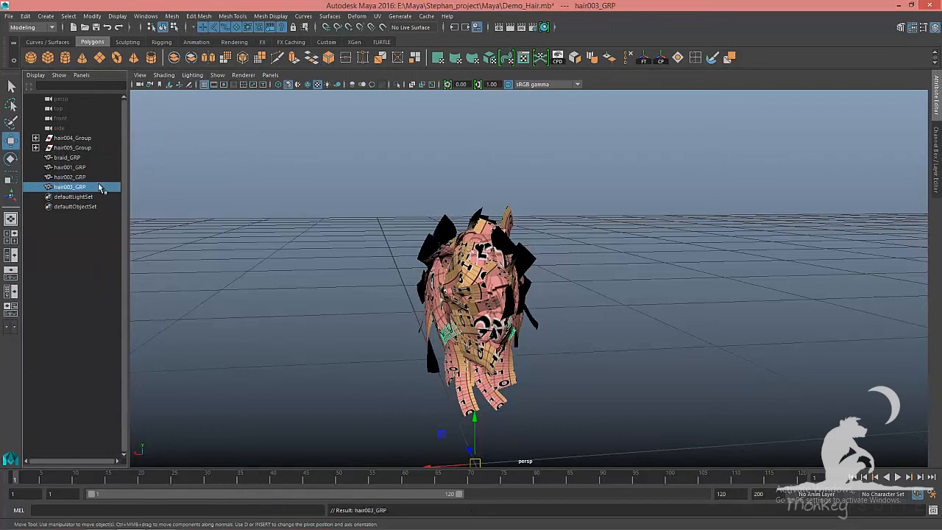
click(193, 197)
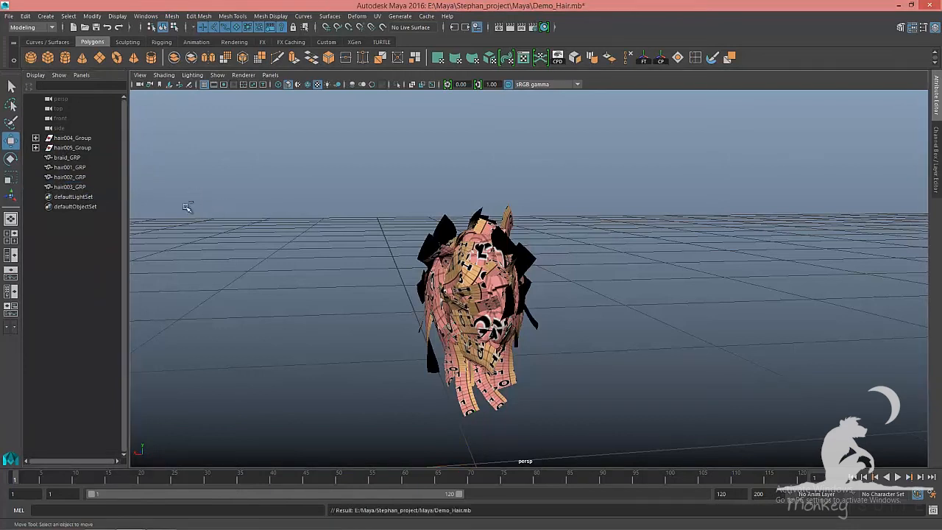
Combine hair004_Group's card meshes into one object and rename it hair004_GRP
click(82, 139)
click(175, 58)
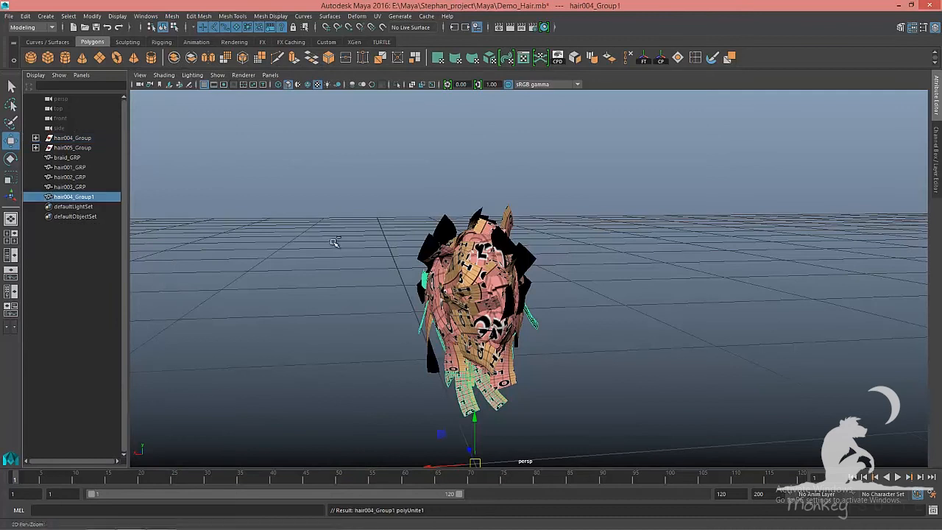
double_click(99, 188)
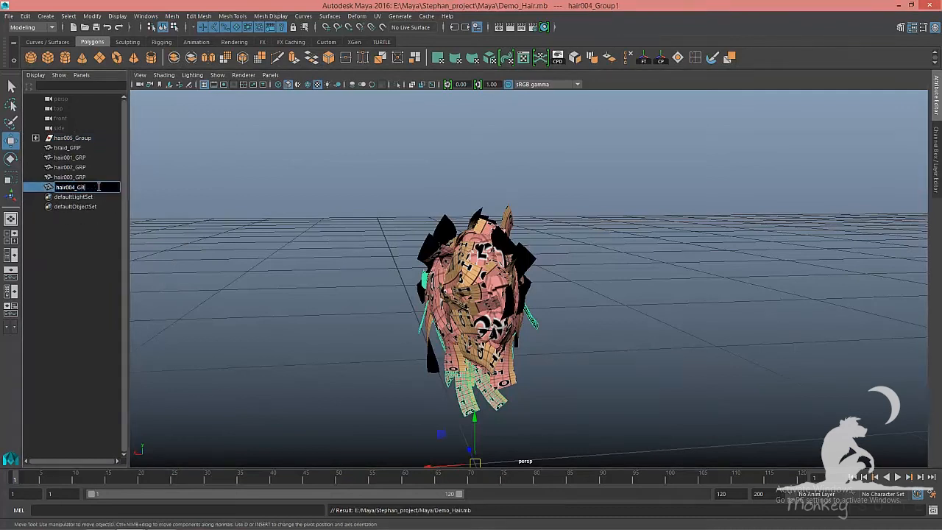
key(Return)
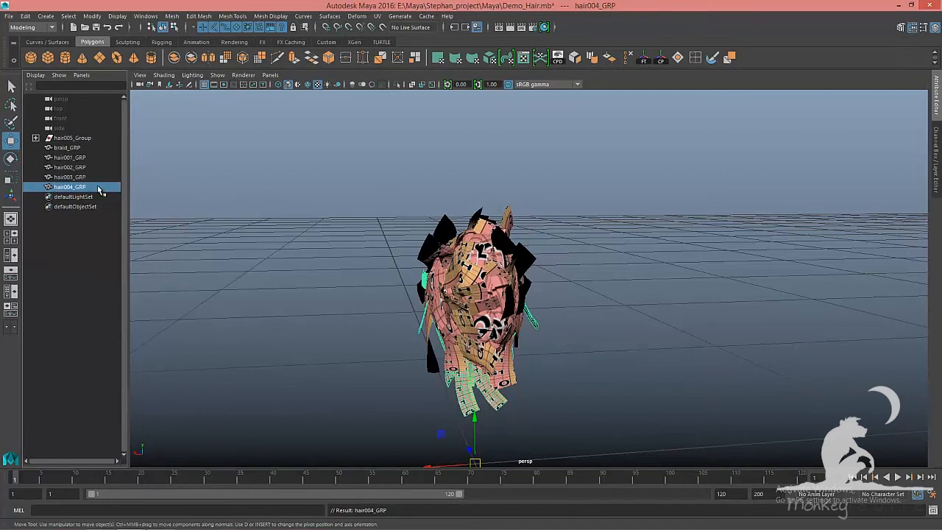
Combine hair005_Group's card meshes into one object and rename it hair005_GRP
click(89, 138)
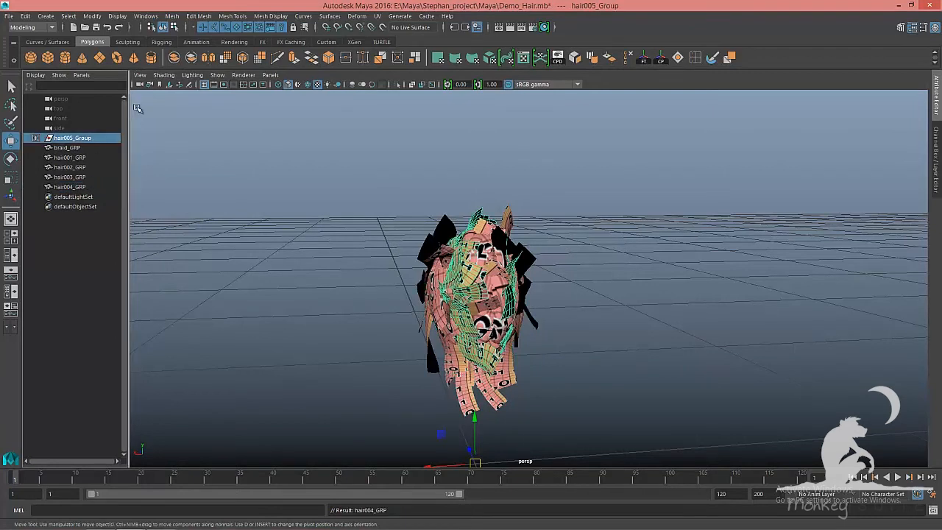
click(174, 58)
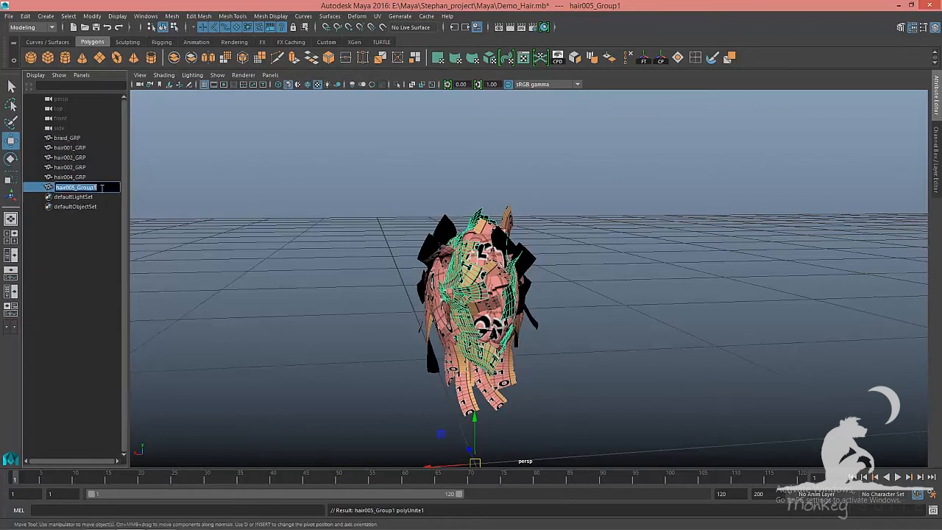
double_click(96, 188)
key(Return)
Move braid_GRP to the end of the object list and save the scene
click(74, 139)
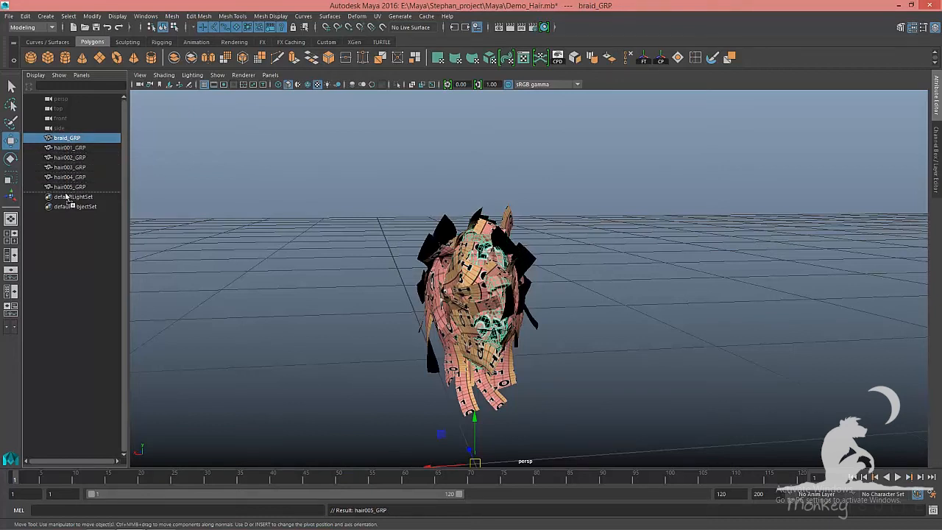
drag(66, 198, 66, 193)
click(249, 178)
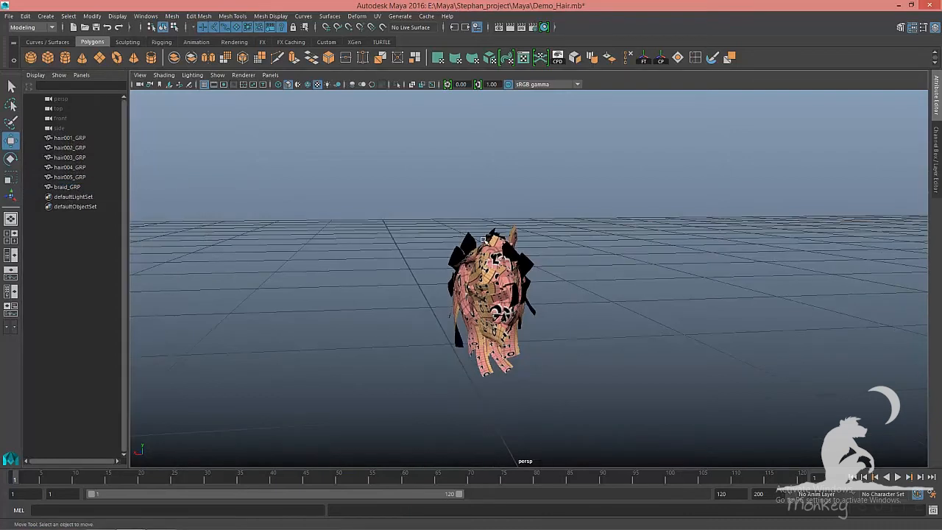
key(ctrl+s)
Select hair001_GRP and select its whole UV shell in the UV editor
alt+drag(517, 250, 441, 243)
drag(253, 157, 467, 423)
key(alt+Tab)
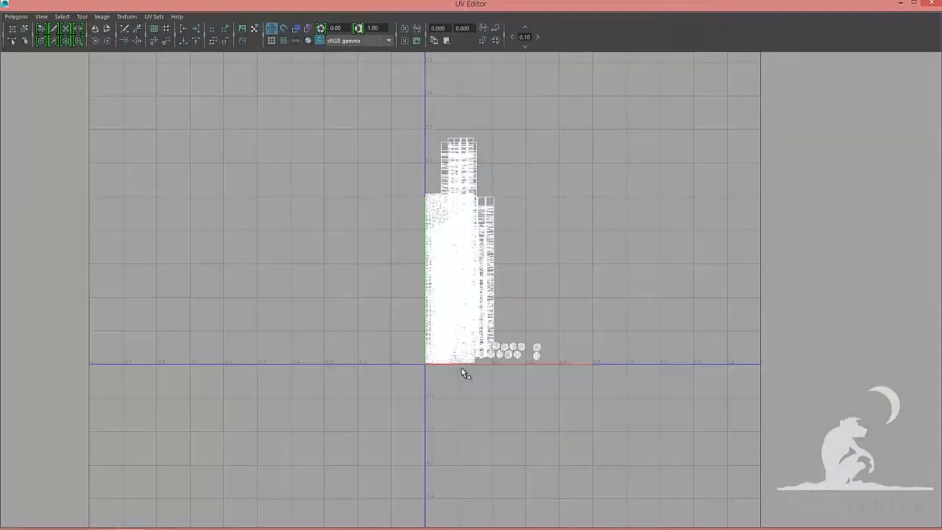
click(901, 3)
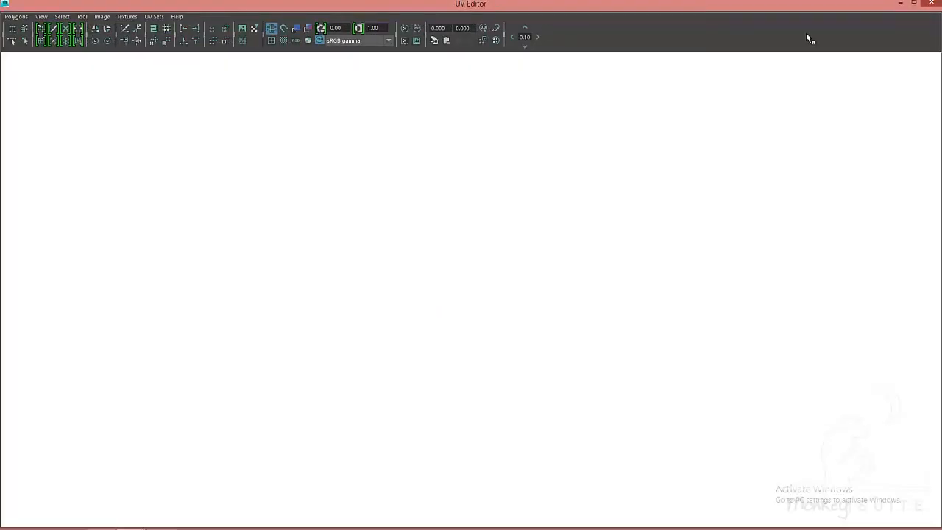
click(480, 244)
click(70, 138)
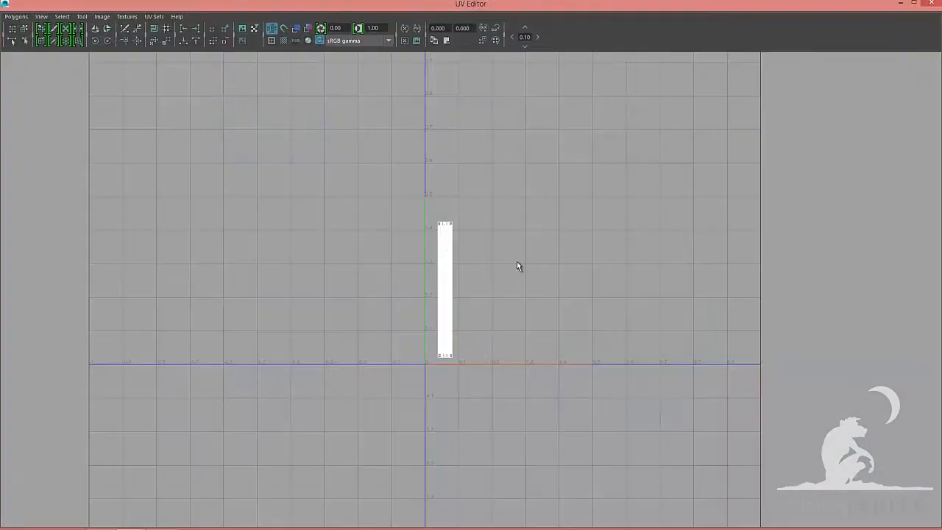
right_click(486, 246)
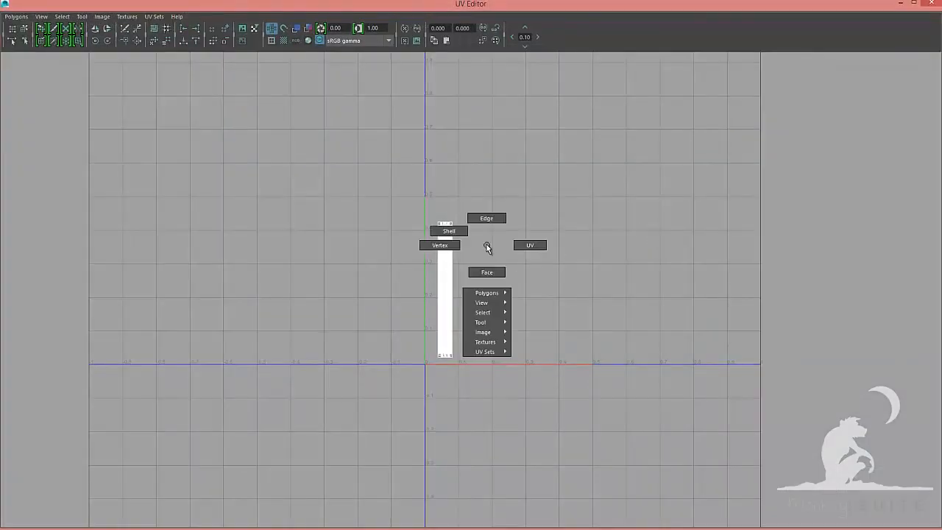
click(458, 233)
click(501, 321)
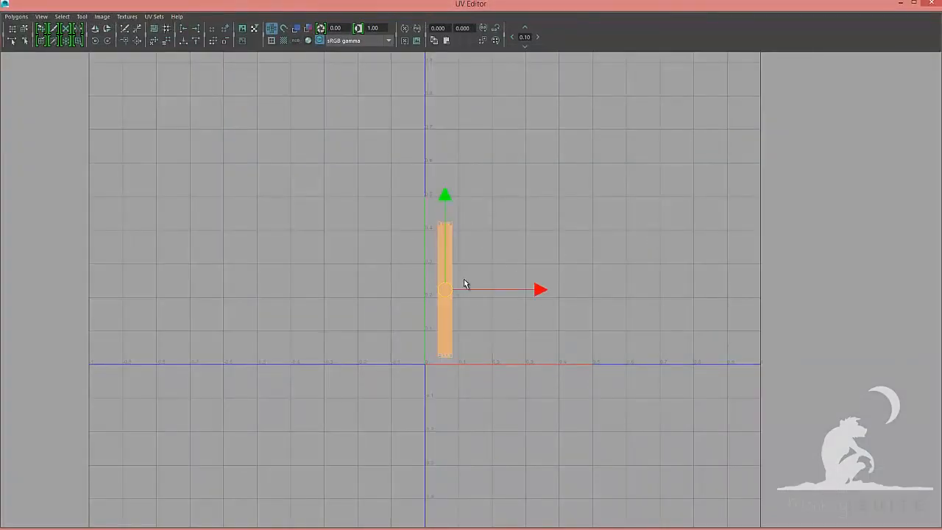
Move hair001_GRP's UV shell up to the top of the 0–1 UV space beside the V axis
alt+right_drag(549, 233, 340, 276)
alt+middle_drag(340, 276, 329, 347)
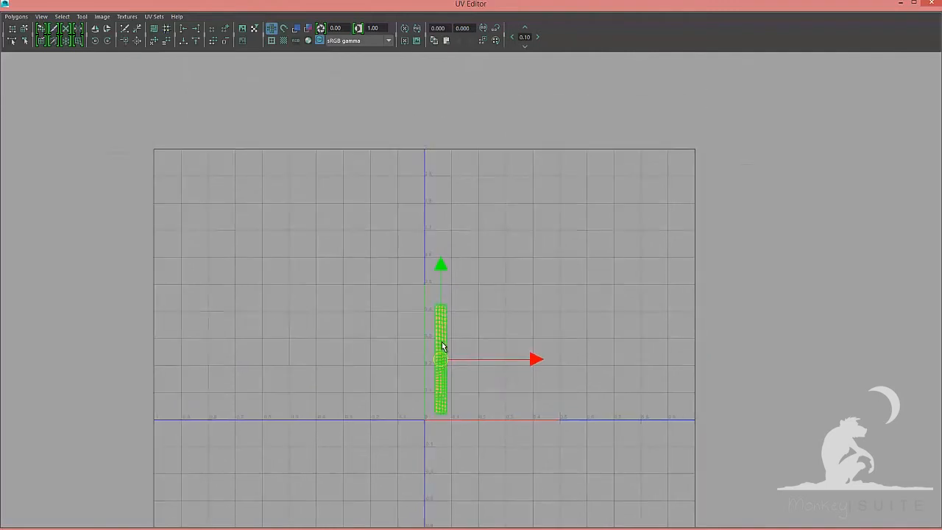
drag(440, 358, 433, 206)
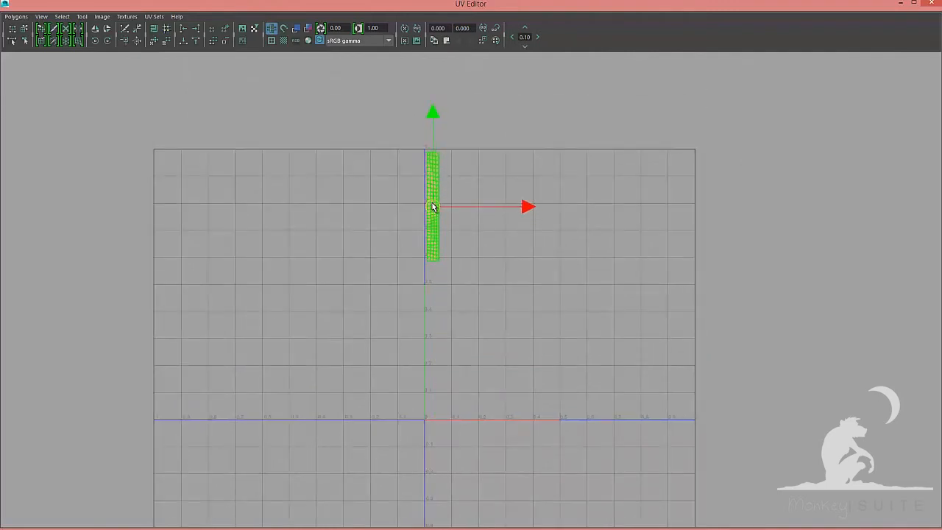
Select hair002_GRP, select its UV shell and move it to the upper area around U 0.3
click(930, 4)
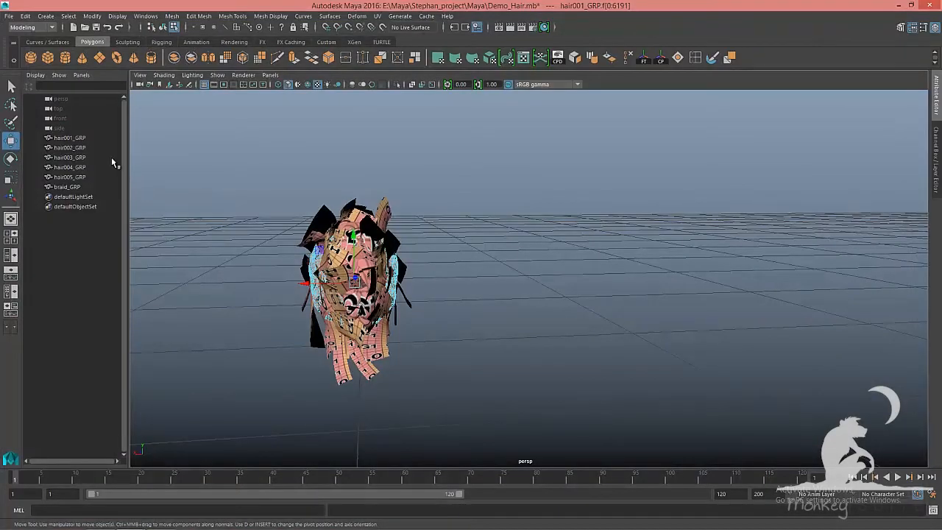
click(83, 150)
key(alt+u)
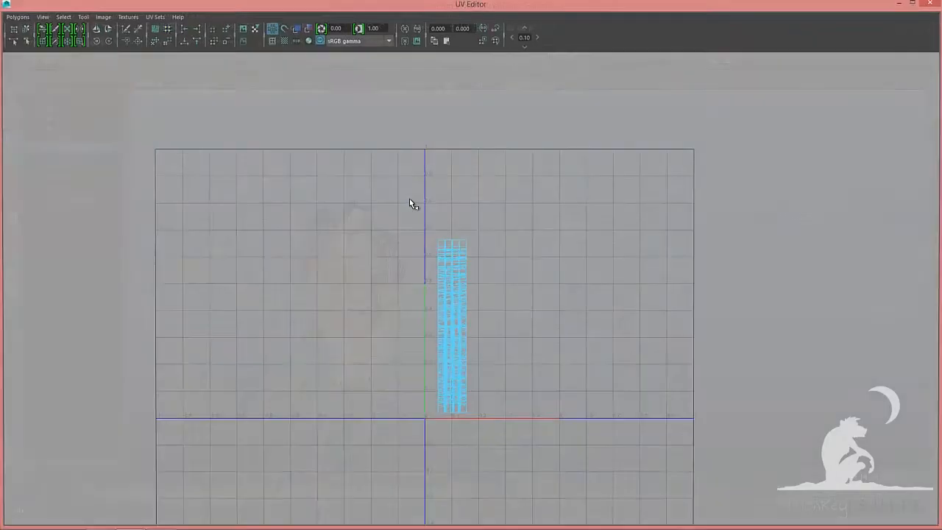
right_drag(410, 221, 369, 207)
drag(367, 213, 557, 482)
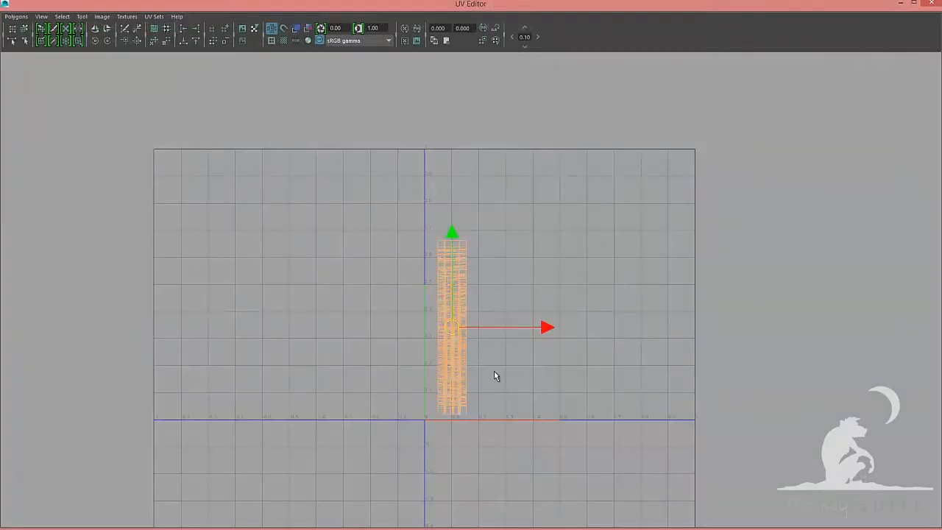
drag(454, 327, 505, 241)
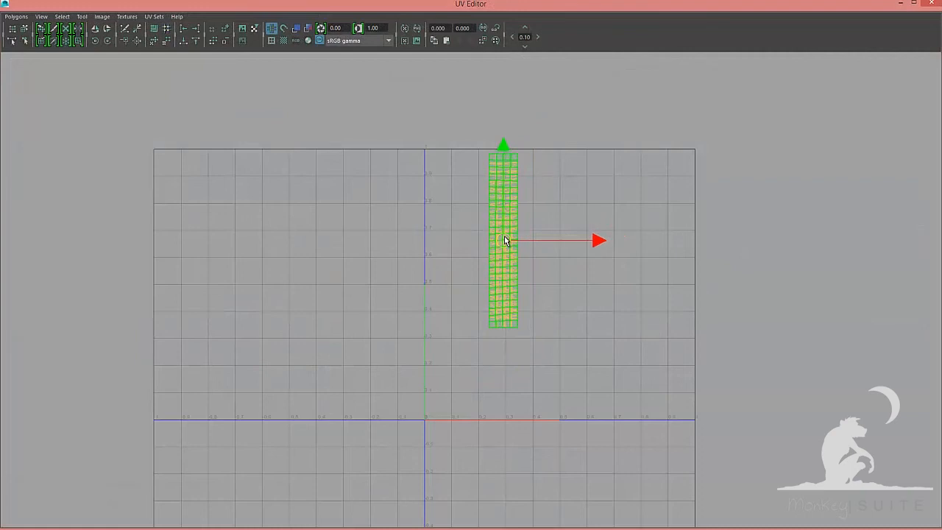
key(F8)
click(932, 4)
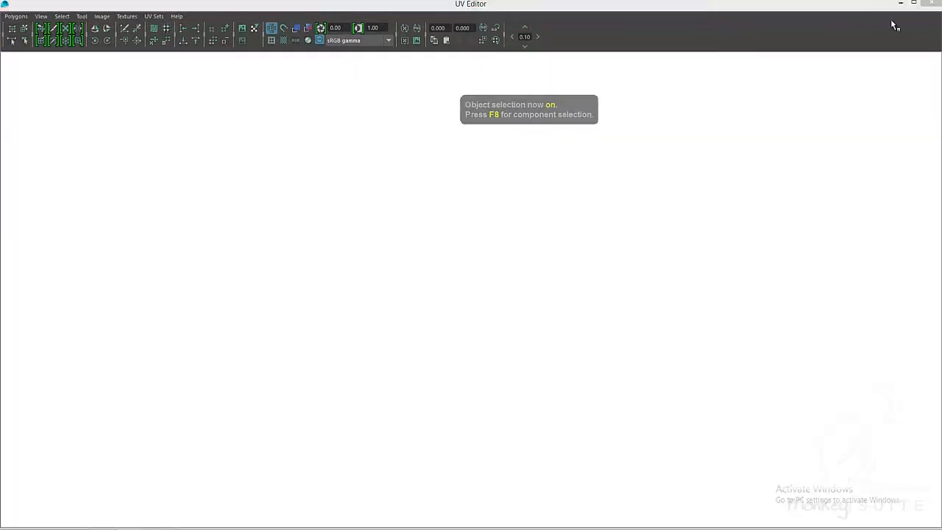
Select hair003_GRP and select its UV shell in the UV editor
click(80, 158)
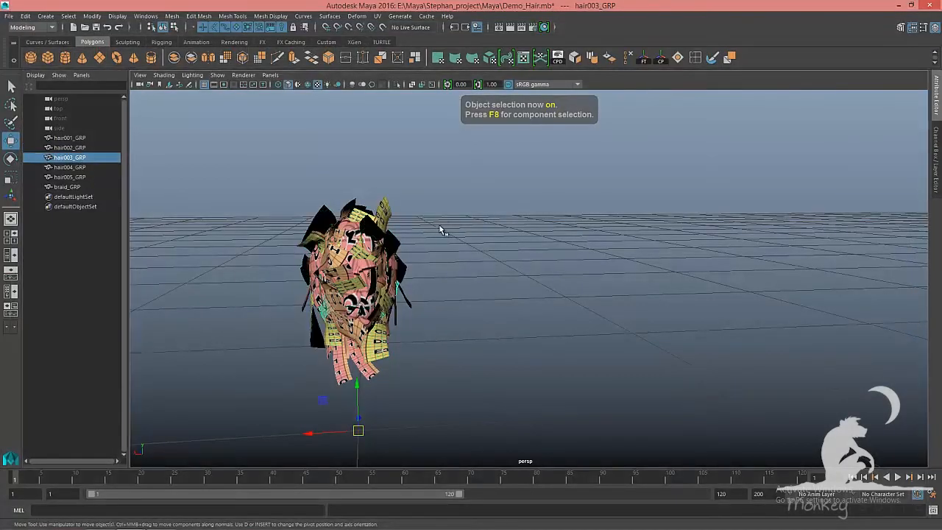
key(alt+Tab)
right_drag(439, 226, 401, 228)
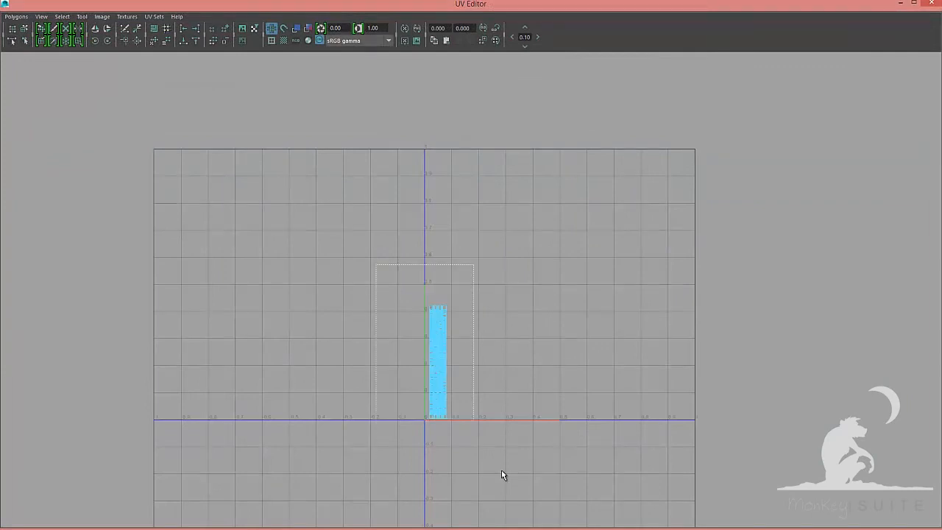
drag(441, 361, 566, 223)
key(F8)
key(alt+Tab)
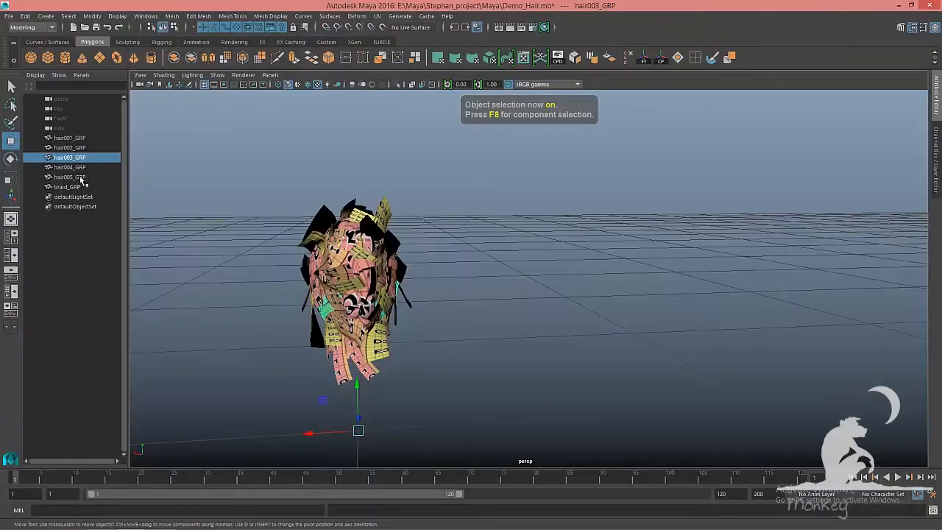
Select hair004_GRP, select its UV shell and move it to the upper right near U 0.8
click(80, 167)
key(alt+Tab)
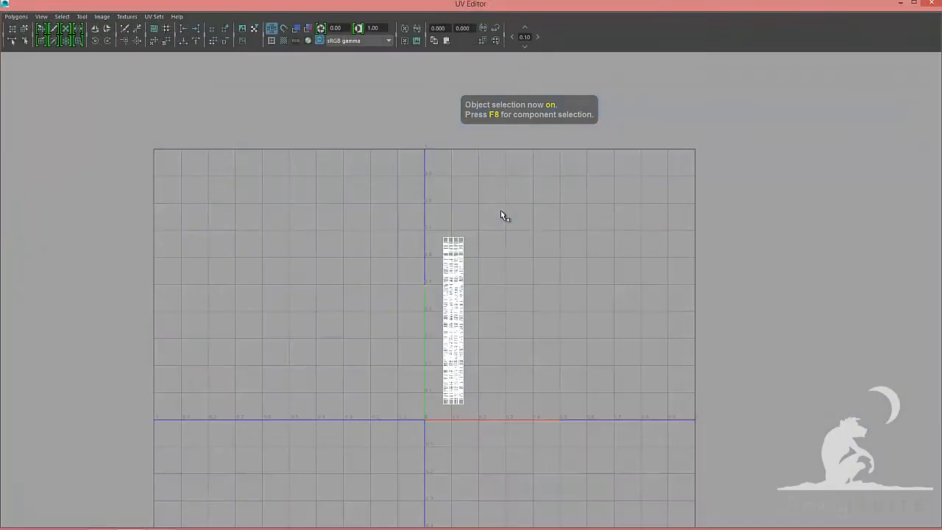
right_drag(501, 209, 475, 198)
drag(370, 180, 524, 489)
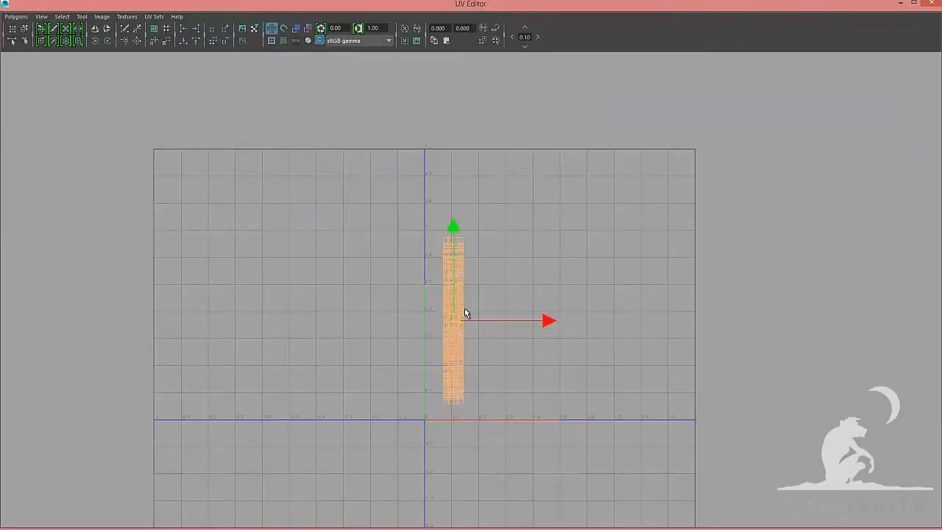
drag(455, 319, 648, 244)
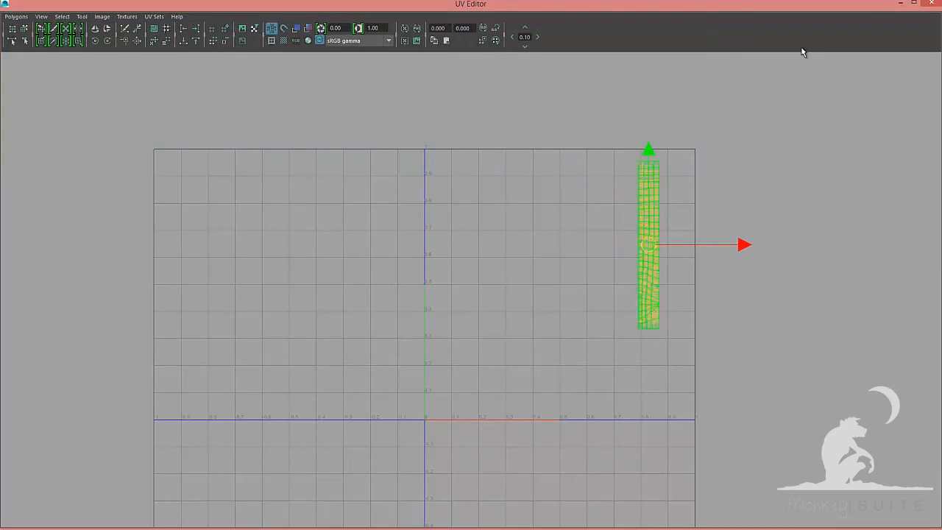
key(F8)
click(935, 4)
key(F8)
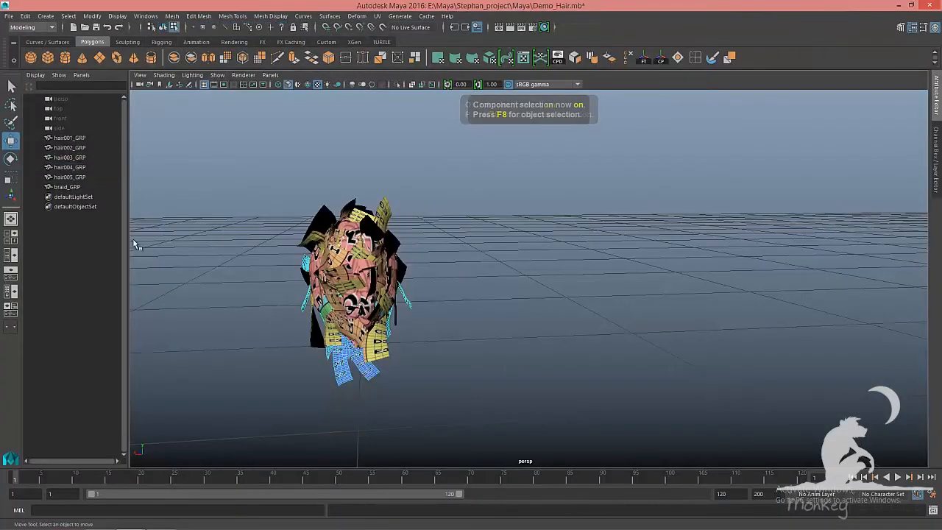
key(F8)
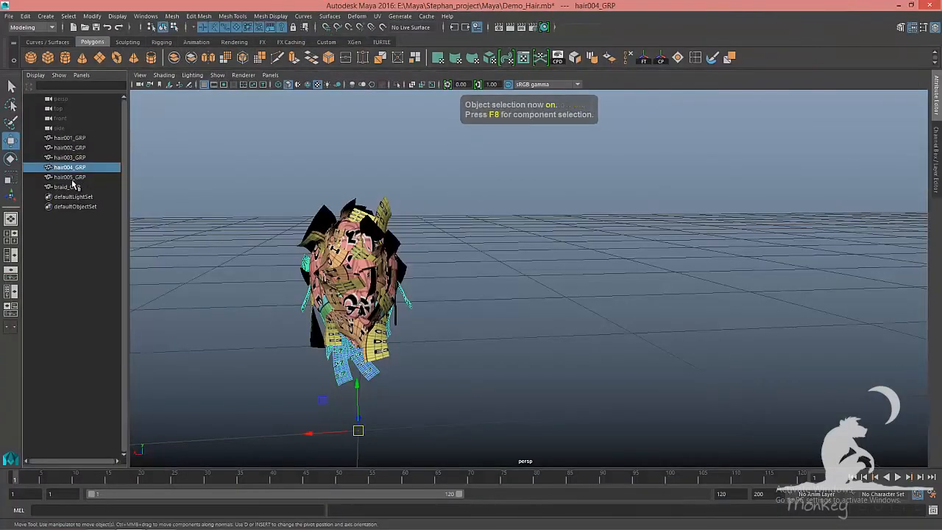
Select hair005_GRP, select its UV shell and move it out to the right of the 0–1 space
click(80, 180)
key(alt+u)
right_drag(416, 199, 382, 187)
drag(378, 204, 516, 452)
drag(468, 350, 787, 226)
key(F8)
click(929, 3)
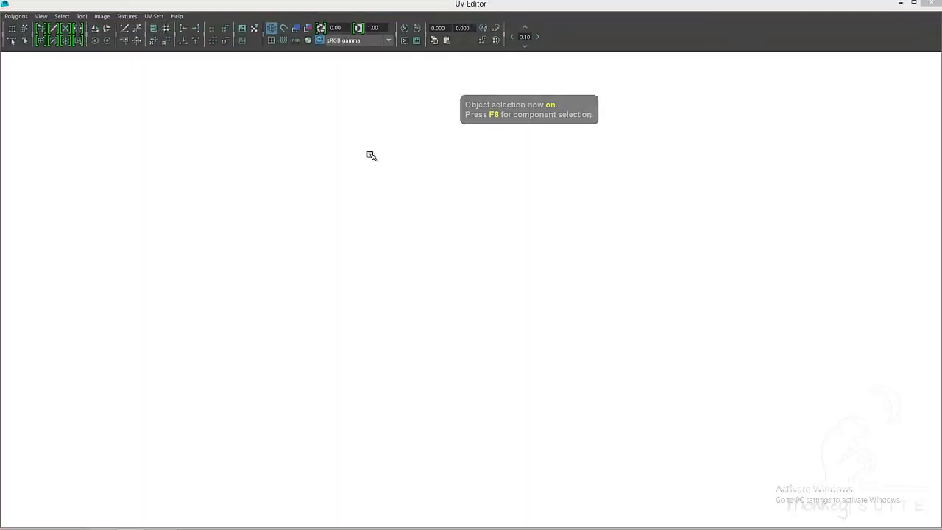
Select braid_GRP, select all its UV shells and move them off to the right of the 0–1 space
click(77, 187)
key(alt+u)
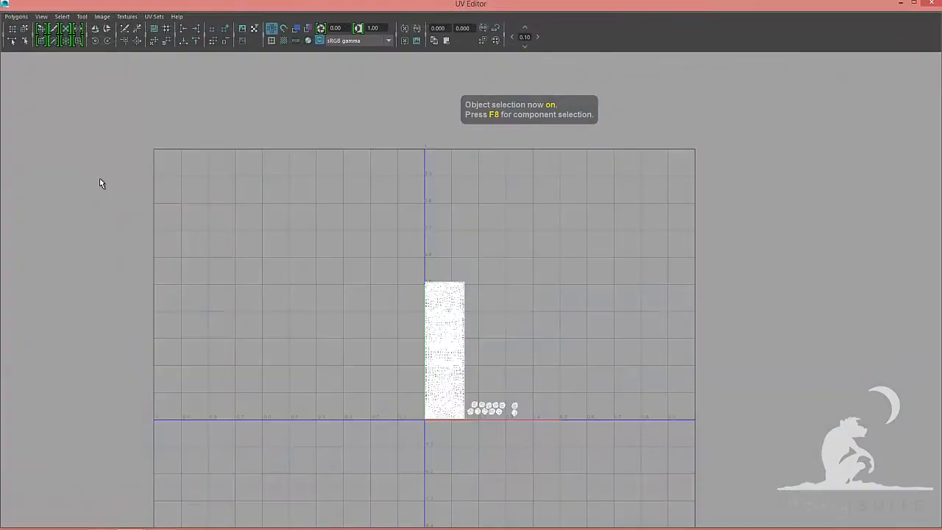
right_drag(260, 212, 234, 200)
drag(300, 221, 632, 507)
alt+right_drag(449, 383, 371, 365)
drag(479, 337, 761, 386)
key(F8)
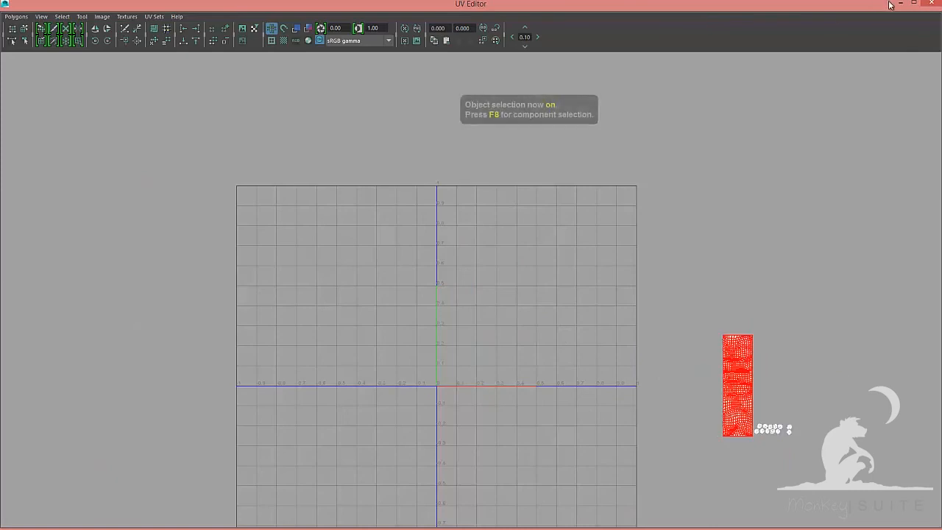
click(931, 4)
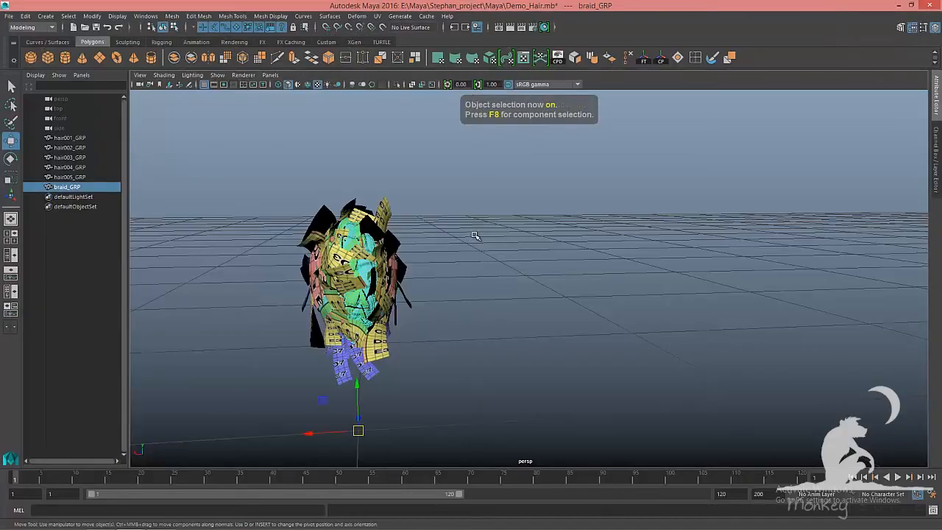
Save the scene and show the UVs of all five hair groups and braid_GRP together in the UV editor
key(ctrl+s)
click(85, 138)
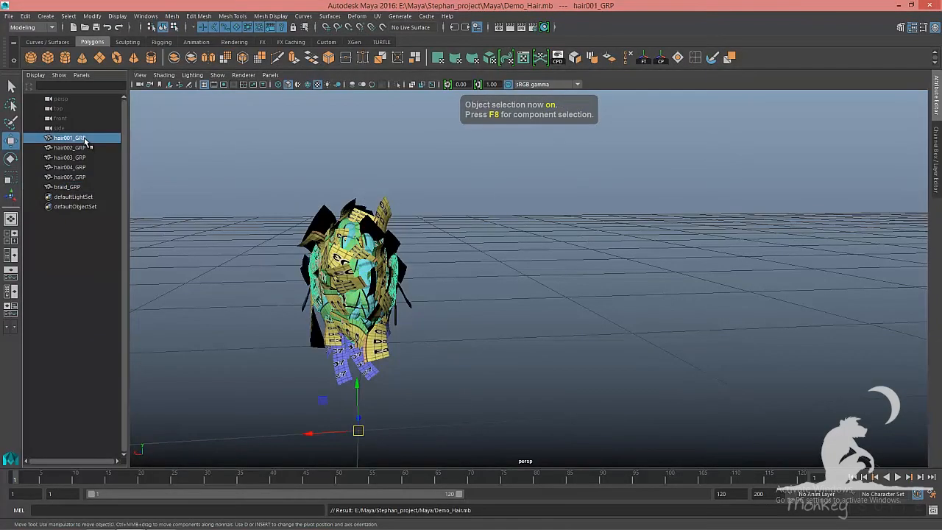
shift+click(68, 186)
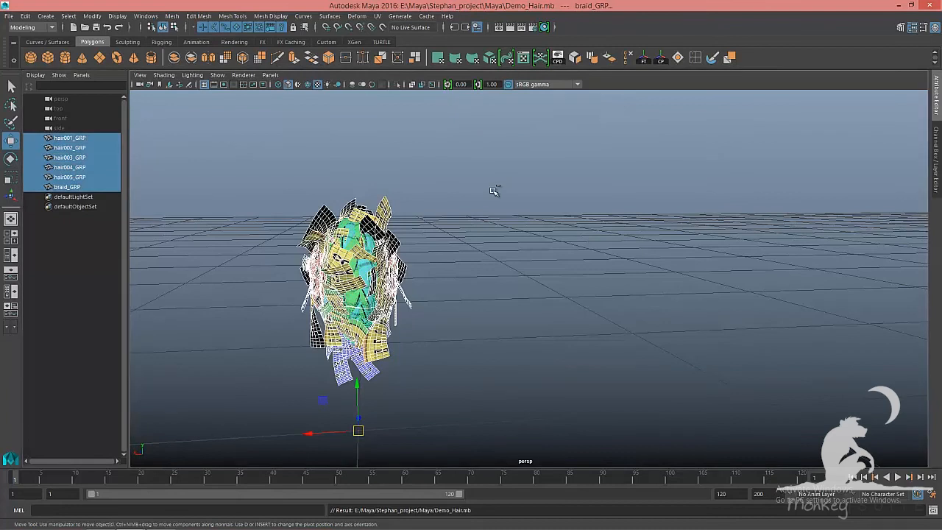
key(ctrl+u)
scroll(486, 213, up, 5)
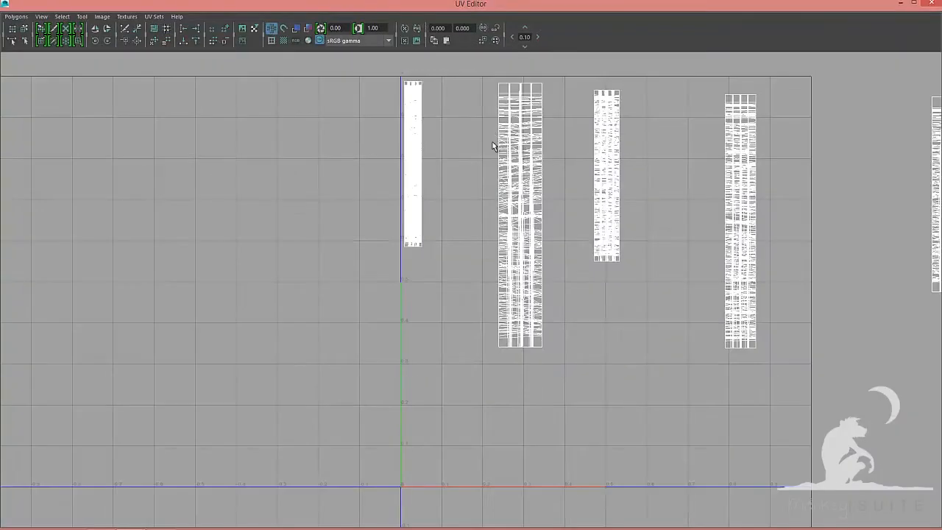
alt+middle_drag(493, 143, 490, 266)
alt+right_drag(483, 265, 840, 342)
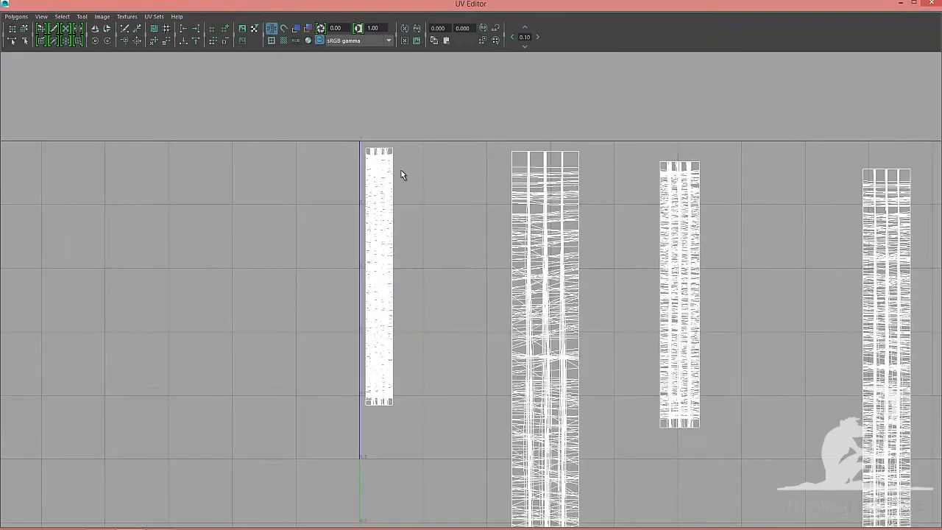
right_drag(519, 192, 503, 232)
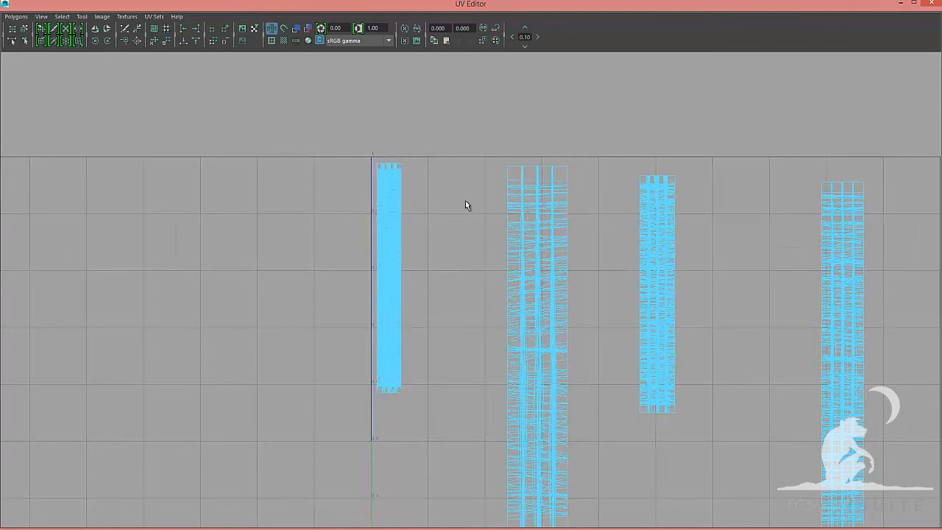
Select hair001_GRP's UV shell and scale it up, keeping it along the V axis
click(394, 300)
alt+right_drag(474, 387, 378, 341)
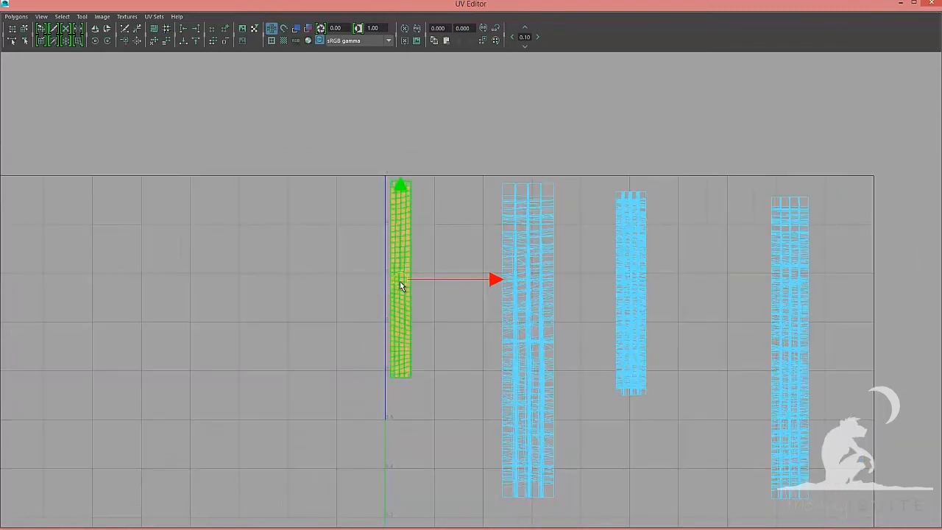
key(r)
drag(400, 280, 413, 343)
key(w)
key(r)
key(w)
alt+right_drag(415, 341, 426, 291)
alt+middle_drag(486, 290, 455, 262)
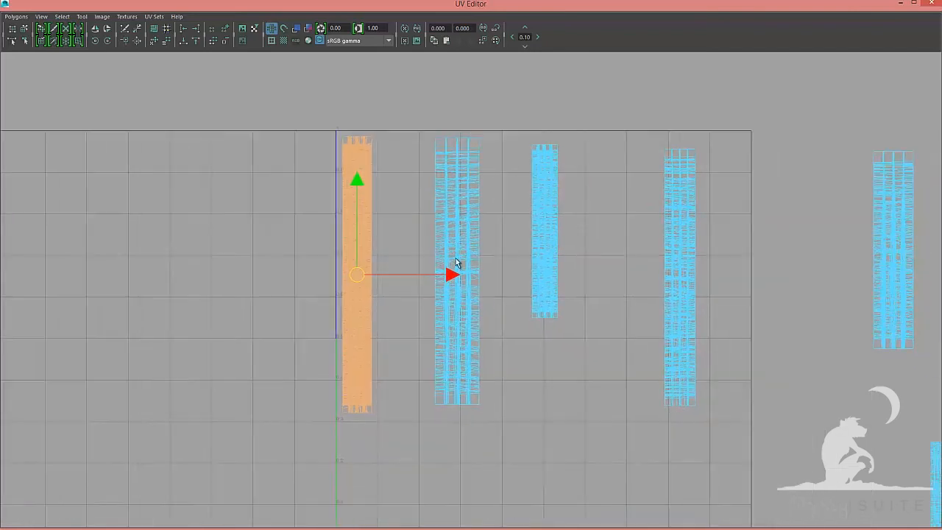
click(545, 236)
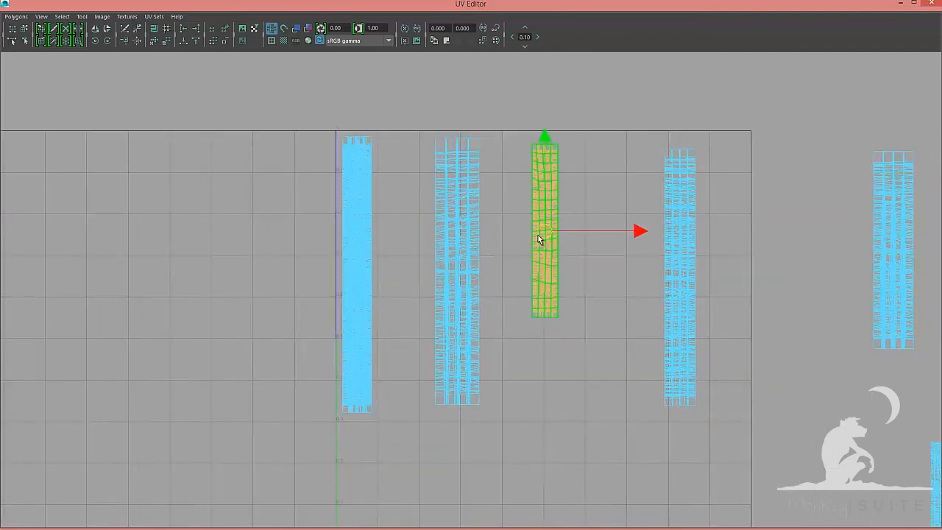
key(r)
mouse_move(545, 231)
mouse_down()
mouse_move(566, 241)
mouse_move(544, 235)
mouse_move(558, 236)
mouse_up()
key(w)
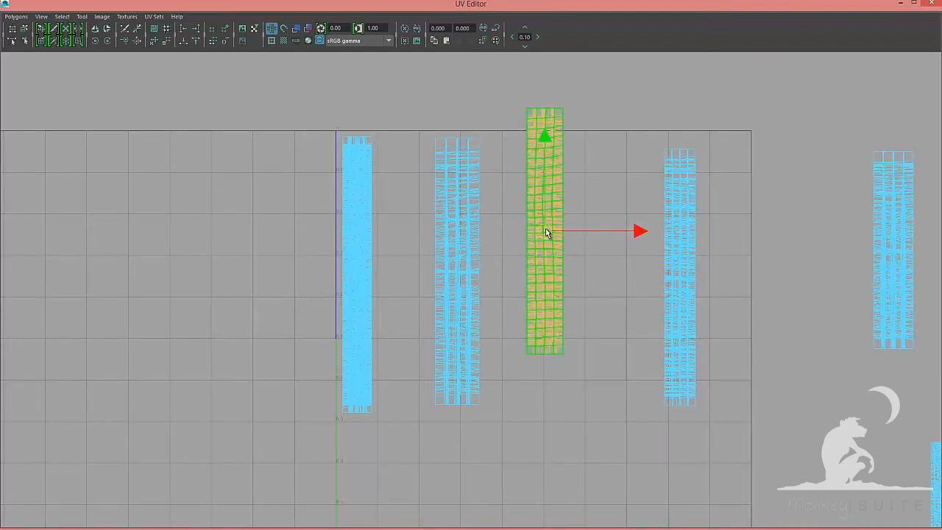
key(ctrl+z)
key(ctrl+z)
key(ctrl+z)
key(ctrl+z)
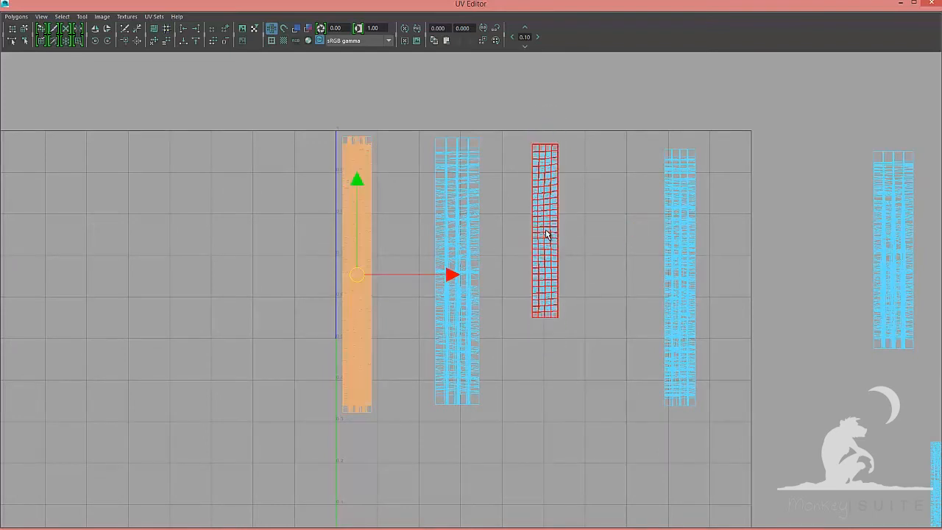
Scale up the third hair UV shell and move it closer to the second one
key(r)
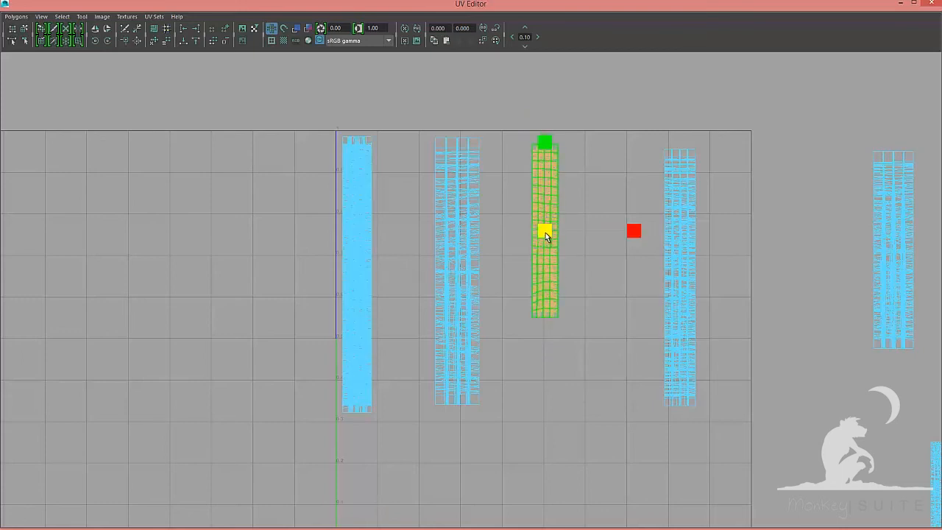
drag(546, 232, 522, 262)
key(w)
key(r)
key(w)
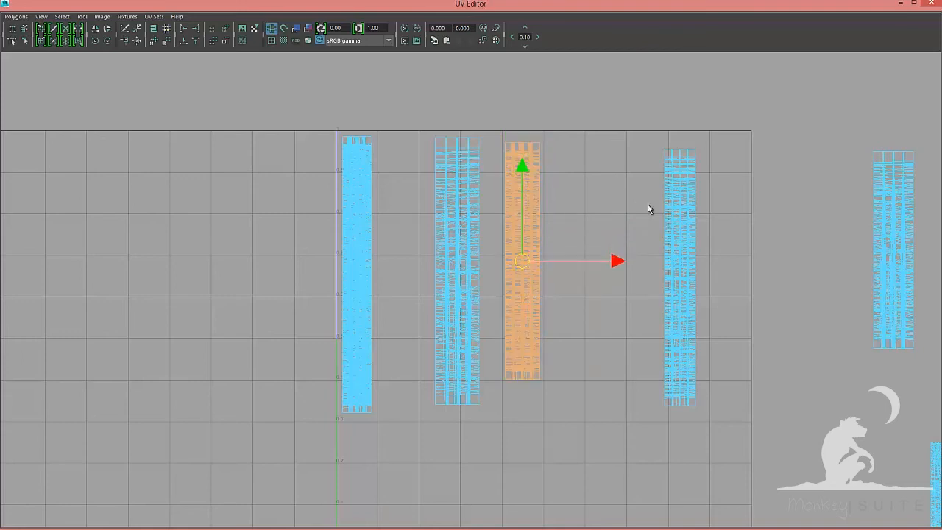
Select the fourth hair UV shell and move it next to the third inside the 0–1 space
drag(748, 294, 748, 294)
drag(629, 271, 581, 267)
alt+middle_drag(791, 316, 581, 288)
scroll(578, 282, down, 1)
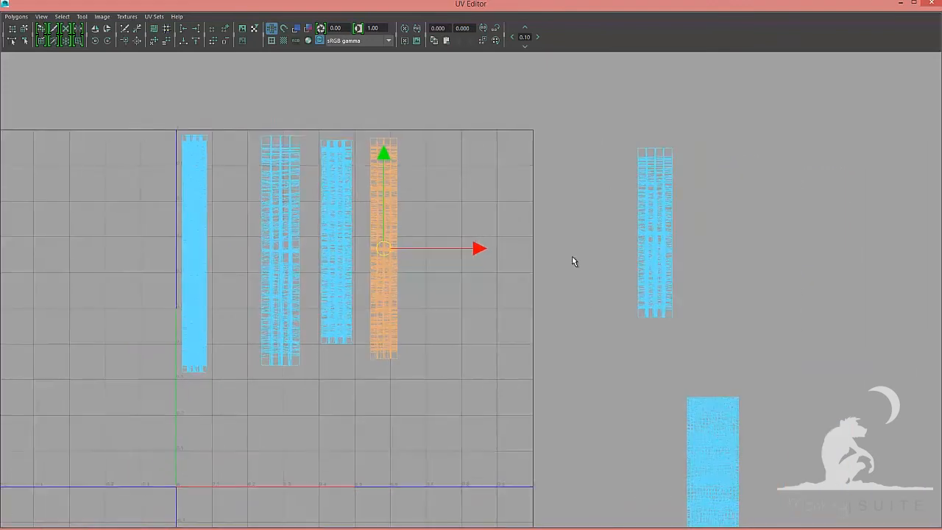
drag(600, 158, 431, 226)
Move the remaining hair shell and the braid's main UV shell into the 0–1 space beside the others
alt+right_drag(665, 378, 576, 359)
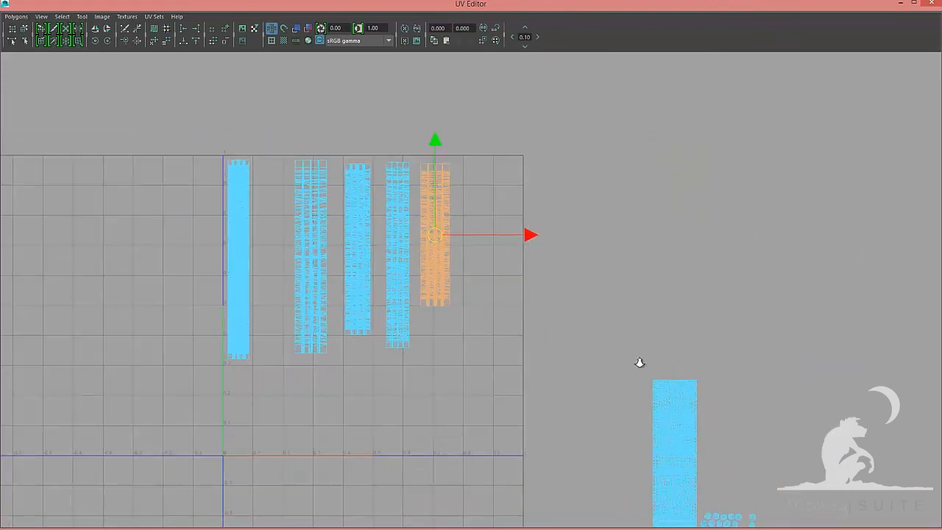
alt+right_drag(640, 362, 567, 337)
drag(666, 402, 666, 402)
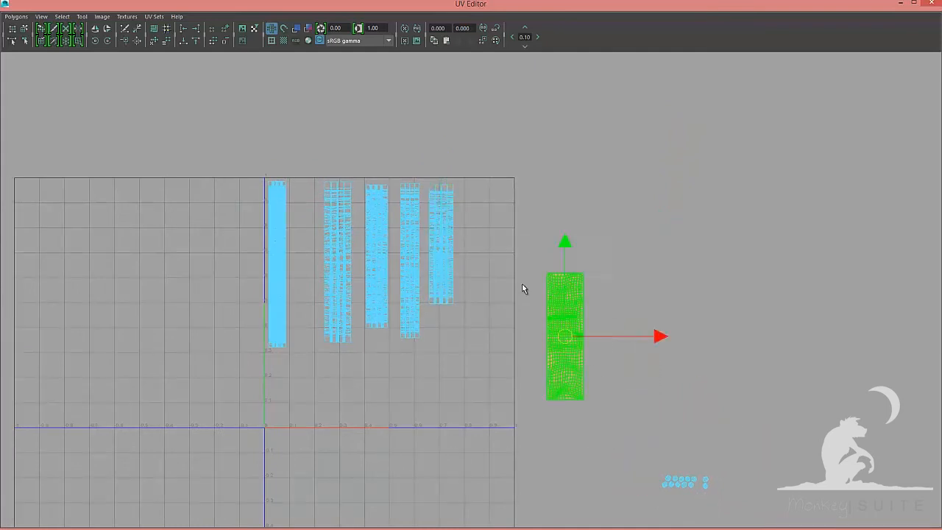
drag(566, 336, 485, 249)
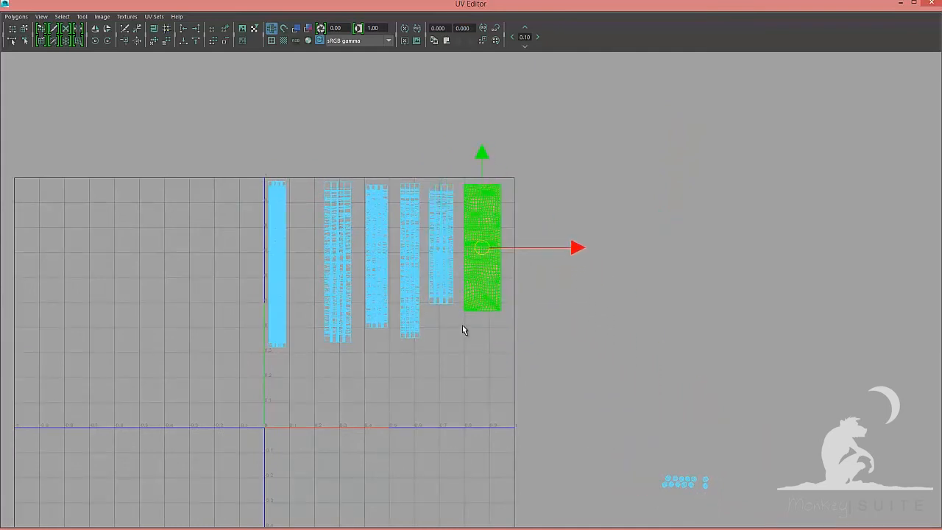
Move the first hair UV shell up so its top sits on the upper edge of the 0–1 space
alt+right_drag(462, 330, 832, 385)
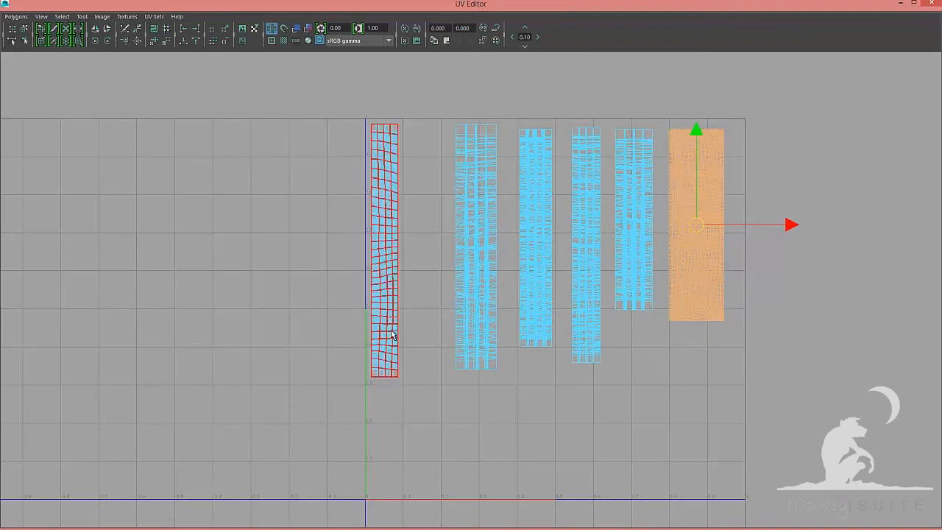
alt+middle_drag(406, 331, 522, 364)
alt+right_drag(523, 363, 625, 346)
drag(354, 171, 457, 249)
alt+middle_drag(487, 315, 548, 447)
alt+right_drag(396, 290, 430, 302)
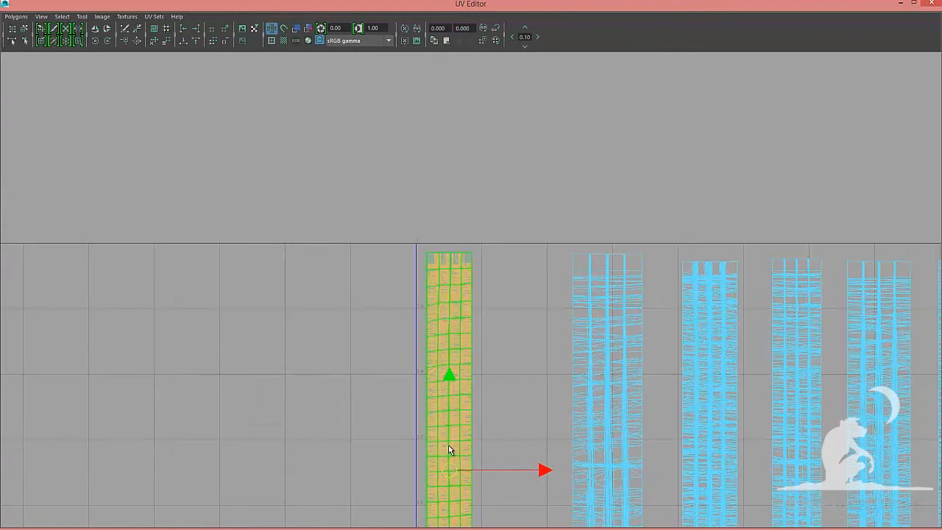
drag(451, 466, 422, 246)
Select the second hair shell, set its pivot to its top corner, and move it up against the upper edge
drag(542, 265, 646, 348)
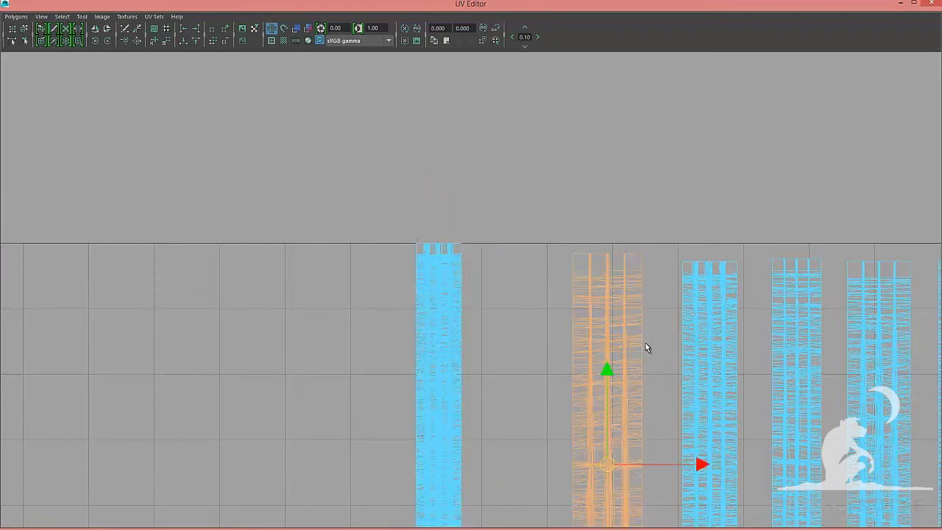
key(d)
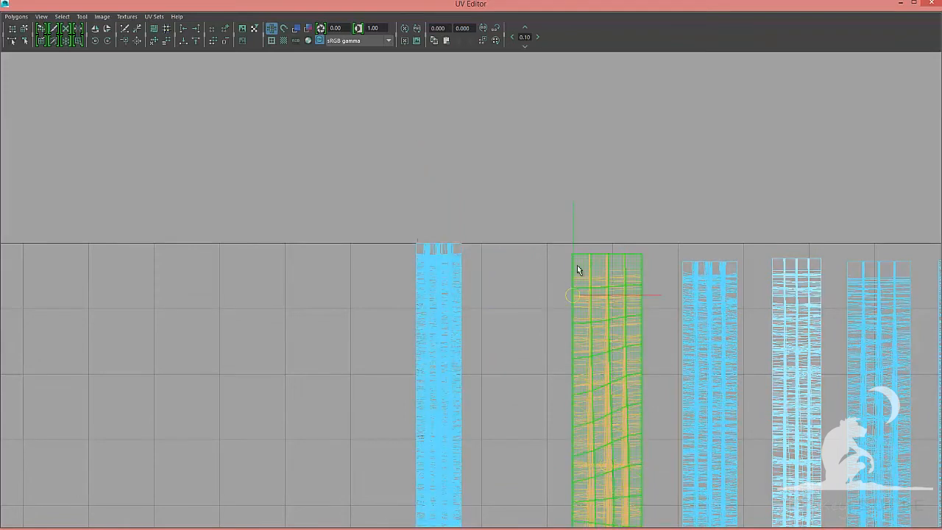
drag(573, 254, 482, 249)
drag(667, 286, 745, 353)
key(d)
drag(714, 450, 614, 248)
drag(532, 297, 564, 346)
drag(609, 454, 625, 454)
alt+middle_drag(818, 362, 658, 330)
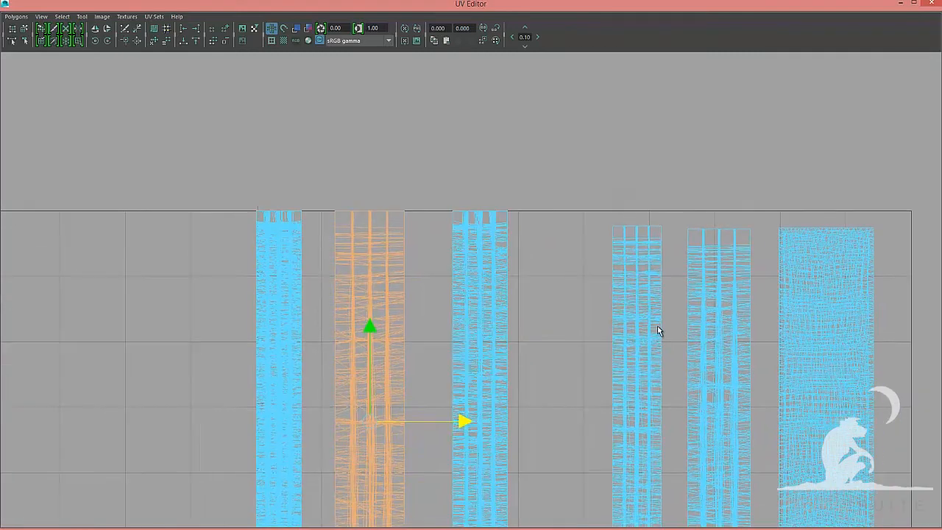
Move the remaining hair shells up so all their tops align with the upper edge of the UV space
drag(658, 330, 629, 361)
drag(638, 418, 518, 214)
drag(719, 420, 686, 228)
drag(687, 229, 616, 211)
drag(817, 324, 873, 381)
drag(806, 388, 755, 225)
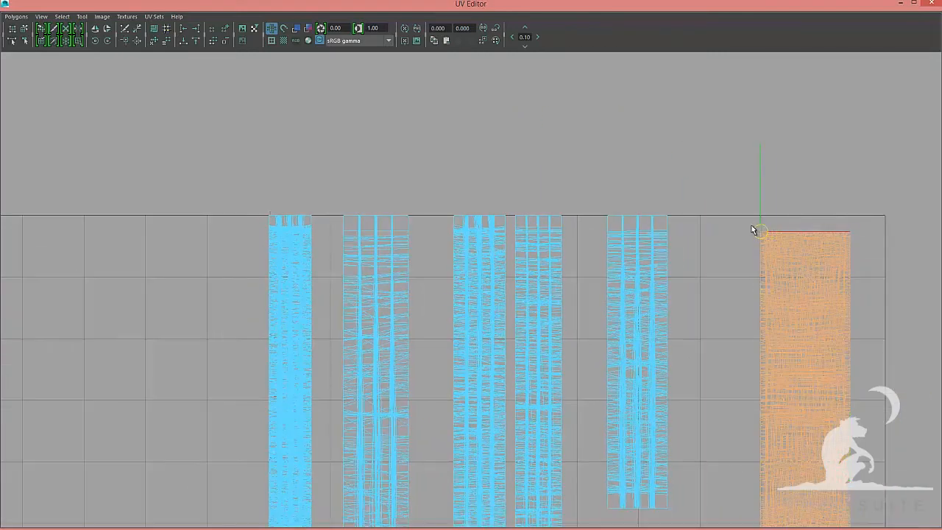
Select the braid shell and align its top with the upper edge beside the hair shells
alt+middle_drag(754, 225, 494, 263)
alt+right_drag(493, 262, 648, 280)
drag(560, 227, 385, 179)
alt+right_drag(809, 214, 633, 88)
drag(643, 196, 680, 196)
drag(534, 275, 509, 316)
drag(607, 282, 628, 283)
drag(487, 309, 458, 346)
drag(549, 309, 573, 310)
mouse_move(450, 317)
mouse_down()
mouse_move(423, 350)
mouse_move(463, 315)
mouse_up()
click(478, 309)
alt+right_drag(547, 296, 633, 296)
right_drag(381, 290, 425, 290)
drag(295, 308, 471, 338)
alt+middle_drag(367, 316, 229, 358)
drag(345, 250, 532, 289)
shift+drag(618, 335, 786, 368)
alt+middle_drag(847, 147, 77, 308)
shift+drag(335, 269, 140, 243)
alt+right_drag(142, 244, 199, 247)
shift+drag(842, 337, 100, 295)
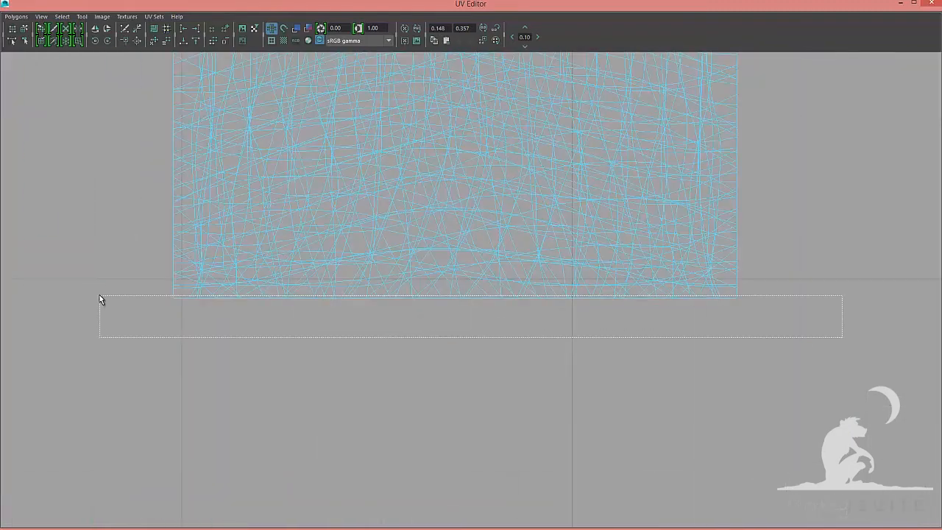
alt+right_drag(99, 295, 179, 37)
click(182, 40)
alt+middle_drag(376, 248, 484, 251)
key(w)
drag(423, 259, 417, 354)
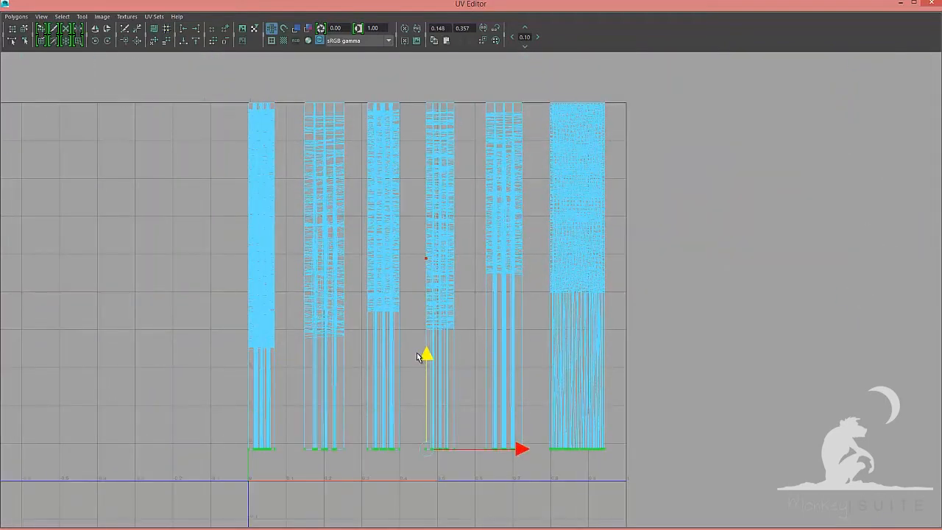
Select the second hair shell and scale it to widen it within the 0–1 space
key(F8)
right_drag(338, 269, 366, 289)
click(332, 274)
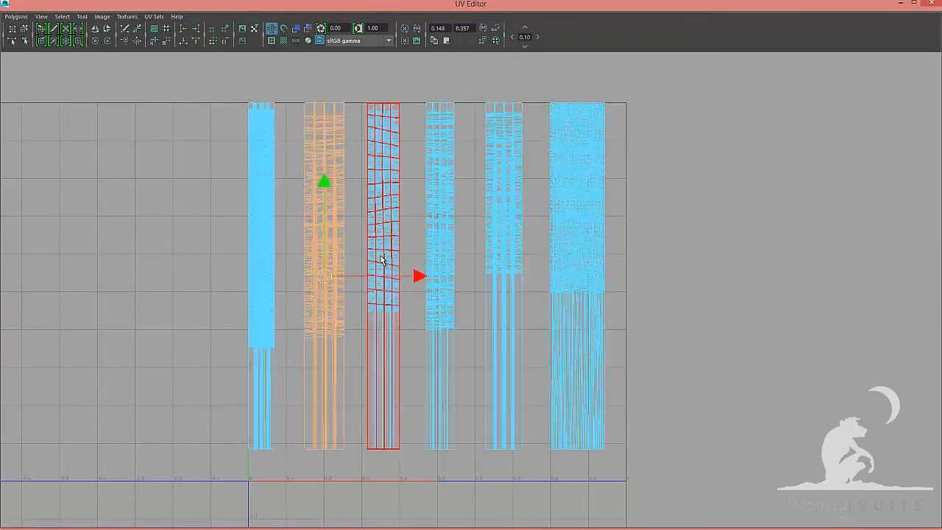
key(r)
drag(415, 282, 439, 281)
alt+middle_drag(439, 282, 483, 259)
alt+right_drag(484, 259, 495, 259)
drag(451, 257, 441, 257)
alt+right_drag(393, 322, 399, 324)
alt+middle_drag(399, 323, 431, 329)
click(318, 309)
key(w)
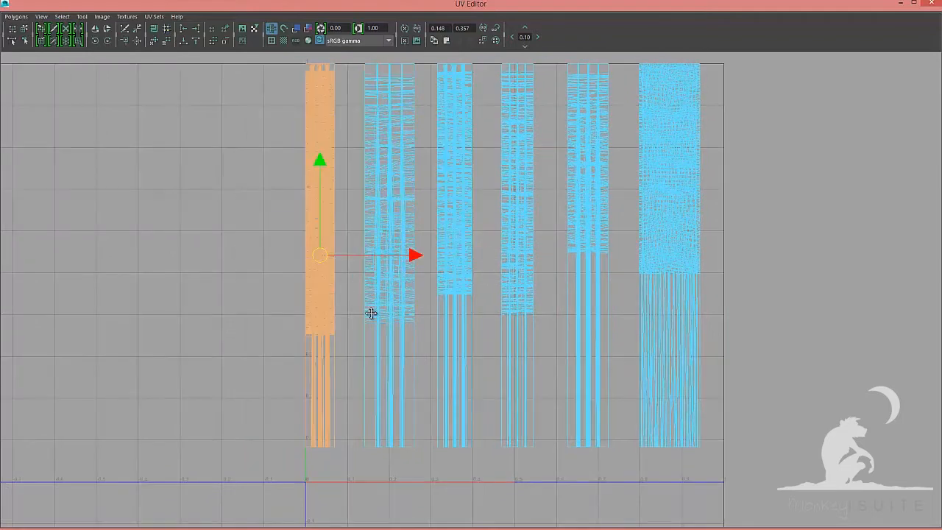
Move one hair shell down below the 0–1 space to free room for rearranging
alt+middle_drag(372, 314, 446, 469)
drag(372, 440, 345, 218)
drag(310, 62, 438, 362)
alt+middle_drag(515, 438, 519, 288)
drag(441, 213, 415, 316)
alt+right_drag(527, 327, 490, 328)
alt+middle_drag(490, 328, 485, 181)
drag(487, 150, 456, 289)
alt+middle_drag(495, 315, 478, 211)
drag(471, 62, 435, 508)
alt+right_drag(529, 317, 511, 317)
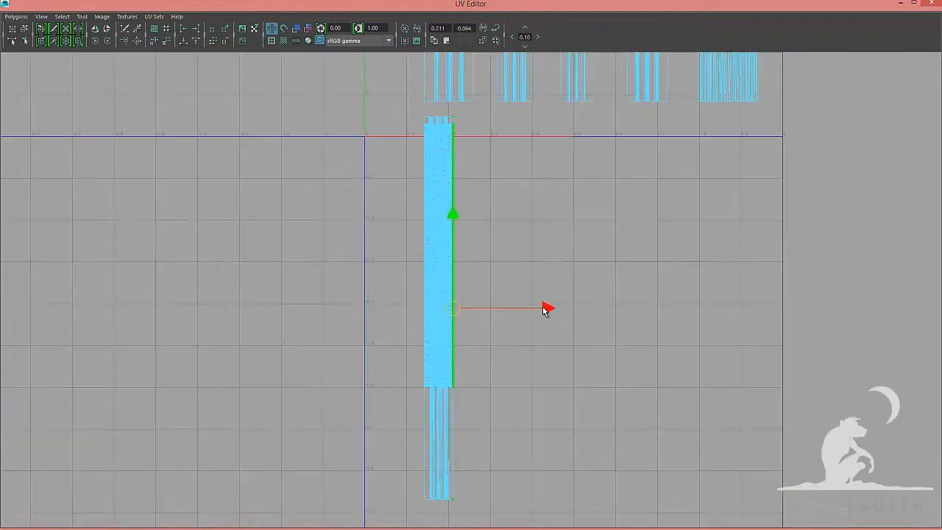
Select another hair shell and move it down out of the UV space beneath the first
drag(546, 310, 565, 310)
alt+right_drag(564, 310, 524, 310)
alt+middle_drag(515, 148, 508, 364)
drag(471, 58, 470, 273)
click(486, 209)
alt+right_drag(486, 213, 527, 213)
alt+middle_drag(508, 158, 508, 321)
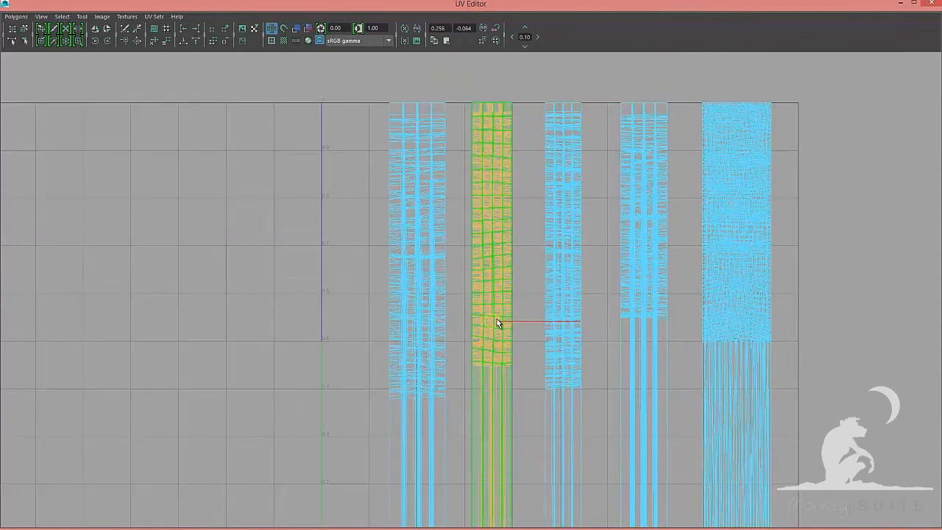
drag(497, 318, 473, 101)
drag(474, 101, 488, 155)
alt+right_drag(508, 361, 436, 361)
drag(478, 227, 492, 500)
alt+middle_drag(485, 471, 507, 169)
drag(572, 80, 444, 324)
alt+right_drag(510, 300, 442, 301)
alt+middle_drag(522, 140, 485, 412)
click(490, 259)
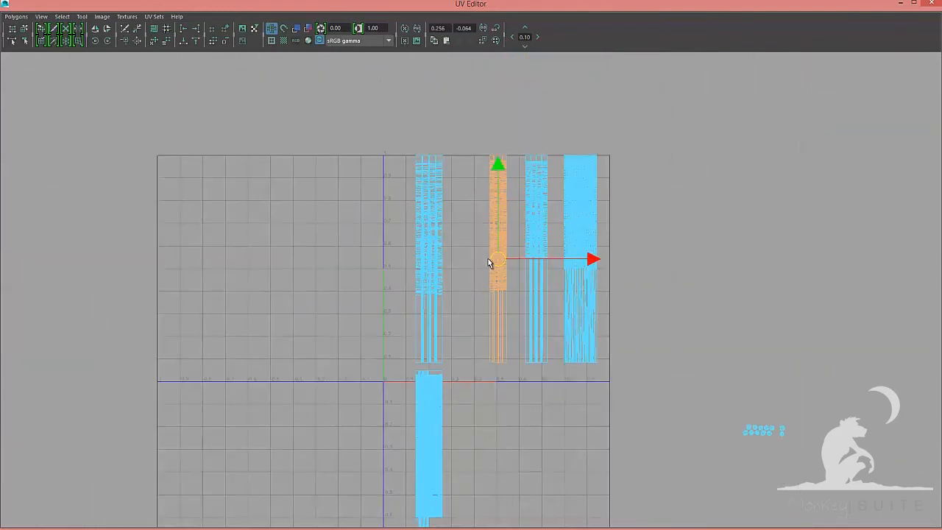
Stack further hair shells vertically in a column below the 0–1 space
drag(498, 259, 490, 155)
drag(490, 155, 491, 445)
alt+middle_drag(491, 452, 507, 200)
drag(505, 190, 490, 485)
drag(558, 177, 437, 265)
drag(436, 172, 436, 182)
alt+right_drag(483, 193, 413, 194)
click(511, 73)
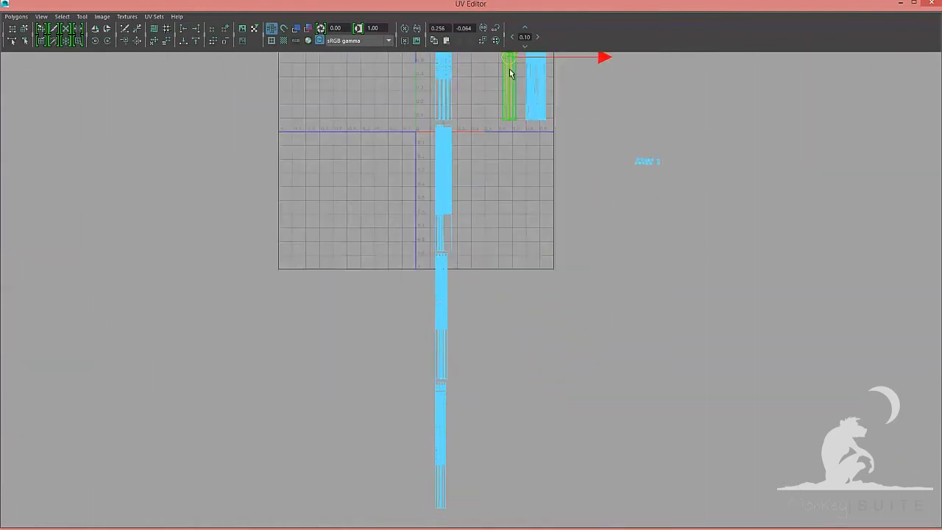
drag(508, 58, 499, 480)
alt+middle_drag(499, 480, 508, 256)
drag(550, 218, 414, 280)
alt+right_drag(507, 120, 446, 120)
click(484, 129)
drag(484, 132, 471, 471)
alt+middle_drag(471, 471, 478, 269)
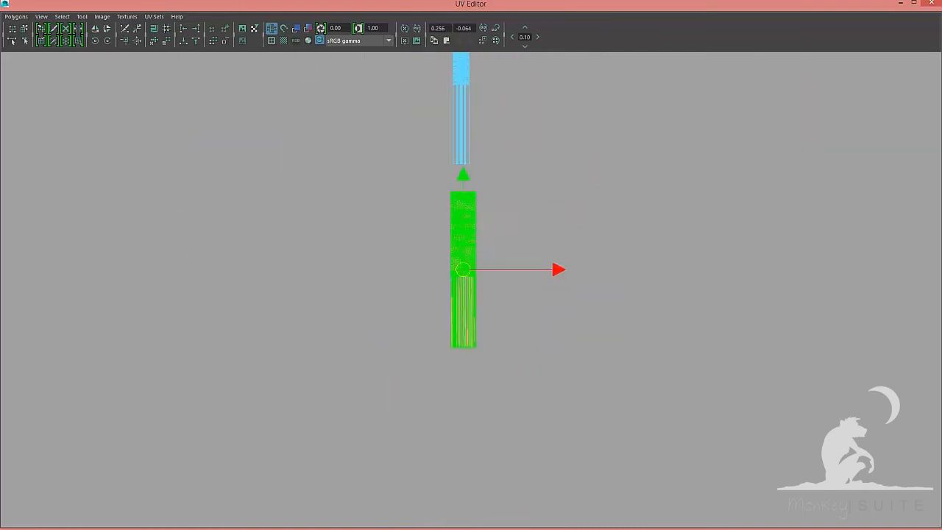
Reposition the stacked shells in the column below the UV space, one above another
drag(463, 270, 451, 192)
alt+right_drag(412, 385, 541, 385)
alt+middle_drag(524, 67, 524, 202)
alt+right_drag(524, 203, 497, 202)
drag(431, 318, 450, 105)
alt+right_drag(608, 189, 561, 245)
click(560, 251)
alt+middle_drag(552, 263, 542, 221)
alt+right_drag(471, 213, 498, 214)
scroll(443, 390, down, 3)
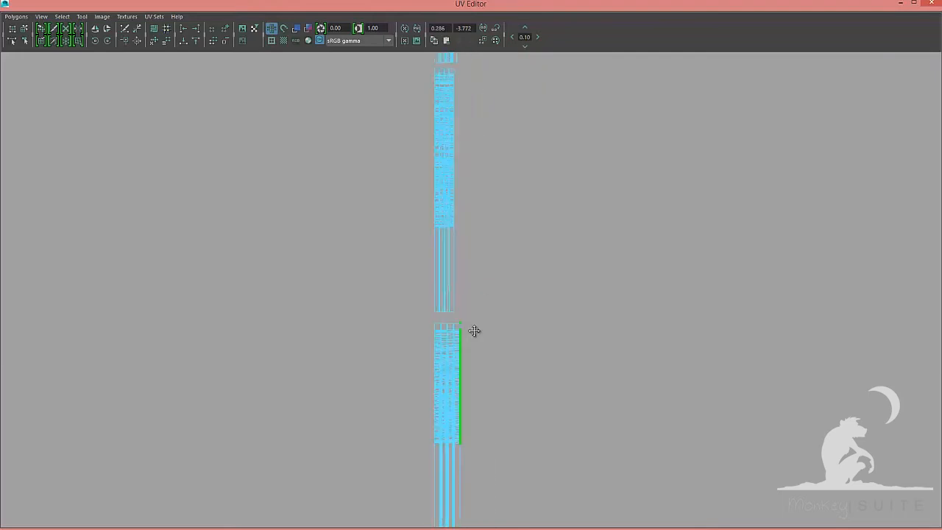
alt+middle_drag(475, 330, 504, 108)
drag(440, 84, 473, 372)
alt+middle_drag(459, 111, 459, 383)
shift+drag(445, 140, 485, 324)
alt+middle_drag(518, 165, 524, 427)
scroll(515, 368, up, 3)
shift+drag(444, 72, 394, 379)
scroll(565, 382, down, 8)
key(F8)
scroll(442, 368, up, 4)
key(F8)
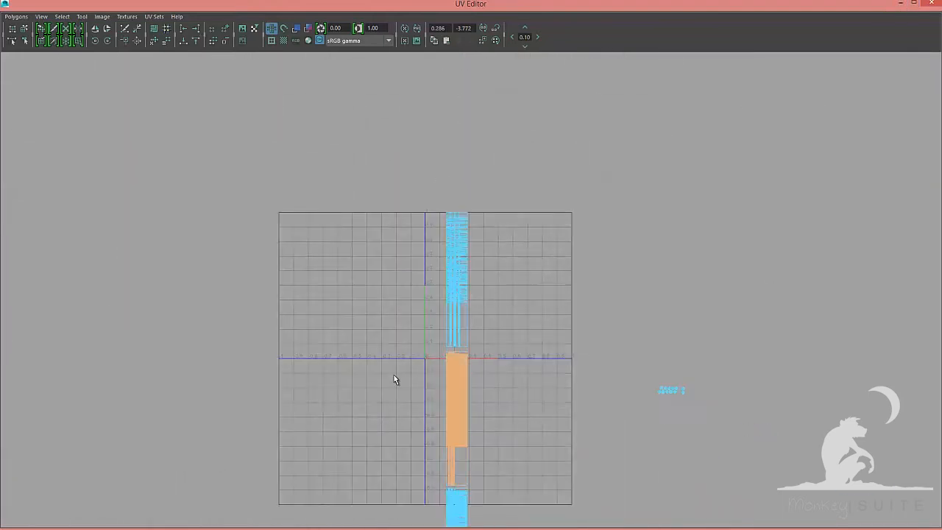
Move the stacked shells back up into the 0–1 space, placing them side by side at the top
drag(457, 422, 411, 312)
scroll(394, 319, up, 8)
drag(309, 351, 347, 80)
drag(441, 80, 437, 79)
scroll(471, 290, down, 4)
alt+middle_drag(457, 478, 405, 85)
drag(434, 294, 464, 81)
alt+middle_drag(464, 89, 485, 456)
scroll(460, 313, up, 5)
drag(488, 336, 445, 324)
drag(540, 324, 516, 324)
scroll(422, 324, down, 6)
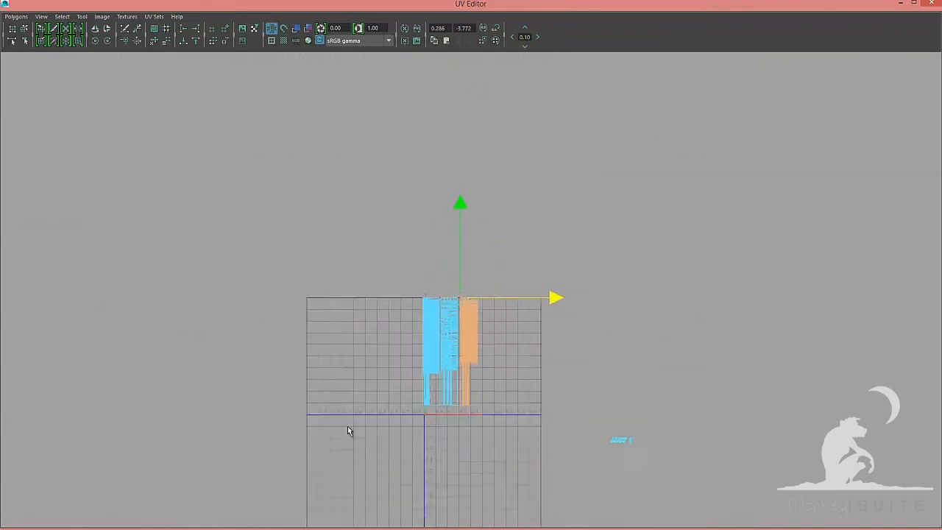
Line up the remaining hair shells side by side along the top of the 0–1 UV space
alt+middle_drag(422, 414, 419, 225)
drag(456, 486, 423, 412)
scroll(442, 294, up, 4)
scroll(456, 294, down, 5)
drag(441, 472, 482, 266)
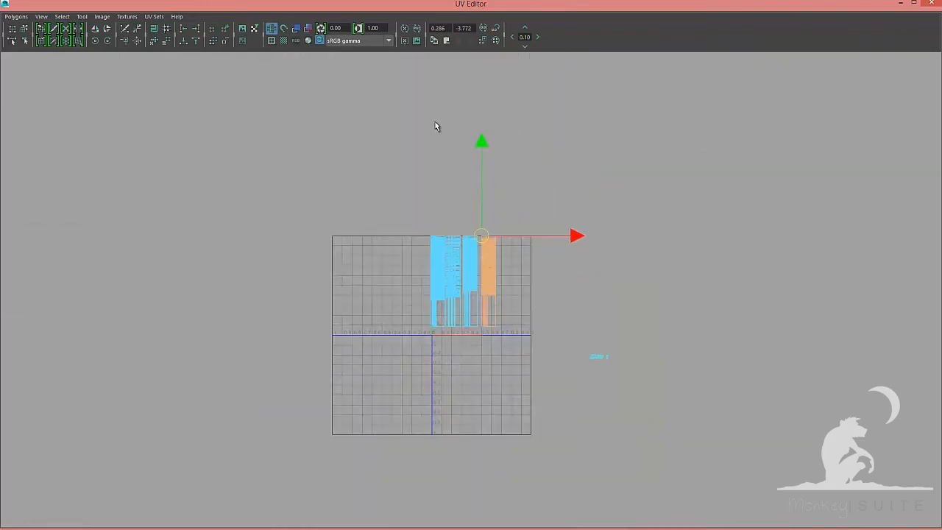
alt+middle_drag(435, 376, 435, 121)
scroll(434, 295, up, 3)
drag(457, 471, 434, 403)
drag(424, 338, 501, 136)
alt+middle_drag(515, 140, 480, 427)
drag(469, 425, 501, 147)
scroll(544, 247, up, 5)
Move the braid shell into the 0–1 space next to the hair shells and scale it to fit the column height
click(552, 346)
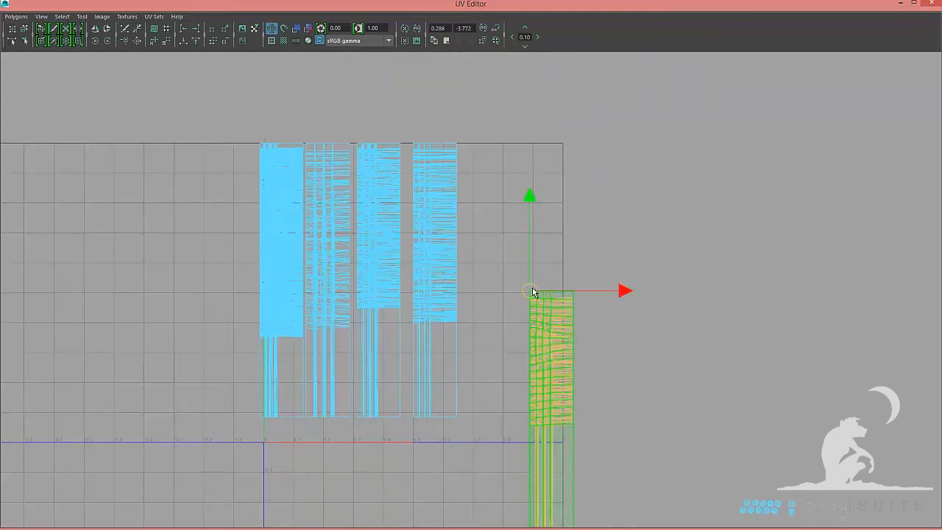
drag(541, 309, 479, 154)
scroll(452, 513, down, 4)
click(410, 456)
scroll(405, 407, up, 4)
drag(542, 377, 488, 143)
alt+middle_drag(385, 153, 370, 301)
scroll(471, 295, up, 7)
drag(478, 308, 482, 301)
scroll(479, 302, down, 8)
alt+middle_drag(479, 302, 561, 265)
drag(327, 232, 607, 475)
key(r)
drag(468, 360, 465, 360)
scroll(468, 368, up, 3)
alt+middle_drag(471, 386, 493, 350)
drag(493, 350, 490, 351)
key(w)
drag(583, 350, 686, 352)
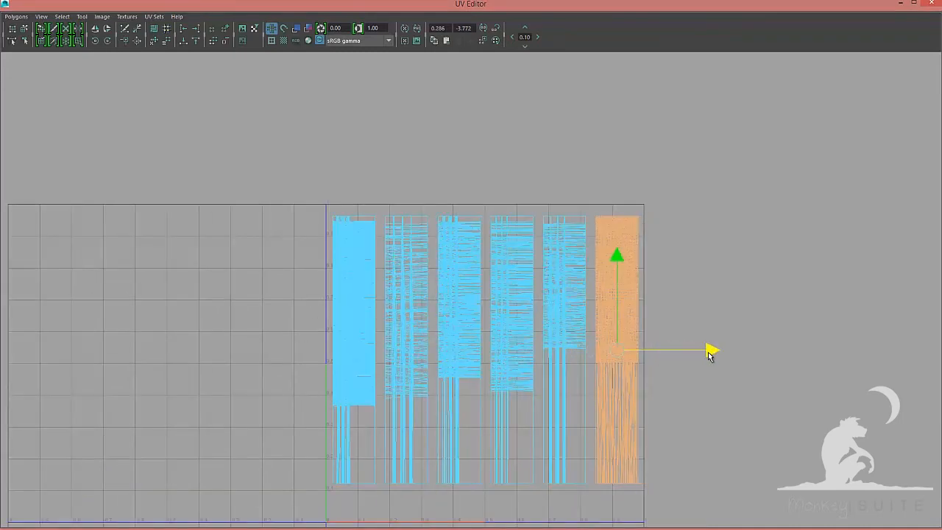
alt+middle_drag(707, 351, 719, 349)
Move the small braid-end shells into a row along the bottom of the UV space
scroll(405, 210, up, 5)
click(368, 194)
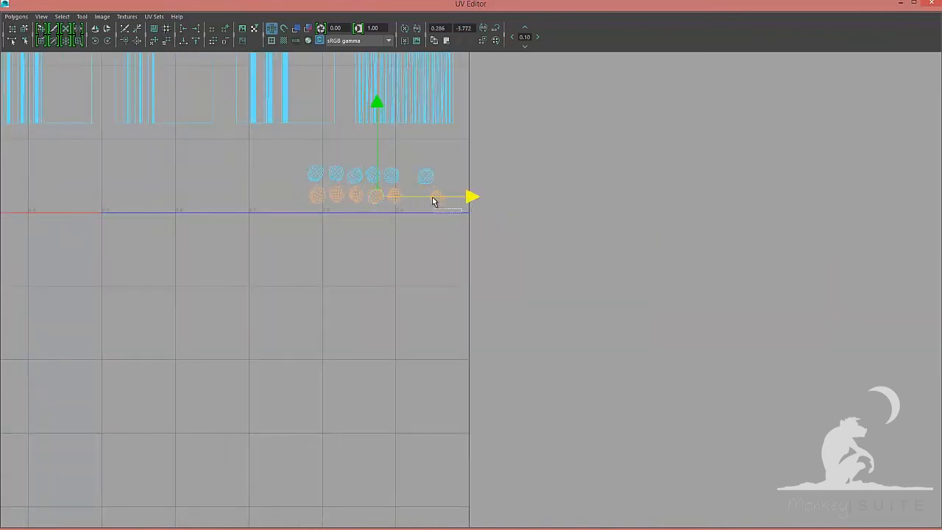
drag(404, 185, 300, 159)
drag(353, 174, 250, 194)
scroll(644, 228, down, 3)
alt+middle_drag(644, 227, 856, 283)
drag(685, 254, 195, 228)
drag(430, 160, 430, 174)
scroll(440, 175, down, 3)
alt+middle_drag(441, 176, 433, 335)
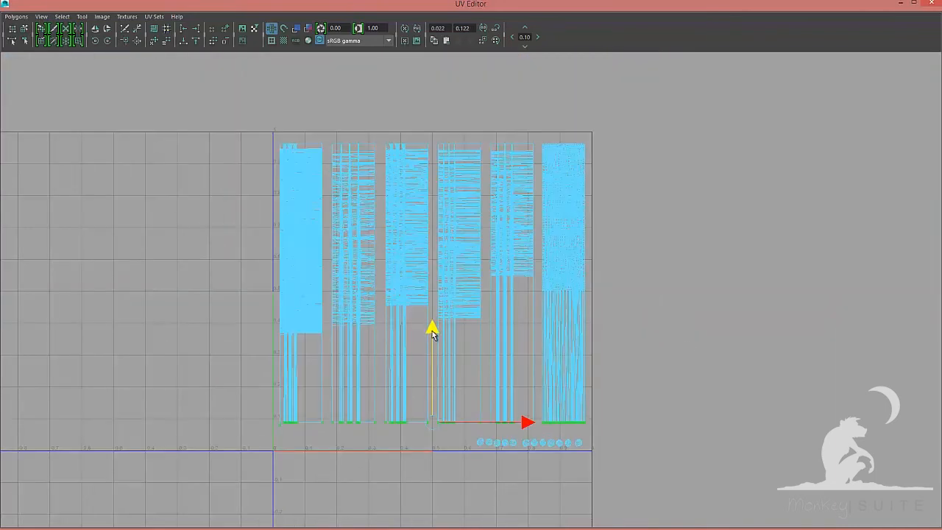
Switch to UV selection, select the braid shell's UVs and apply Unfold UVs
key(F8)
scroll(564, 210, up, 1)
drag(605, 121, 543, 445)
alt+middle_drag(552, 434, 518, 383)
ctrl+drag(515, 375, 578, 397)
scroll(594, 146, up, 8)
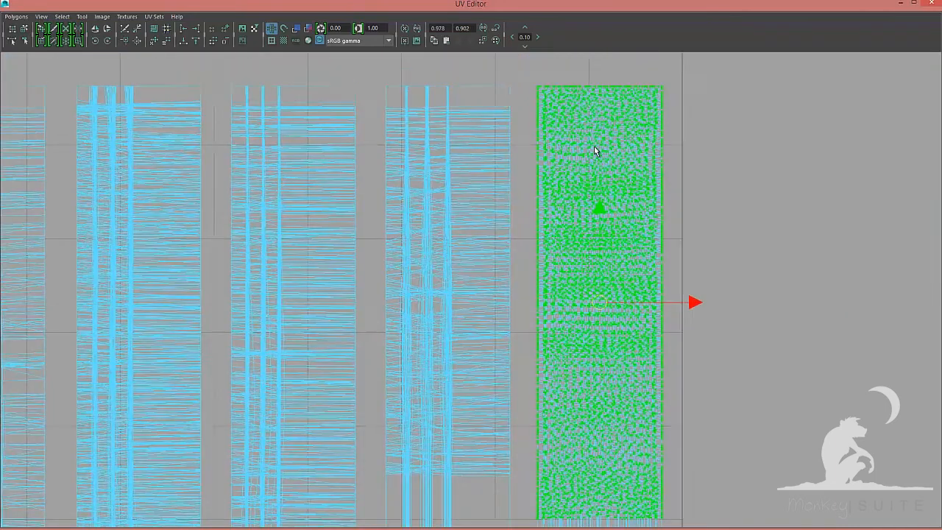
alt+middle_drag(594, 146, 471, 317)
drag(425, 112, 676, 144)
scroll(646, 133, down, 7)
click(696, 365)
click(787, 365)
scroll(341, 337, down, 2)
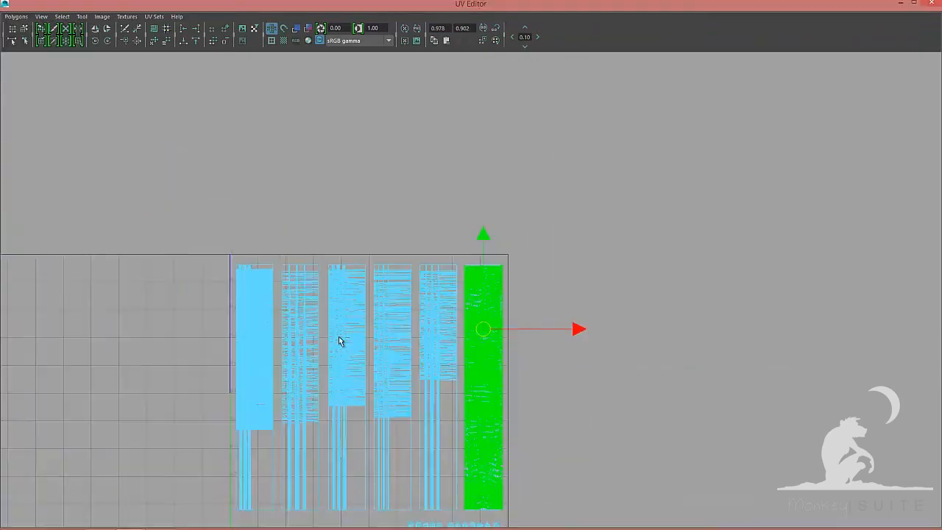
Reselect the braid shell's UVs and unfold them with a Horizontal unfold constraint
alt+middle_drag(341, 337, 336, 302)
scroll(425, 208, up, 8)
ctrl+drag(621, 194, 536, 482)
ctrl+drag(271, 212, 306, 346)
scroll(707, 242, down, 6)
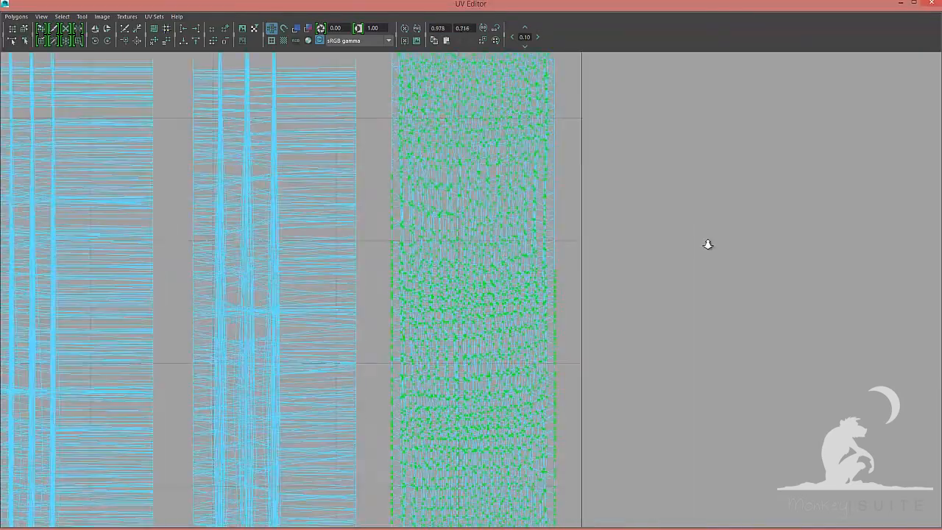
ctrl+drag(544, 276, 518, 442)
ctrl+drag(417, 214, 419, 503)
alt+middle_drag(419, 507, 449, 181)
ctrl+drag(446, 200, 453, 466)
alt+middle_drag(524, 265, 515, 177)
scroll(509, 419, up, 8)
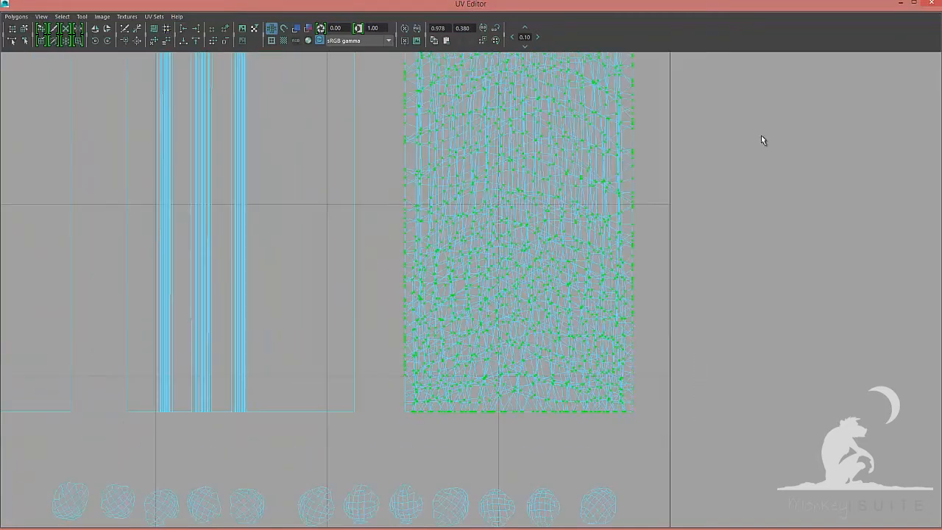
scroll(763, 137, down, 6)
alt+middle_drag(763, 138, 751, 221)
ctrl+drag(576, 71, 549, 409)
ctrl+drag(417, 88, 432, 397)
scroll(256, 258, down, 6)
click(665, 328)
scroll(665, 327, down, 2)
click(704, 365)
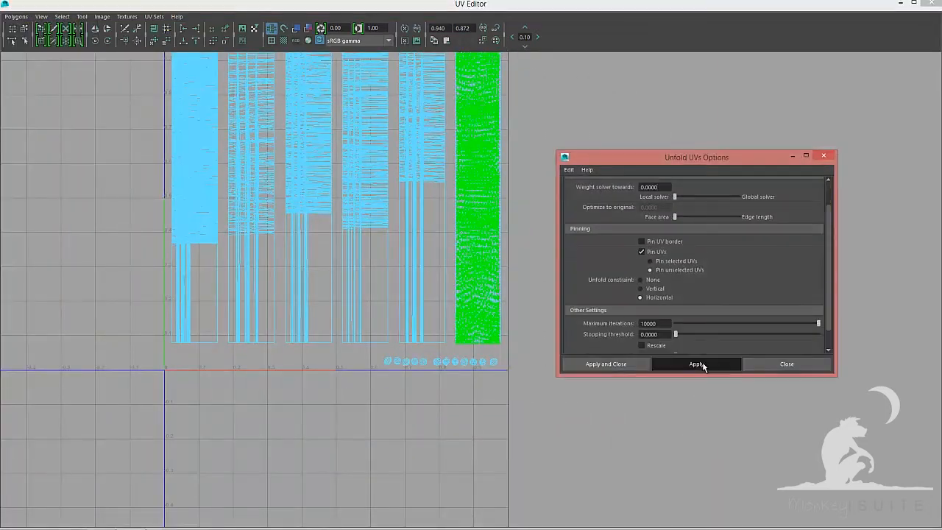
click(787, 365)
Select the fifth hair shell's UVs and apply Unfold UVs with pinning options set
key(F8)
alt+middle_drag(588, 263, 596, 344)
scroll(595, 345, down, 1)
key(F8)
drag(411, 135, 459, 434)
scroll(459, 434, up, 3)
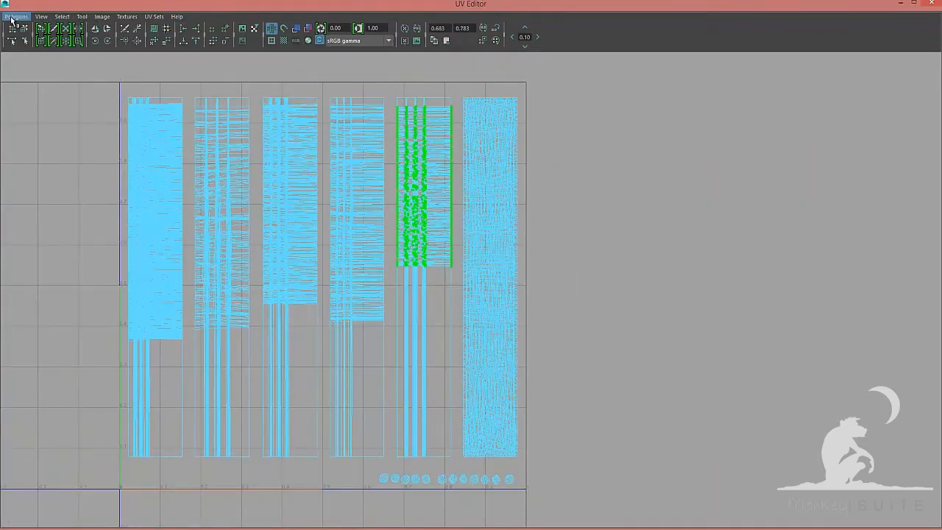
click(11, 18)
click(118, 147)
scroll(660, 267, down, 2)
click(660, 267)
click(704, 365)
click(787, 365)
Select the UV strips in the fifth hair shell and unfold them with a Horizontal constraint
ctrl+drag(389, 87, 401, 462)
ctrl+drag(445, 87, 452, 450)
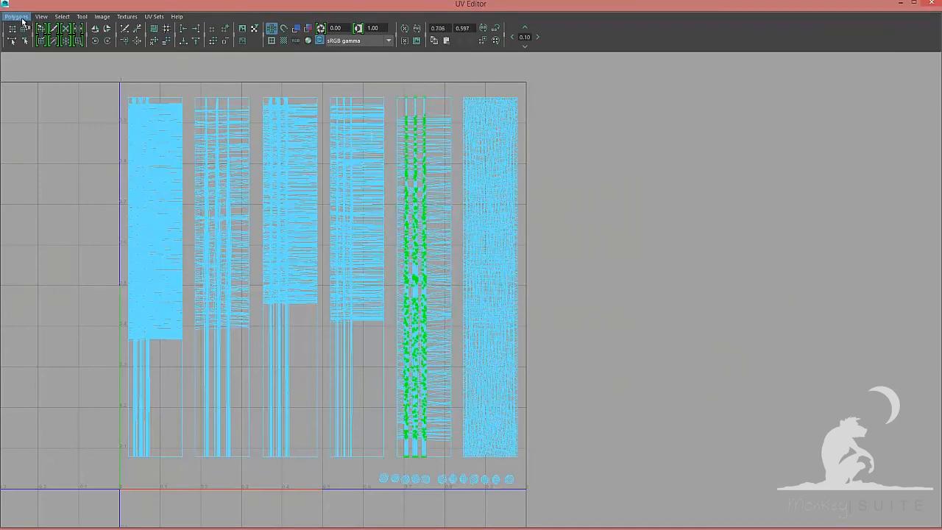
click(22, 19)
click(117, 148)
click(660, 297)
click(715, 363)
click(787, 364)
Select the fourth hair shell's UVs and apply Unfold UVs
drag(322, 83, 368, 444)
click(13, 18)
click(118, 147)
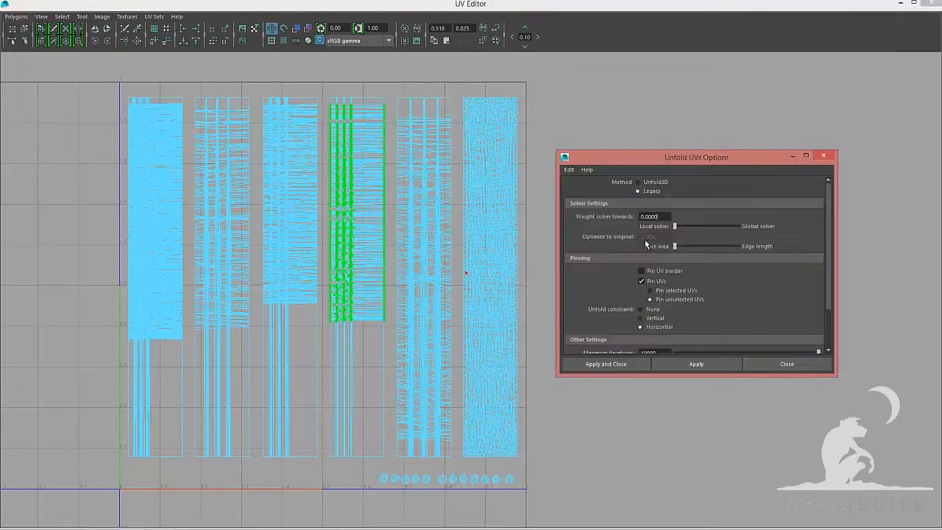
scroll(645, 244, down, 2)
click(654, 268)
click(696, 364)
click(787, 364)
Select the fourth shell's UV strips and unfold them, then unfold again using the Legacy method
right_drag(360, 255, 402, 255)
ctrl+drag(324, 101, 334, 449)
ctrl+drag(375, 100, 392, 453)
click(15, 17)
click(99, 147)
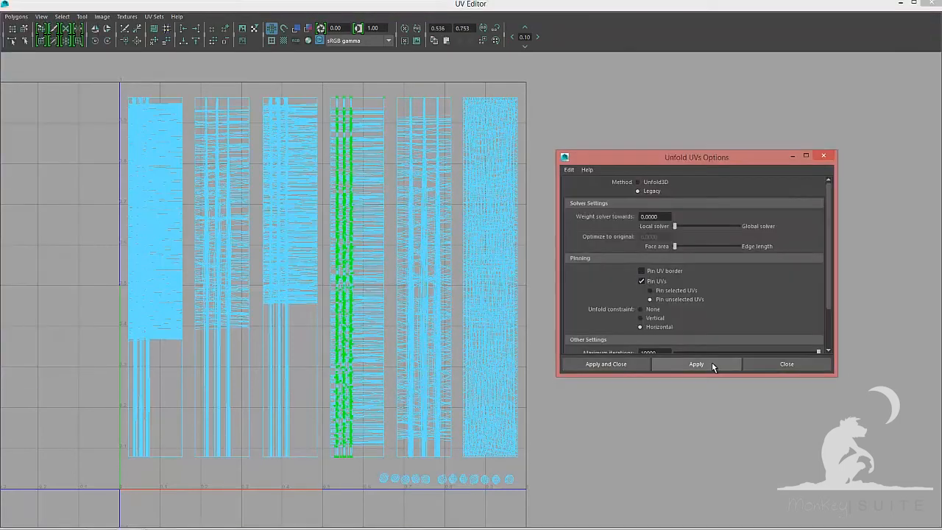
click(711, 363)
click(787, 364)
click(15, 17)
click(98, 147)
click(653, 192)
click(608, 363)
Select the third hair shell's UVs and apply Unfold UVs
key(F8)
drag(323, 468, 266, 457)
click(16, 17)
click(93, 248)
click(608, 364)
Select the third shell's UV strips and unfold them with a Horizontal constraint
ctrl+drag(305, 91, 322, 477)
ctrl+drag(257, 87, 188, 85)
click(15, 17)
click(99, 148)
click(667, 328)
click(608, 364)
Select the second hair shell's UVs and apply Unfold UVs
key(F8)
click(16, 17)
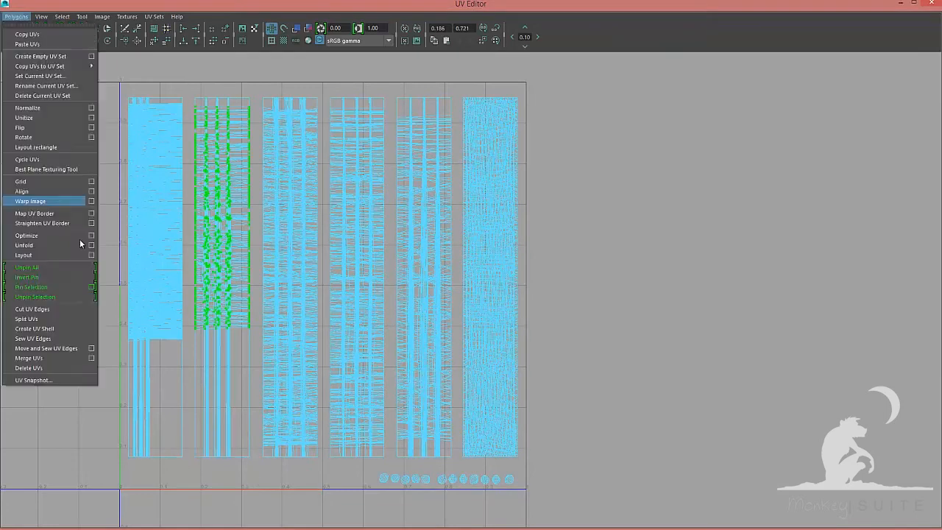
click(89, 246)
click(645, 266)
click(710, 364)
click(787, 364)
Unfold the second shell's UVs again with a Horizontal constraint
click(16, 17)
click(89, 246)
click(660, 327)
scroll(725, 332, down, 2)
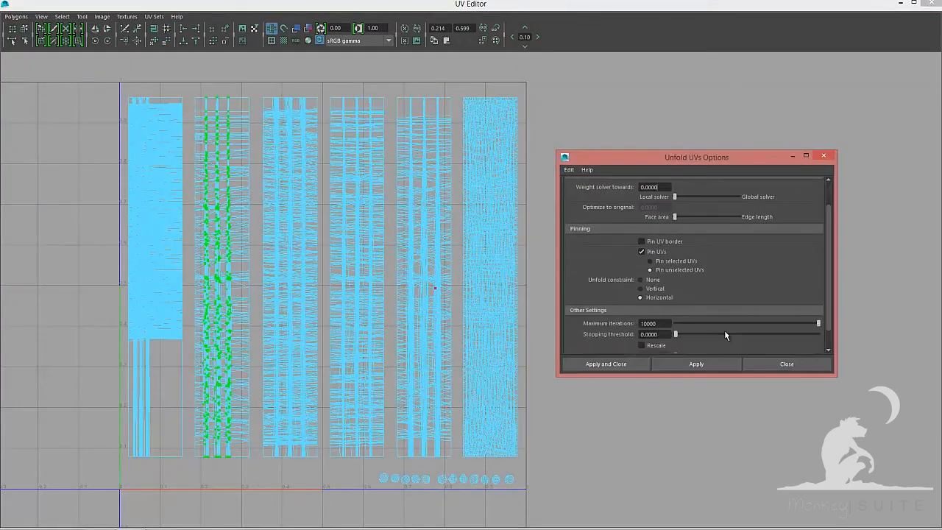
click(608, 364)
Select the first hair shell's UVs and unfold them with a Vertical constraint
drag(106, 72, 189, 500)
click(15, 16)
click(89, 245)
scroll(668, 250, down, 2)
click(696, 363)
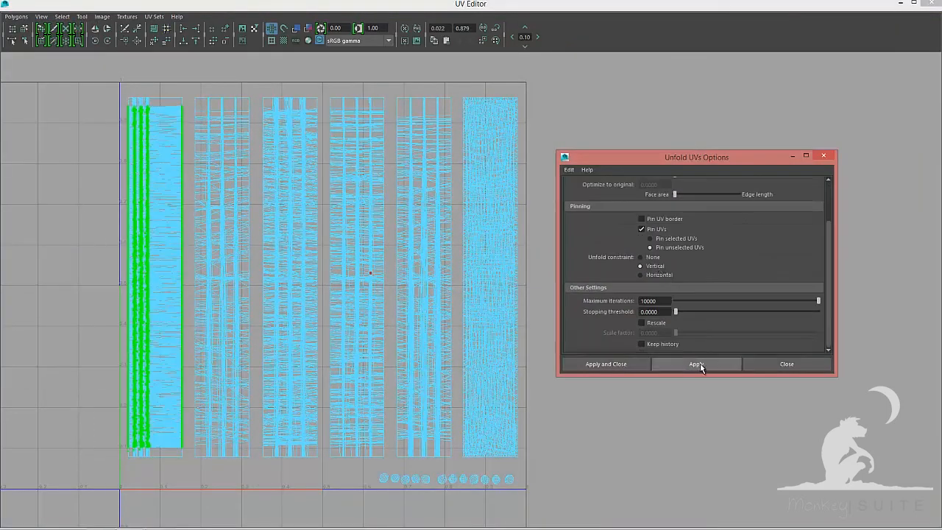
click(787, 364)
click(15, 17)
click(89, 245)
click(599, 307)
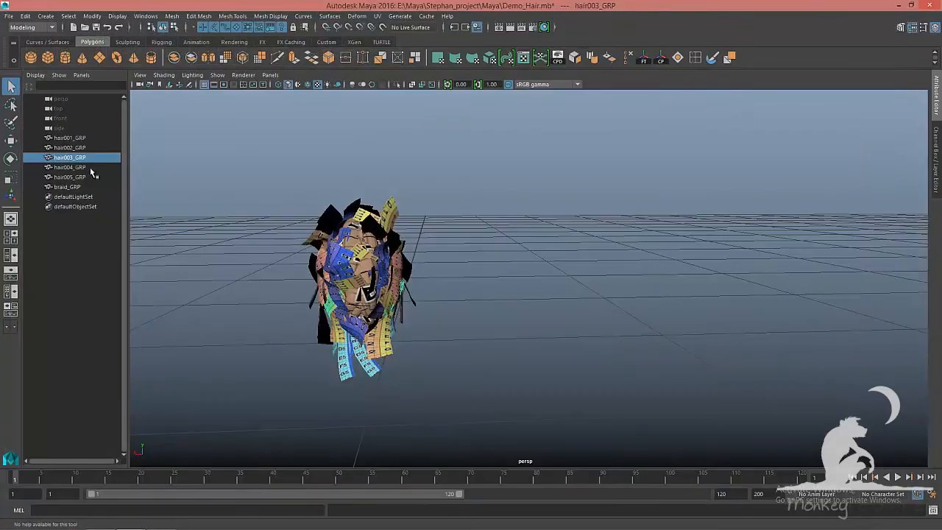
Review the UV layout of each hair group and the braid one at a time, then all together
click(86, 168)
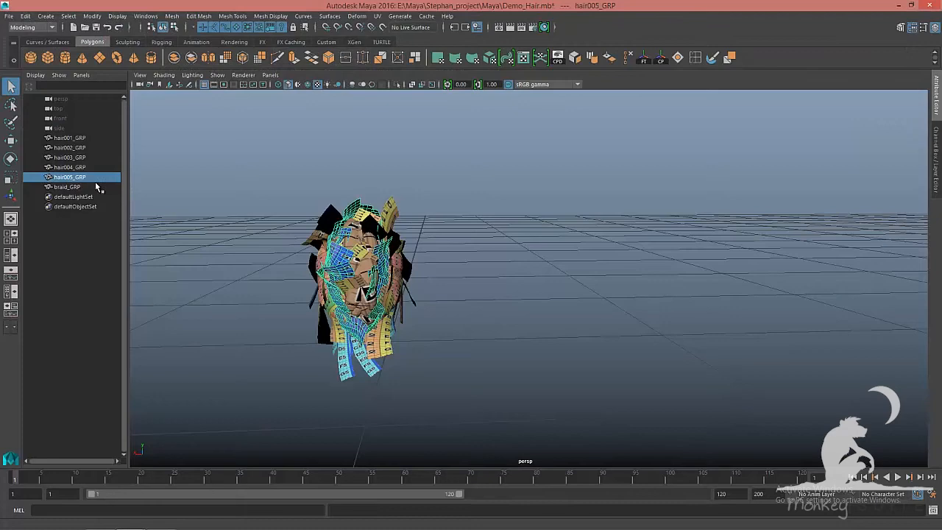
click(73, 188)
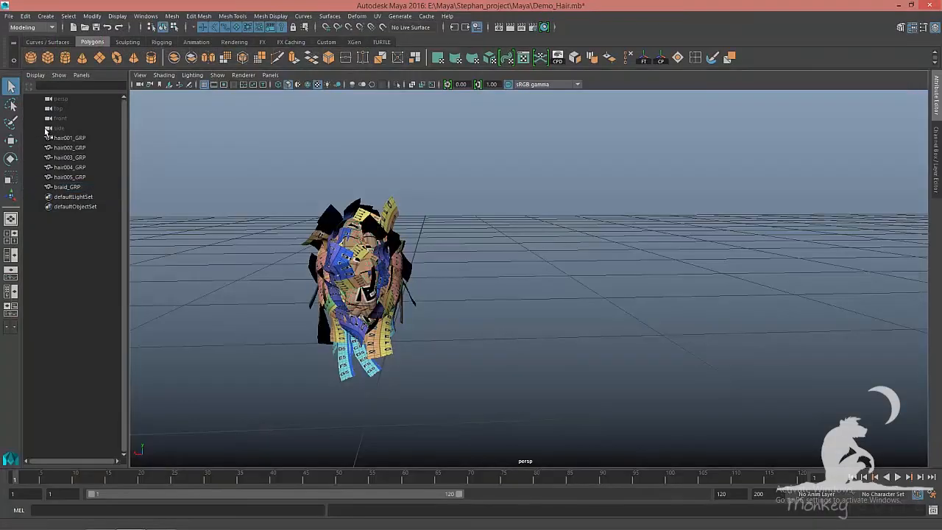
click(67, 137)
shift+click(69, 187)
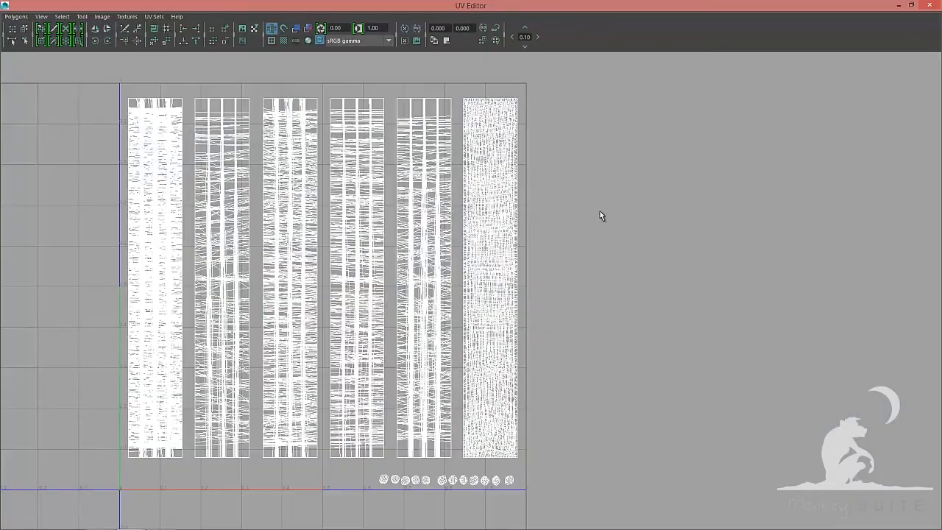
alt+right_drag(601, 216, 486, 210)
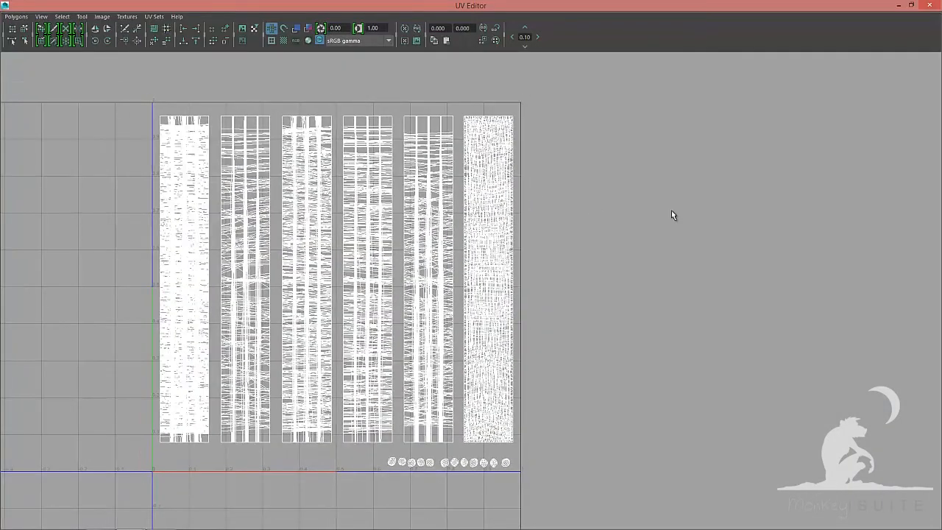
alt+right_drag(672, 210, 530, 208)
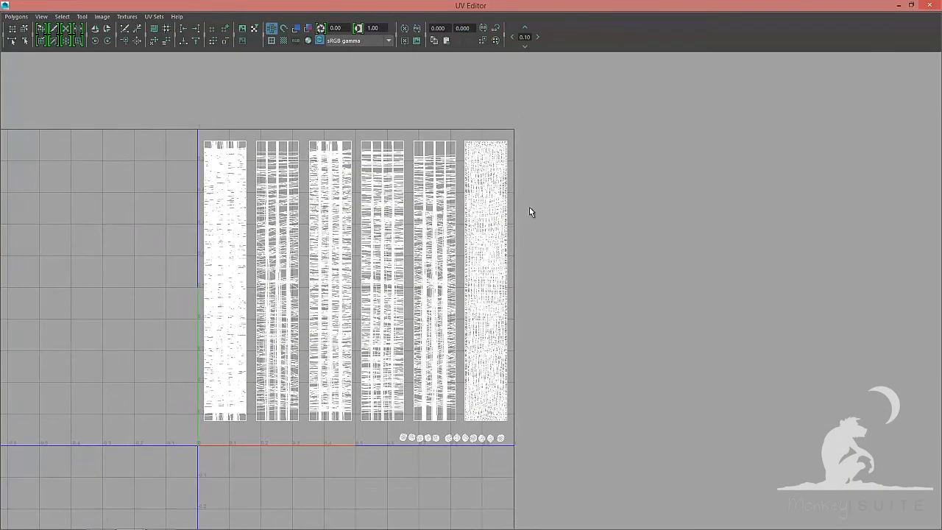
Close the UV Editor and orbit around the hair to inspect the checker texture
click(928, 6)
alt+drag(640, 178, 598, 205)
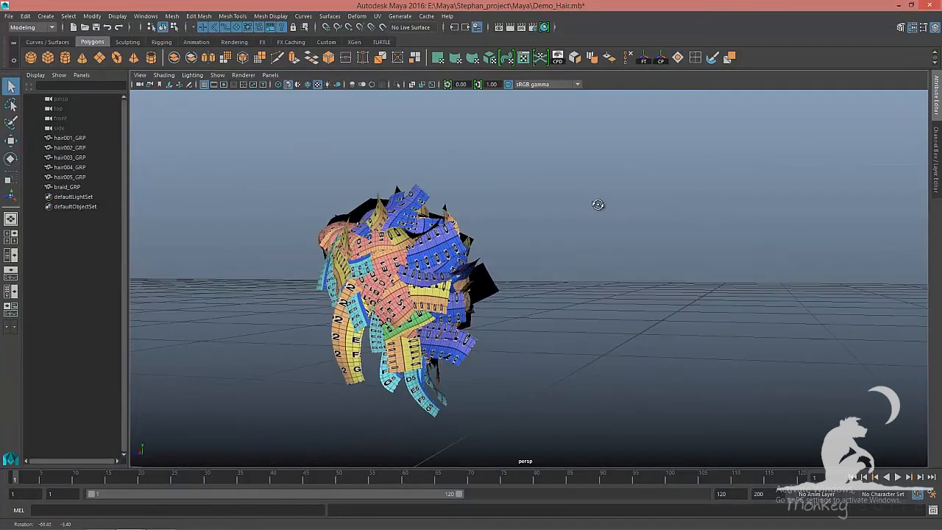
alt+right_drag(539, 217, 577, 217)
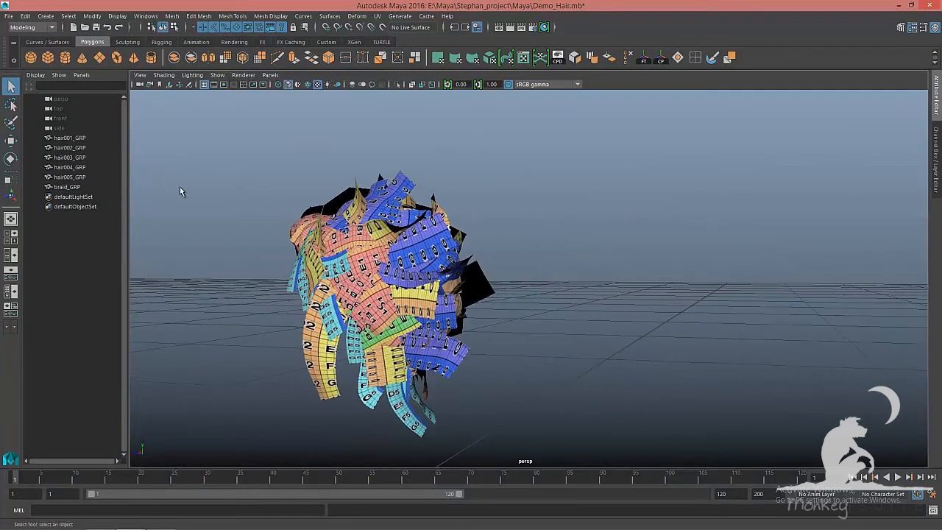
Select hair001_GRP, open its UVs in the UV Editor and select all its UV shells
click(80, 140)
key(ctrl+u)
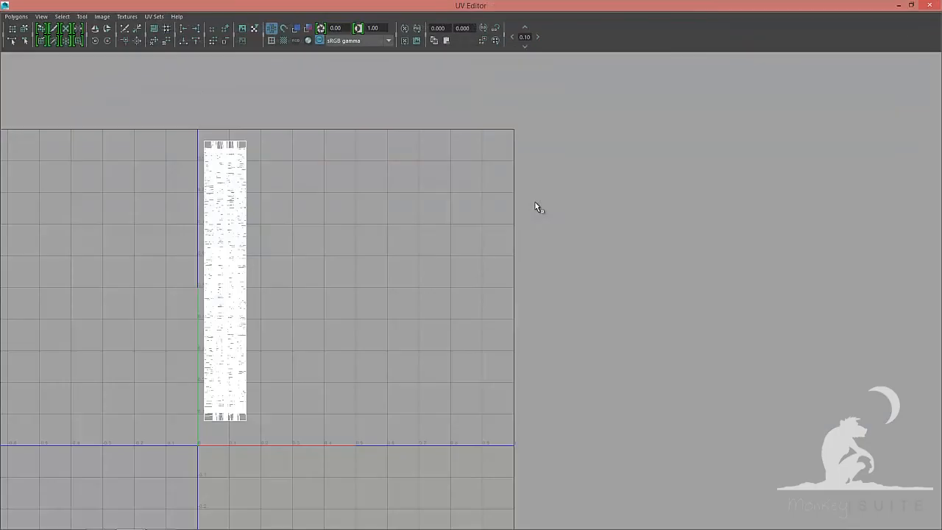
right_click(319, 142)
click(340, 142)
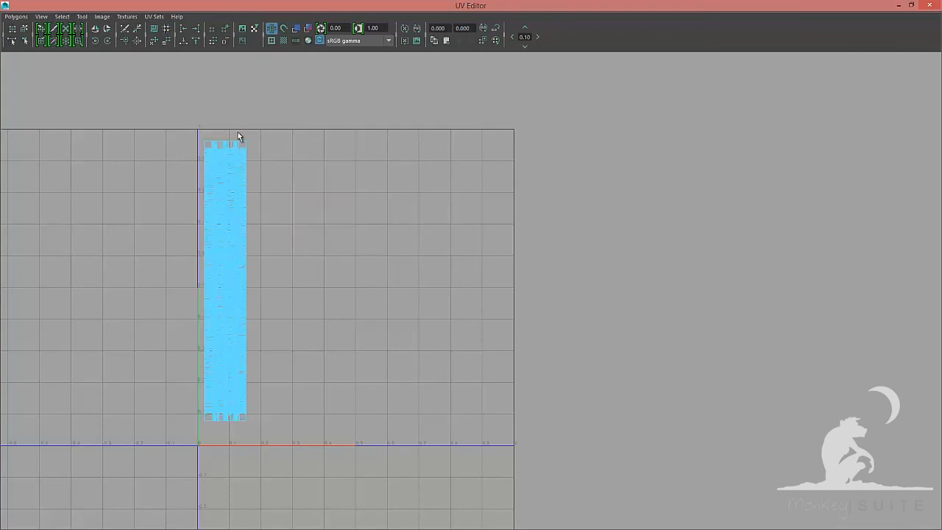
drag(182, 126, 251, 143)
Minimize the UV Editor and select hair002_GRP in the outliner
click(905, 5)
alt+drag(457, 239, 608, 258)
key(F8)
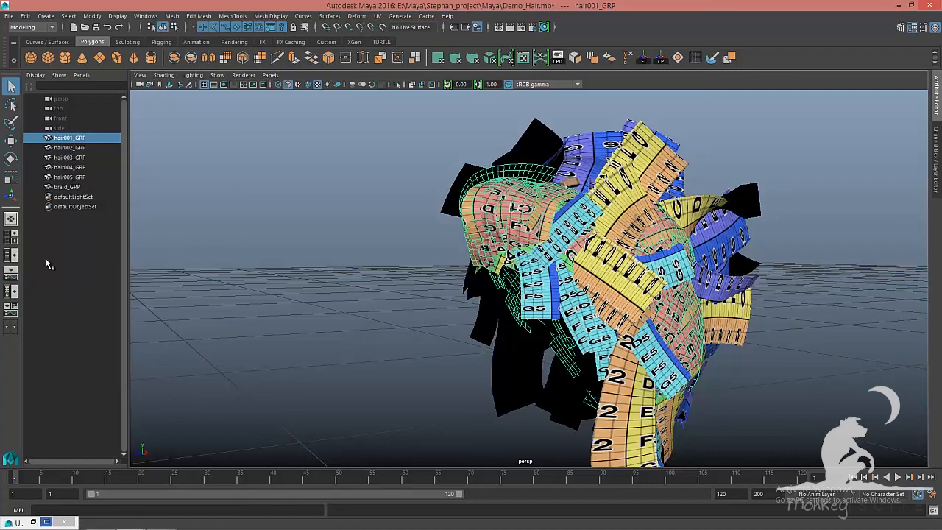
click(82, 149)
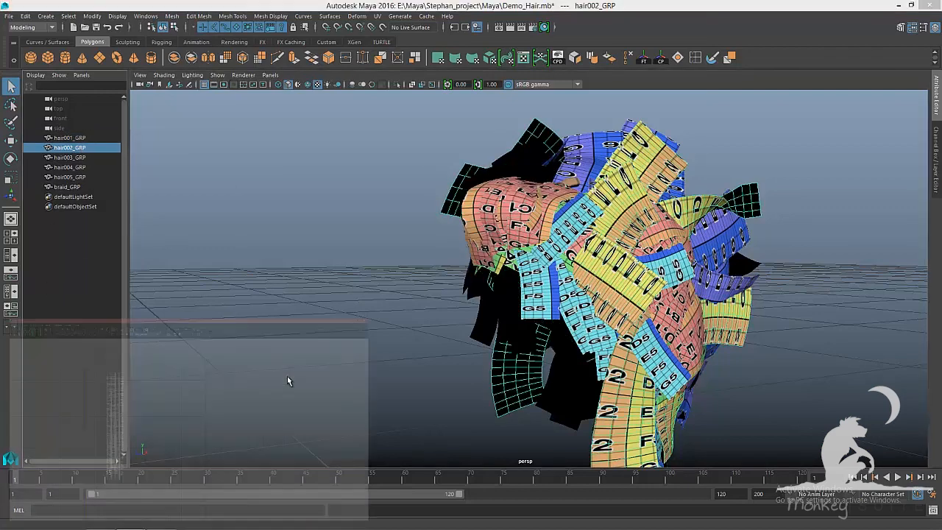
Select all five hair groups and the braid group, review their combined UV layout in the UV Editor, then minimize it
click(289, 382)
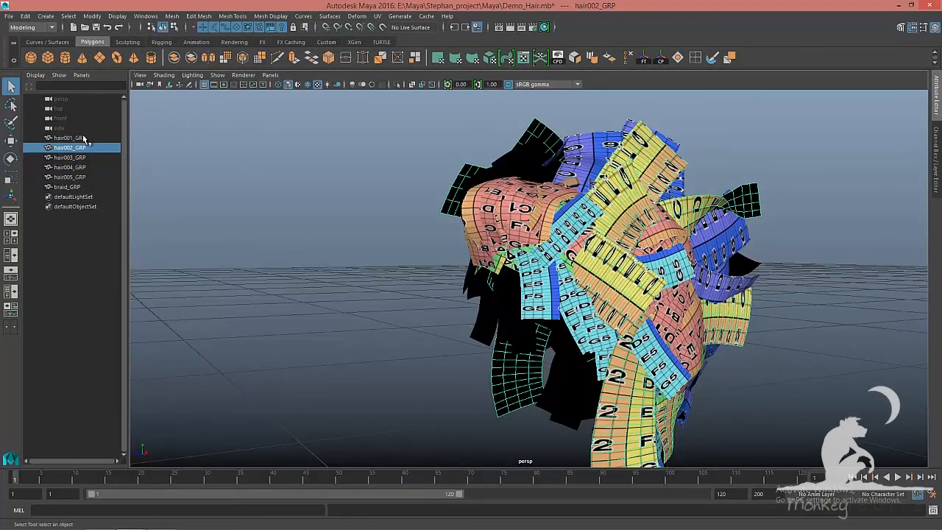
drag(84, 138, 85, 187)
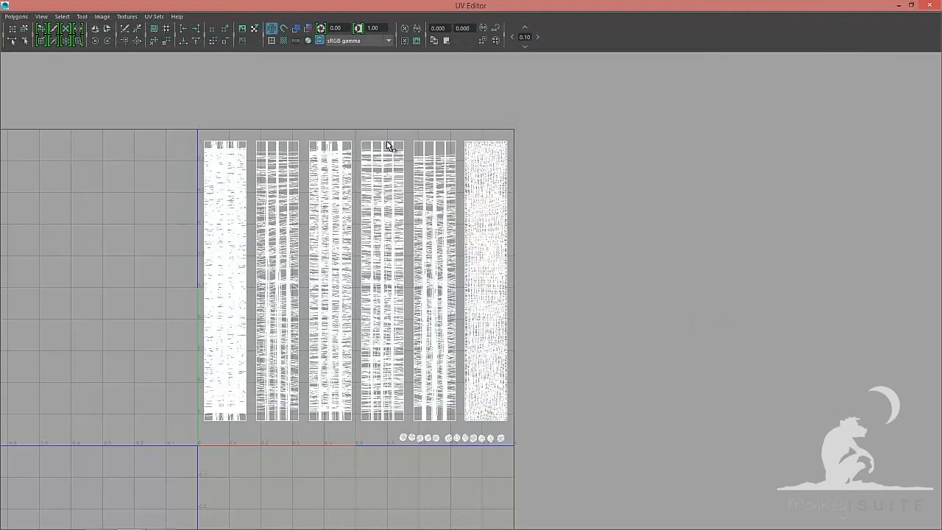
right_drag(386, 144, 285, 120)
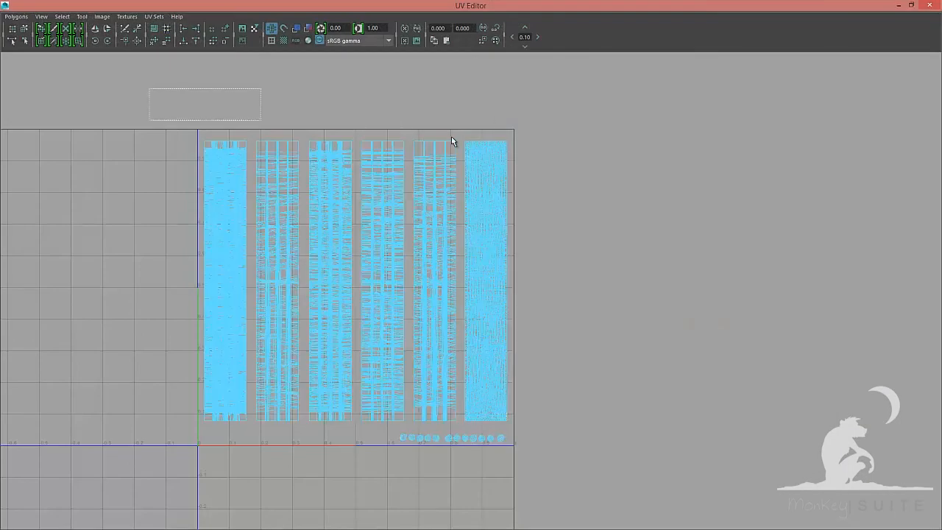
drag(557, 142, 557, 142)
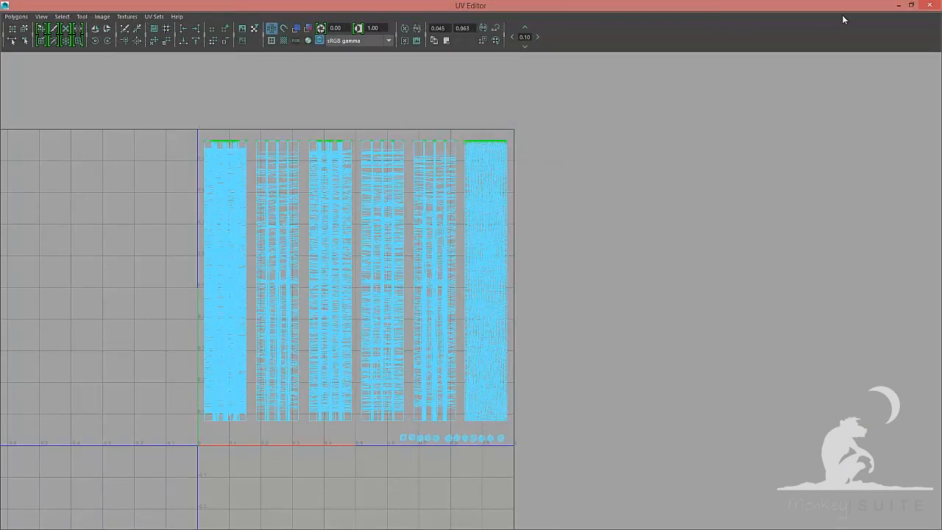
click(898, 6)
Return to object mode, clear the selection and switch the viewport to untextured shaded display to inspect the hair
alt+drag(730, 215, 641, 206)
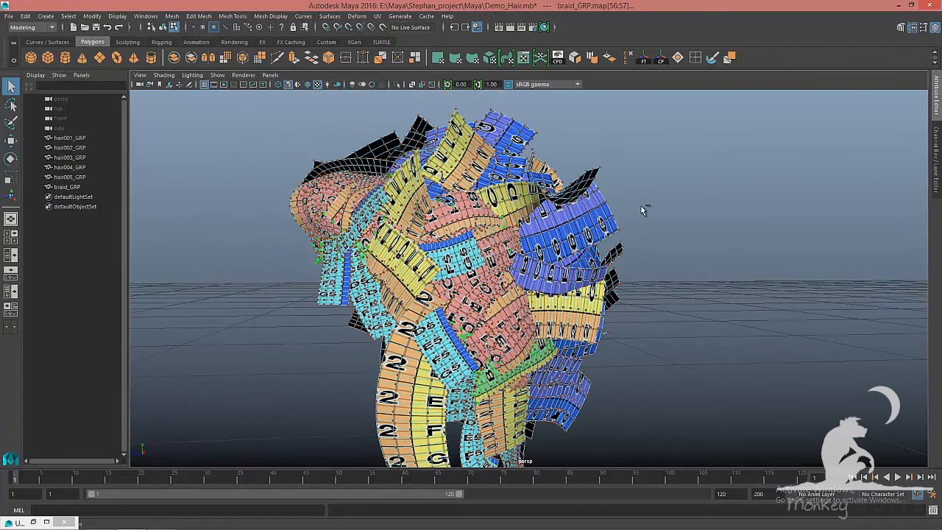
key(F8)
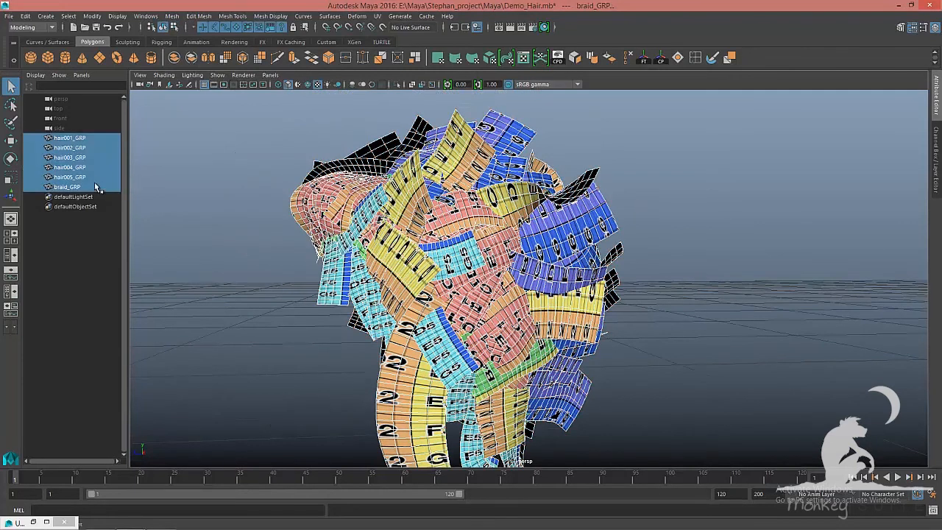
click(689, 276)
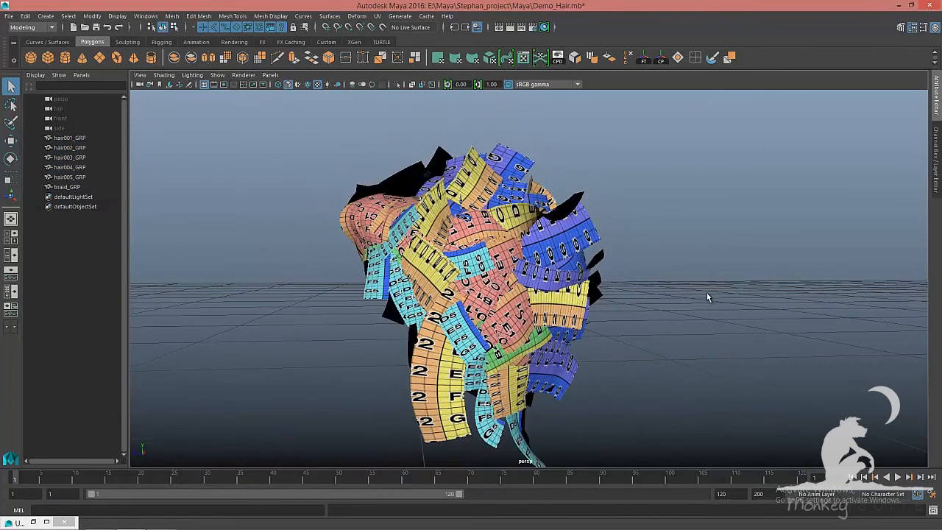
key(5)
alt+right_drag(722, 296, 651, 286)
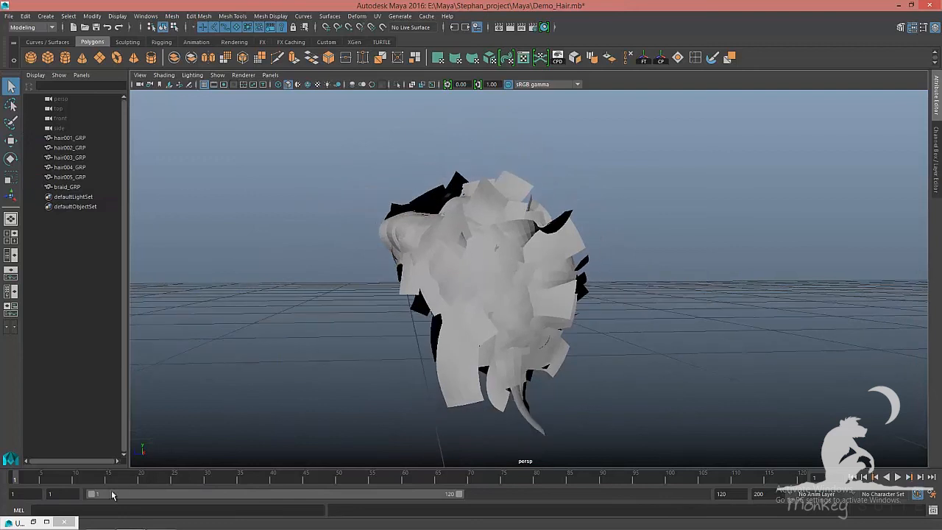
alt+drag(590, 355, 606, 324)
alt+middle_drag(605, 323, 597, 319)
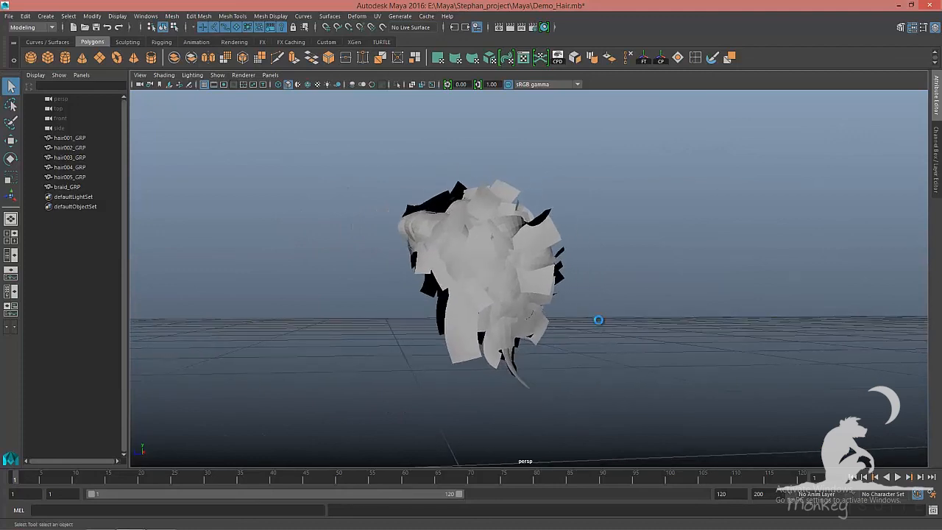